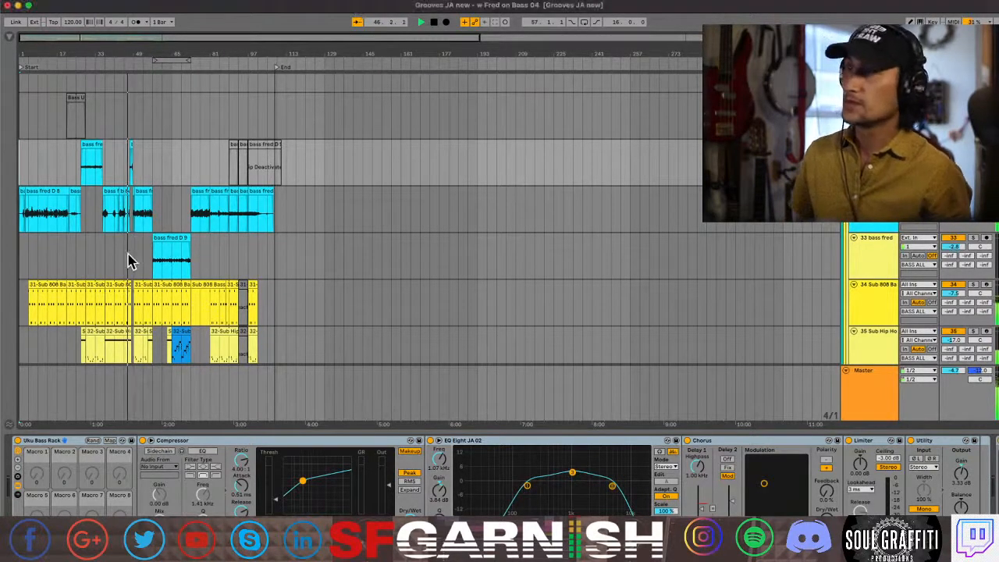
Step: Highlight bar 60 to bar 61 in the bass fred D 9 clip on track 33
key("plus")
key("plus")
key("plus")
key("plus")
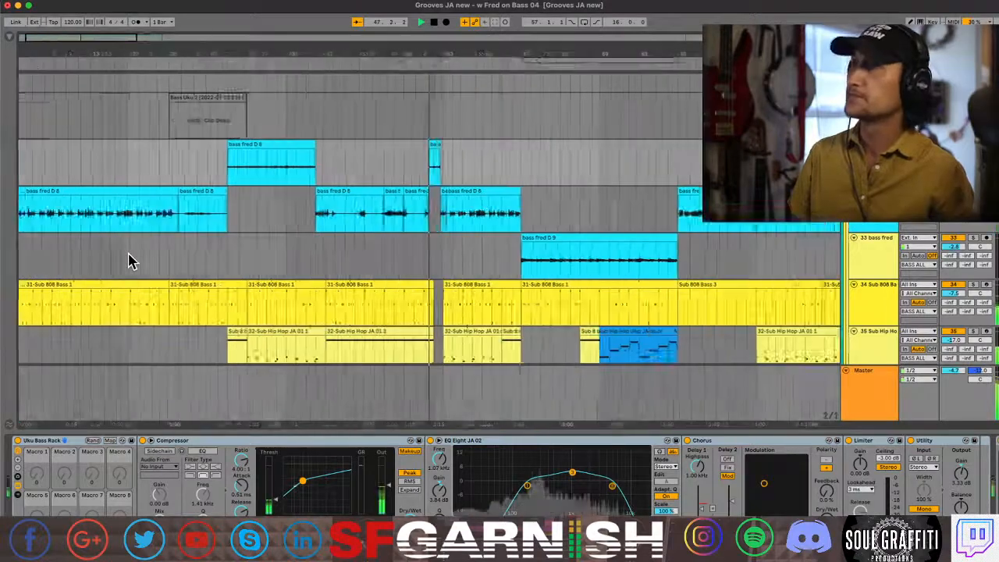
key("plus")
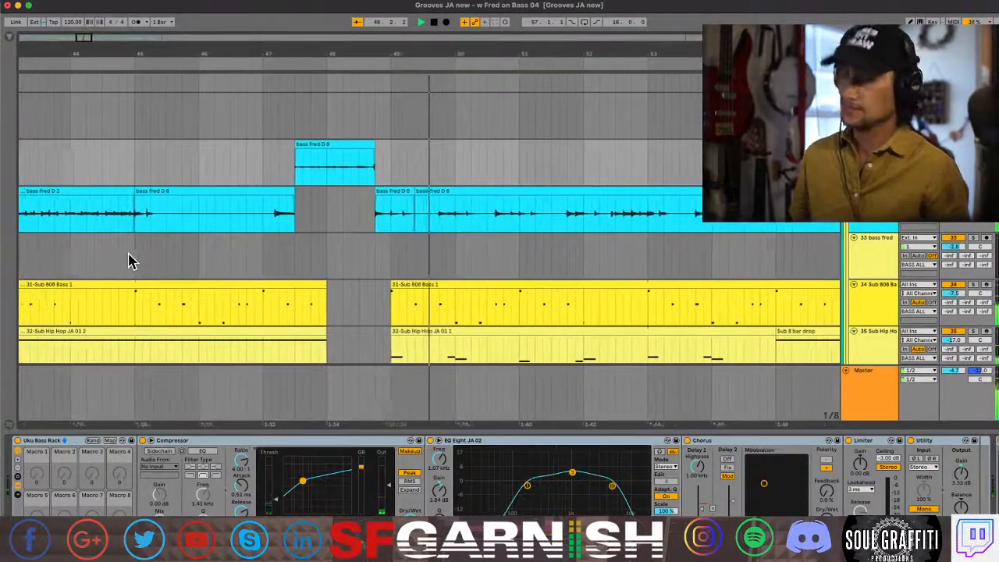
key("plus")
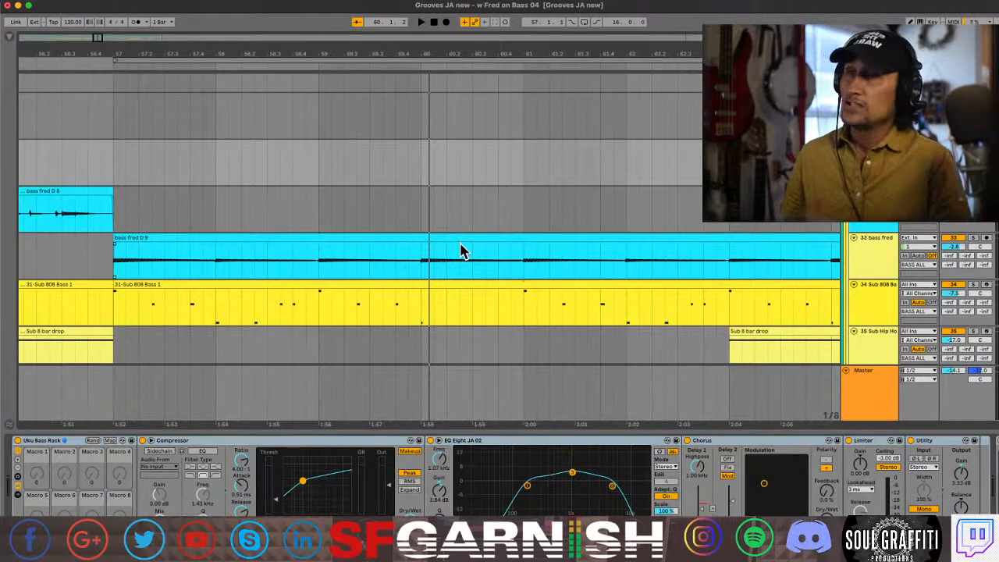
left_click(421, 271)
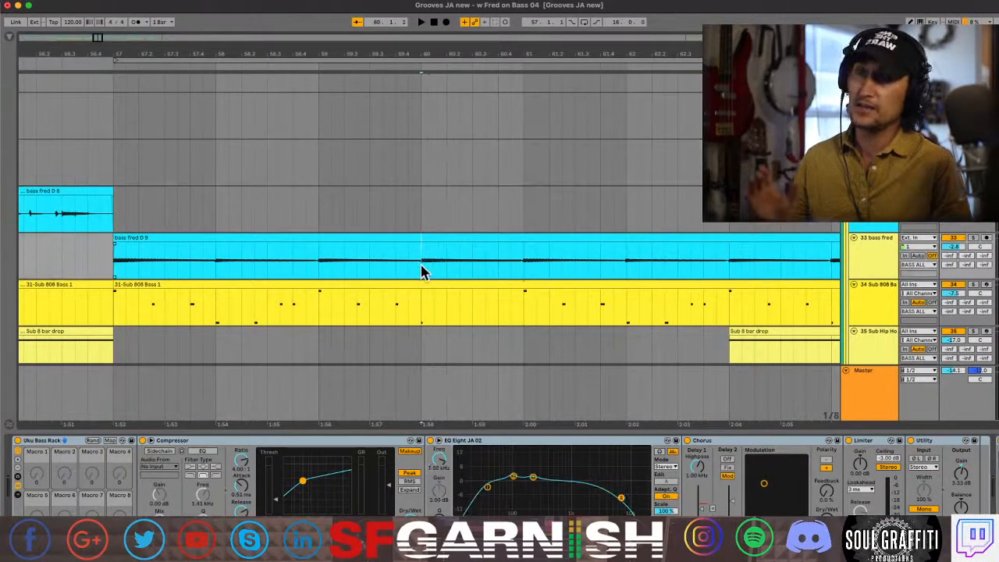
left_click_drag(421, 271, 531, 270)
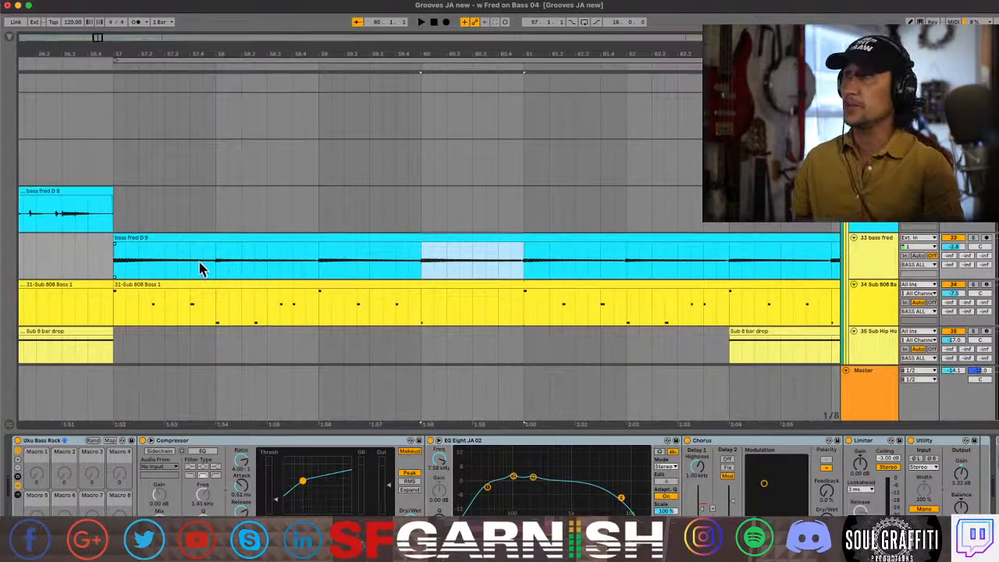
Step: Highlight the opening bars from bar 57 in the 31-Sub 808 Bass 1 clip and the JA Gourd drum clip
left_click(117, 271)
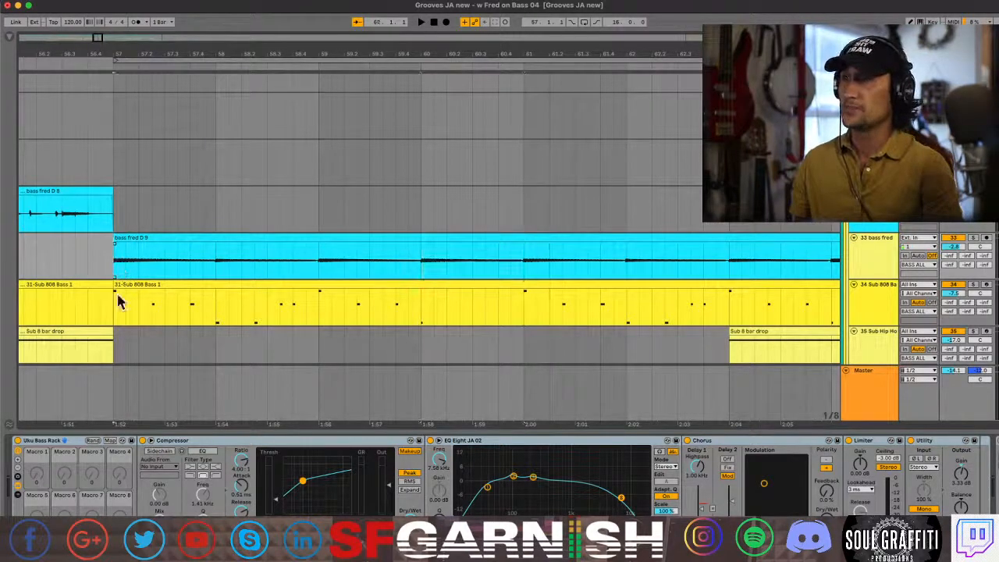
left_click(121, 318)
left_click_drag(114, 317, 388, 310)
scroll(391, 310, "down", 3)
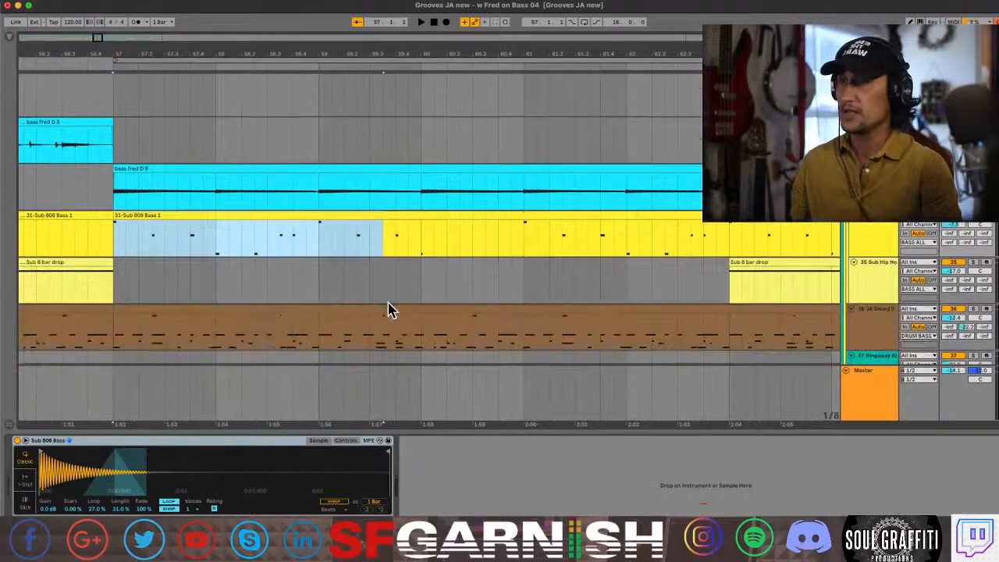
left_click_drag(115, 341, 461, 340)
Step: Highlight bar 57 to about 60.2 across the Congas, Son Montuno Claves and Guaguanco Maracas clips
scroll(461, 338, "down", 8)
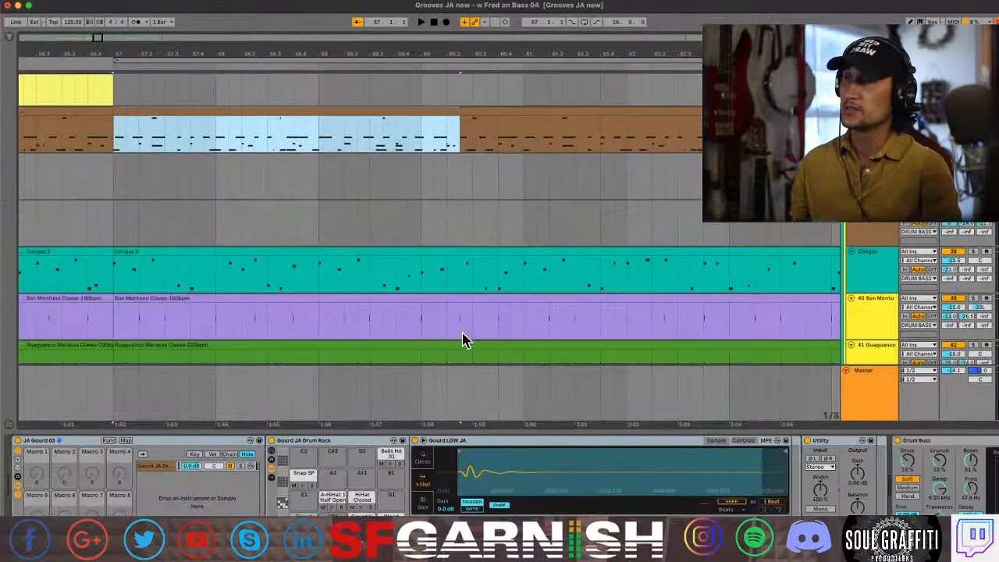
scroll(463, 340, "down", 4)
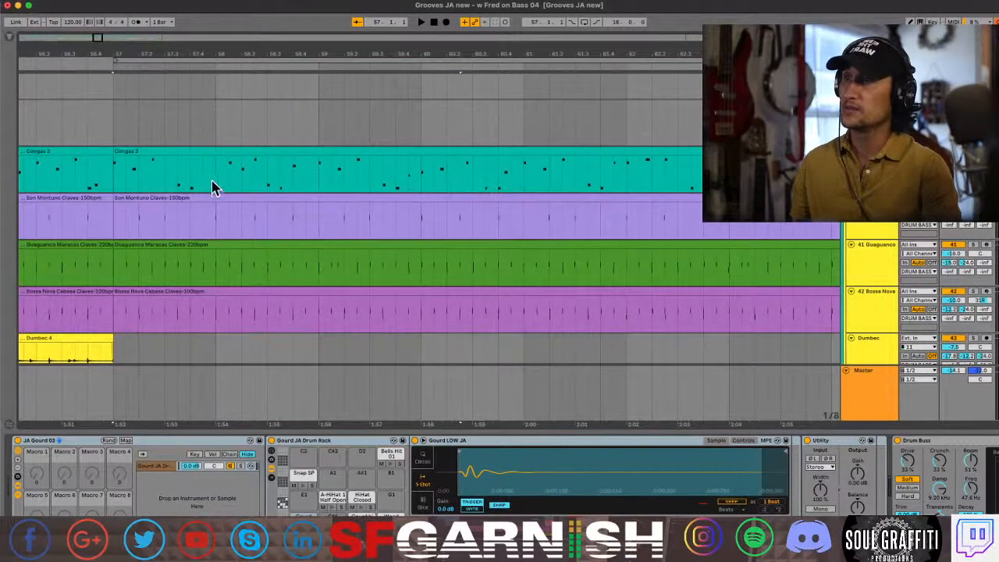
left_click_drag(116, 185, 459, 287)
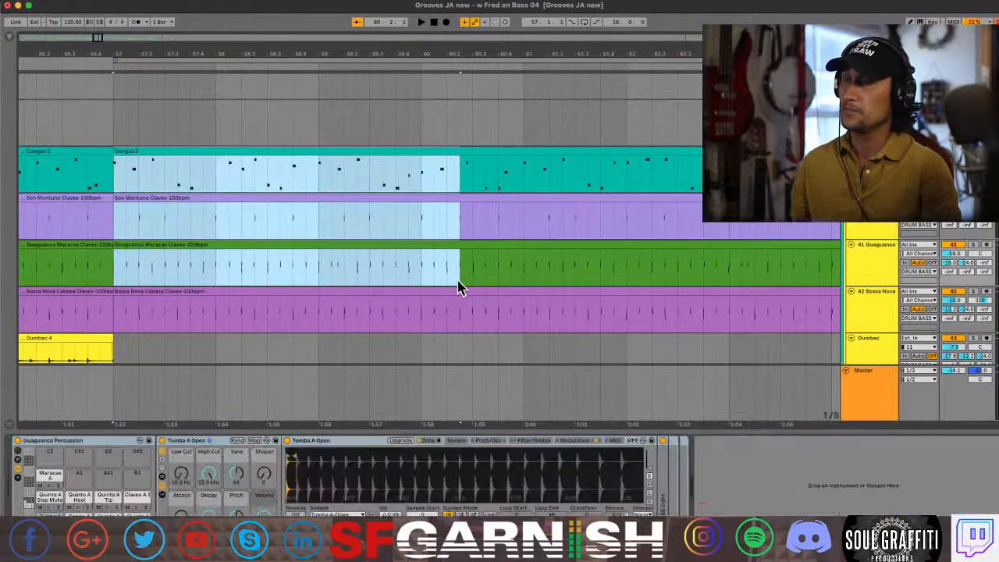
Step: Look through the remaining percussion, vocal and guitar tracks for parts that play from bar 57
scroll(459, 288, "down", 10)
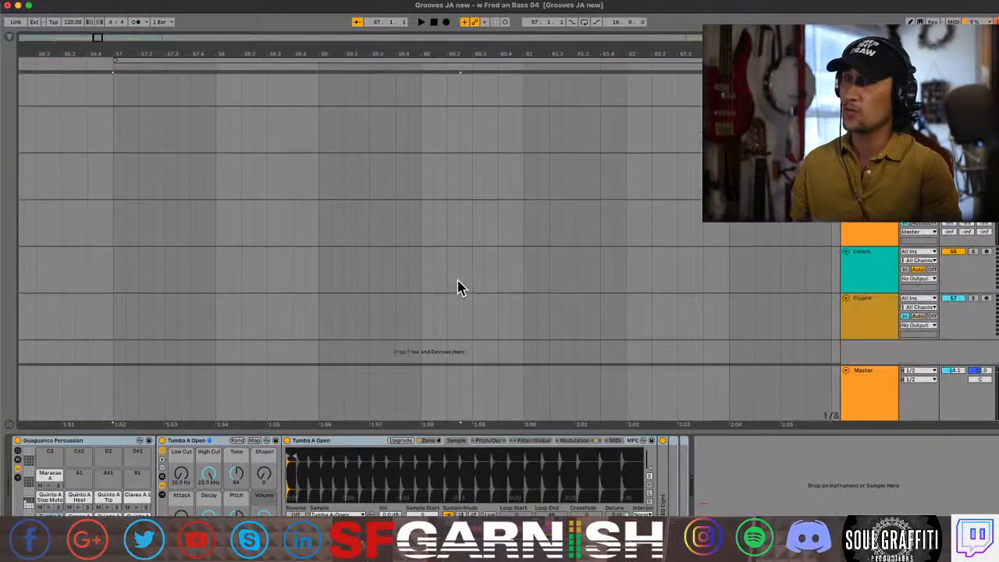
scroll(459, 287, "up", 10)
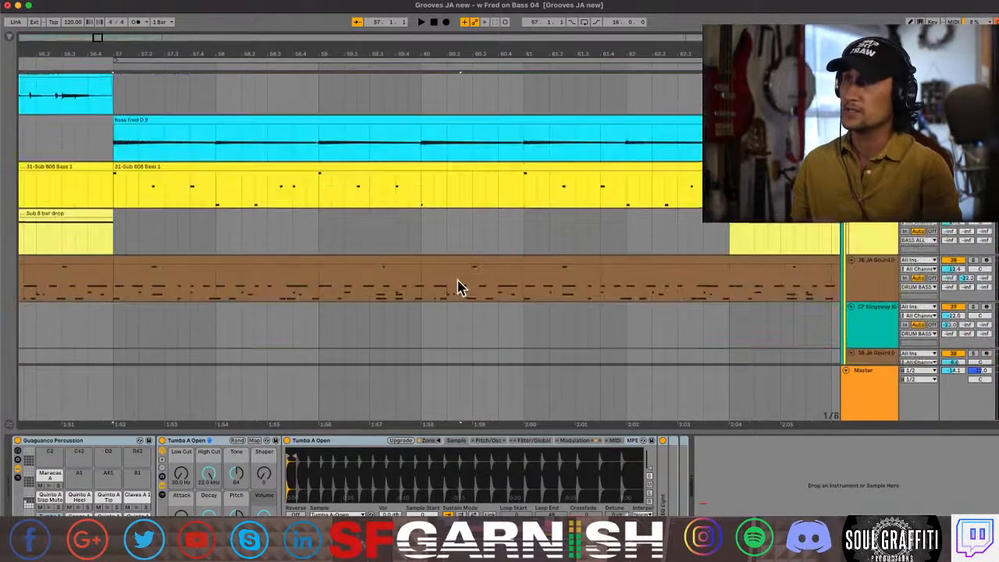
scroll(459, 286, "up", 4)
scroll(359, 348, "up", 6)
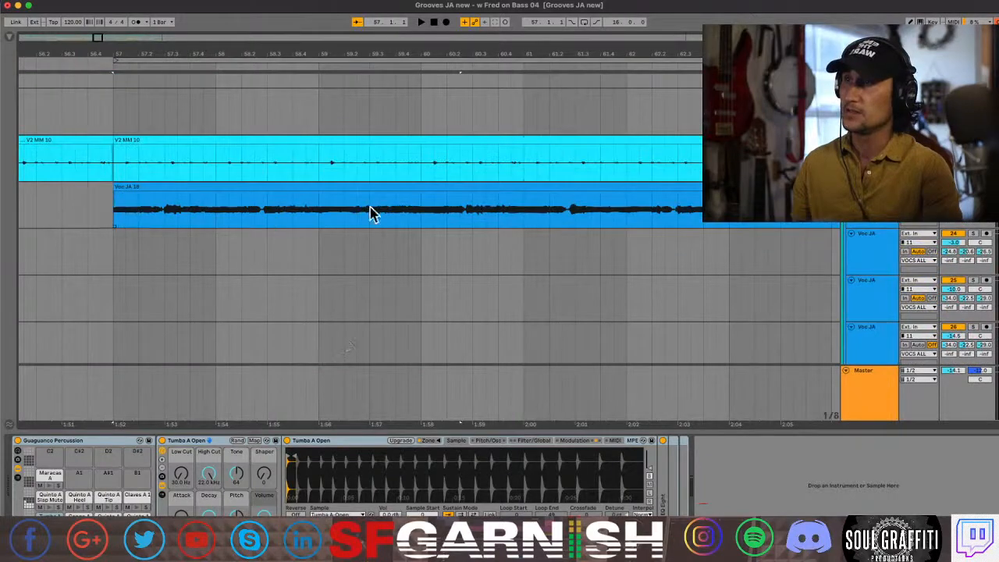
scroll(361, 173, "up", 6)
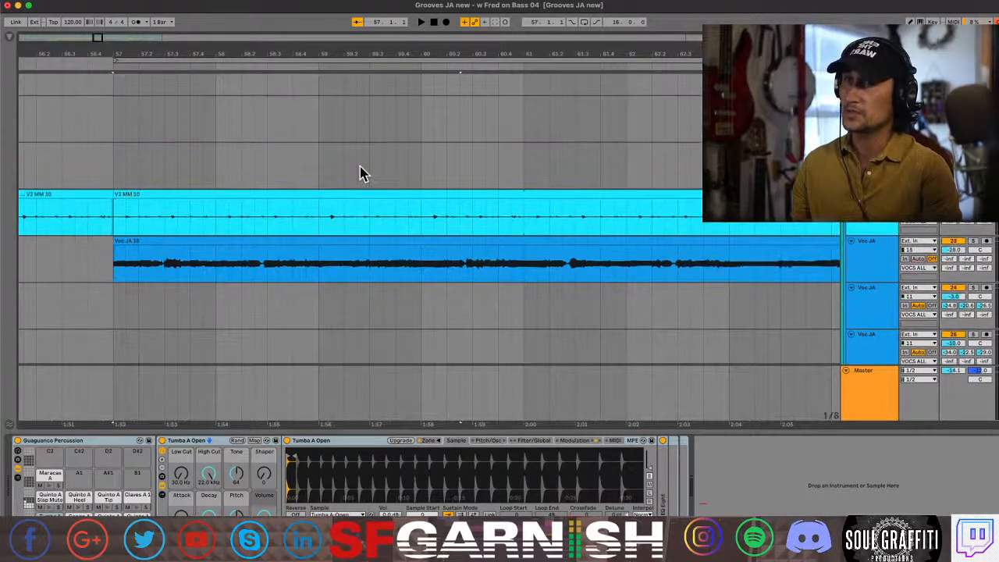
scroll(361, 173, "up", 8)
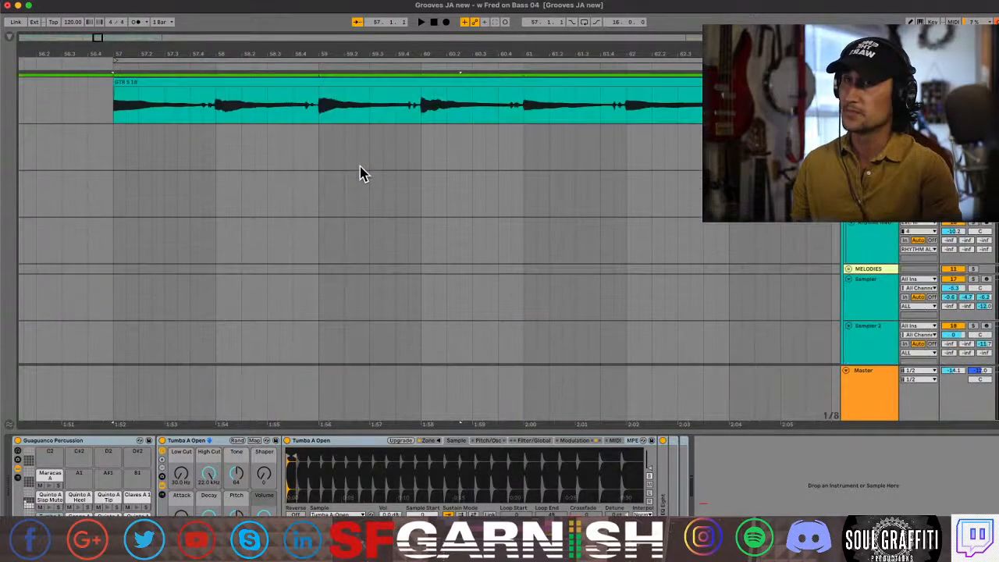
scroll(361, 174, "down", 8)
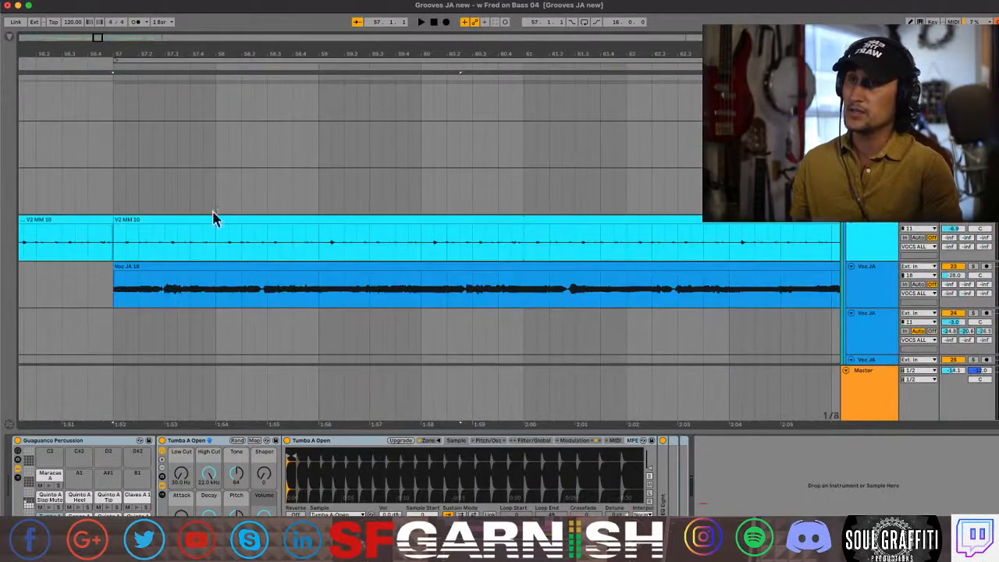
Step: Audition the V2 MM 10 clip's track soloed from bar 57, then stop playback and clear its solo
left_click(112, 253)
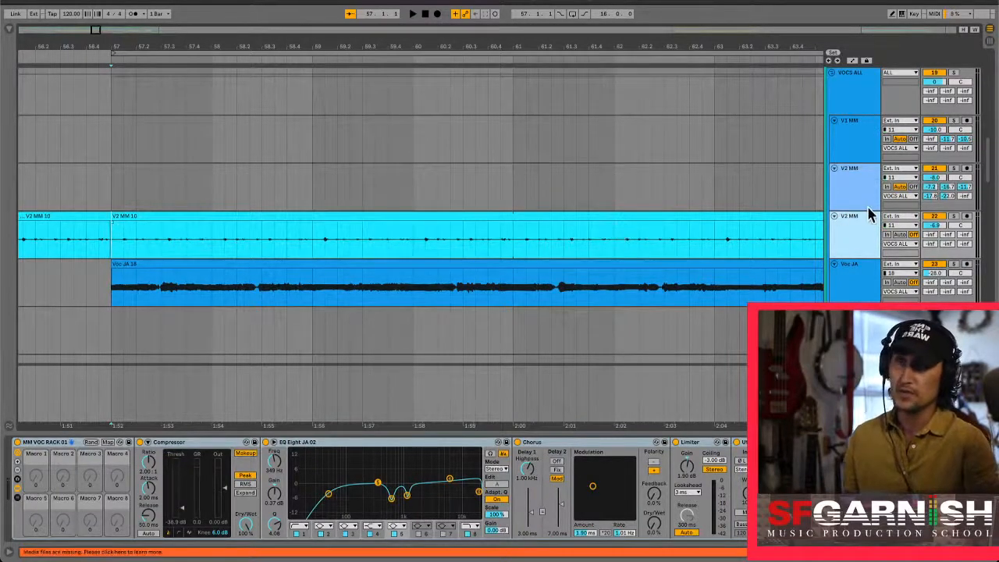
left_click(954, 217)
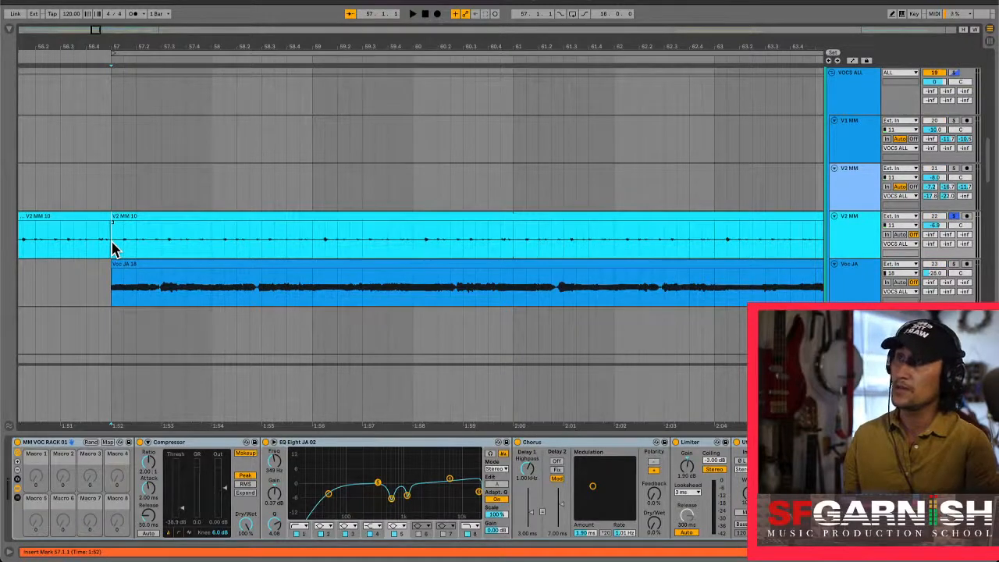
key("space")
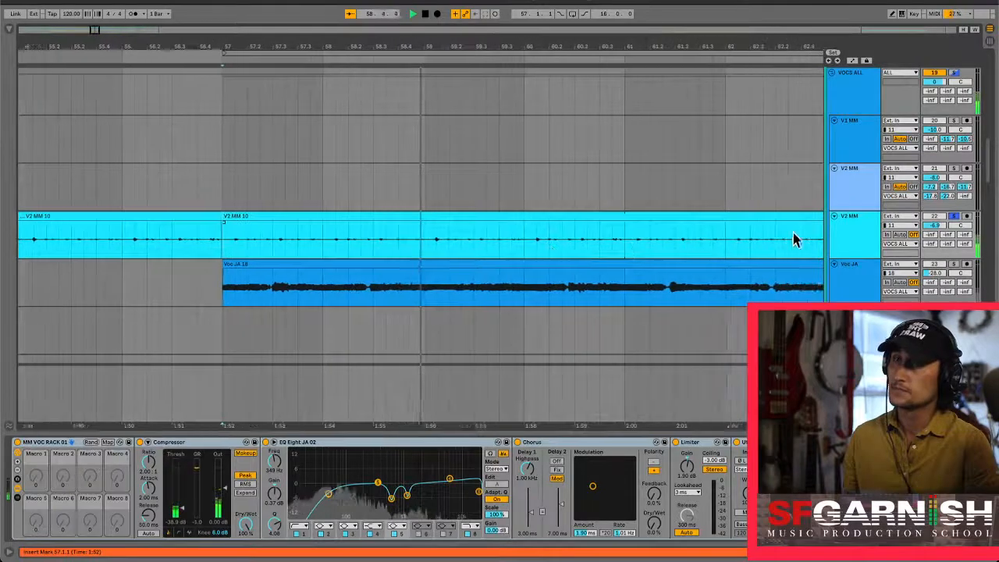
left_click(956, 219)
key("space")
Step: Rename track 22, which holds the V2 MM 10 clips, with a name starting "Beatbox Whisp"
left_click(118, 244)
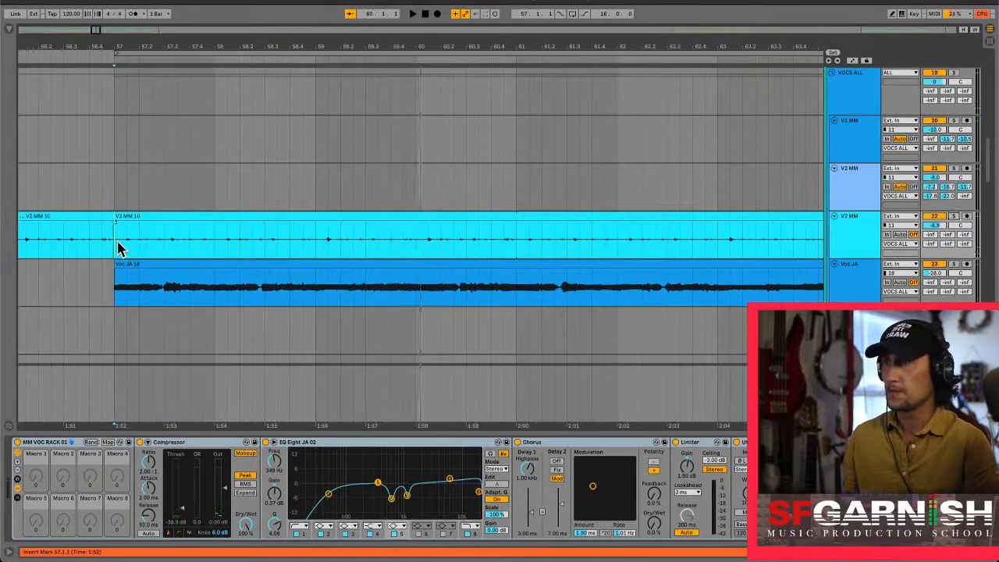
left_click(853, 228)
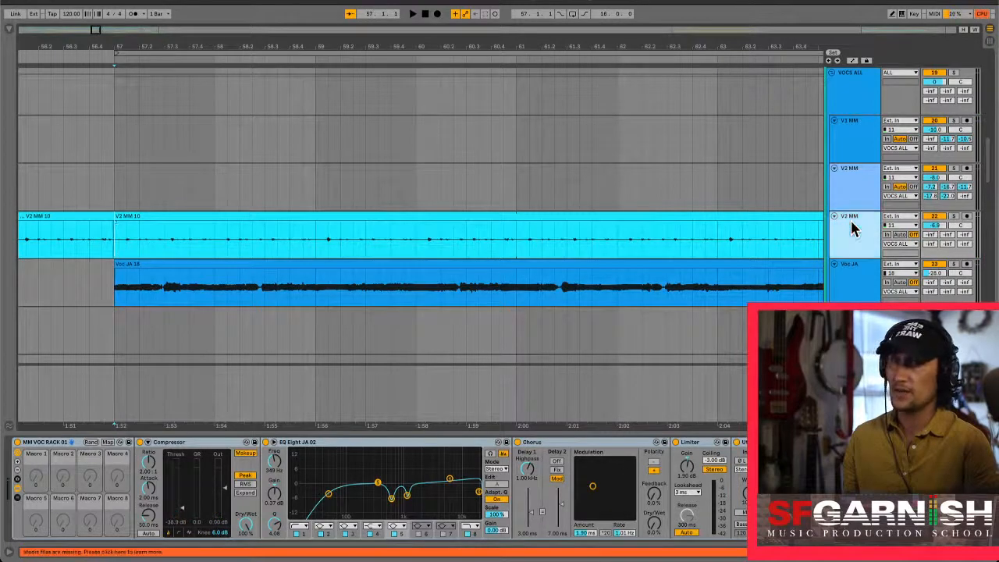
key("ctrl+r")
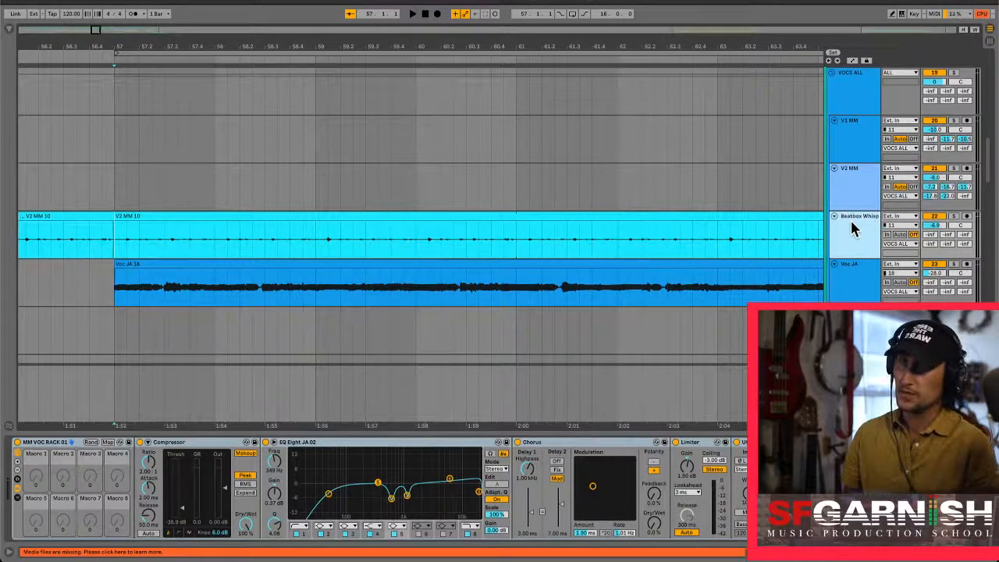
Step: Select the Voc JA 18 clip starting at bar 57 on track 23
left_click(150, 233)
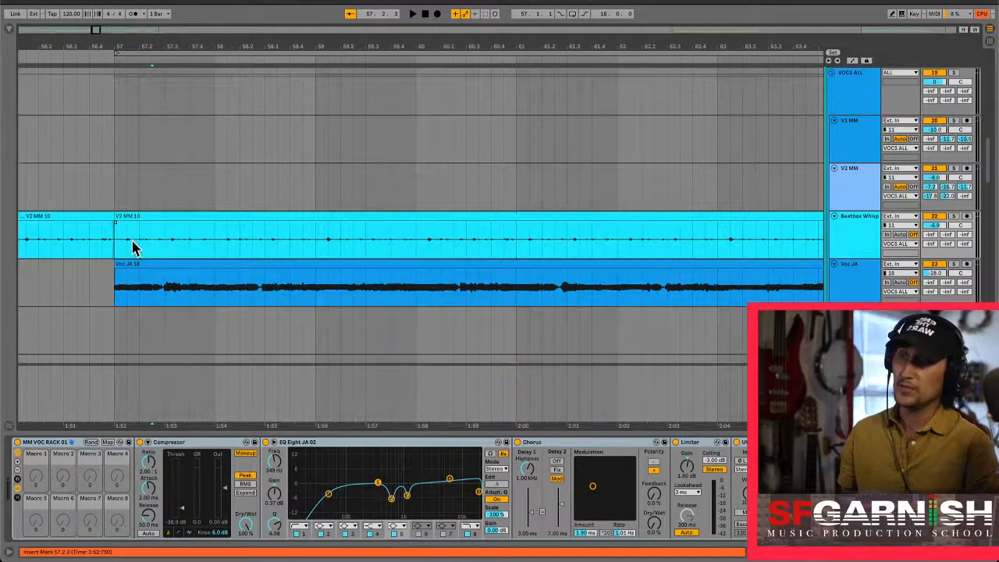
left_click(132, 238)
key("minus")
key("minus")
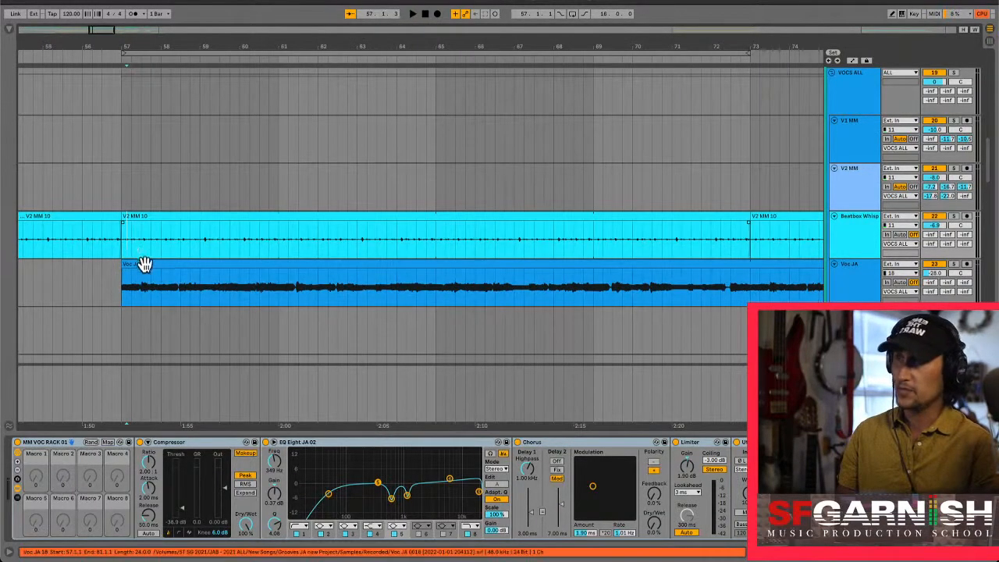
left_click(143, 264)
Step: Solo the GTR 5 track and play it from bar 57
scroll(356, 285, "up", 15)
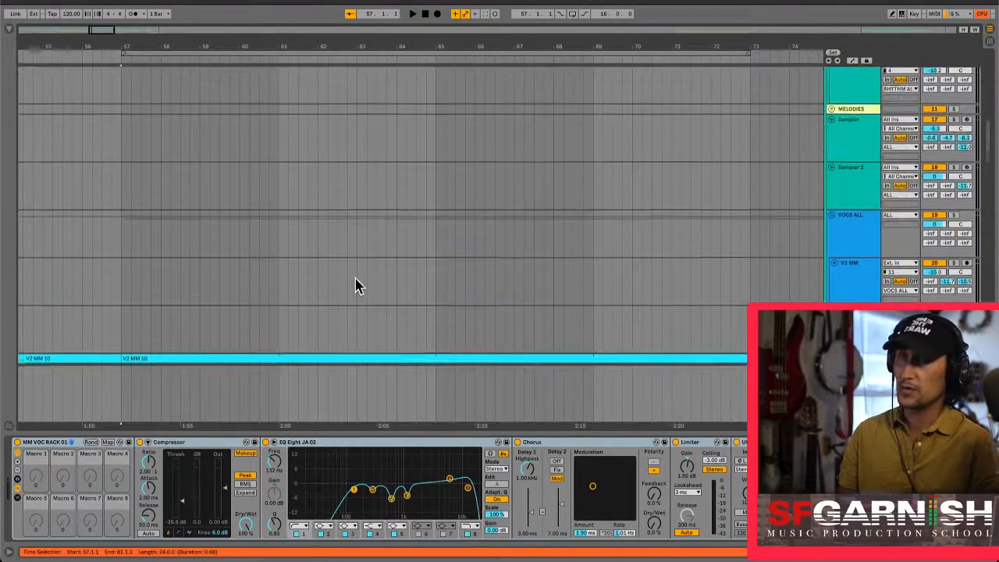
scroll(356, 286, "up", 5)
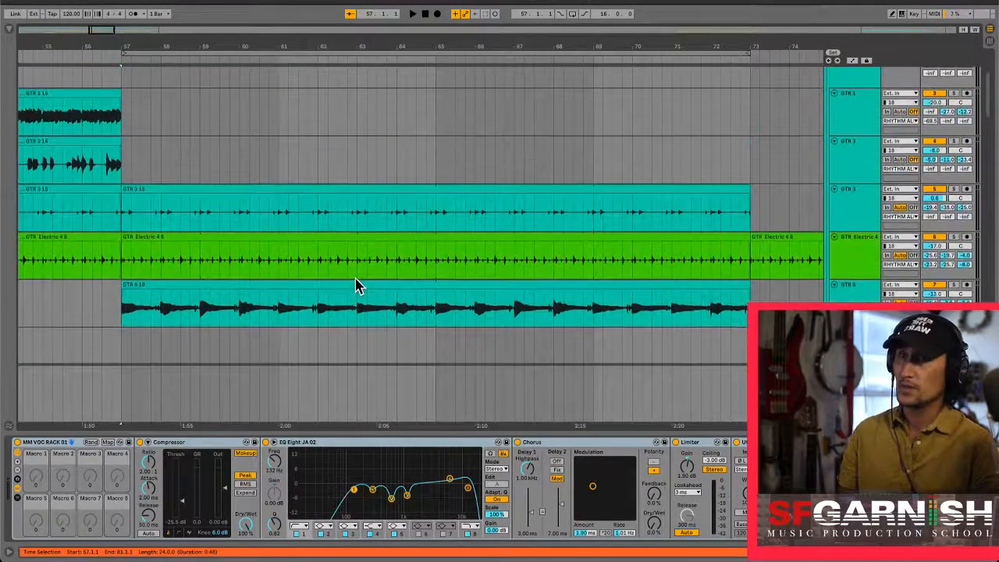
left_click(121, 216)
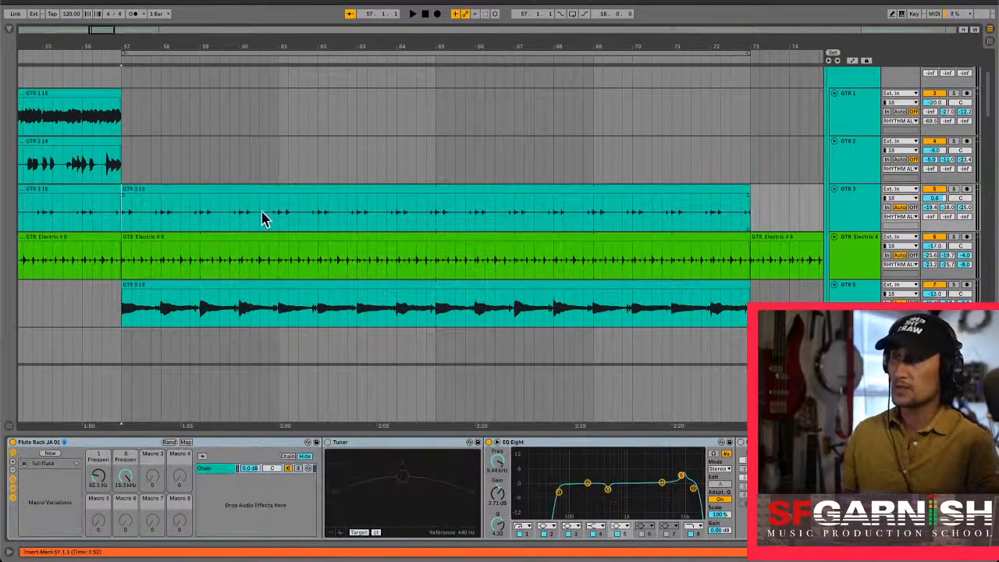
scroll(264, 216, "down", 2)
left_click(122, 233)
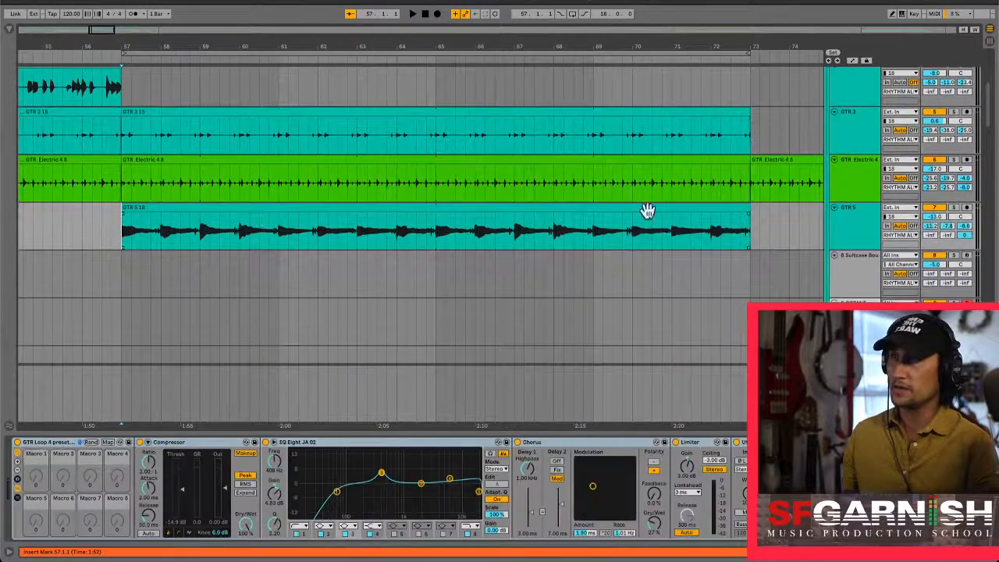
left_click(954, 207)
key("space")
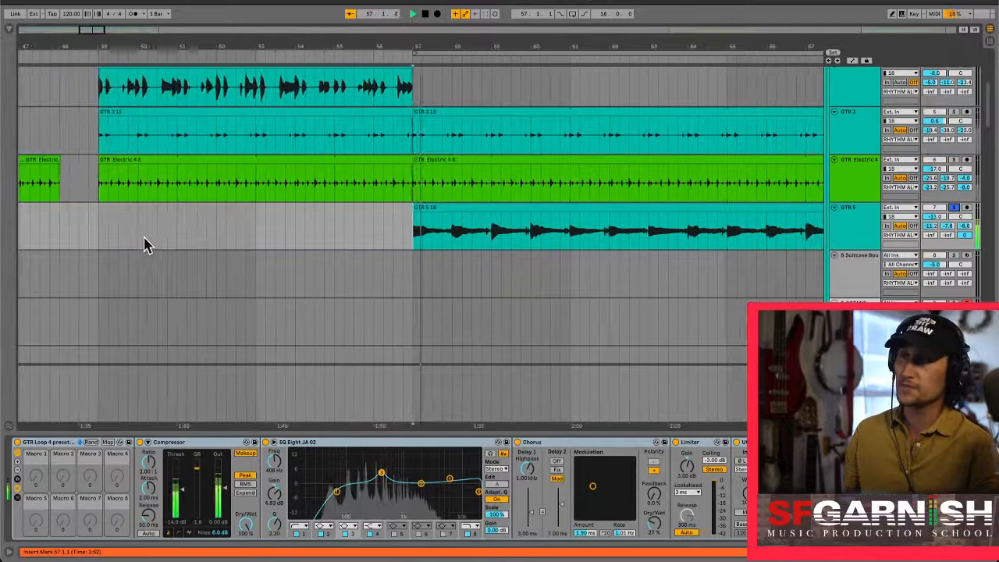
Step: Audition GTR 3 and GTR Electric 4 in solo, then stop, return to bar 57 and clear the solo
left_click(954, 112)
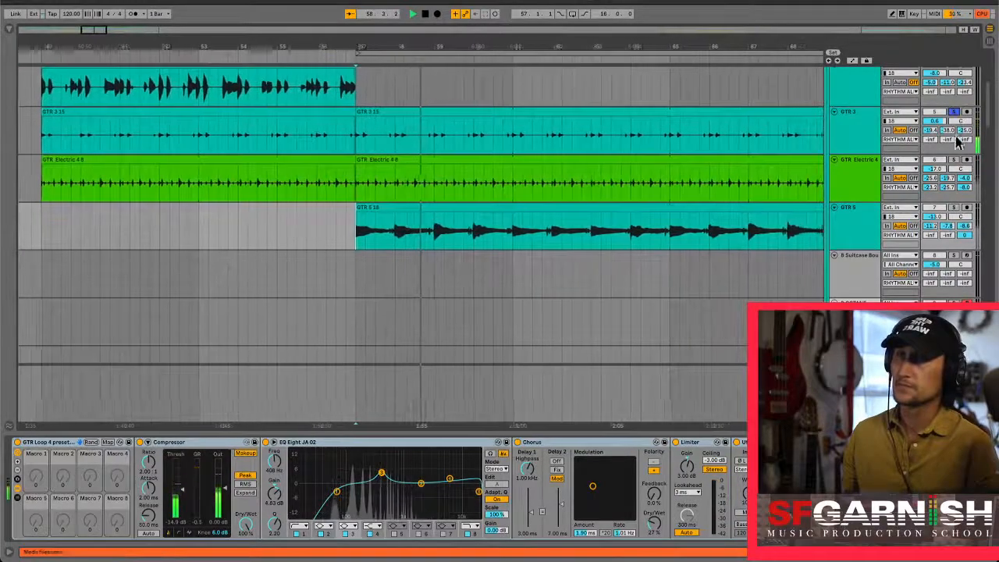
left_click(954, 160)
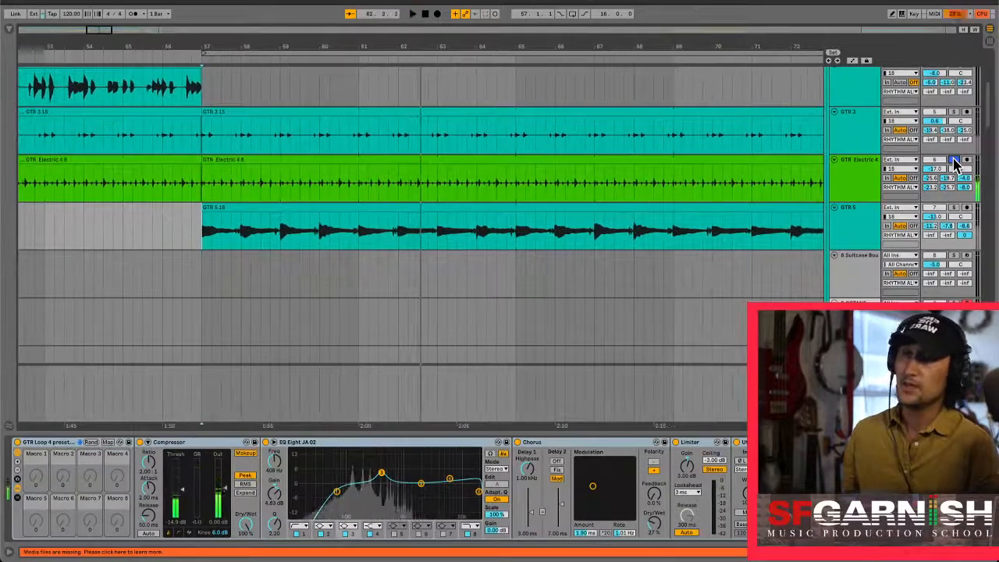
key("space")
left_click(201, 192)
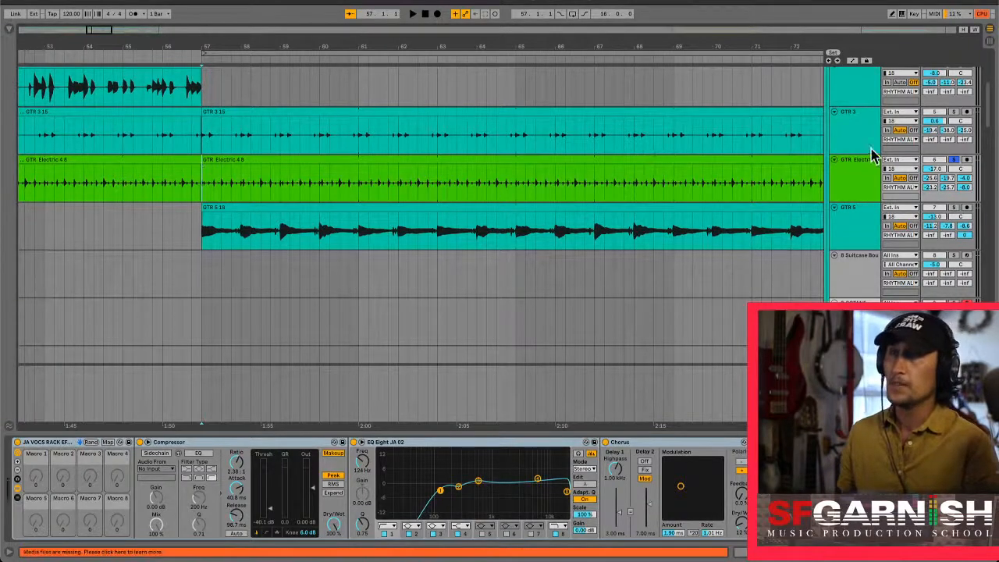
left_click(954, 161)
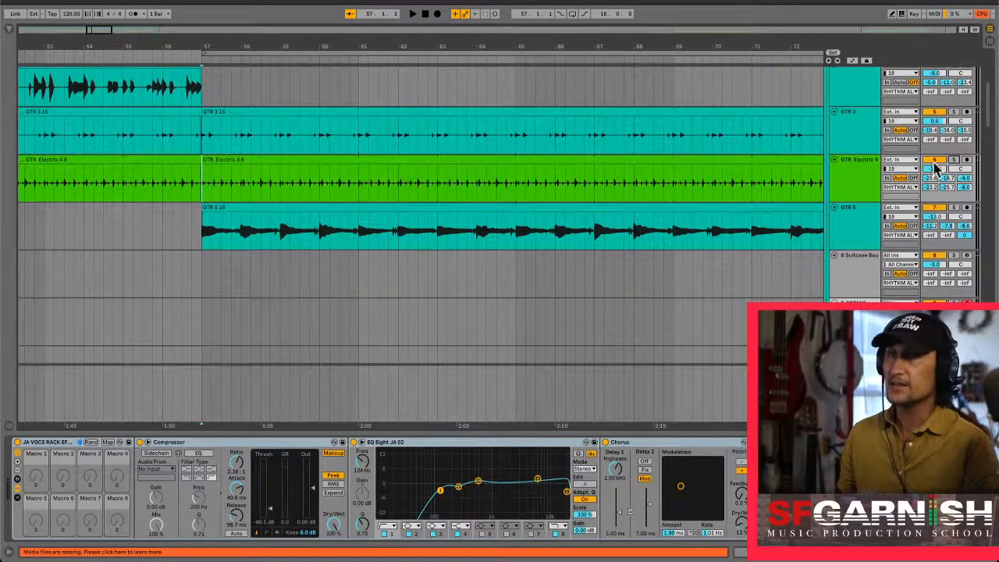
Step: Move the Beatbox Whisp track out of VOCS ALL into the DRUM BASS ALL group, directly above BASS ALL
left_click(856, 175)
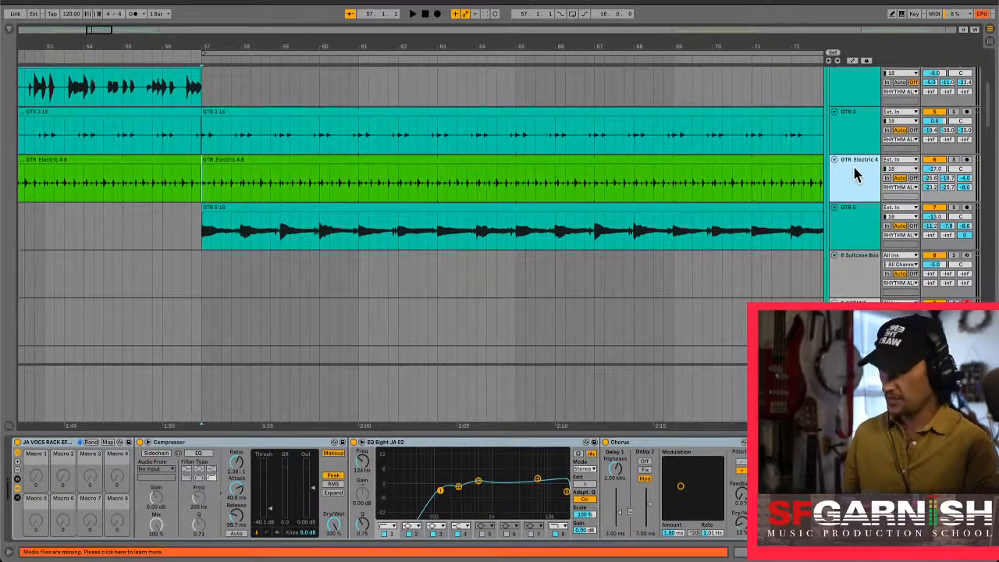
scroll(856, 175, "down", 10)
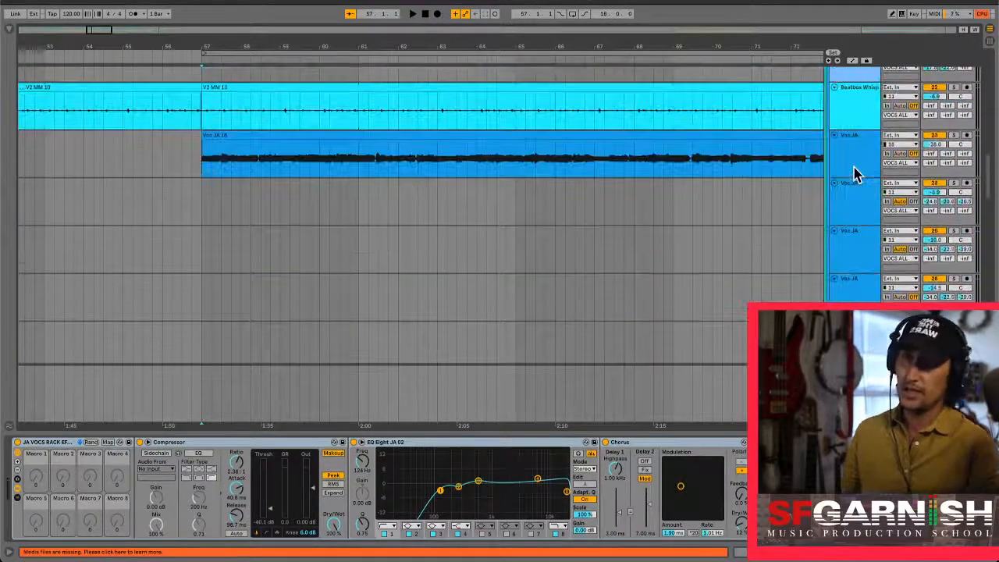
left_click(855, 180)
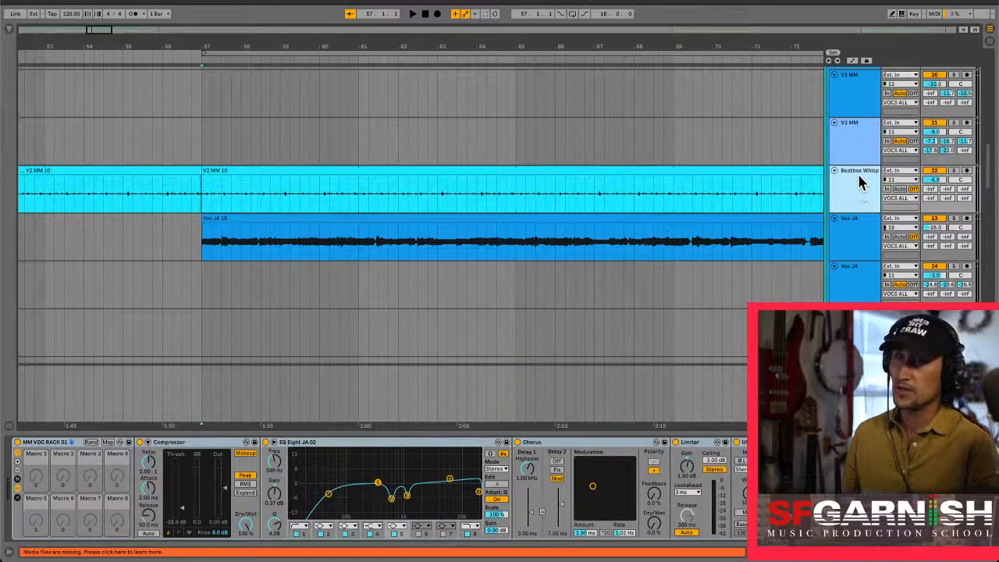
scroll(859, 181, "down", 15)
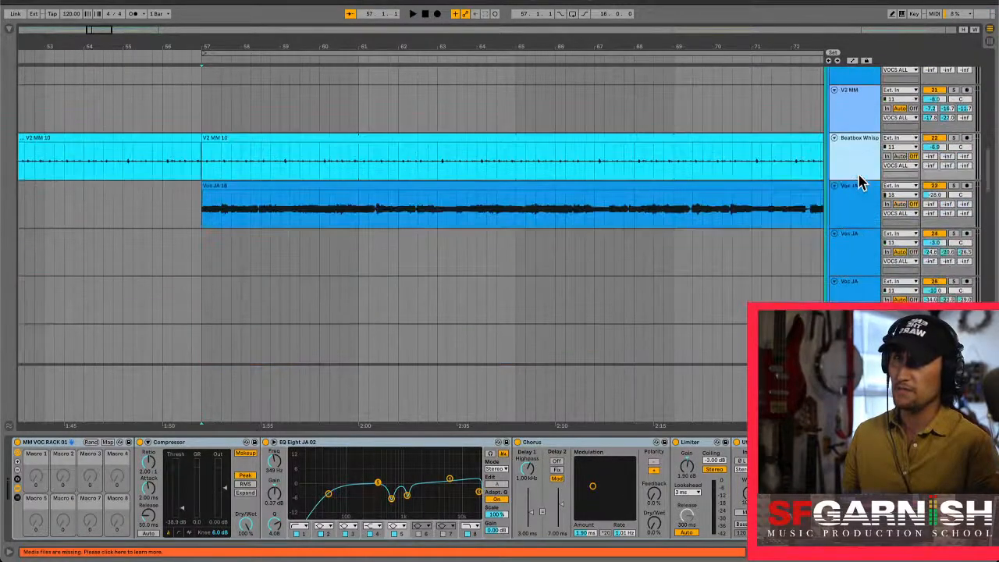
scroll(859, 181, "down", 2)
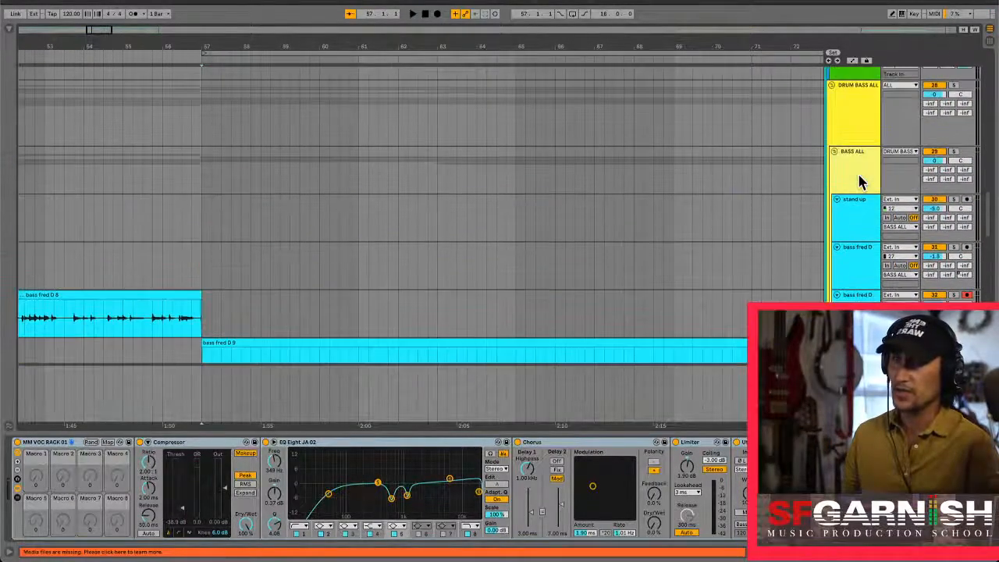
scroll(859, 181, "up", 15)
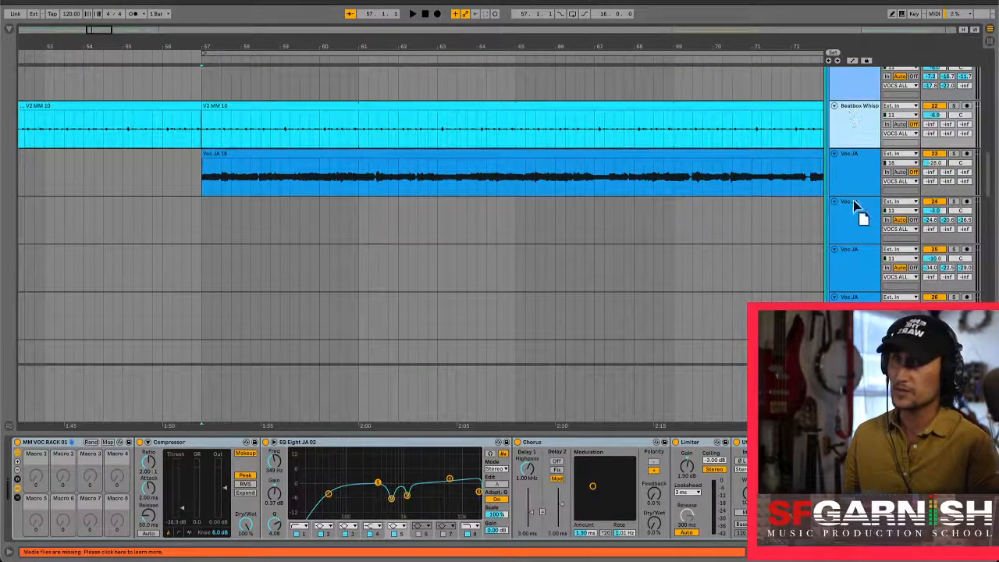
scroll(858, 211, "down", 3)
scroll(859, 267, "down", 12)
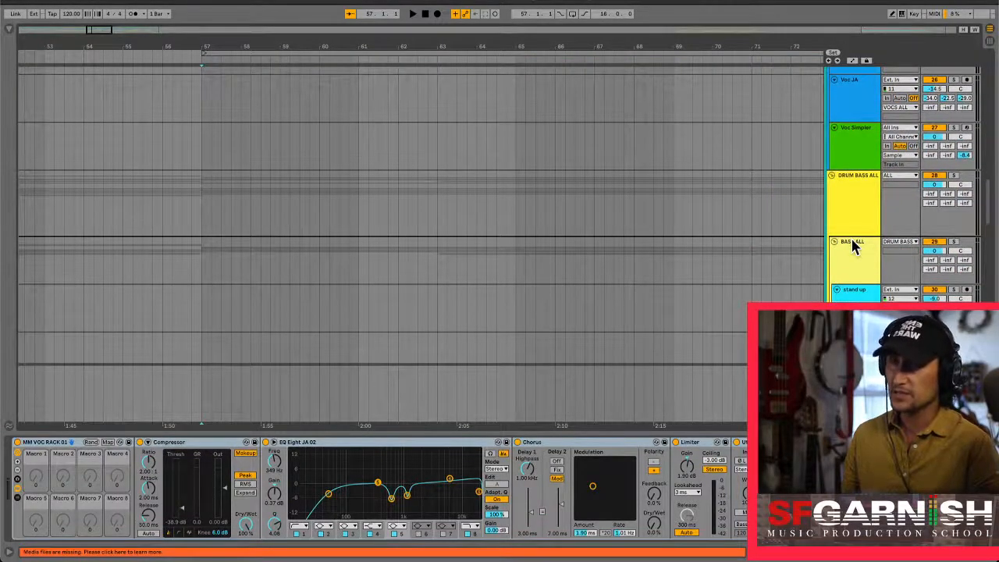
scroll(853, 244, "up", 5)
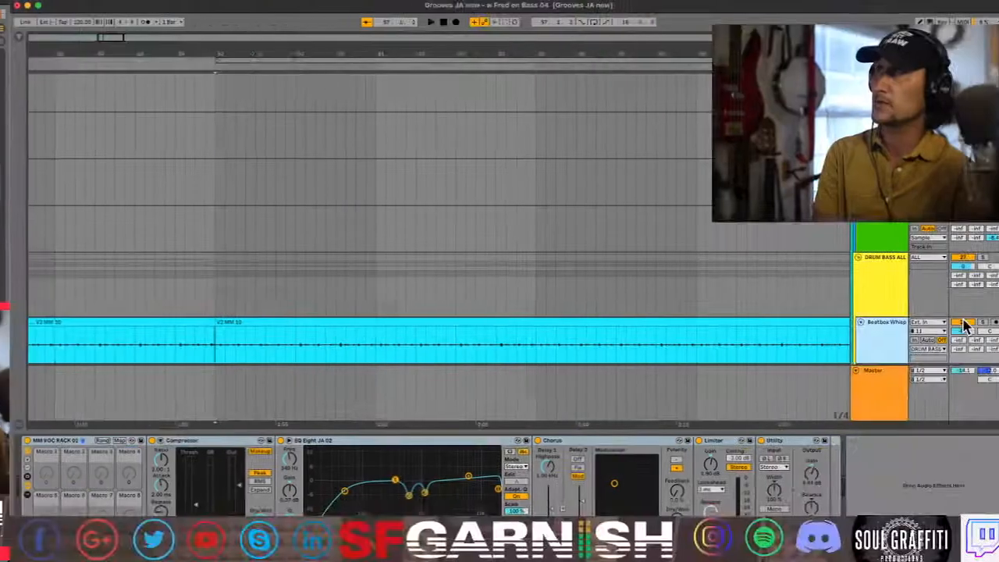
left_click_drag(949, 326, 964, 306)
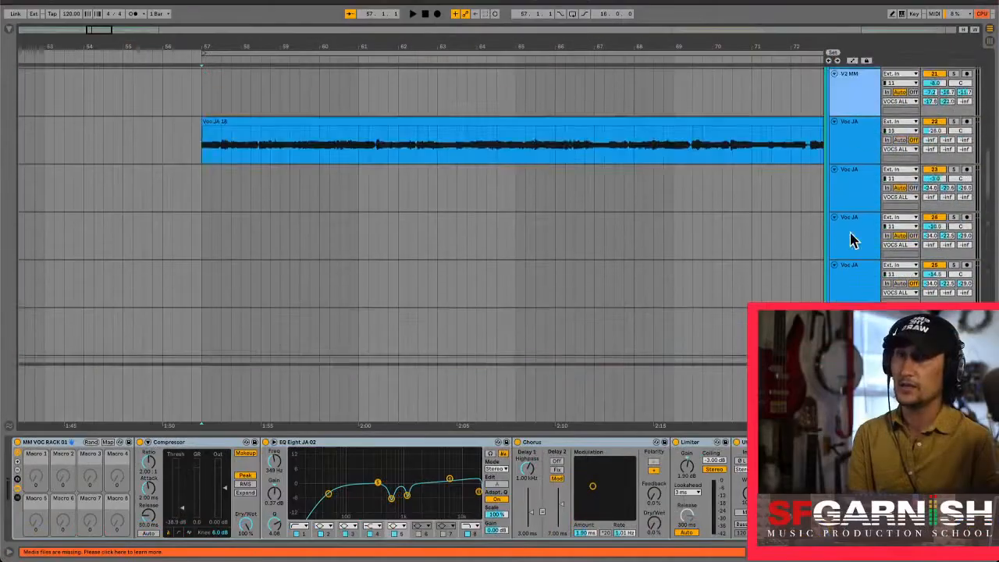
Step: Play the arrangement from bar 57 to check the regrouped Beatbox Whisp track, then stop playback
scroll(851, 240, "up", 4)
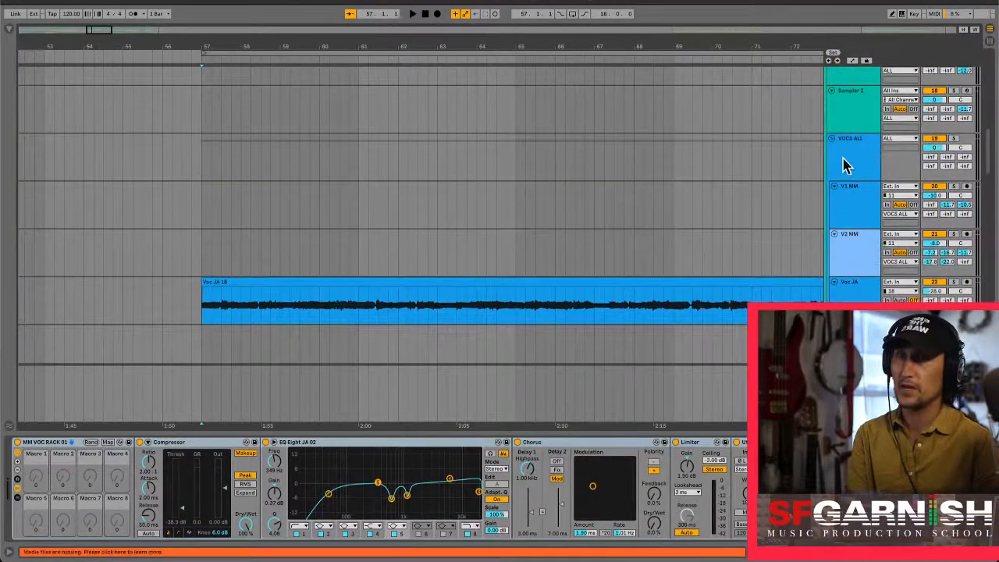
scroll(846, 163, "down", 6)
scroll(848, 203, "down", 2)
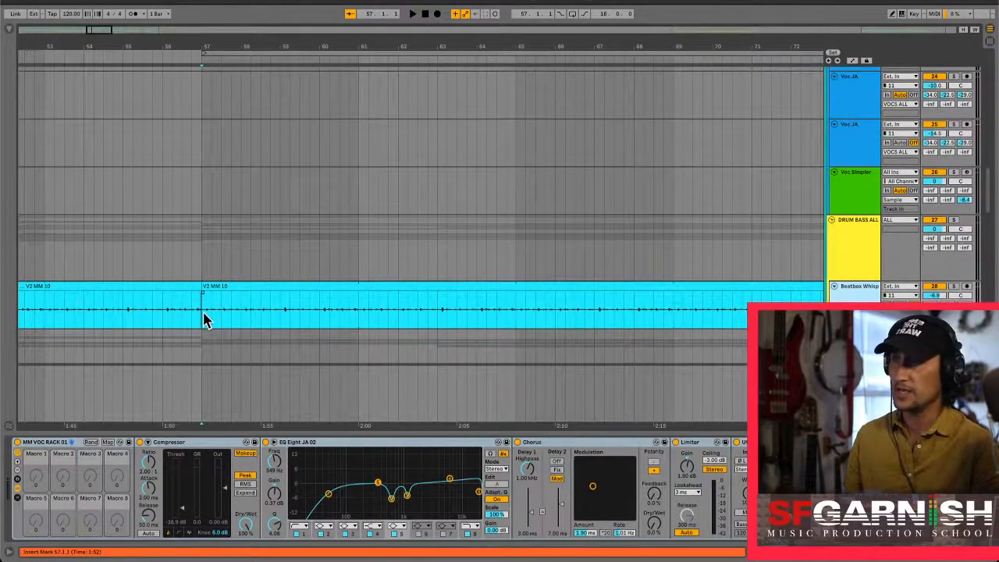
key("space")
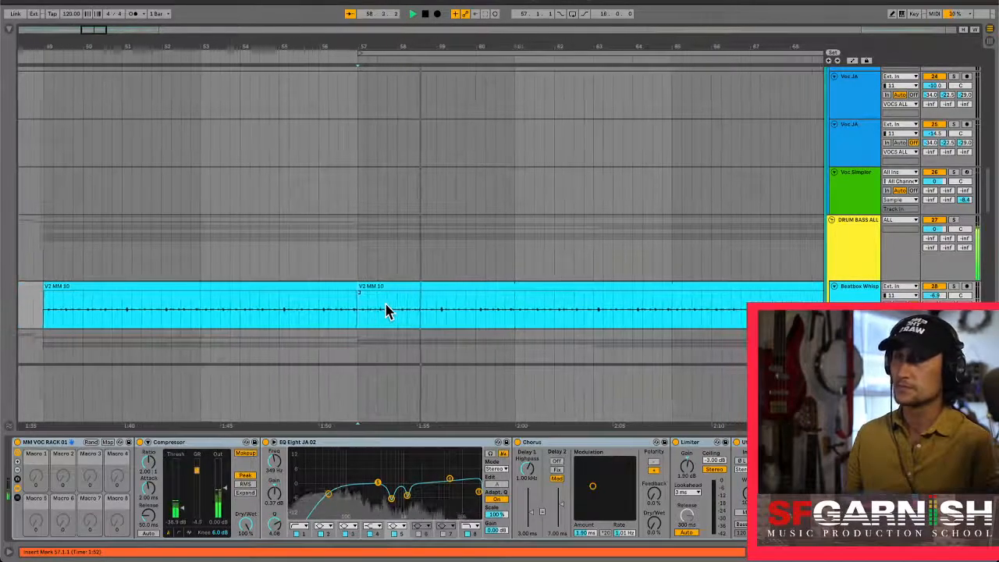
scroll(390, 311, "up", 5)
scroll(390, 311, "up", 10)
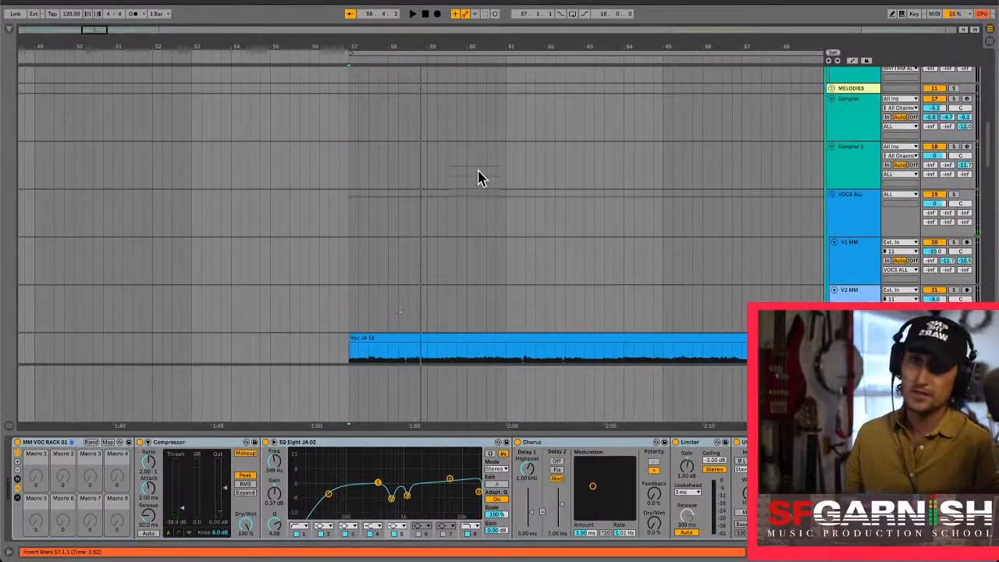
Step: Examine the guitar, vocal and drum-and-bass tracks around bar 57 of the arrangement
scroll(480, 178, "down", 6)
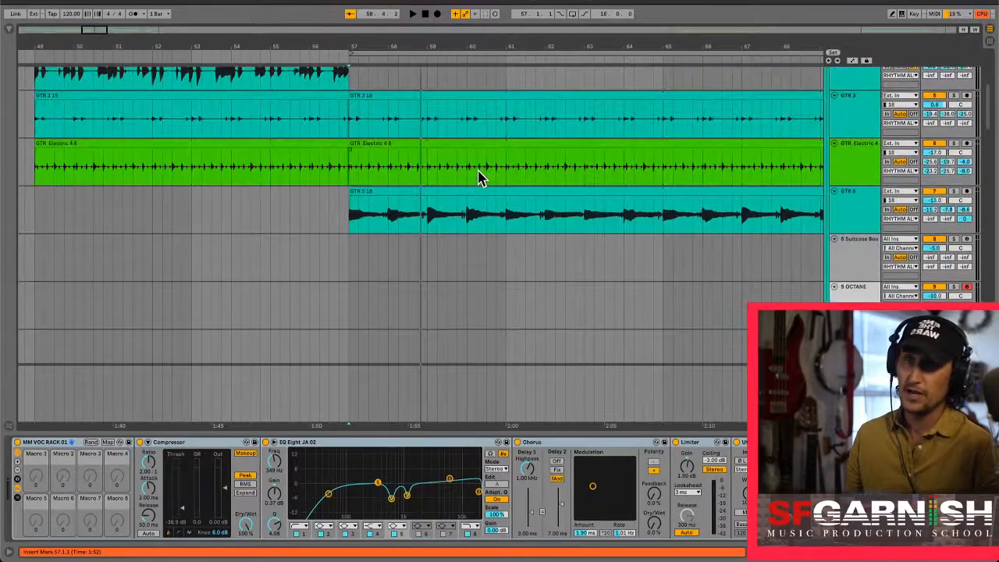
left_click(437, 172)
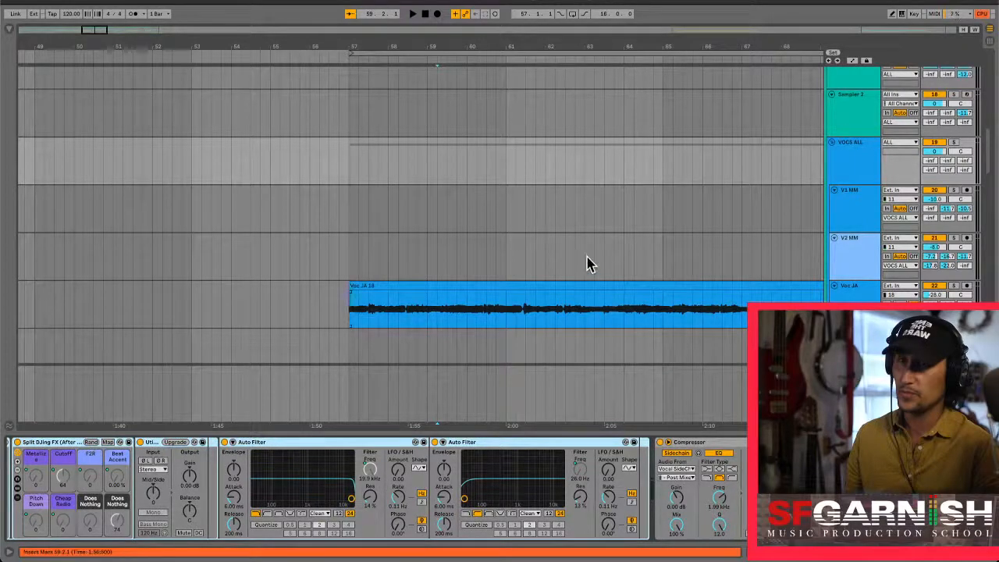
scroll(589, 264, "down", 5)
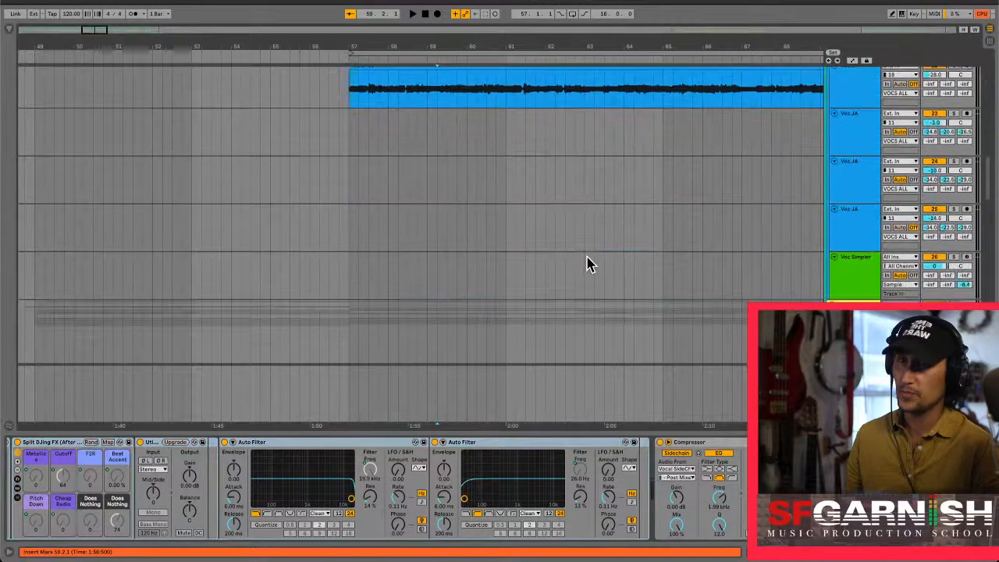
left_click(496, 334)
scroll(578, 216, "up", 5)
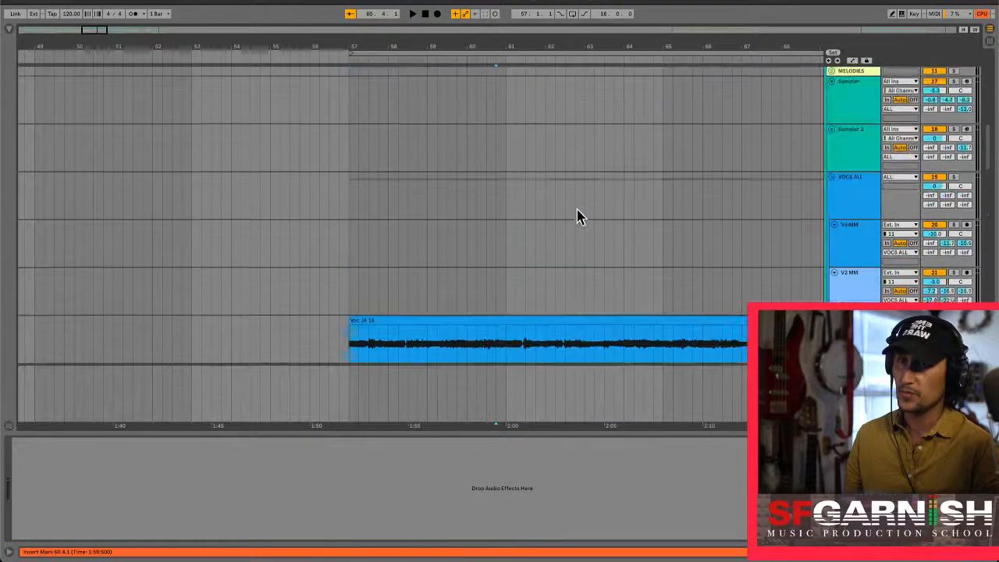
scroll(578, 216, "down", 6)
scroll(578, 216, "up", 4)
scroll(576, 211, "down", 4)
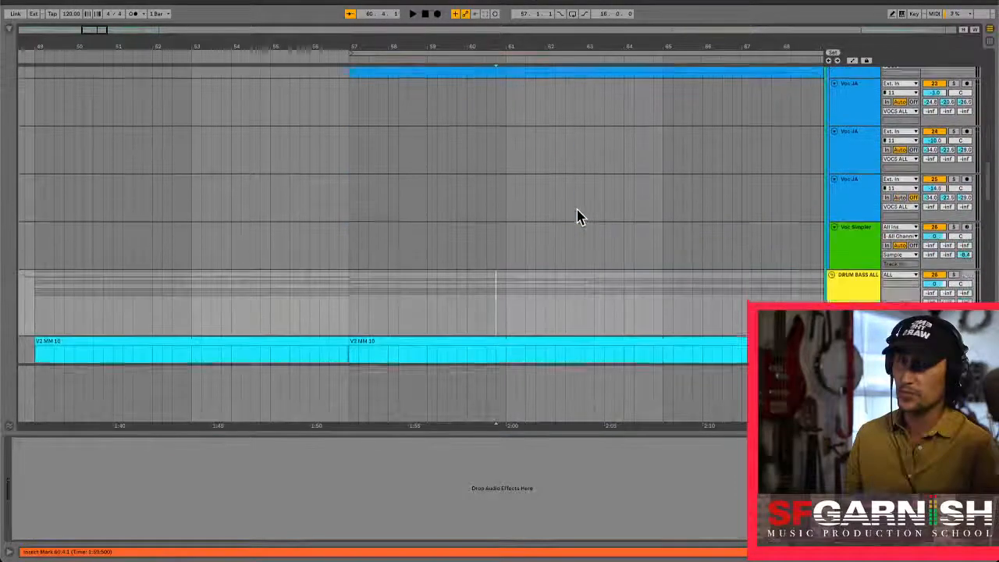
Step: Insert an audio track below Beatbox Whisp in the DRUM BASS ALL group and name it Mouth Pop
left_click(388, 269)
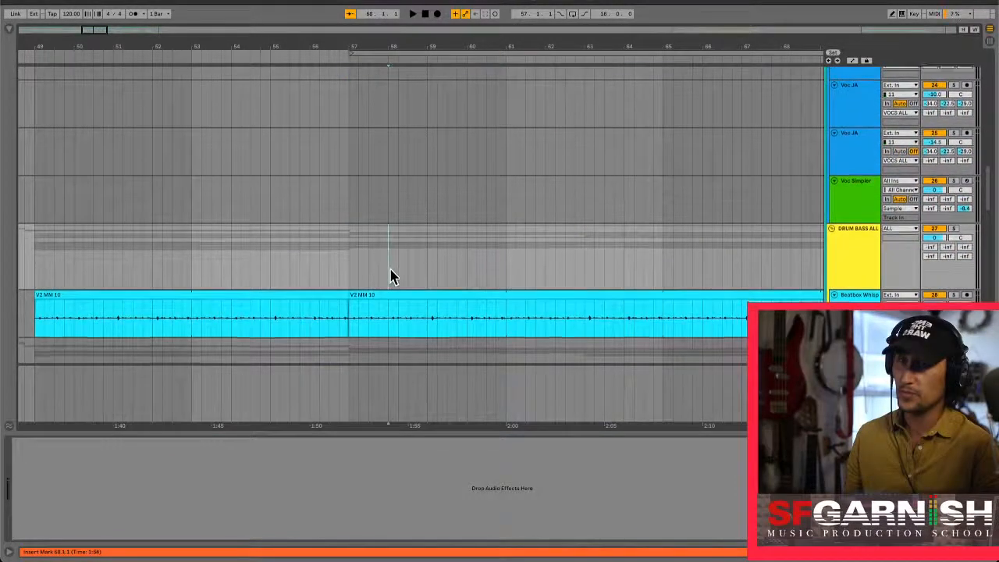
scroll(391, 274, "down", 3)
left_click(858, 200)
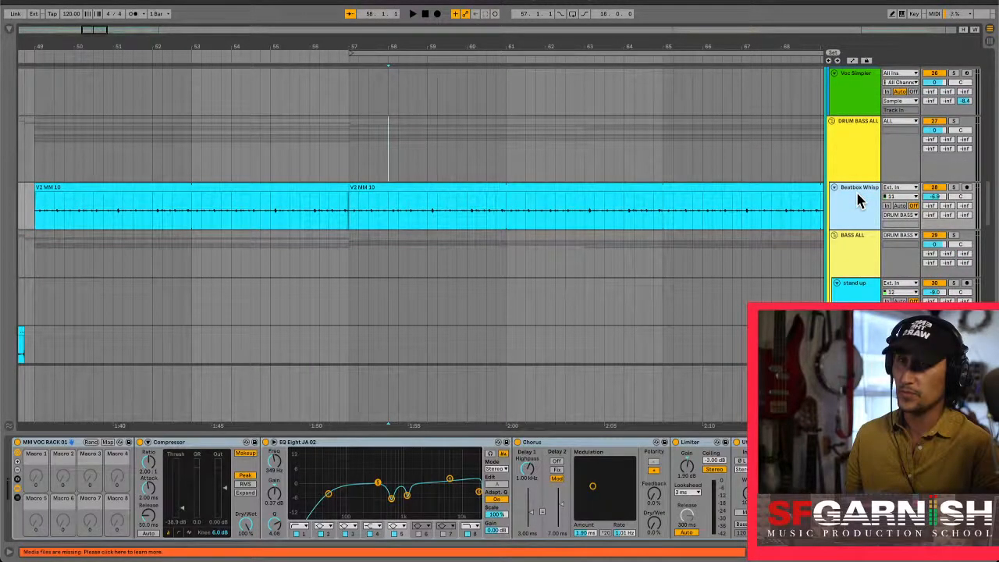
key("ctrl+t")
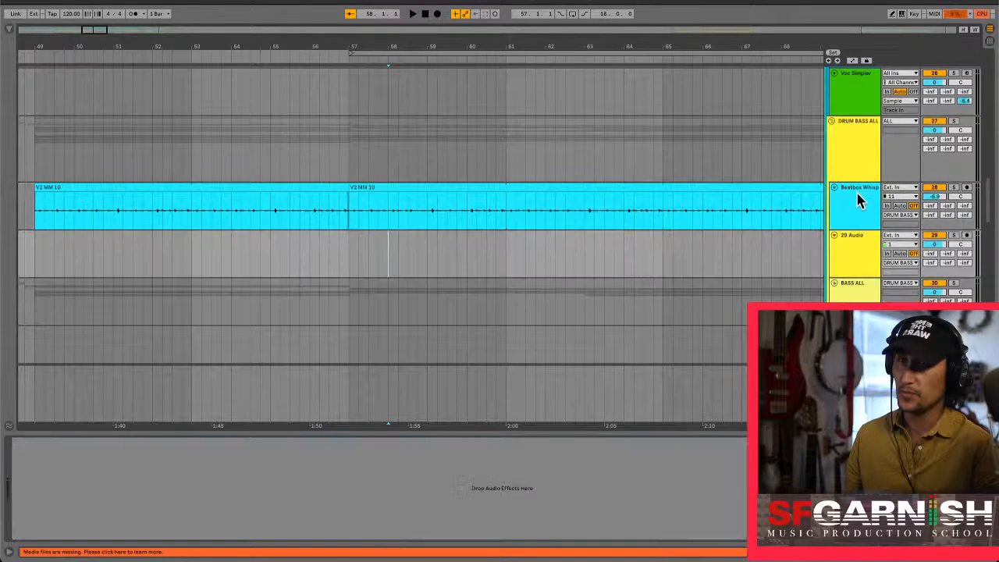
left_click(856, 244)
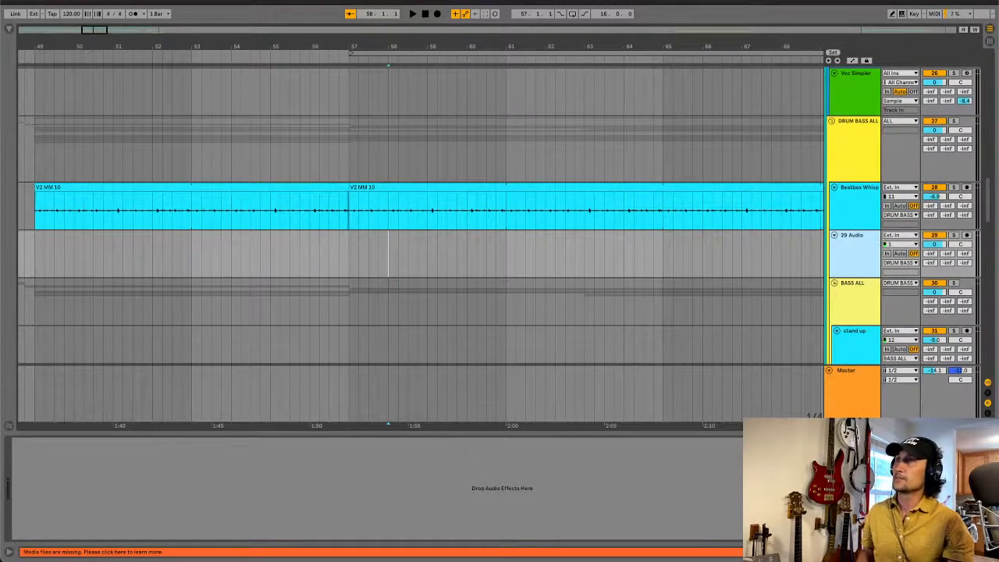
key("super+Tab")
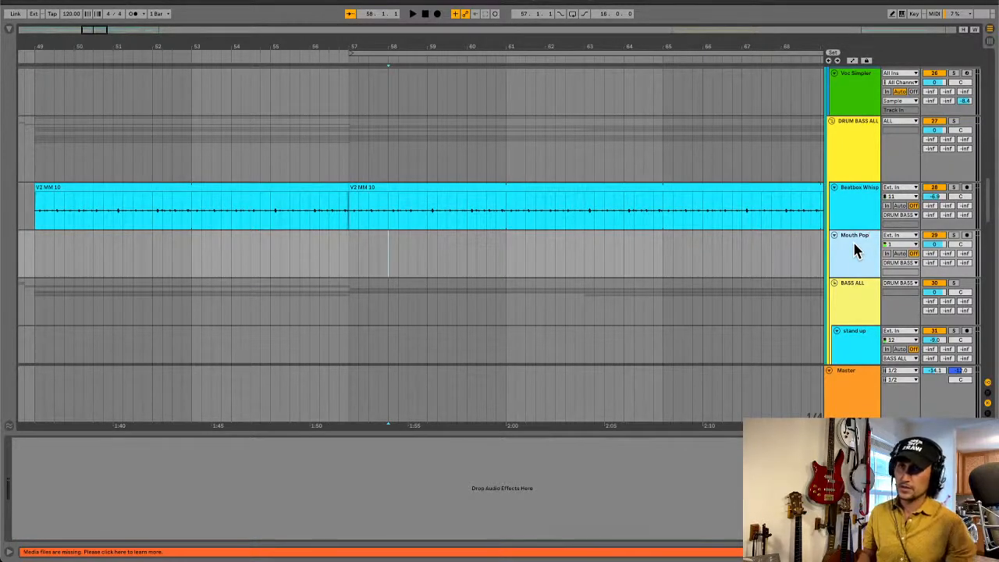
Step: Set the Mouth Pop track's external input channel to 12 and arm the track for recording
left_click(899, 245)
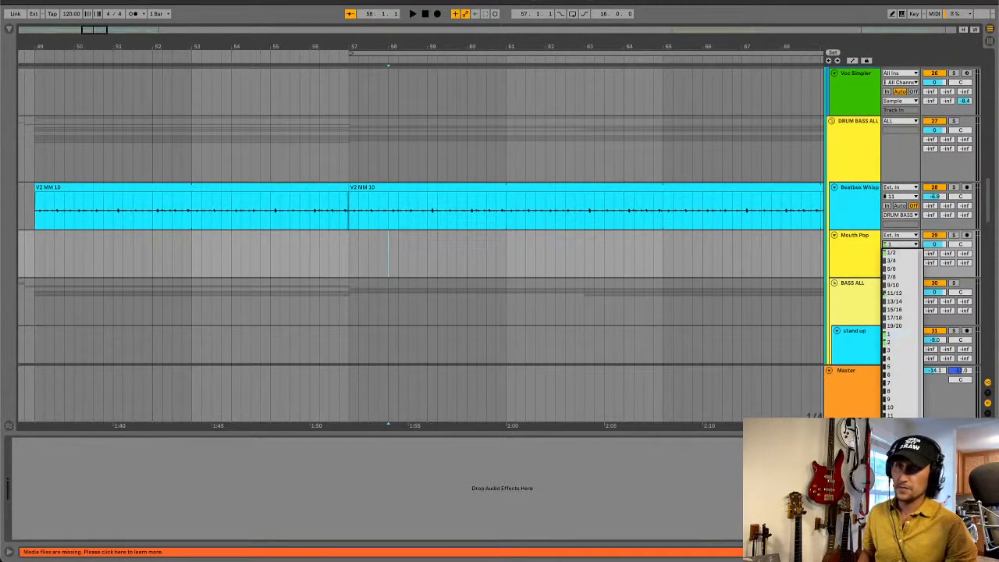
left_click(898, 414)
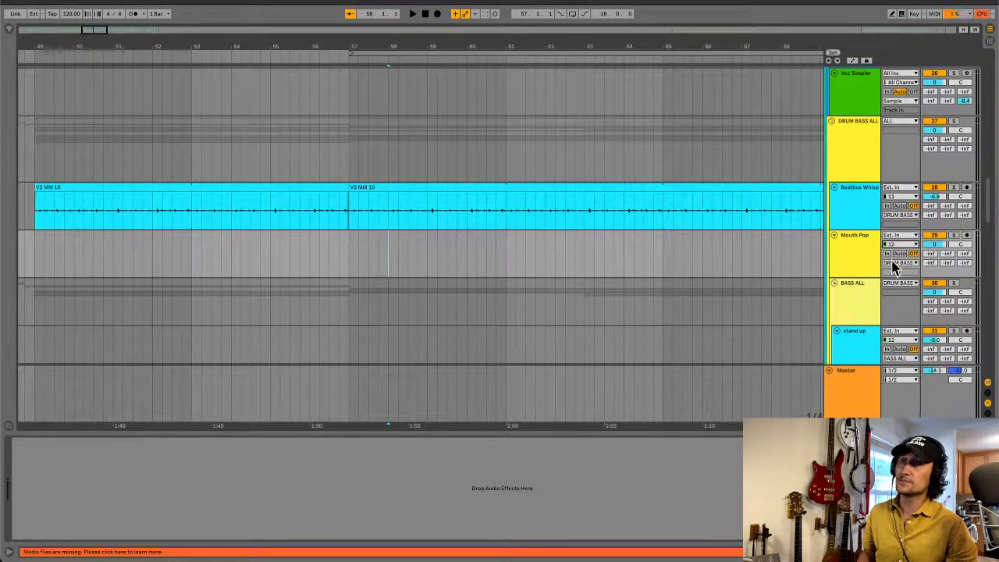
left_click(967, 237)
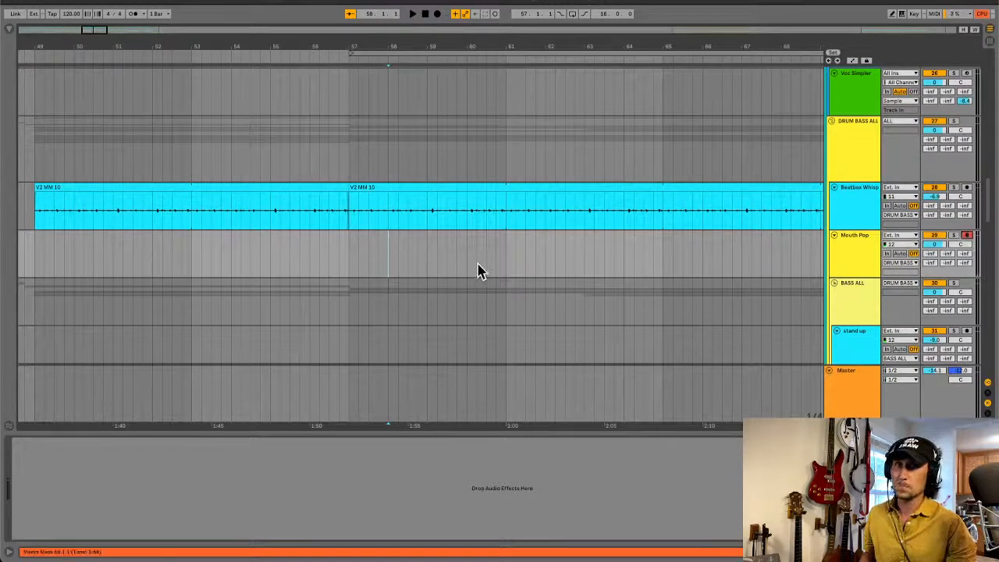
Step: Audition the arrangement from bar 57 on the Mouth Pop track, then stop playback
left_click(348, 267)
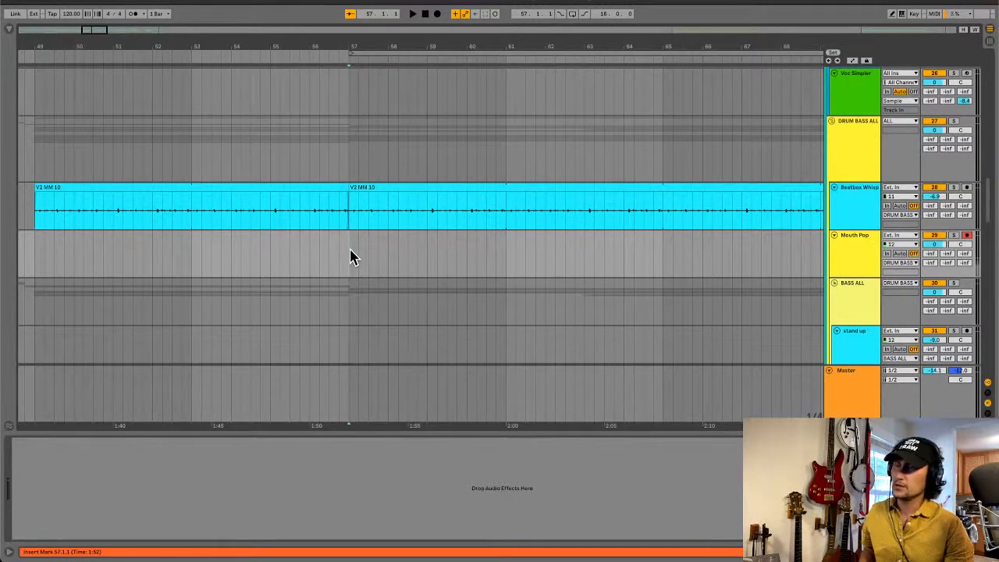
scroll(350, 262, "left", 3)
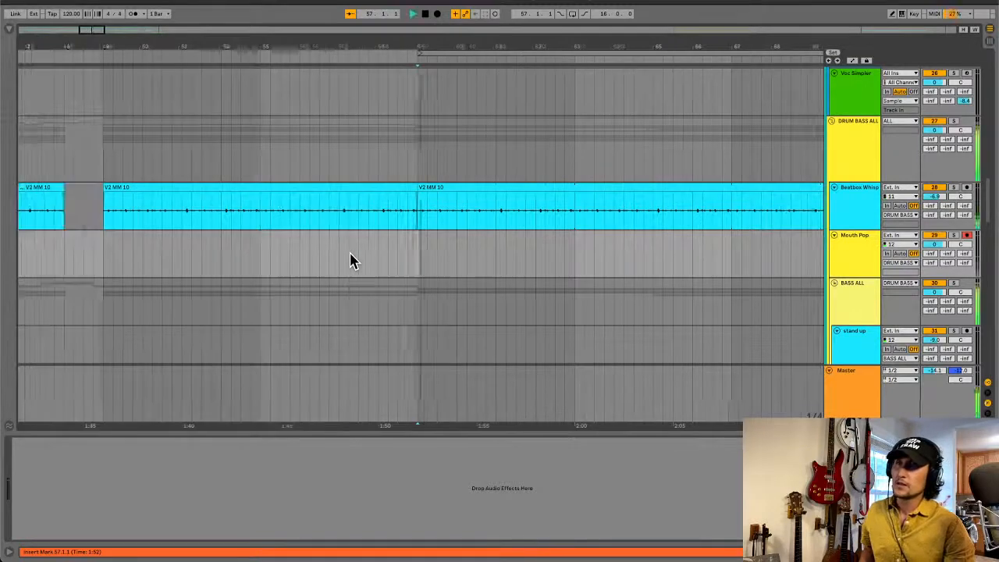
key("space")
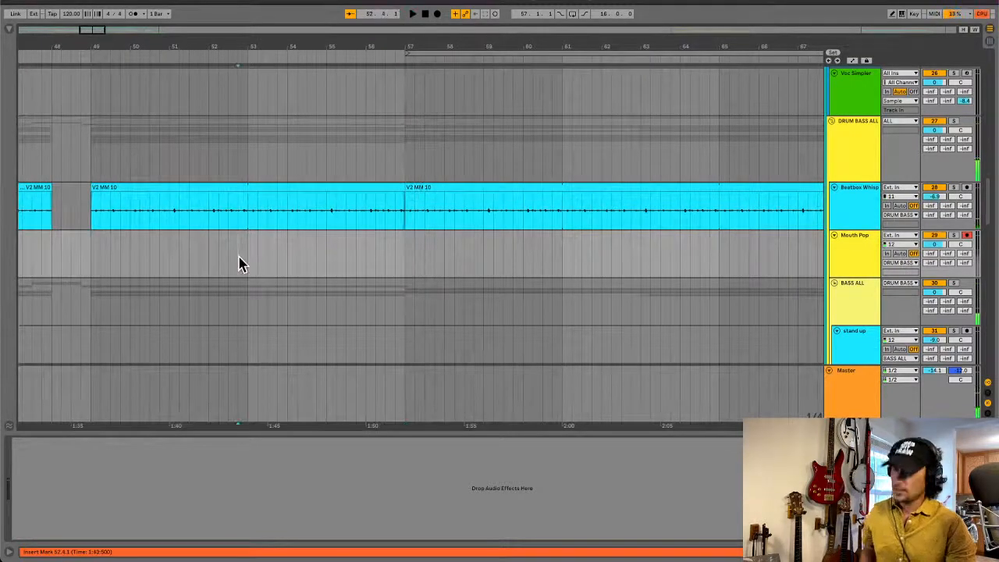
Step: Place the insert marker at bar 1 on the Mouth Pop track, play the song's opening briefly and stop
key("minus")
key("minus")
key("minus")
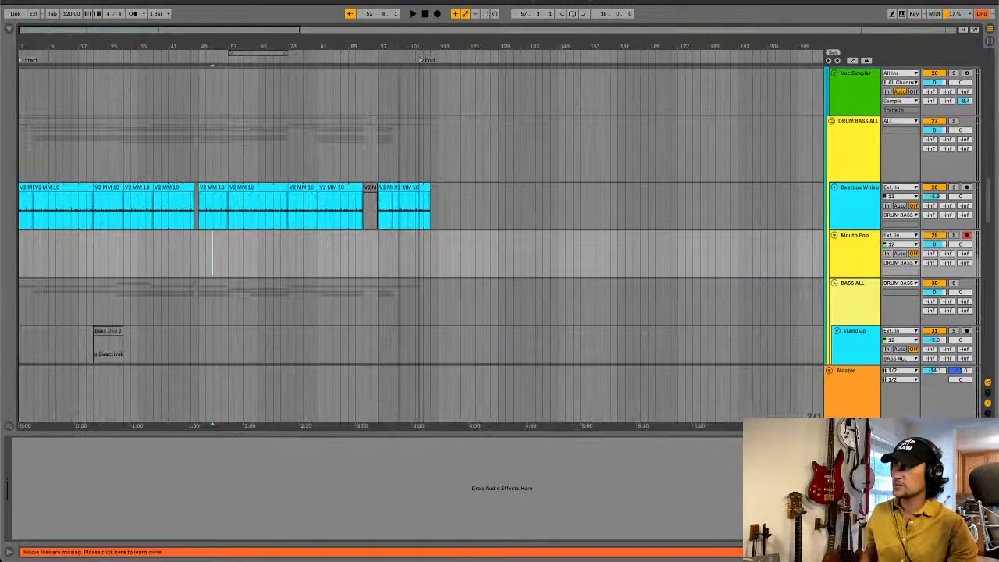
key("minus")
left_click(22, 264)
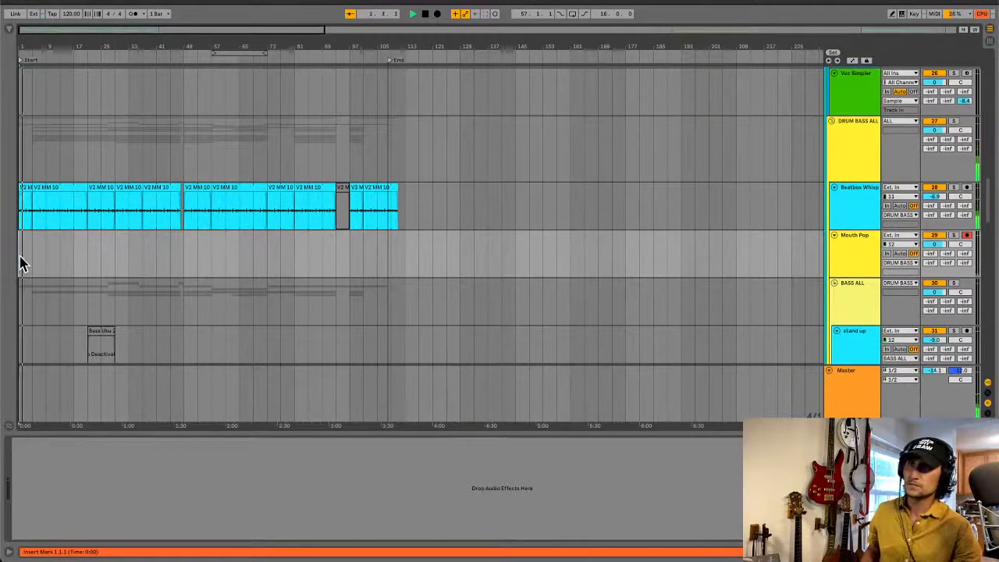
key("space")
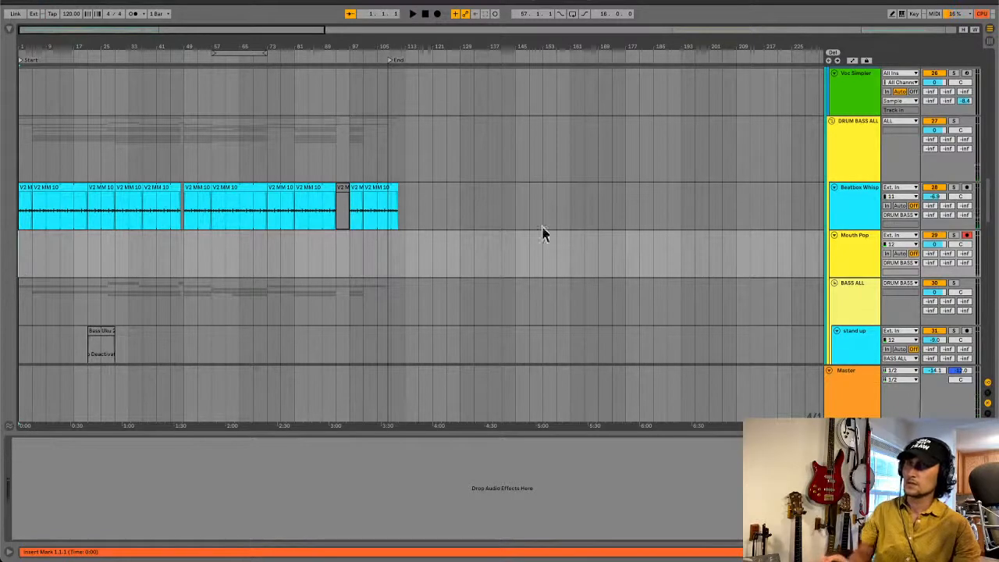
Step: Enable arrangement recording with the metronome on for the armed Mouth Pop track, and show the Session View
left_click(966, 188)
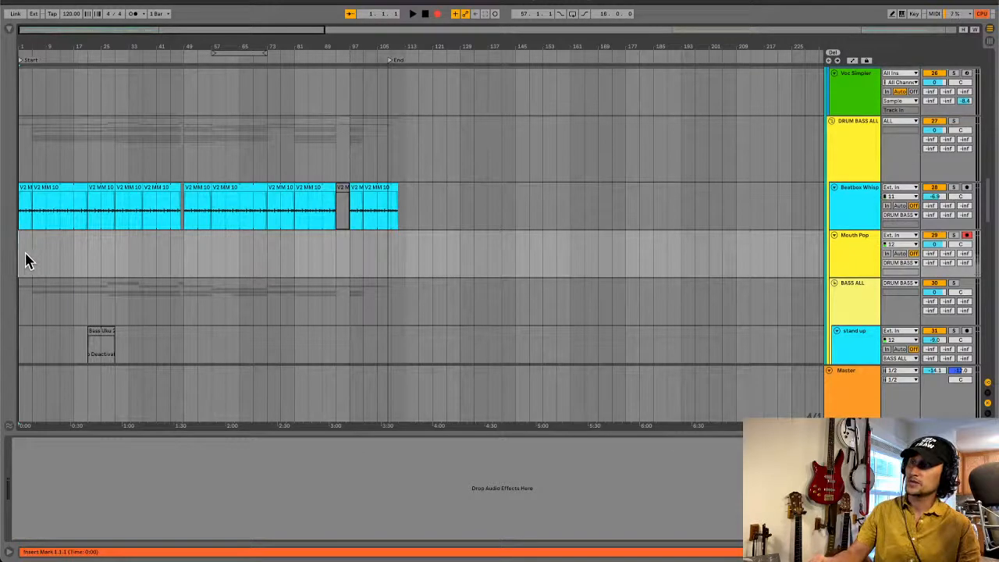
key("o")
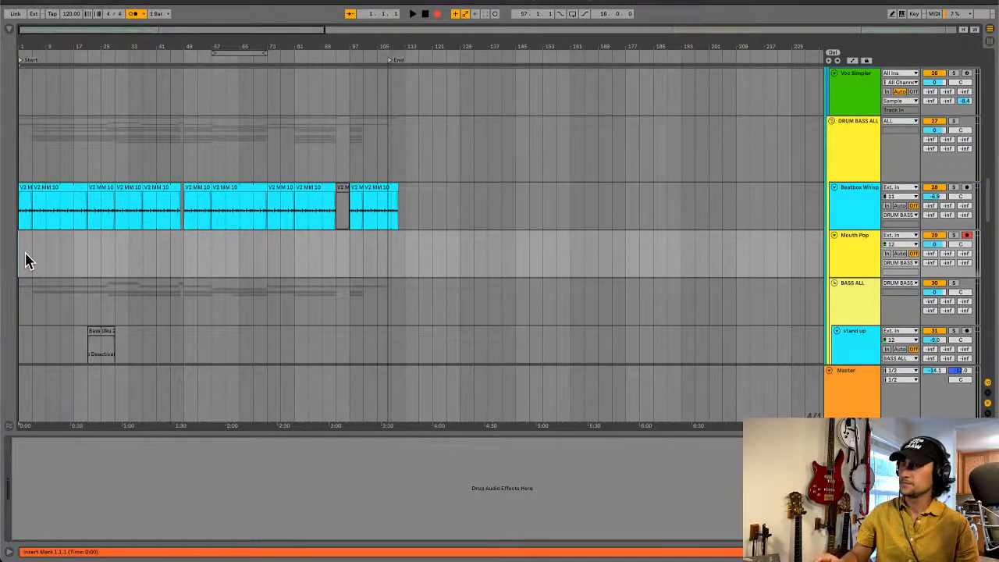
key("Tab")
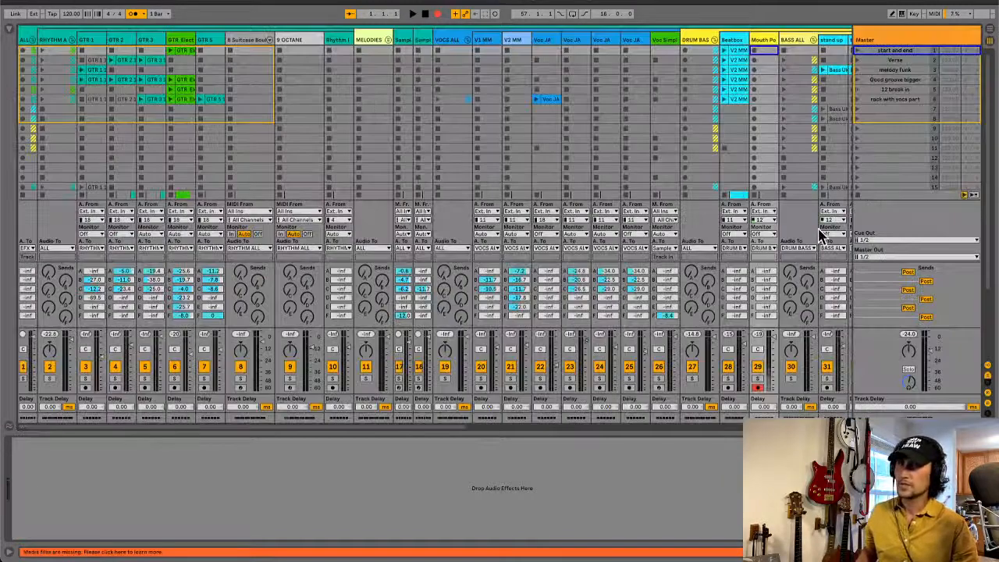
Step: Return to the Arrangement View and record a Mouth Pop take from bar 1 to about bar 11
key("Tab")
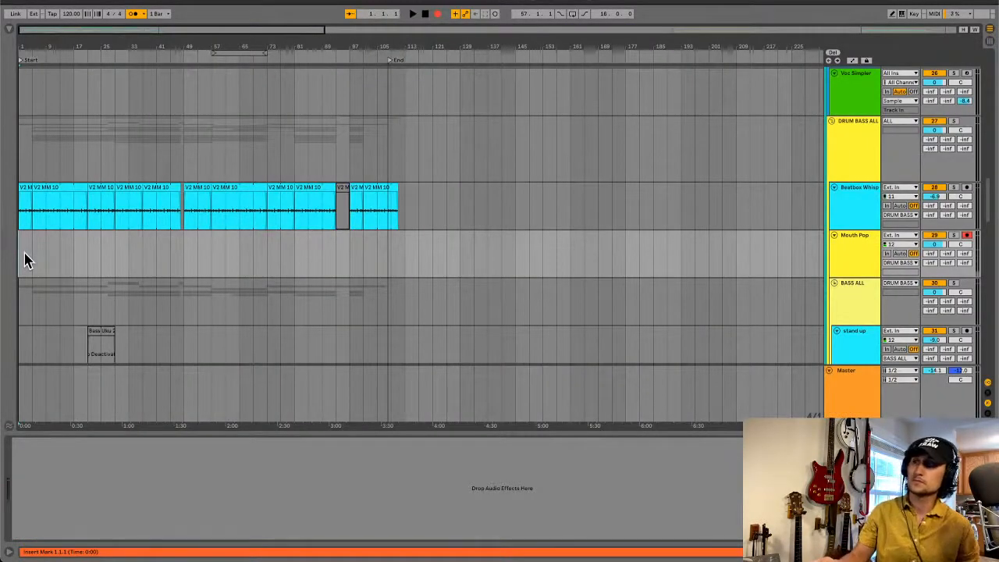
key("space")
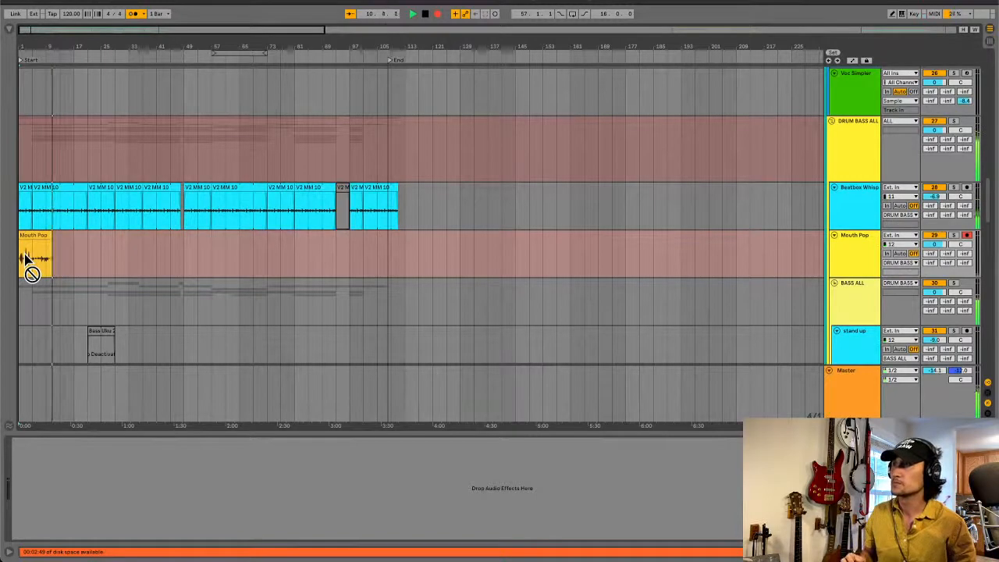
key("space")
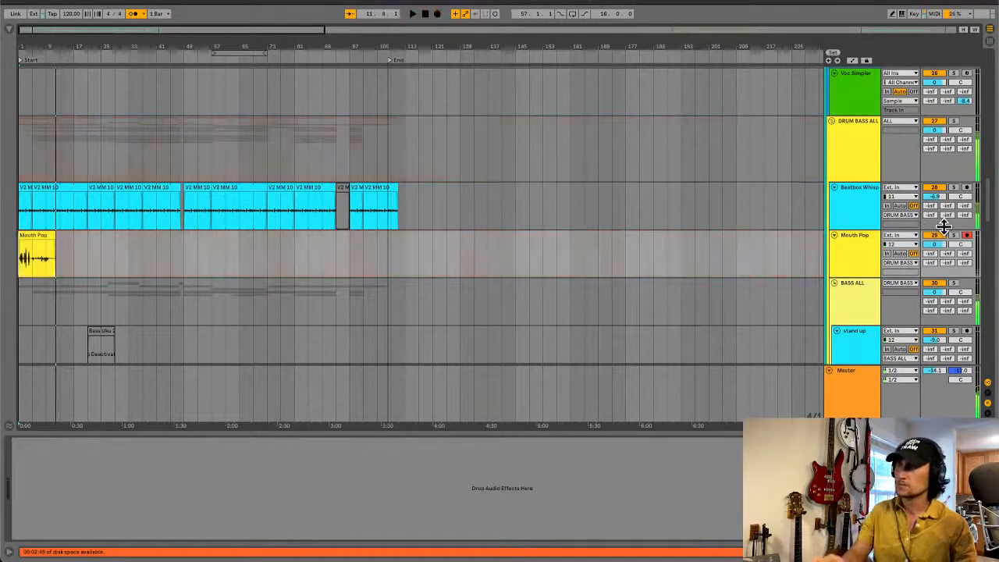
Step: Play the newly recorded Mouth Pop clip together with the other tracks from bar 7, then stop playback
left_click(25, 270)
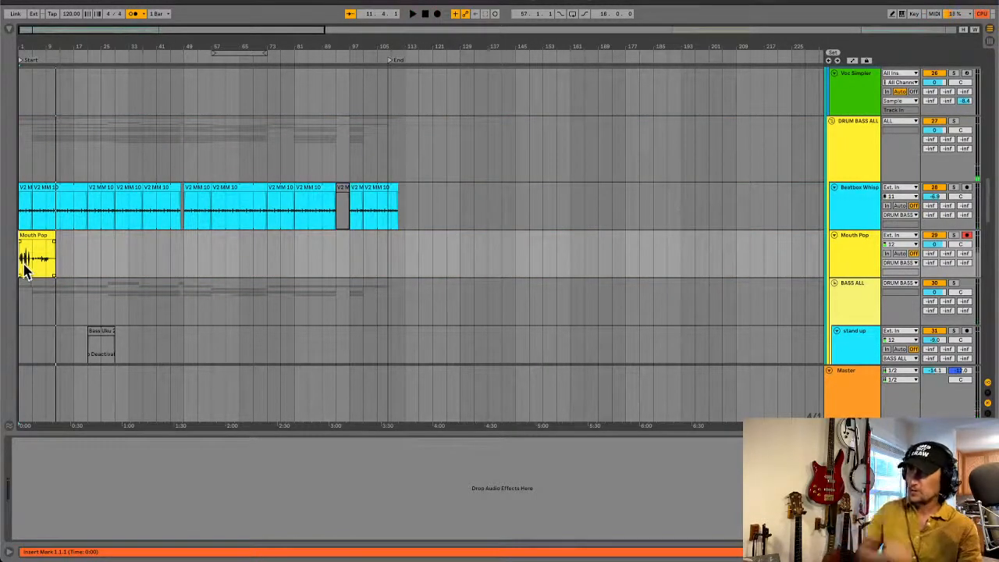
scroll(24, 270, "up", 5)
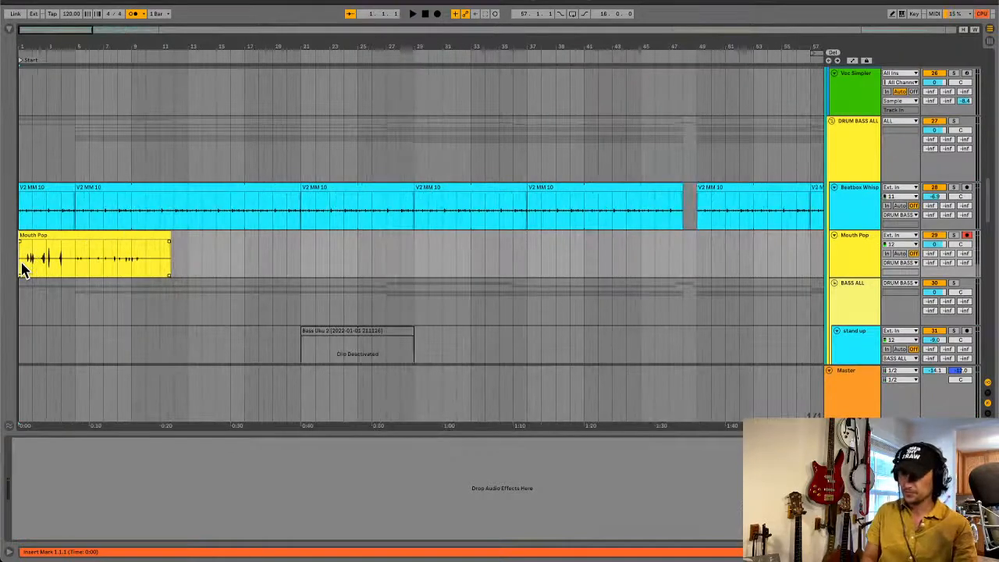
scroll(23, 269, "up", 3)
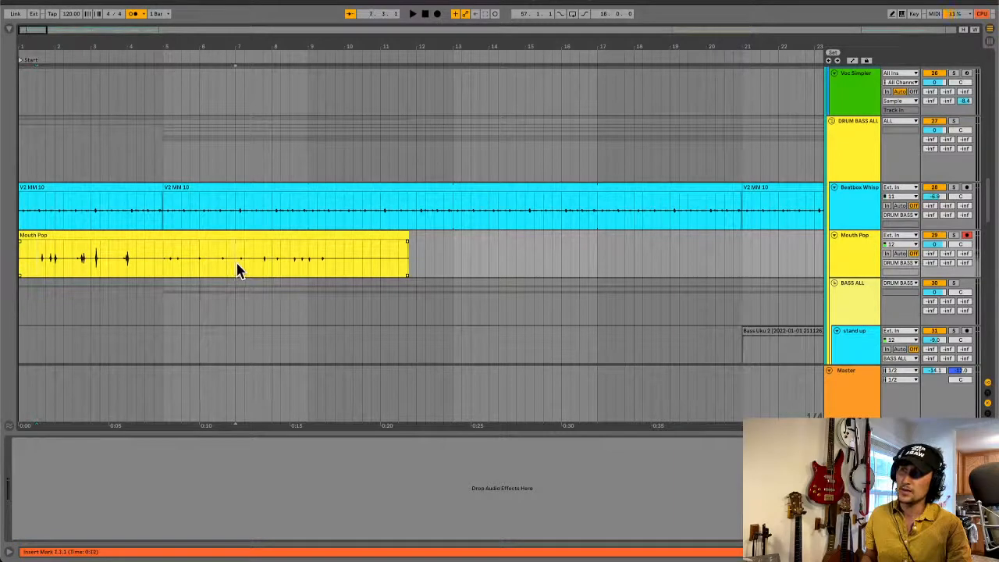
key("space")
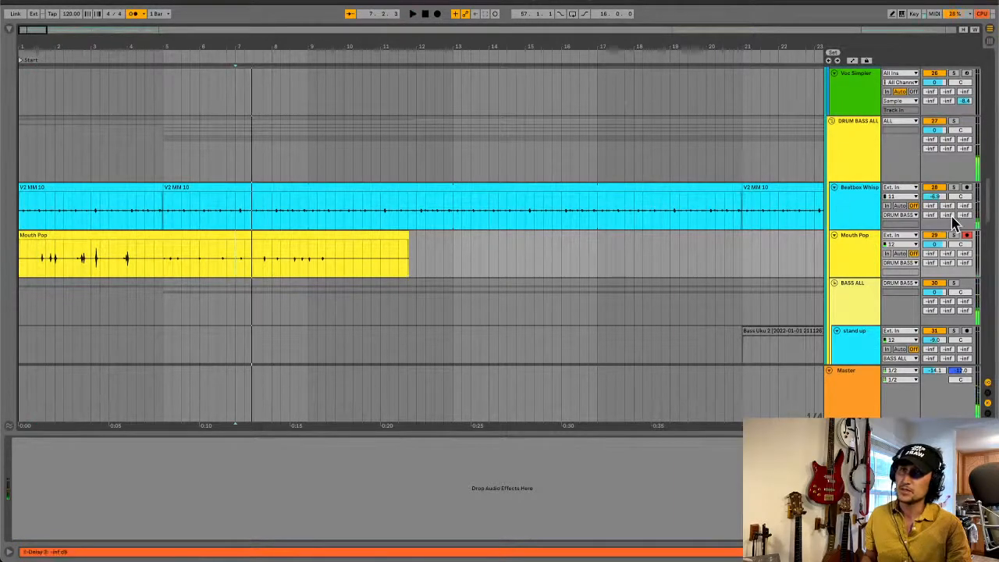
Step: Solo the Mouth Pop track, set its first three sends to 0, -7.2 and -2.2 dB, and turn the metronome off
left_click(954, 235)
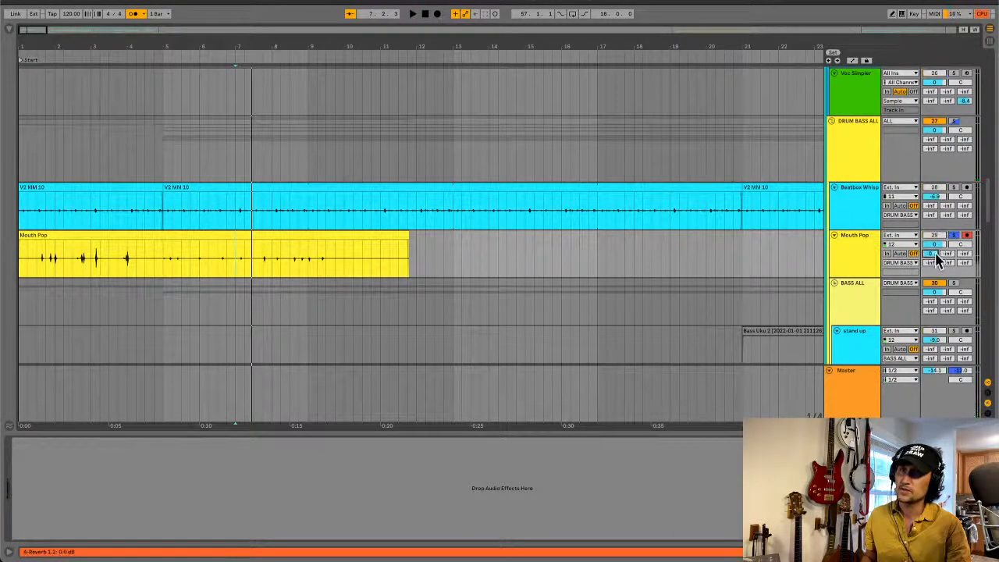
left_click_drag(947, 254, 949, 259)
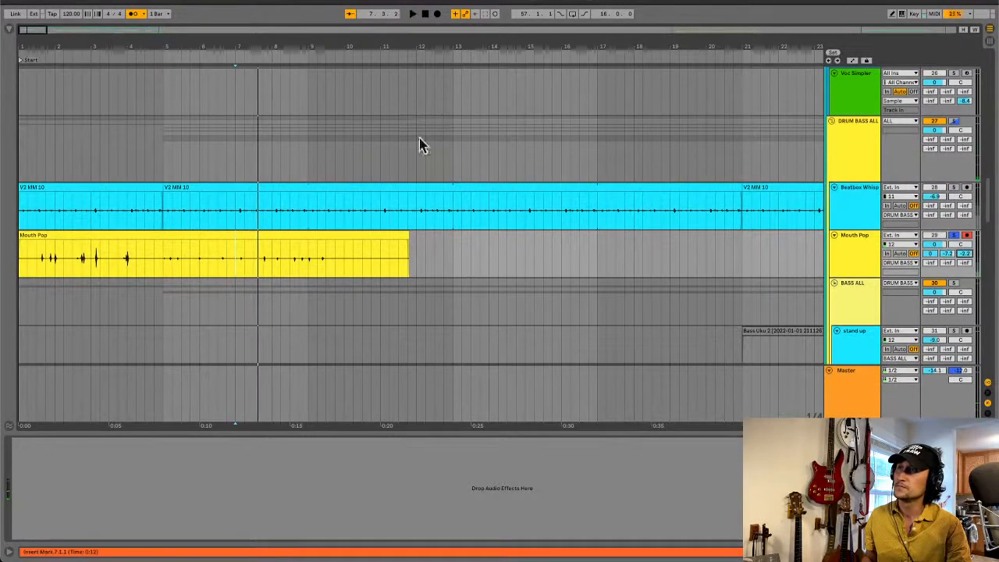
left_click(134, 14)
Step: Audition the soloed Mouth Pop recording from several points between bars 1 and 7, stopping with the insert marker at 6.3.1
key("space")
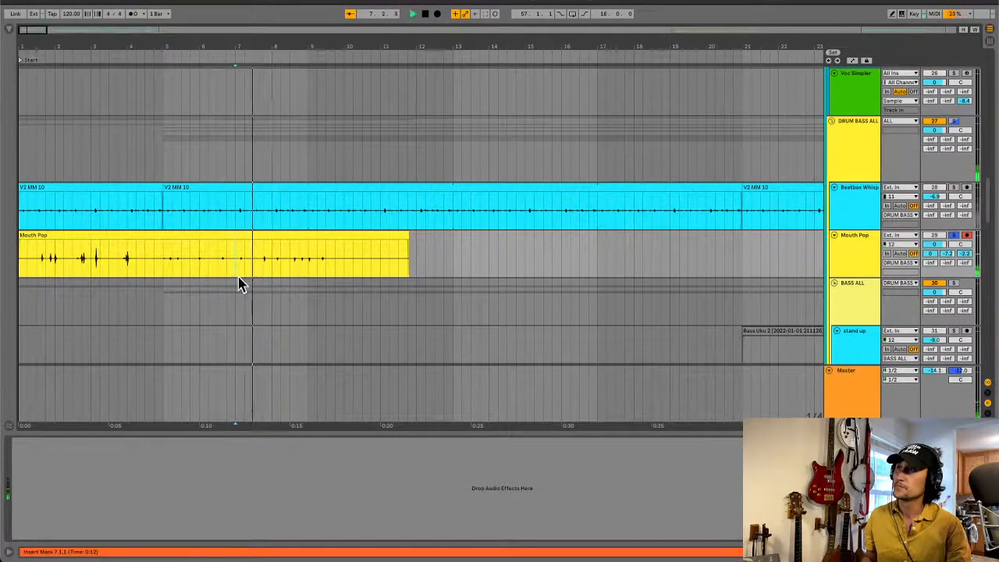
left_click(163, 277)
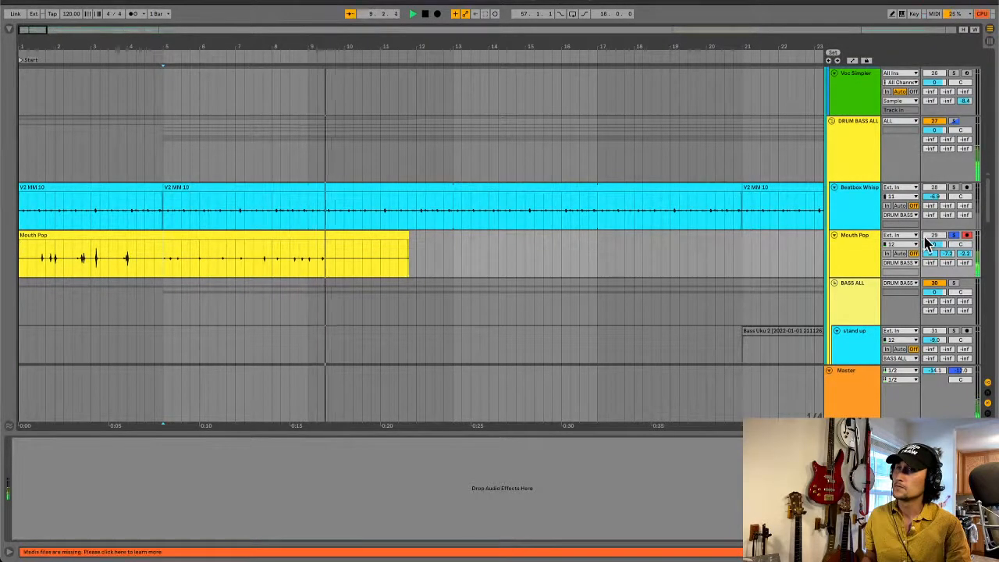
left_click(38, 268)
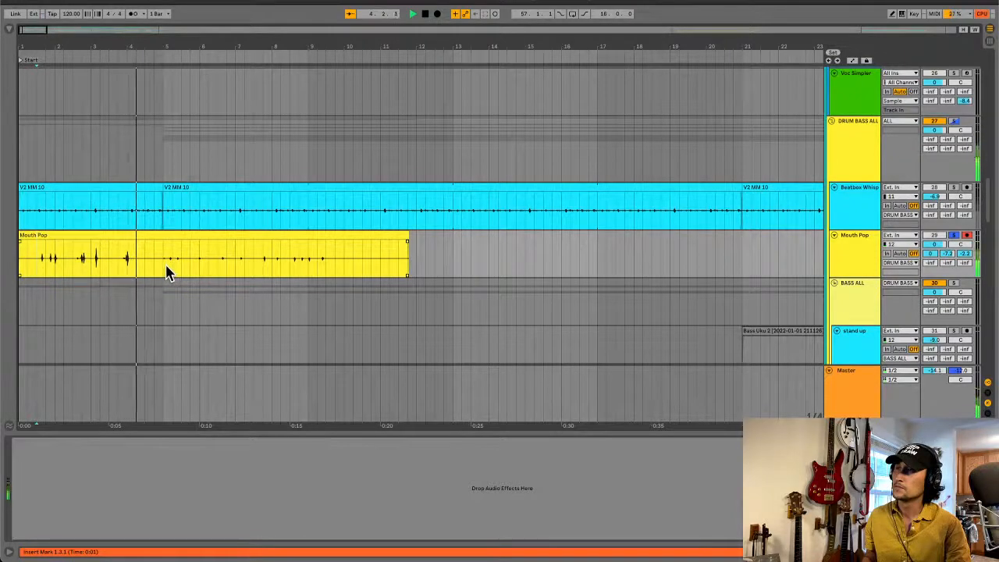
left_click(121, 270)
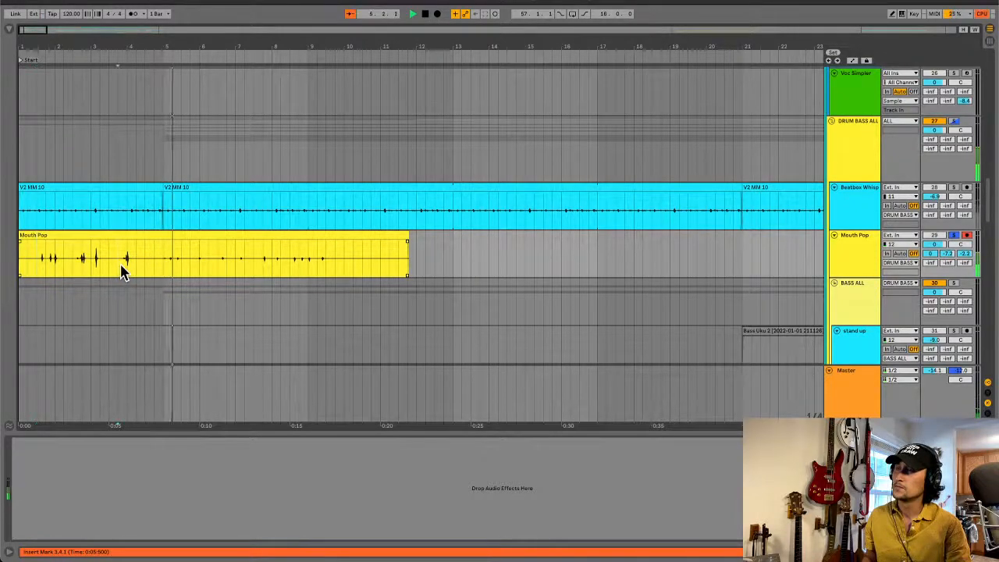
left_click(221, 269)
key("space")
Step: Split the single pop starting at 6.3.3 out of the Mouth Pop clip as a short clip of its own
key("plus")
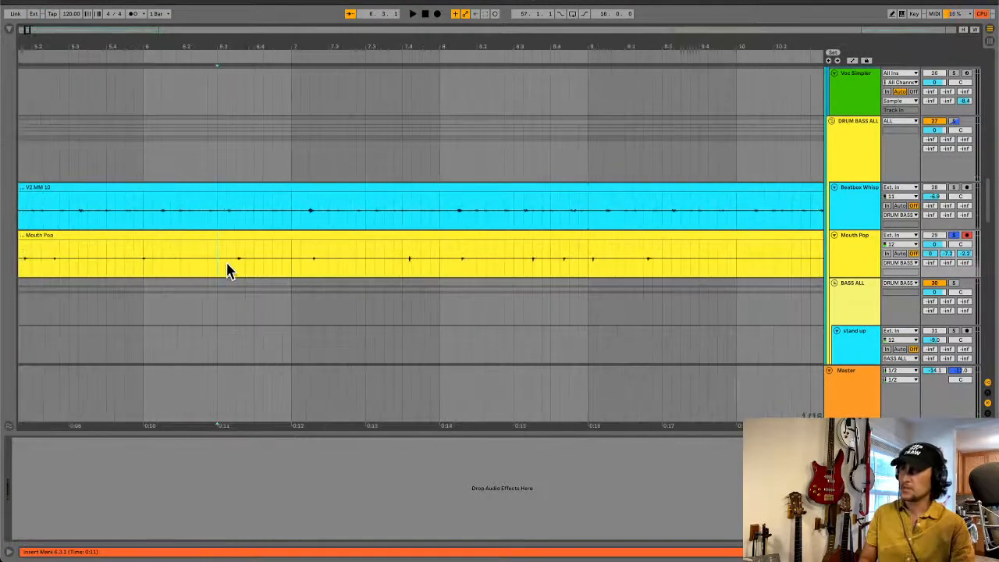
key("plus")
key("plus")
key("plus")
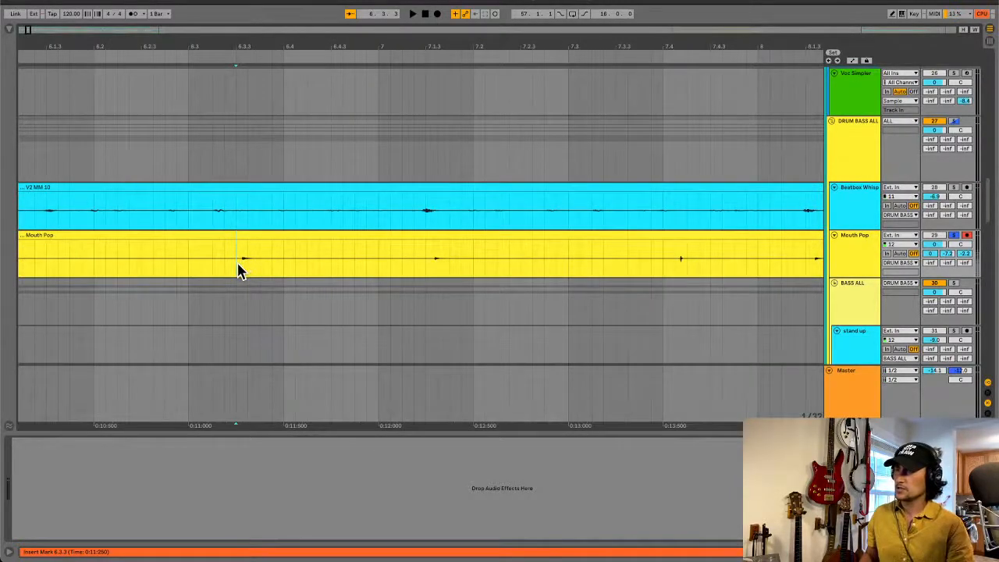
left_click_drag(238, 269, 319, 265)
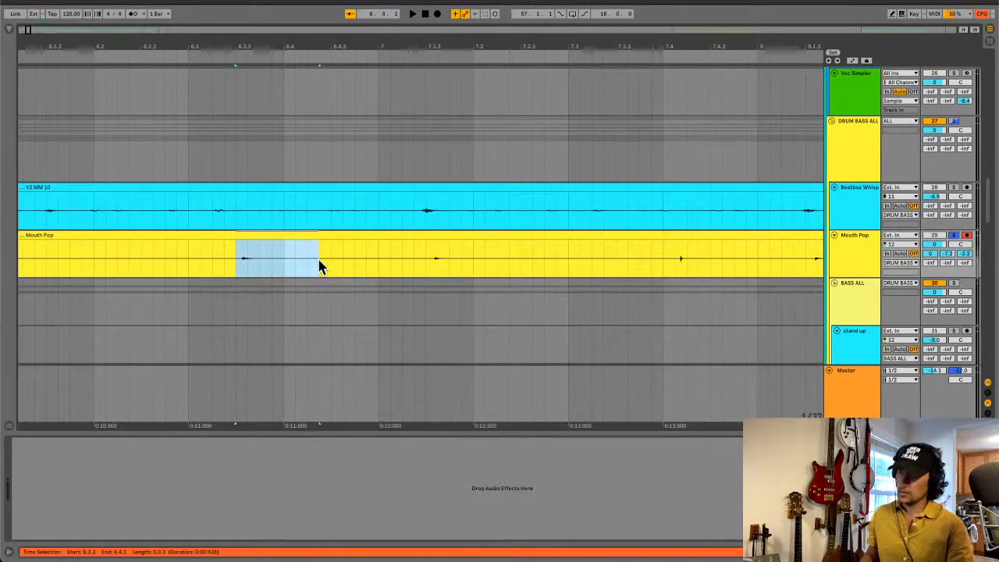
key("super+e")
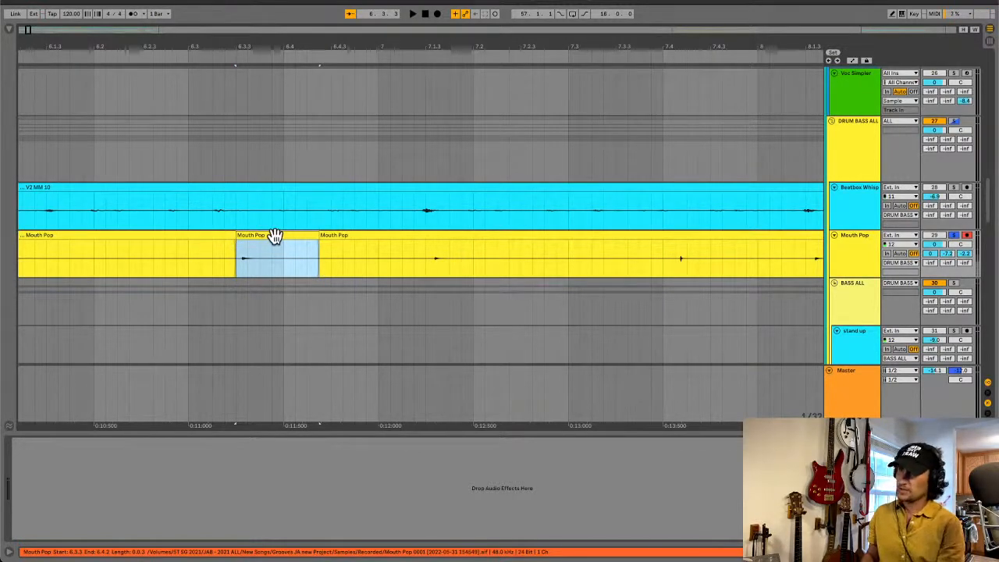
Step: Export the selected pop from the Master as a mono 24-bit WAV rendered as a loop, with MP3 encoding off
key("super+shift+r")
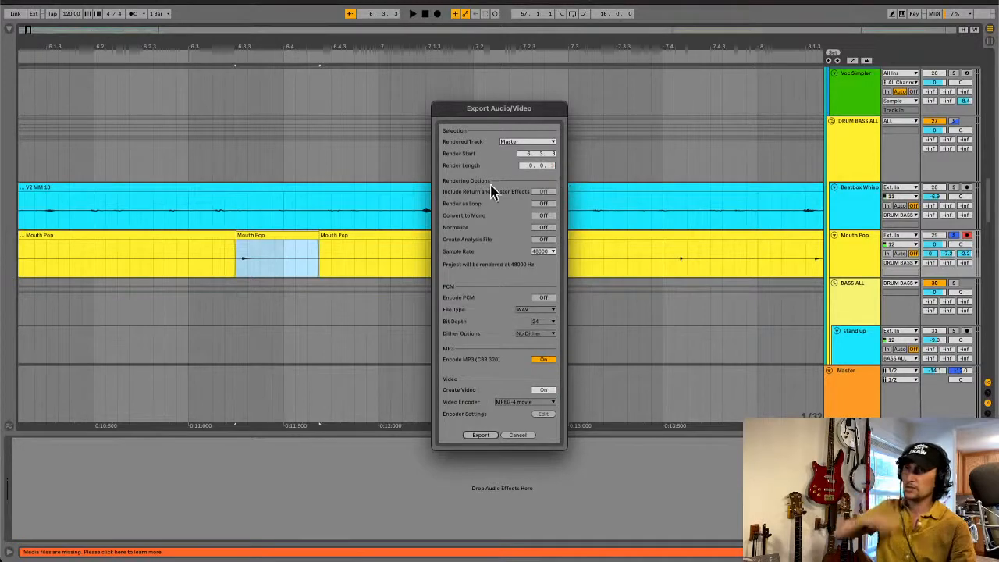
left_click(544, 297)
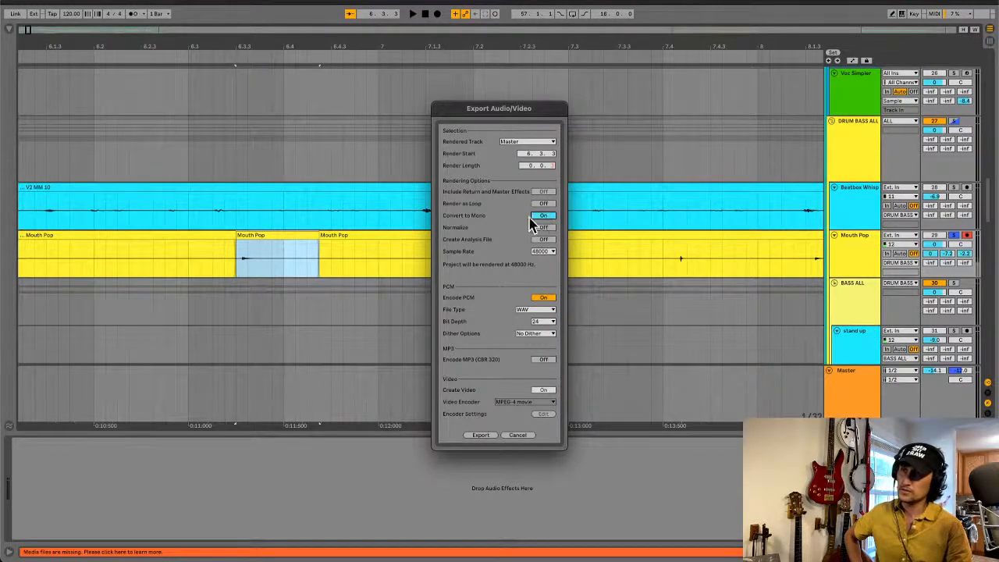
left_click(547, 145)
left_click(540, 145)
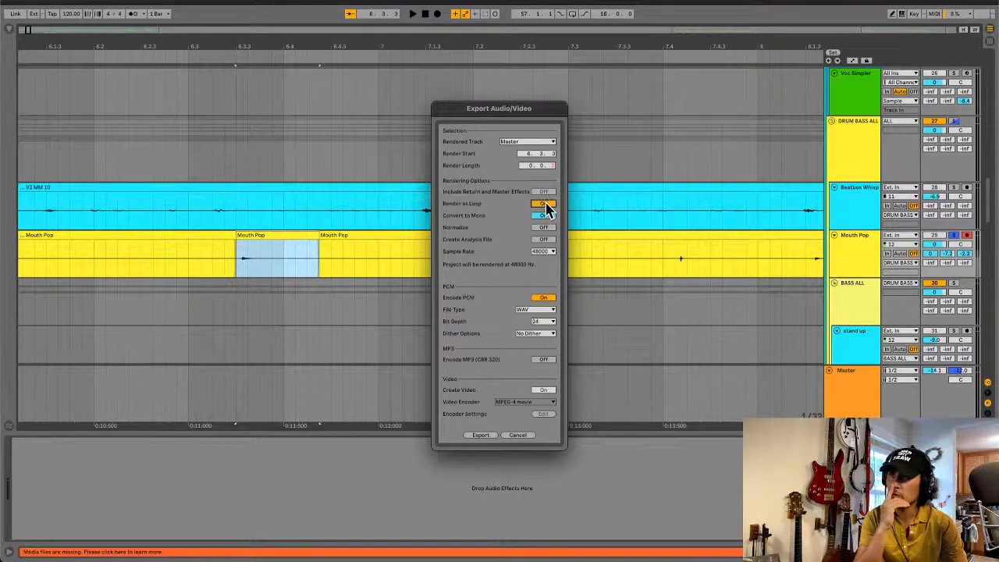
left_click(480, 436)
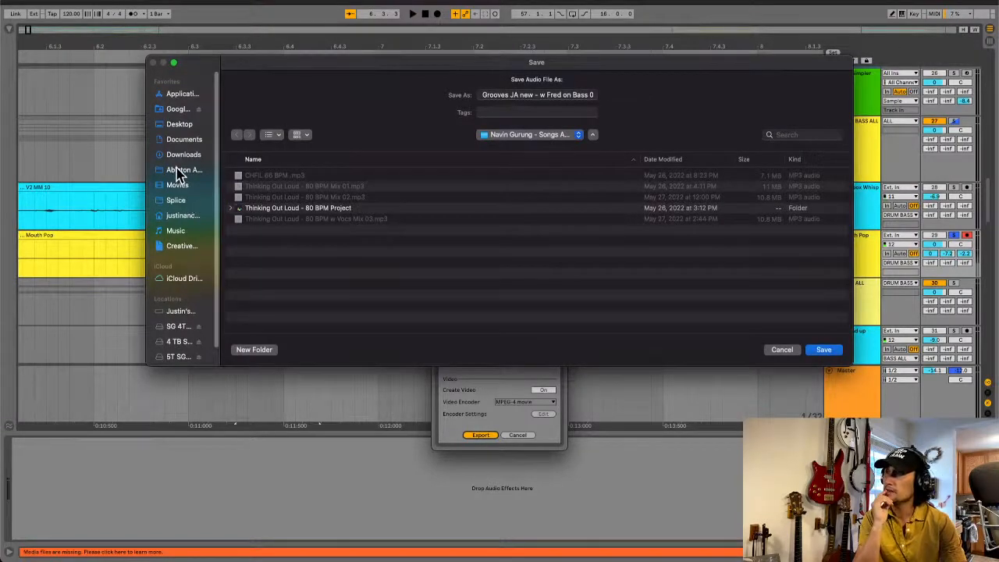
Step: Choose the Drum One Hits folder within the personal sounds folder in Splice as the export location
left_click(177, 201)
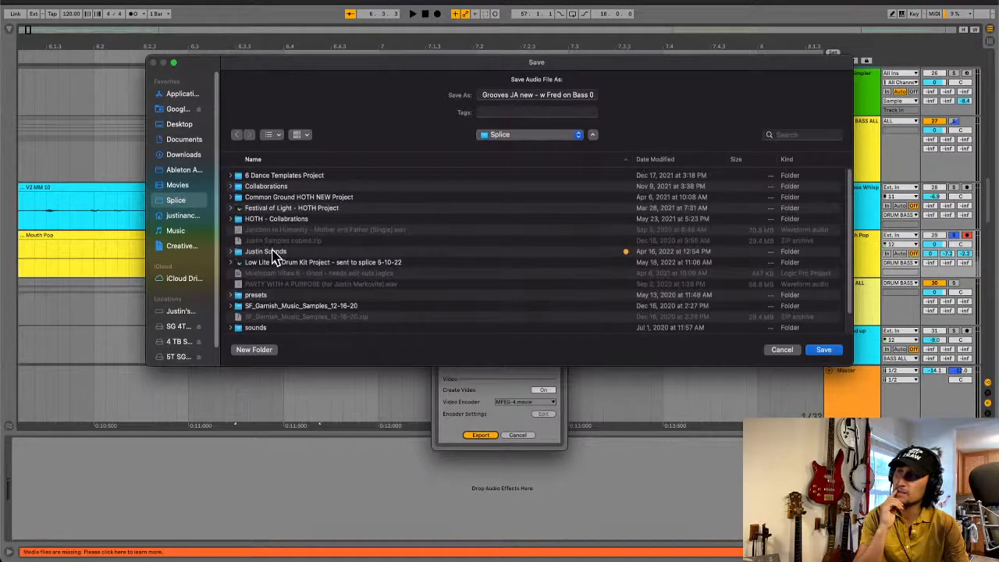
double_click(273, 253)
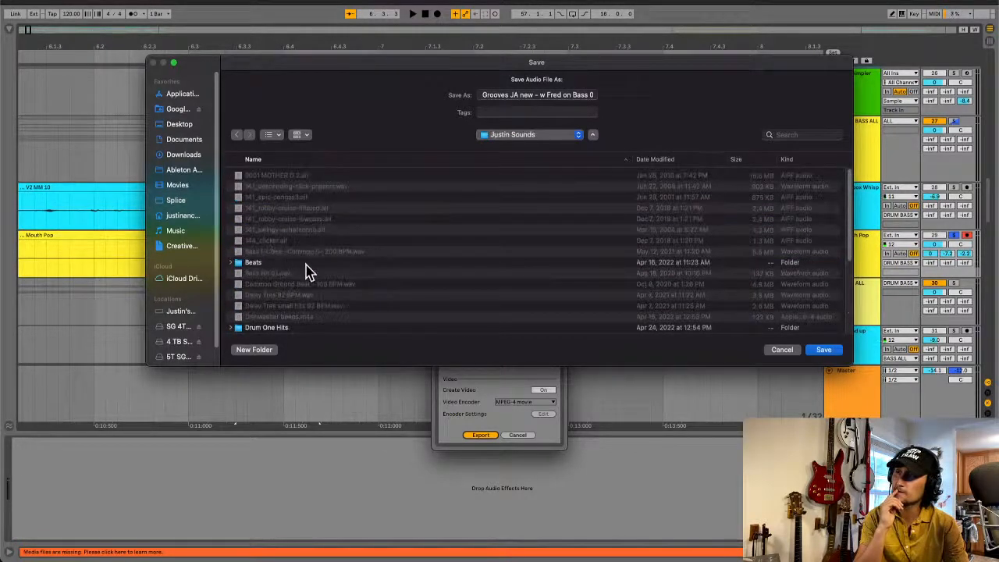
scroll(306, 271, "down", 2)
double_click(273, 283)
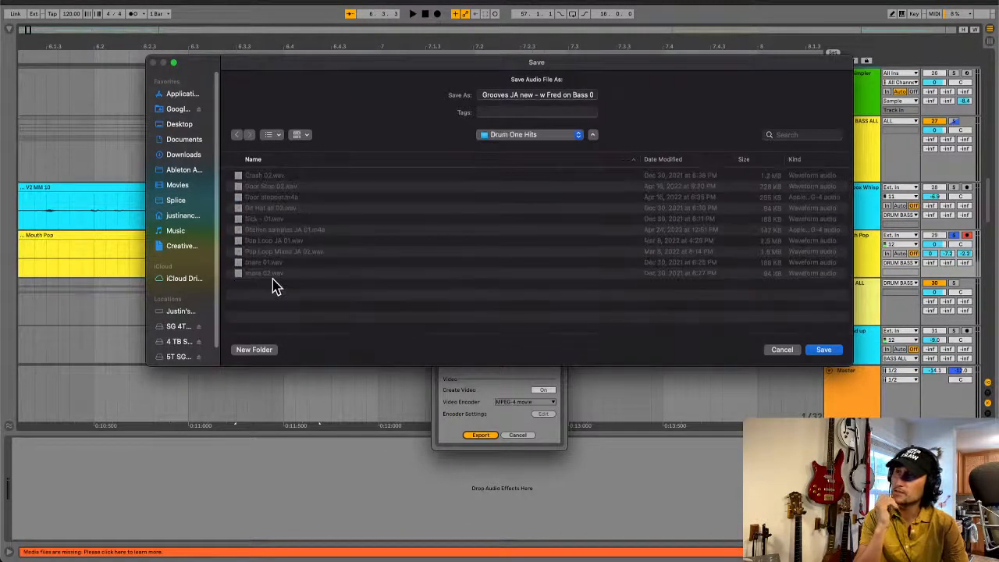
Step: Name the exported sample "Mouth Pop Drip 01" and save it
left_click(513, 95)
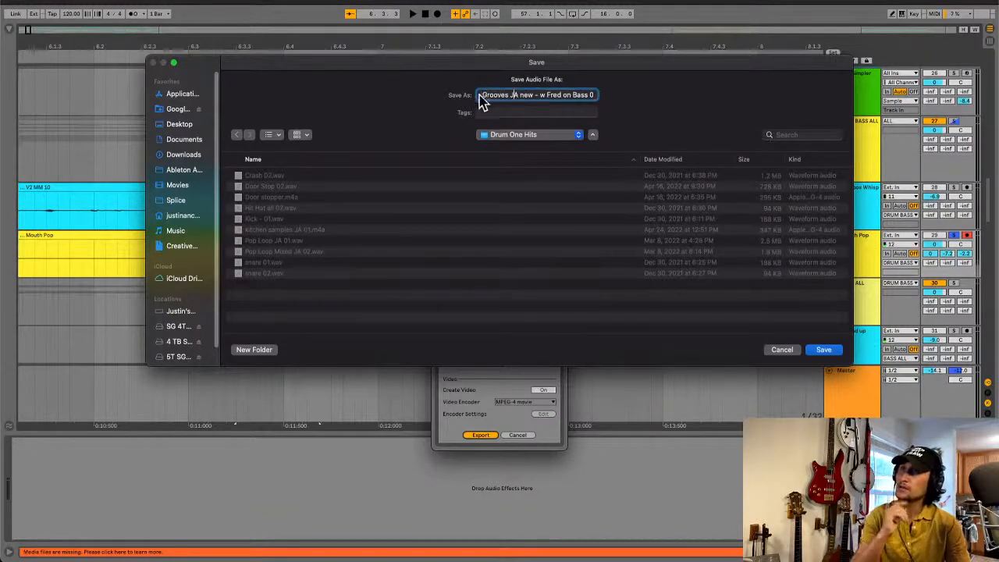
left_click(595, 94)
type("4")
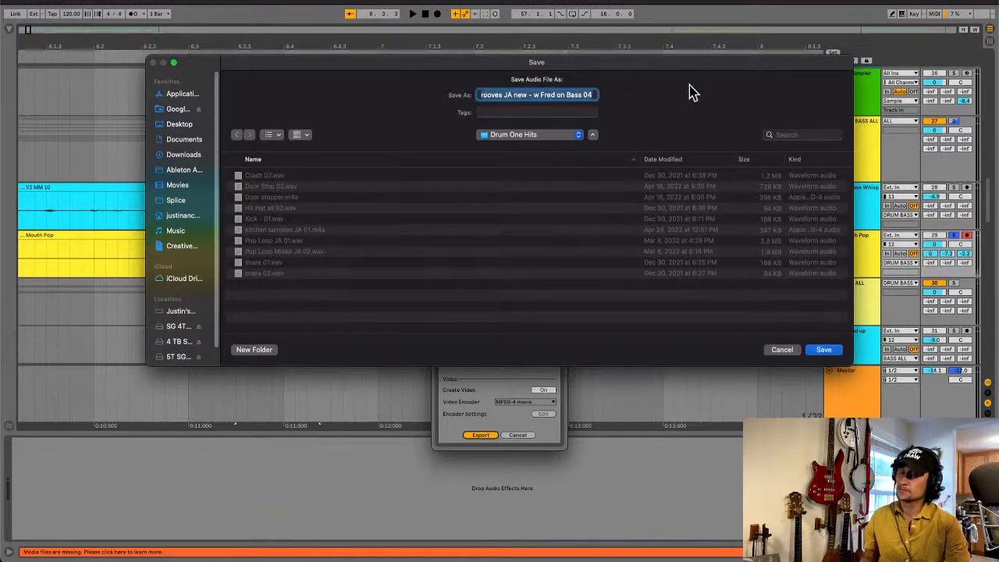
key("super+a")
key("BackSpace")
type("M")
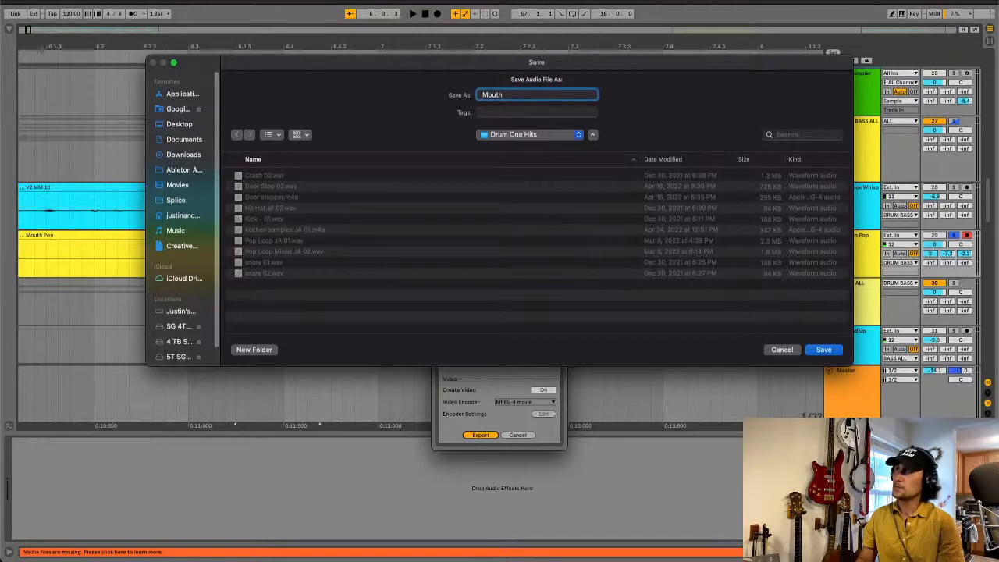
type("outh")
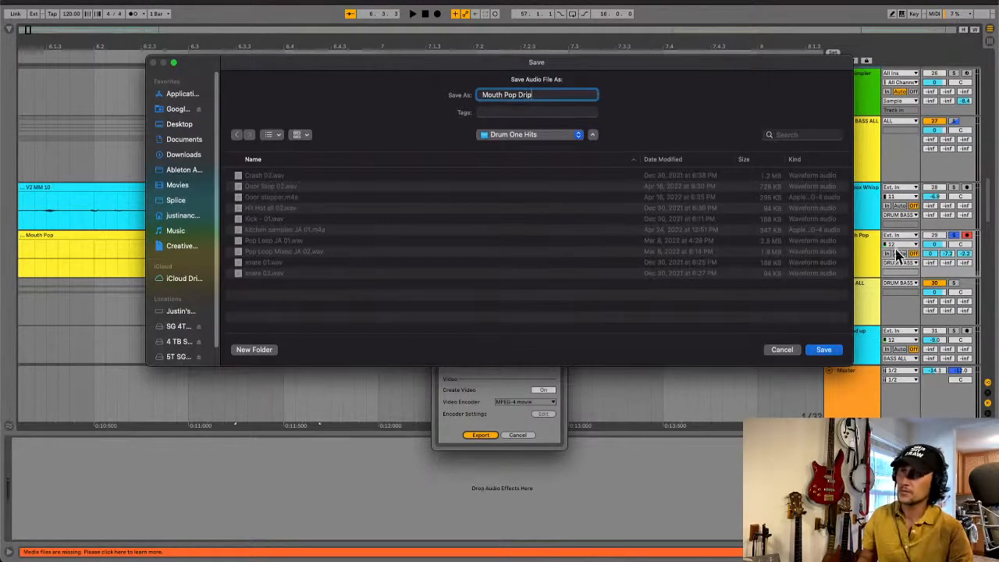
type("01")
left_click(824, 350)
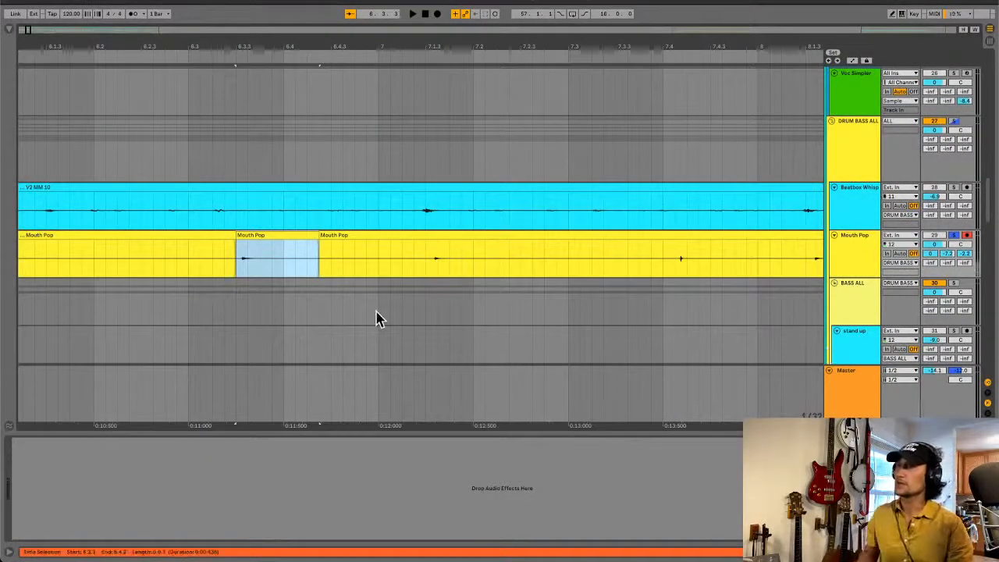
Step: Unsolo the Mouth Pop track, insert a new MIDI track below it and place the insert marker there at 6.4.1
left_click(248, 270)
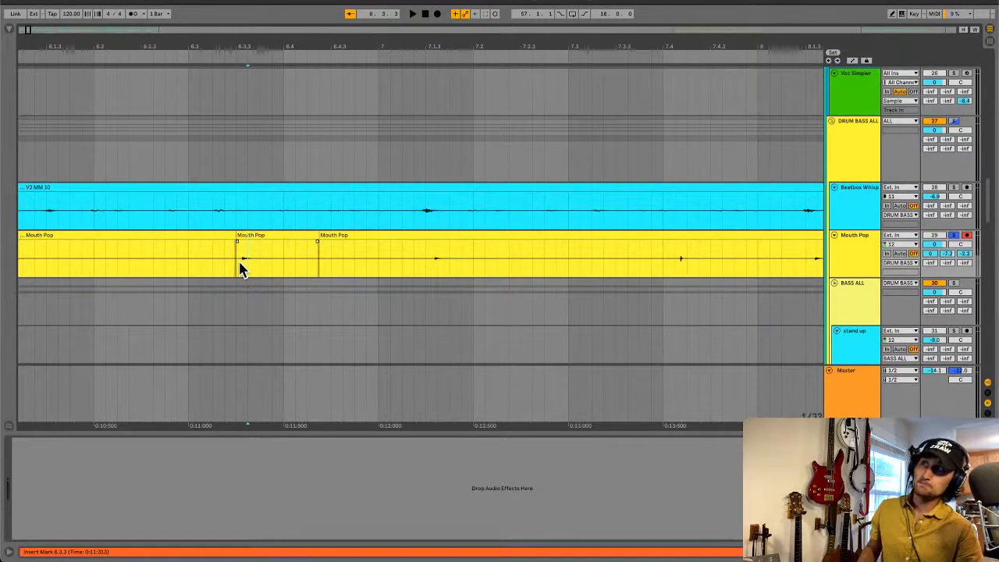
left_click(238, 263)
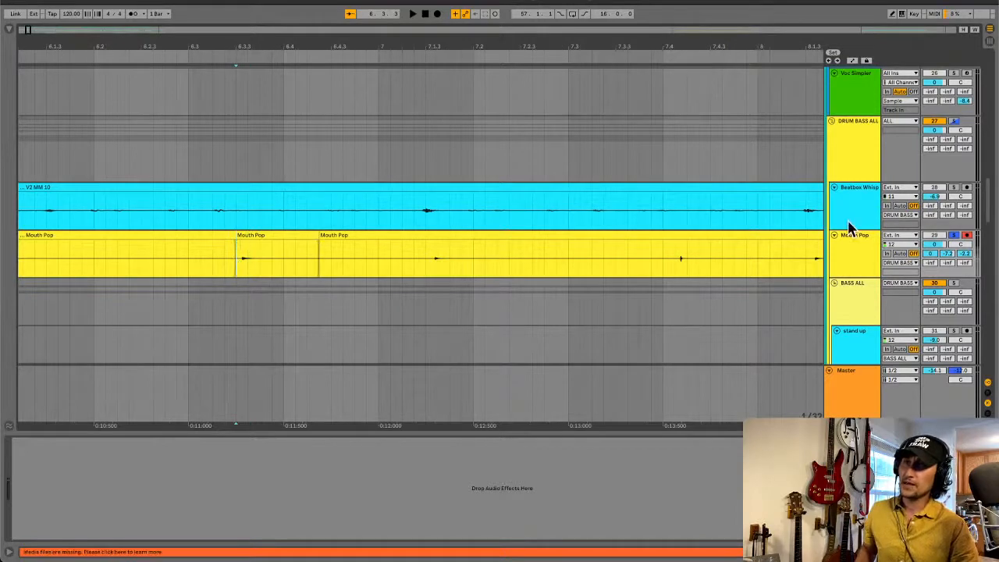
scroll(864, 259, "down", 2)
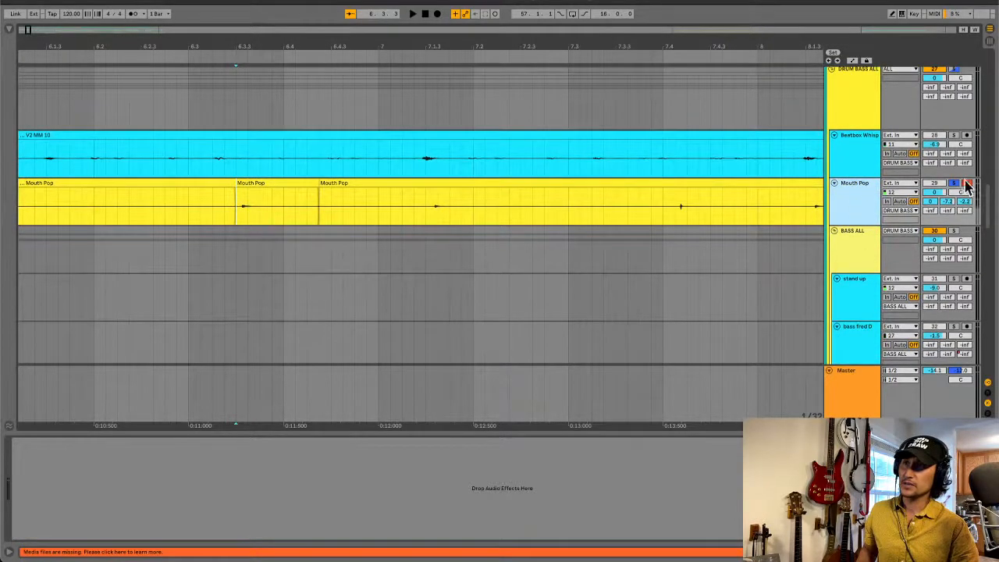
left_click(954, 183)
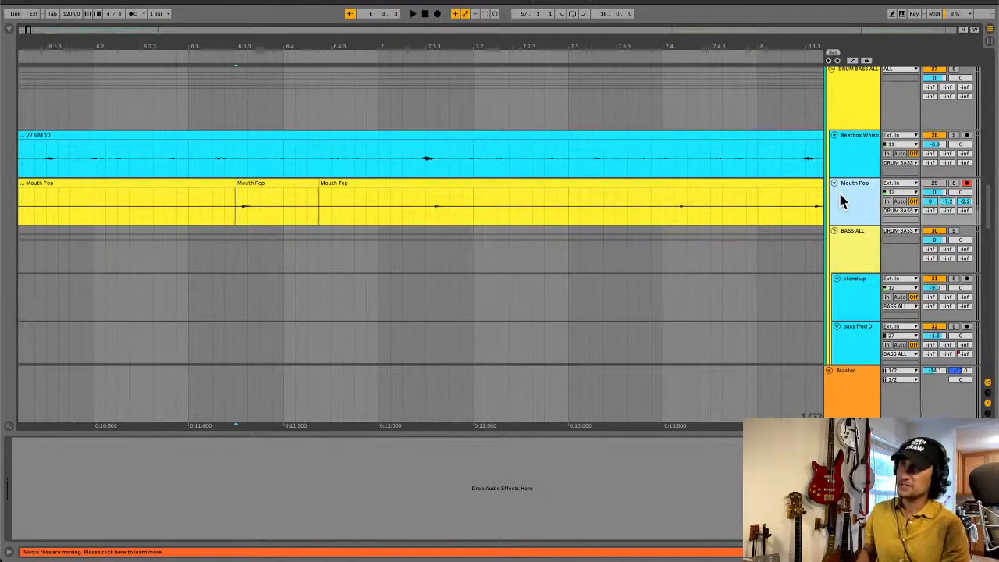
key("ctrl+shift+t")
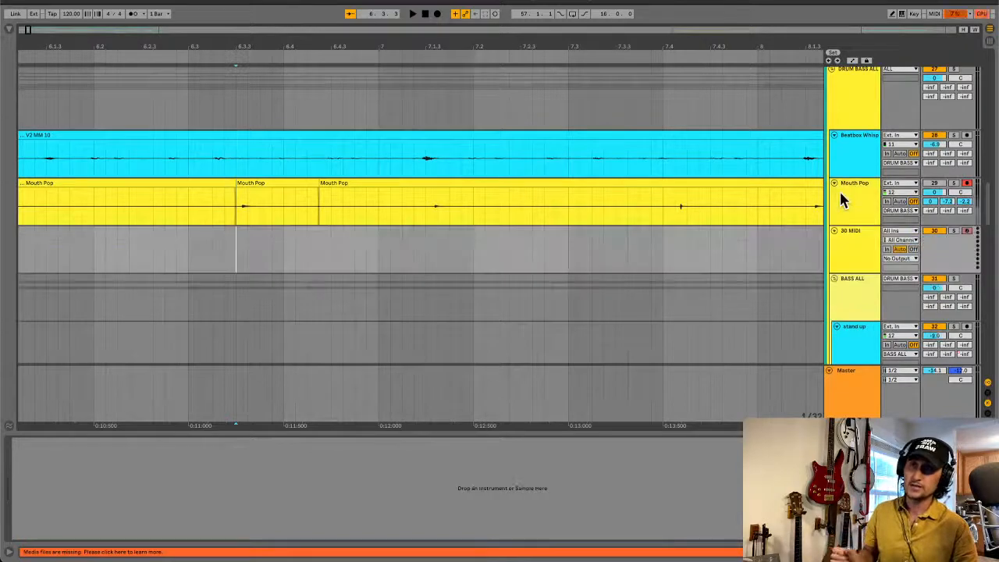
left_click(295, 250)
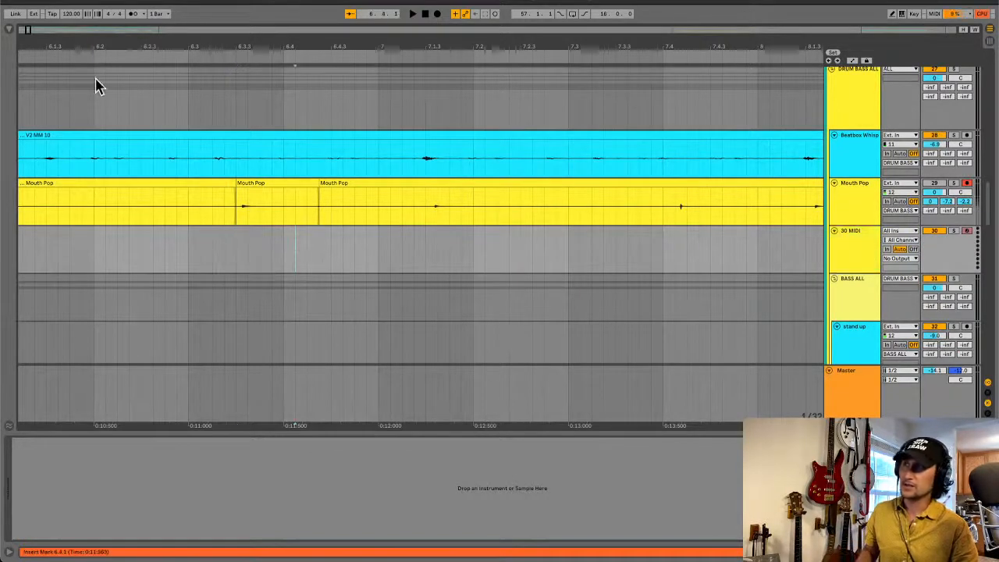
Step: Show the browser and add Simpler from the Instruments collection to the new MIDI track
left_click(9, 28)
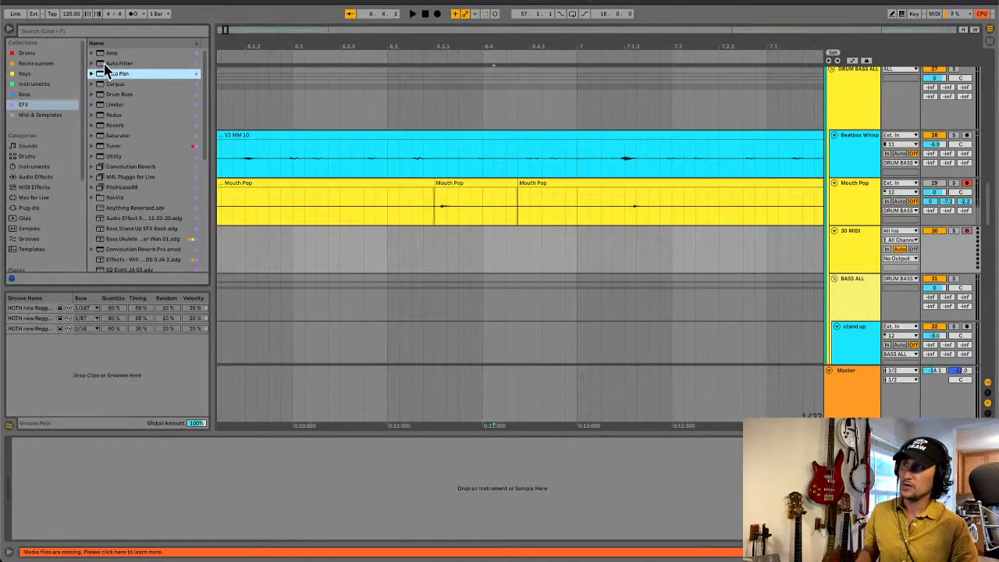
left_click(44, 32)
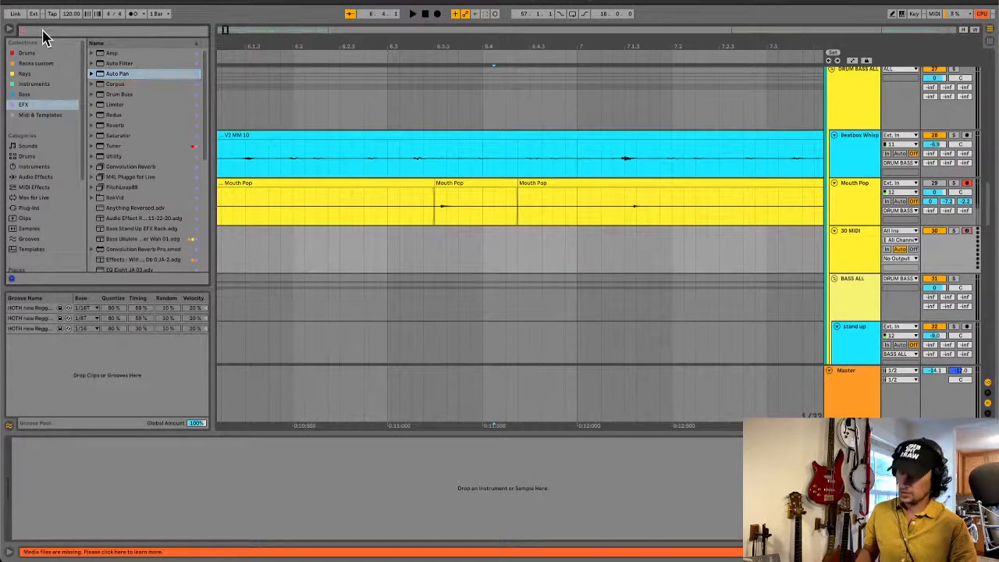
left_click(35, 86)
left_click_drag(113, 63, 343, 243)
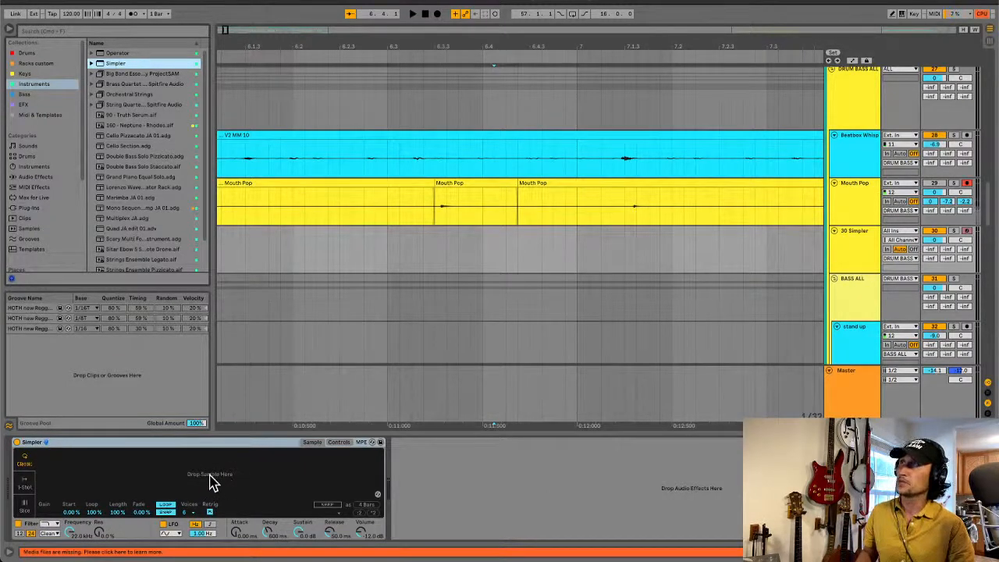
Step: Switch to Finder and load Mouth Pop Drip 01.wav into Simpler from the Drum One Hits folder within Splice's personal sounds folder
key("super+Tab")
key("super+Tab")
key("super+Tab")
key("super+Tab")
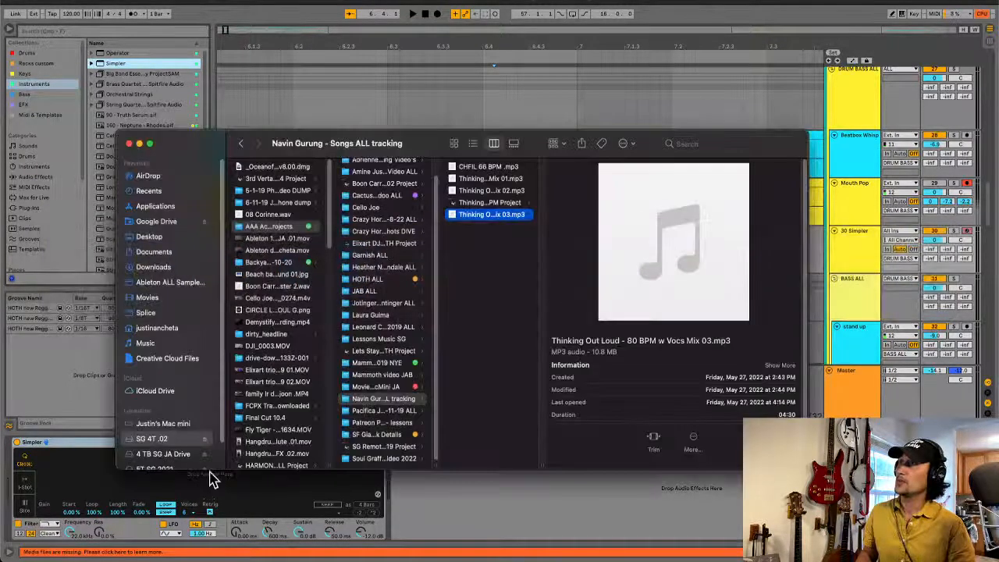
left_click_drag(373, 144, 542, 92)
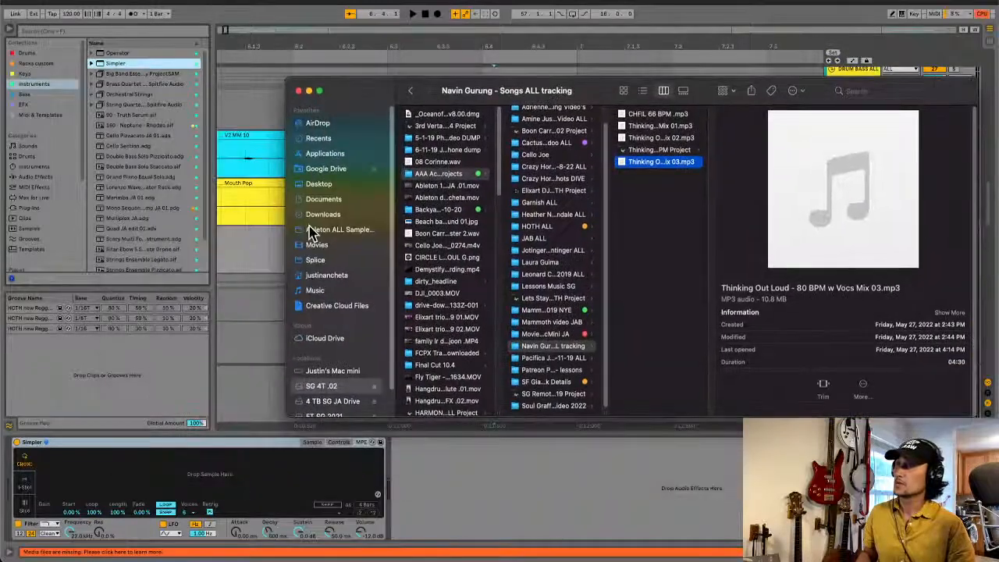
left_click(326, 262)
left_click(448, 199)
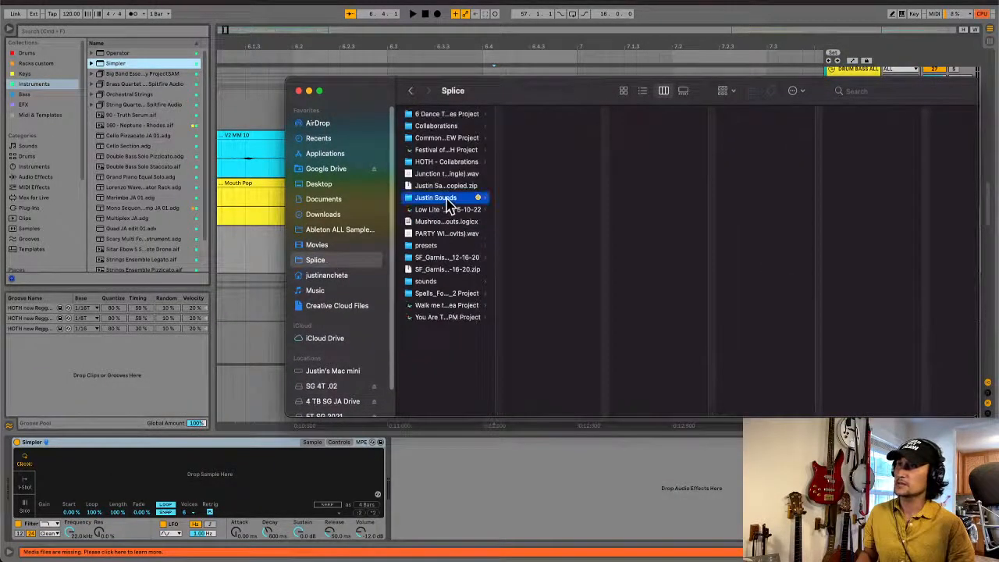
left_click(556, 282)
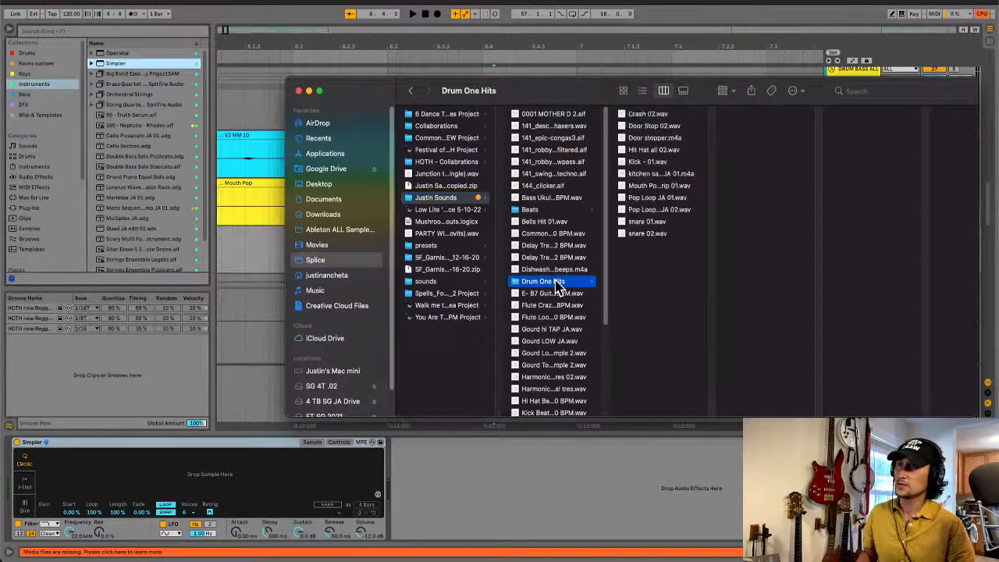
left_click(650, 186)
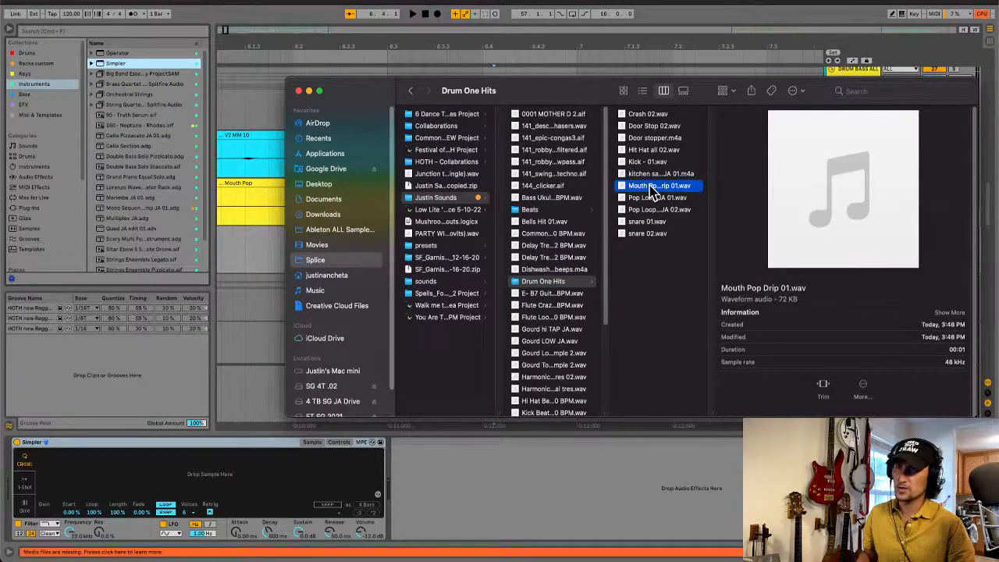
left_click_drag(650, 188, 209, 477)
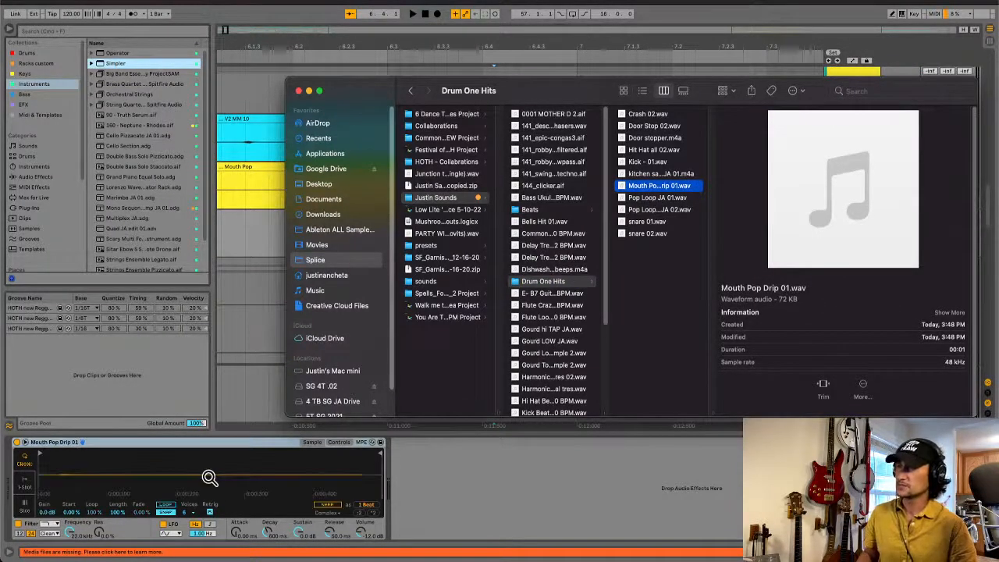
Step: Trim the sample's start to the pop's onset and set Simpler's volume to 36 dB, attack to 1.51 ms and decay to 292 ms
left_click(39, 455)
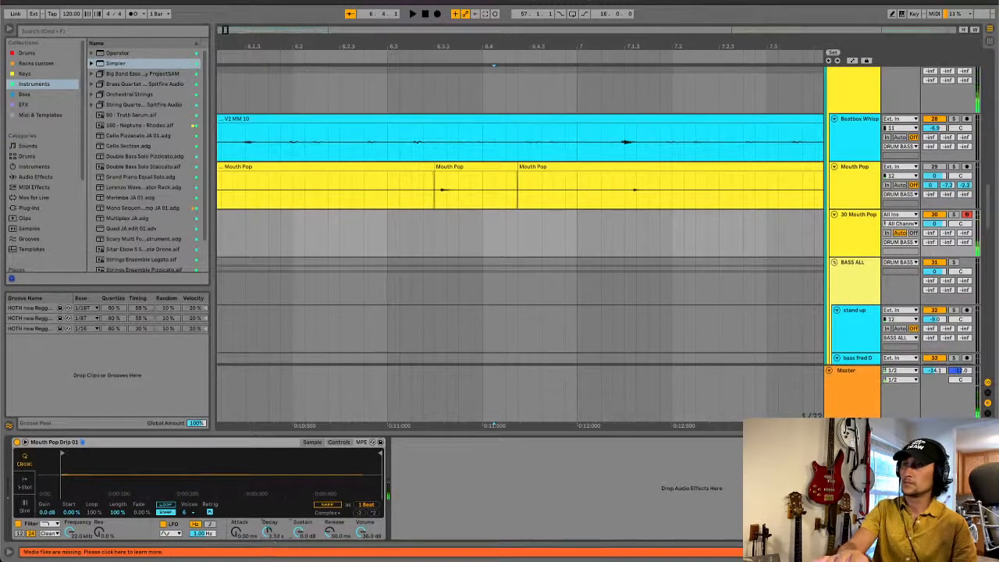
left_click_drag(268, 533, 235, 537)
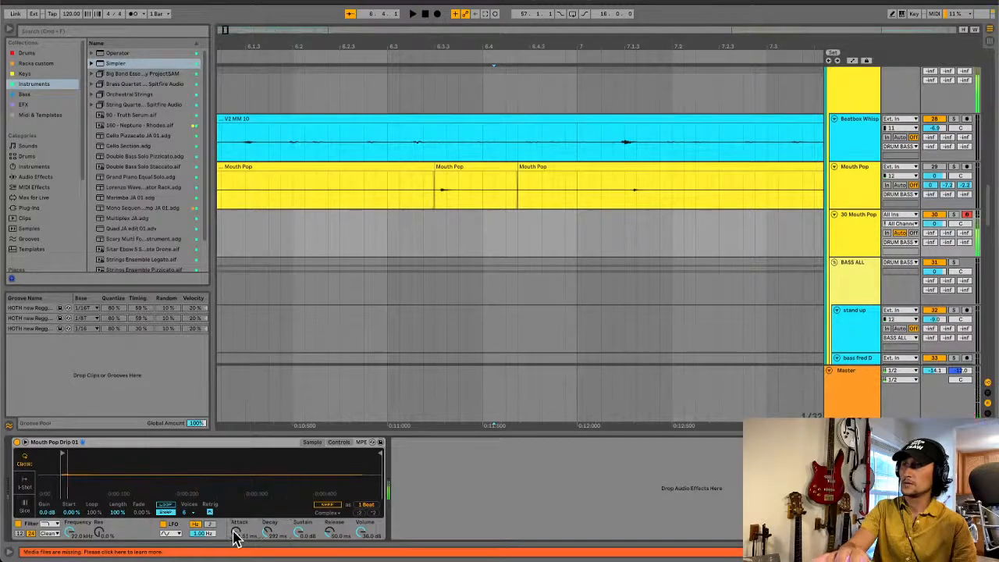
Step: Change Simpler's filter type to Morph, raise its resonance and set the morph amount to 57 lp/bp
left_click(51, 524)
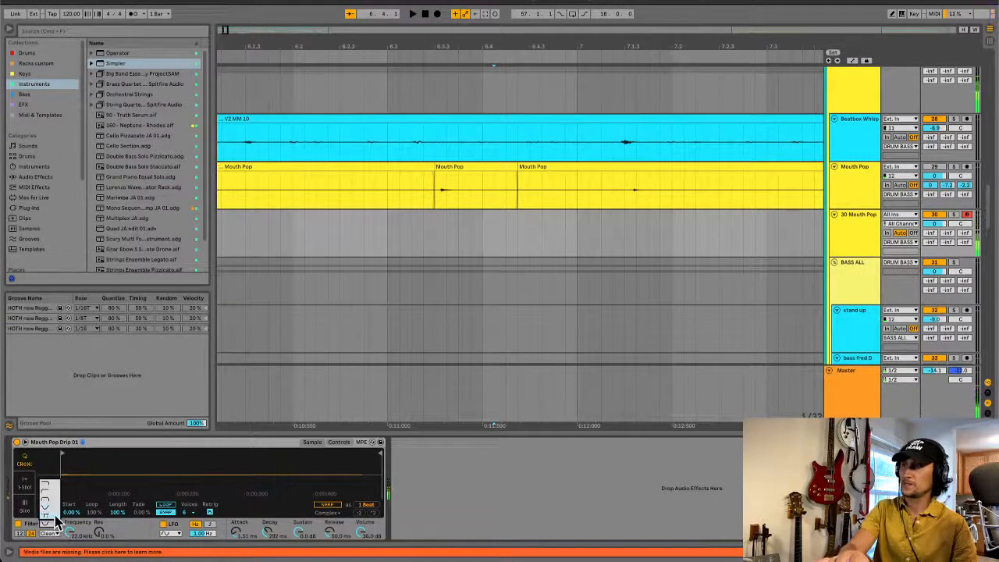
left_click(53, 519)
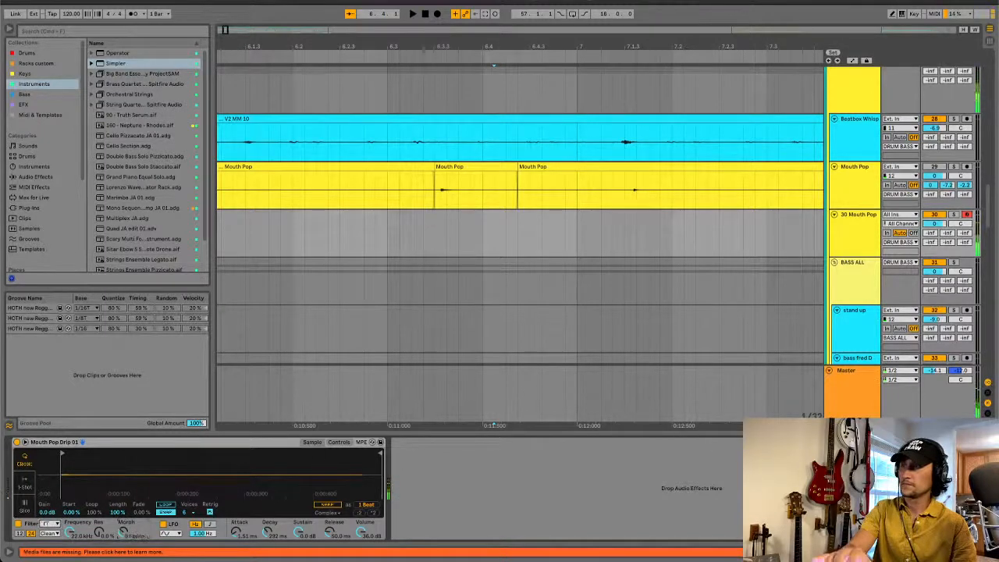
left_click_drag(124, 534, 119, 525)
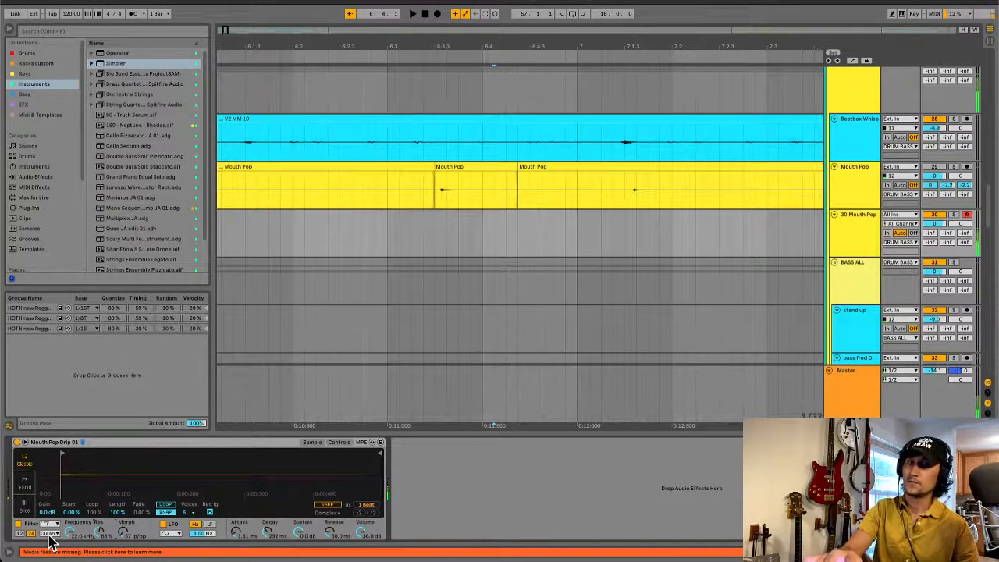
Step: Open the audio preferences and set the buffer size to 128 samples
key("super+comma")
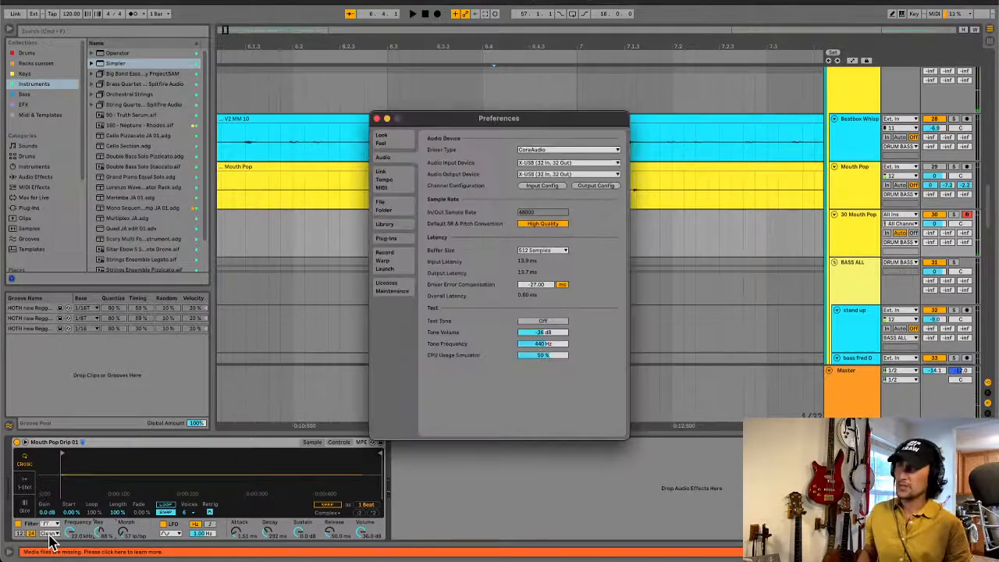
key("ctrl+Up")
key("ctrl+Up")
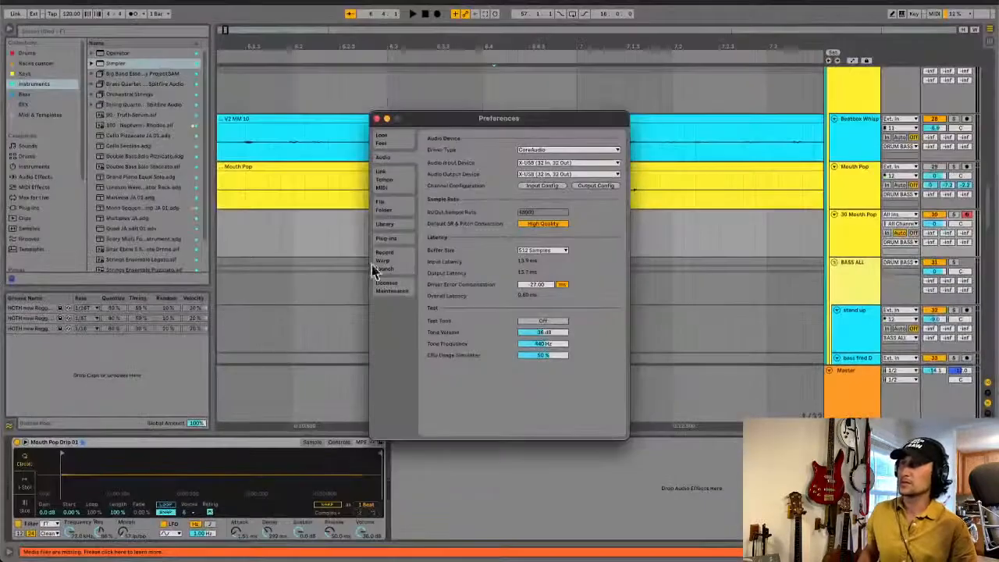
left_click(564, 253)
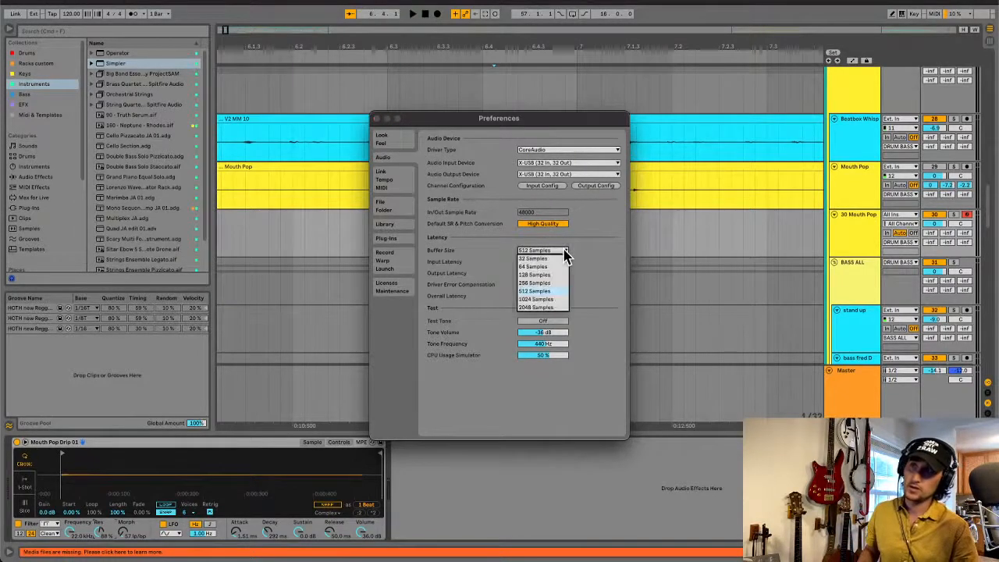
left_click(537, 276)
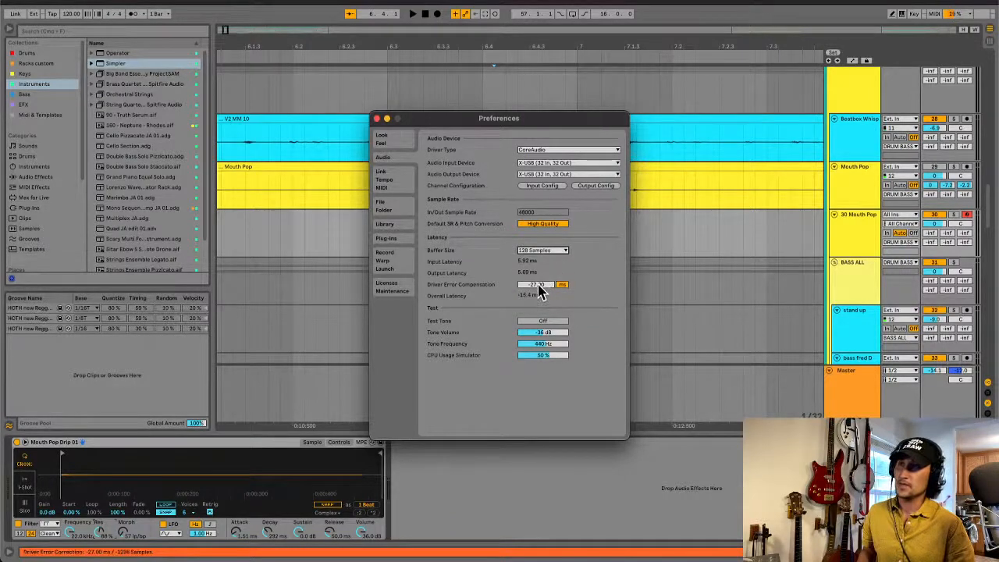
Step: Set the driver error compensation to -13.00 ms and close the preferences
left_click(540, 291)
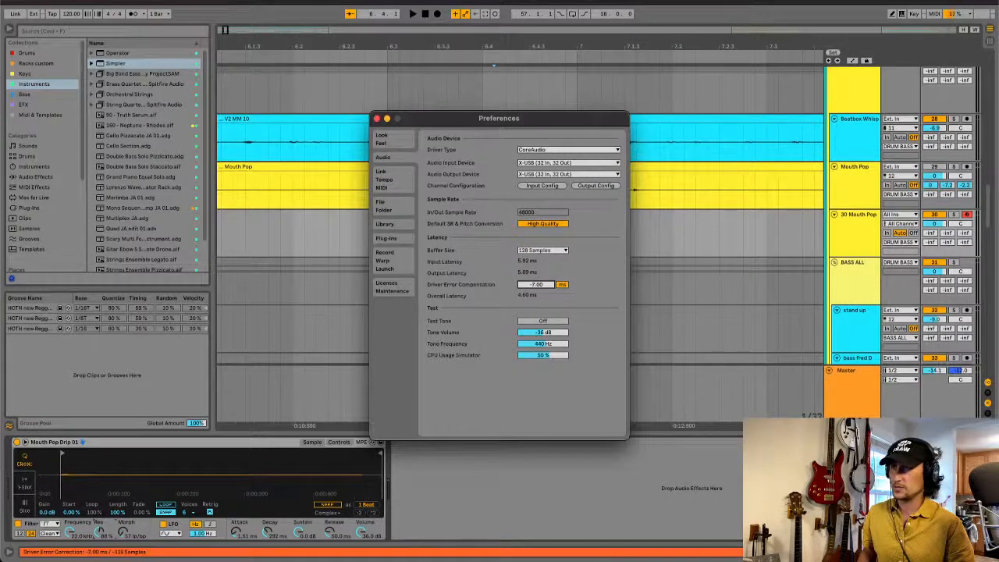
left_click_drag(540, 290, 540, 281)
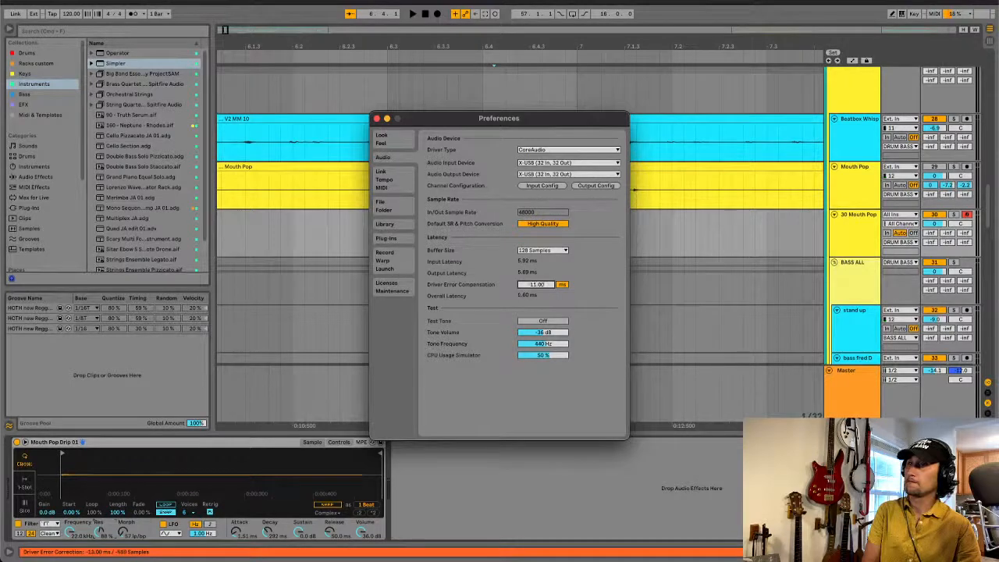
left_click_drag(539, 284, 575, 283)
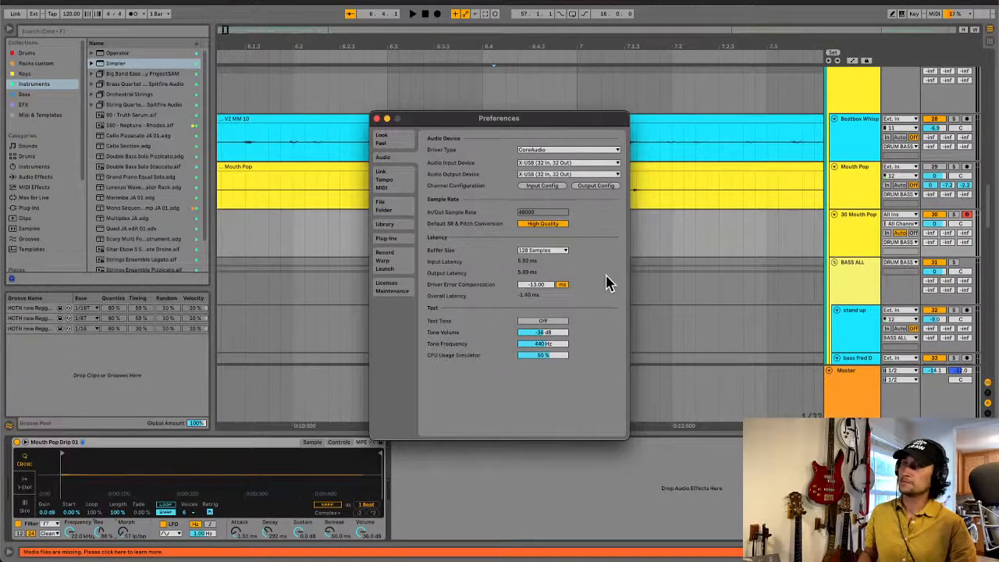
left_click(376, 118)
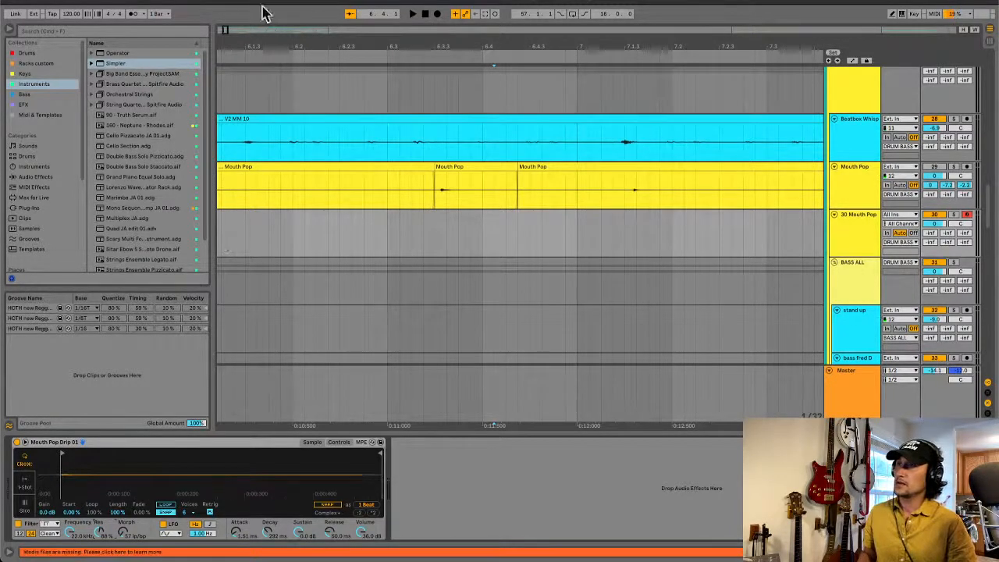
Step: Select the recorded clips on the Mouth Pop audio track back to the song start and deactivate them
left_click(224, 32)
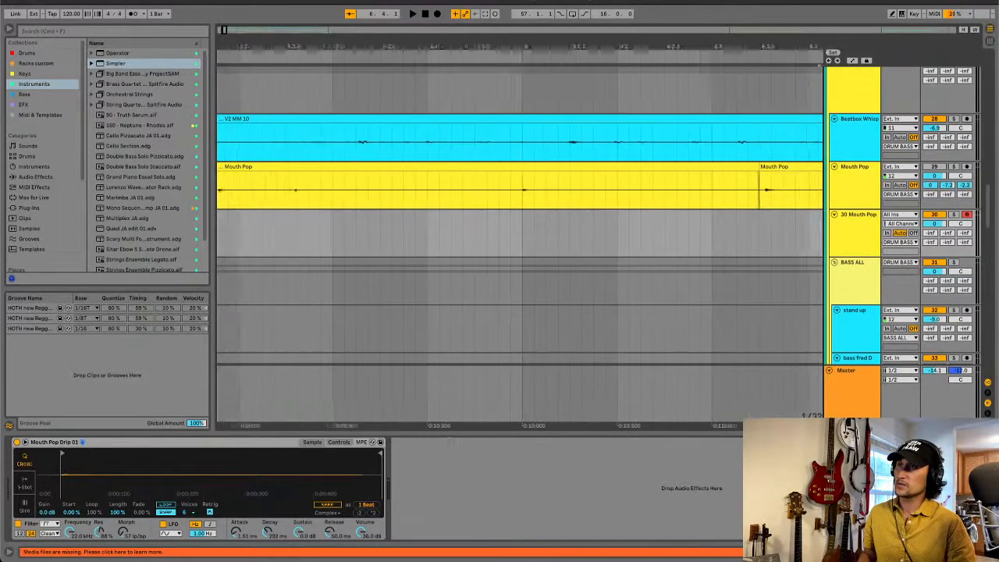
left_click(337, 200)
key("minus")
key("minus")
key("minus")
key("minus")
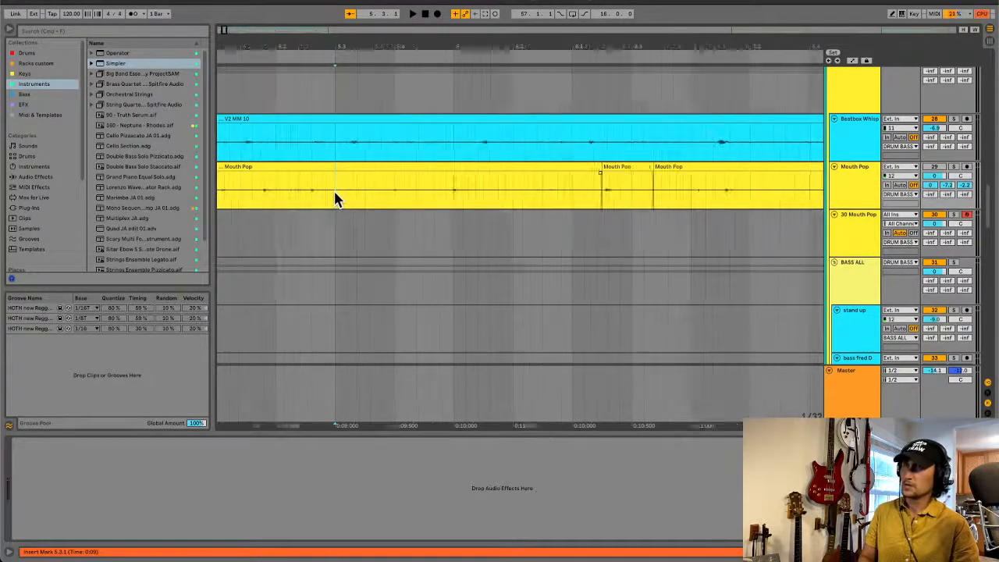
left_click_drag(498, 185, 214, 206)
key("0")
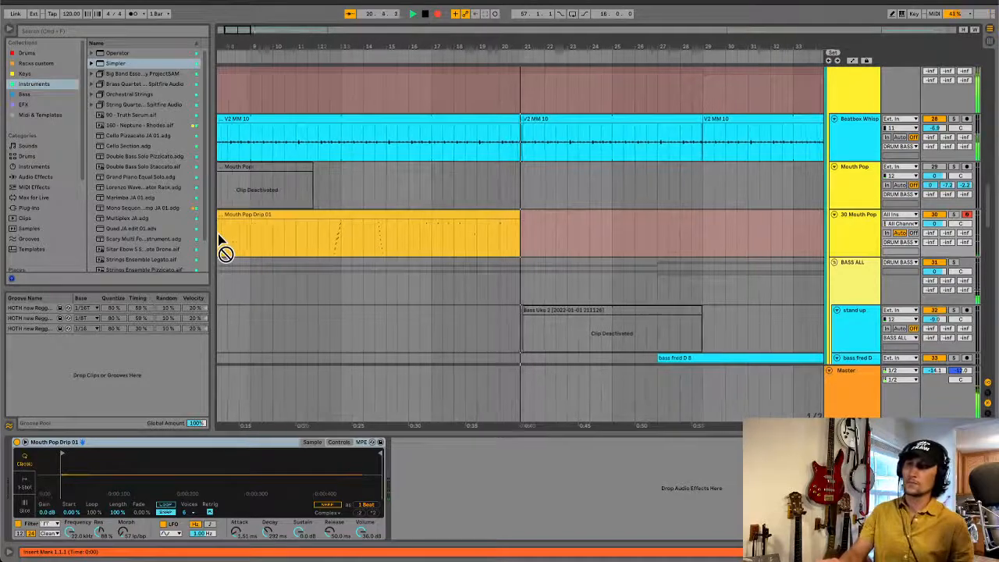
Step: Record a Mouth Pop Drip part on the MIDI track from 1.1.1 and stop recording just after bar 21
key("space")
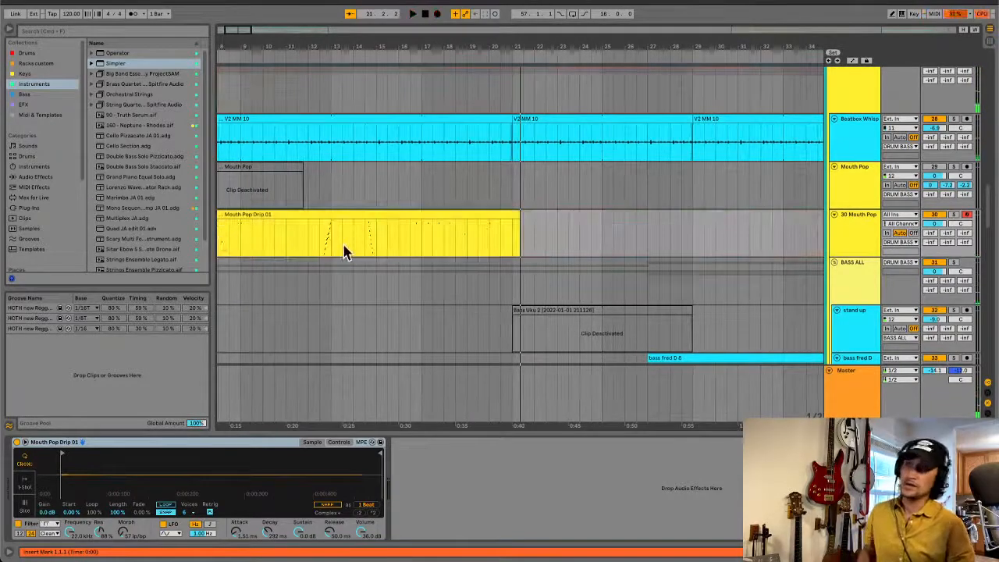
key("minus")
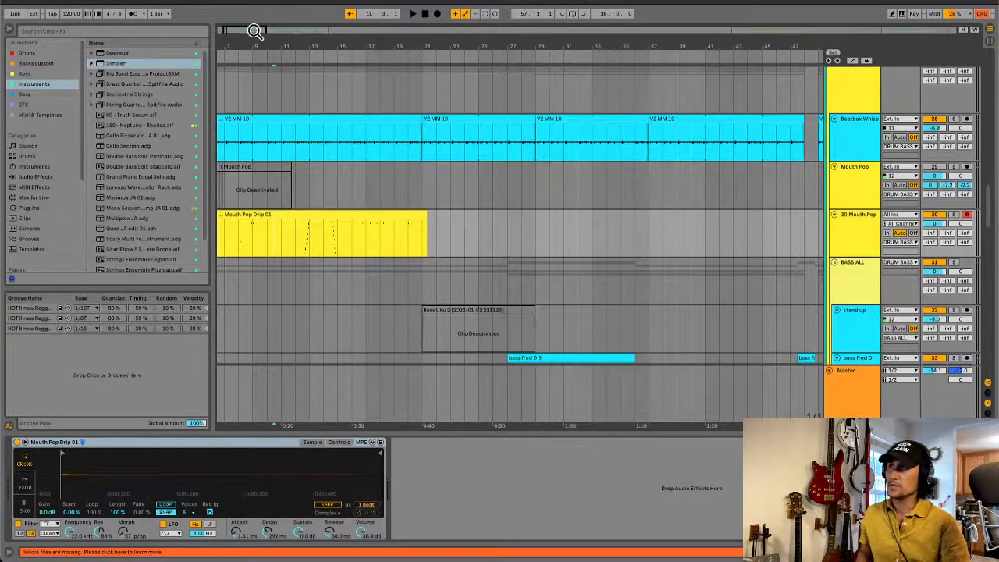
left_click_drag(252, 29, 248, 28)
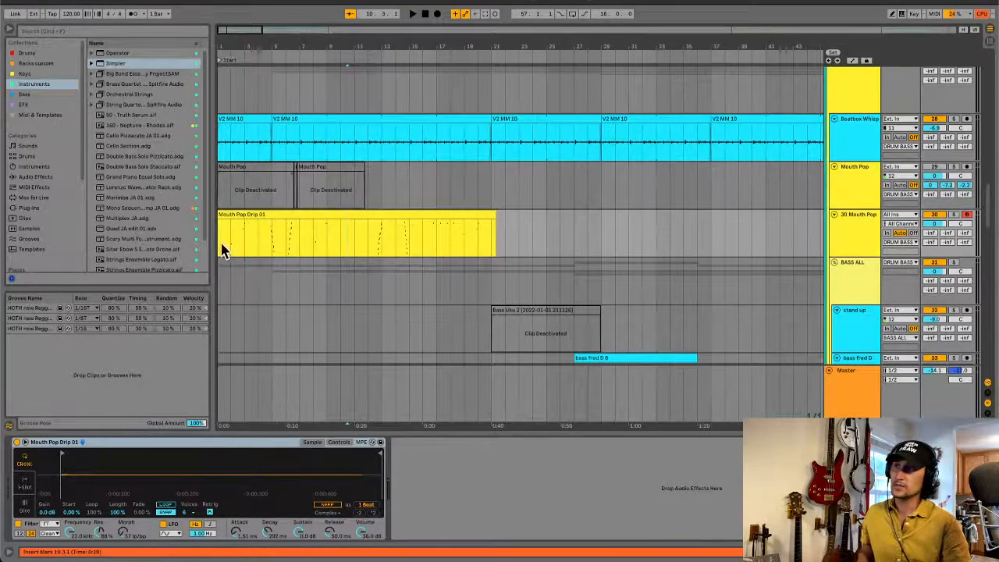
Step: Open the notes of the recorded Mouth Pop Drip 01 clip and select the range from 2.1.1 to 20.1.1
left_click(320, 215)
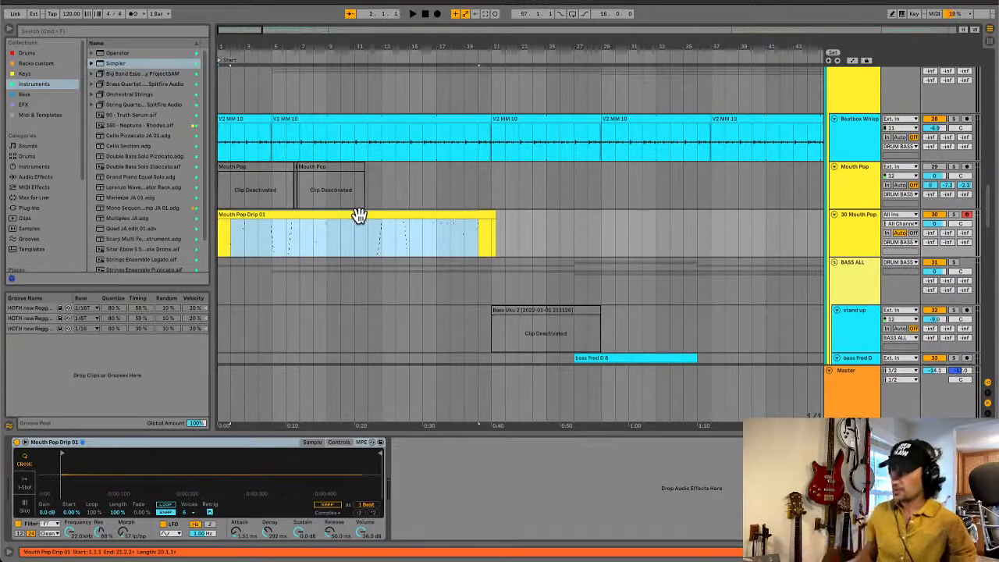
key("shift+Tab")
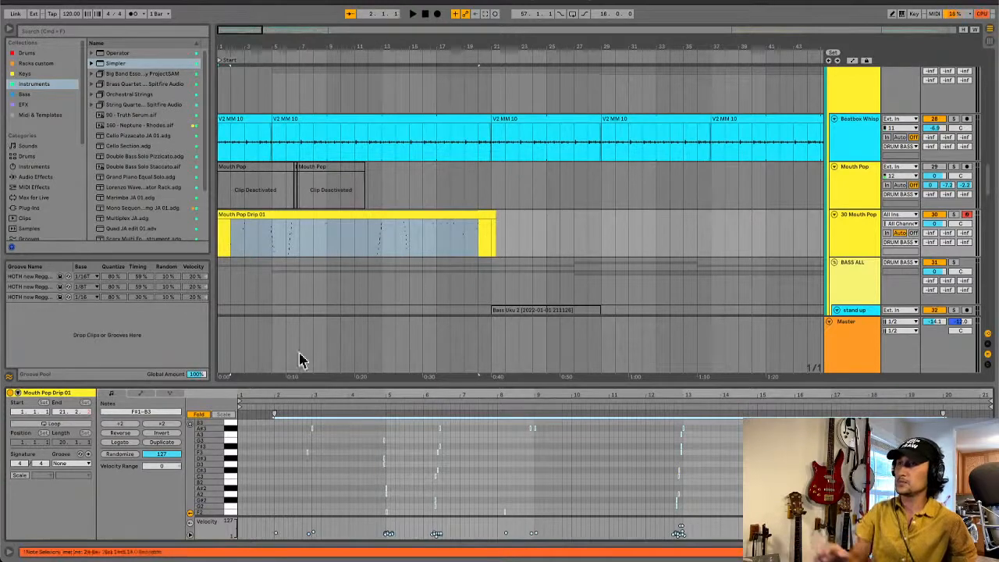
left_click(234, 245)
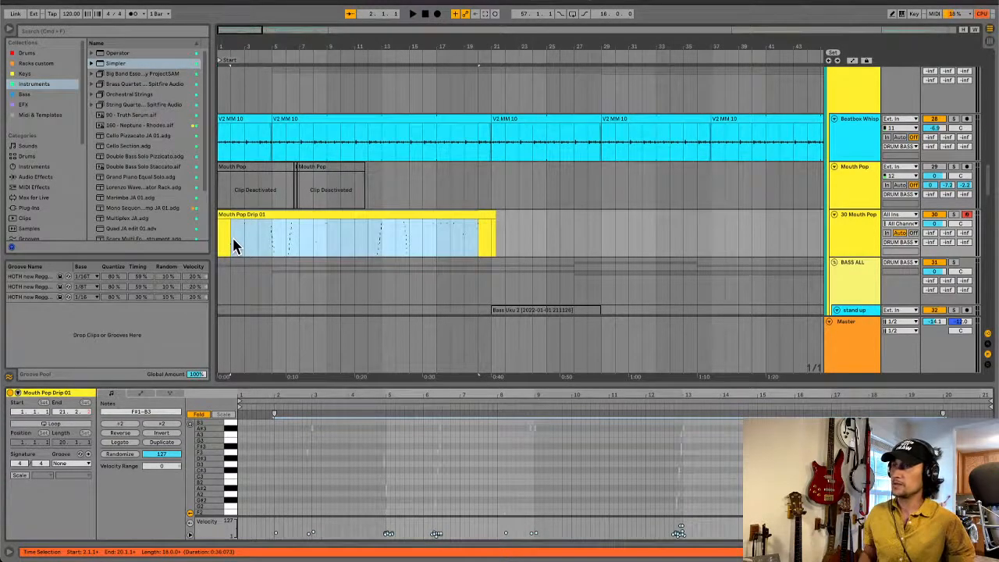
Step: Play the part back while setting the MIDI track's A-Reverb send to -15.3 dB, send B to -9.7 dB and send C to -22.0 dB
key("space")
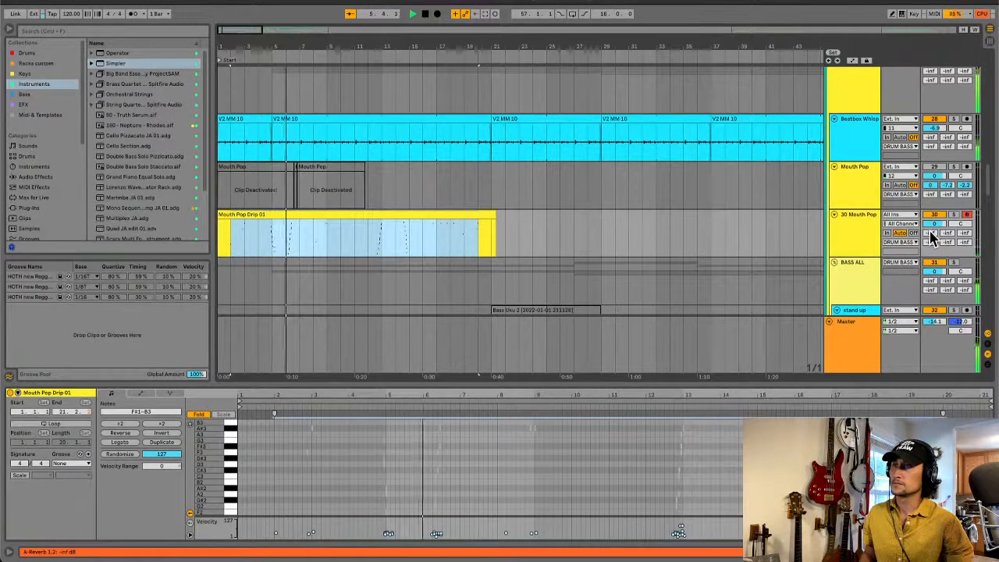
left_click_drag(933, 234, 933, 217)
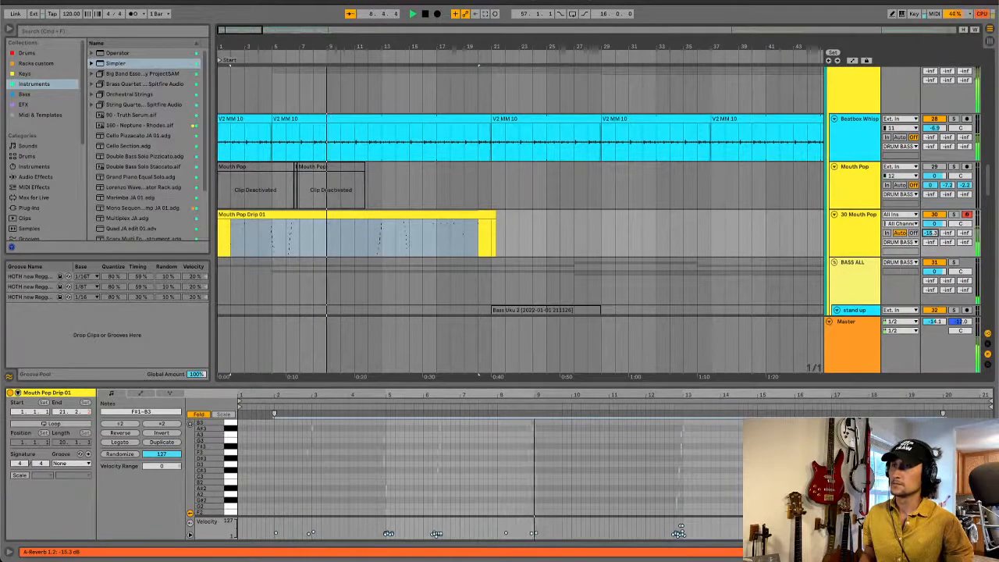
left_click_drag(947, 232, 965, 228)
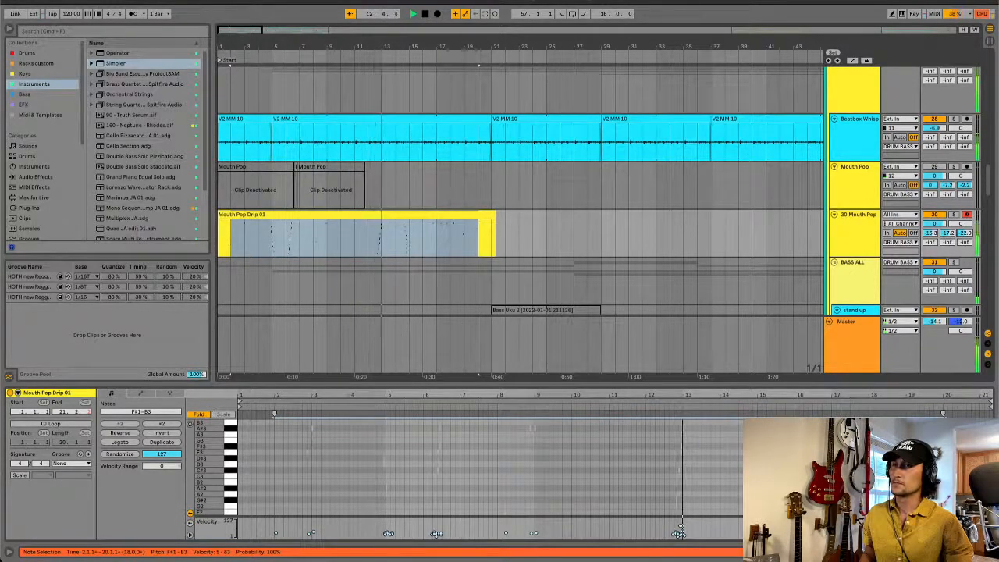
left_click_drag(947, 231, 949, 238)
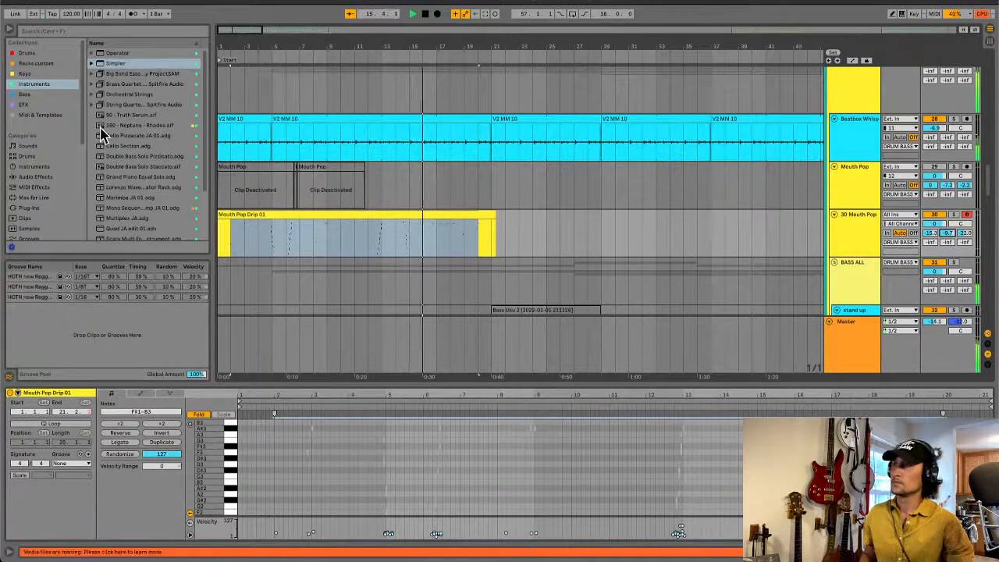
Step: Add a Utility effect from the EFX collection after Simpler on the 30 Mouth Pop track
left_click(40, 104)
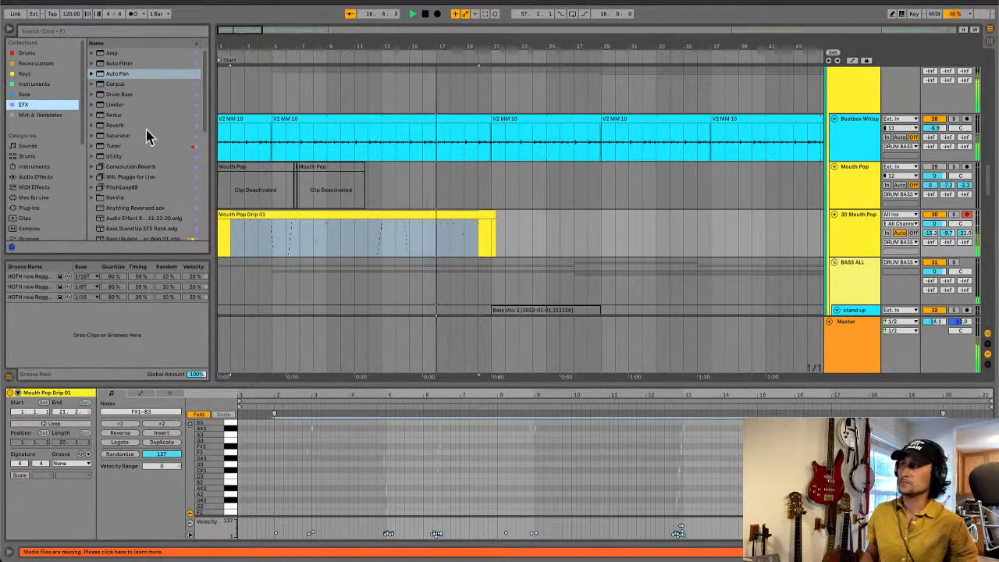
left_click(112, 158)
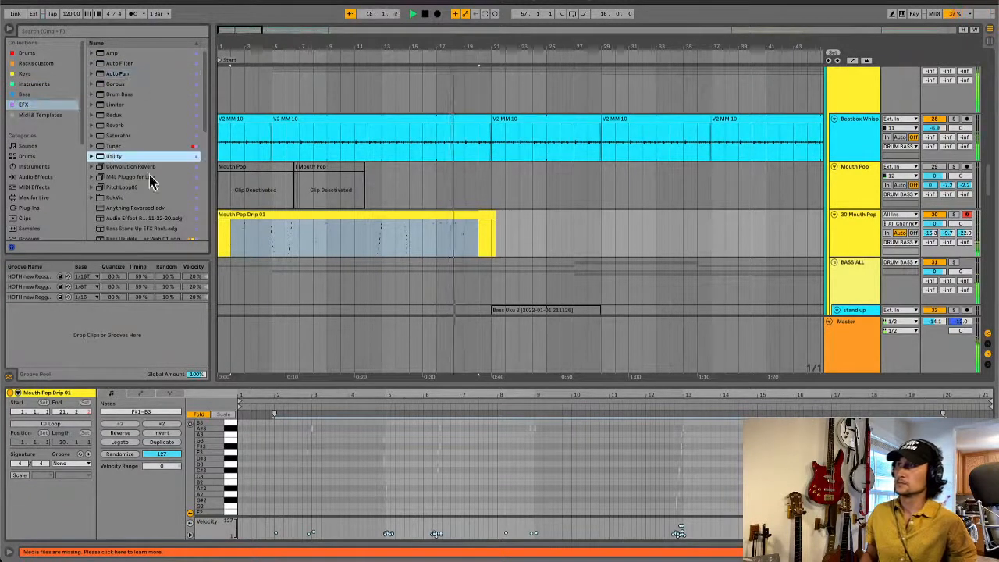
left_click(398, 245)
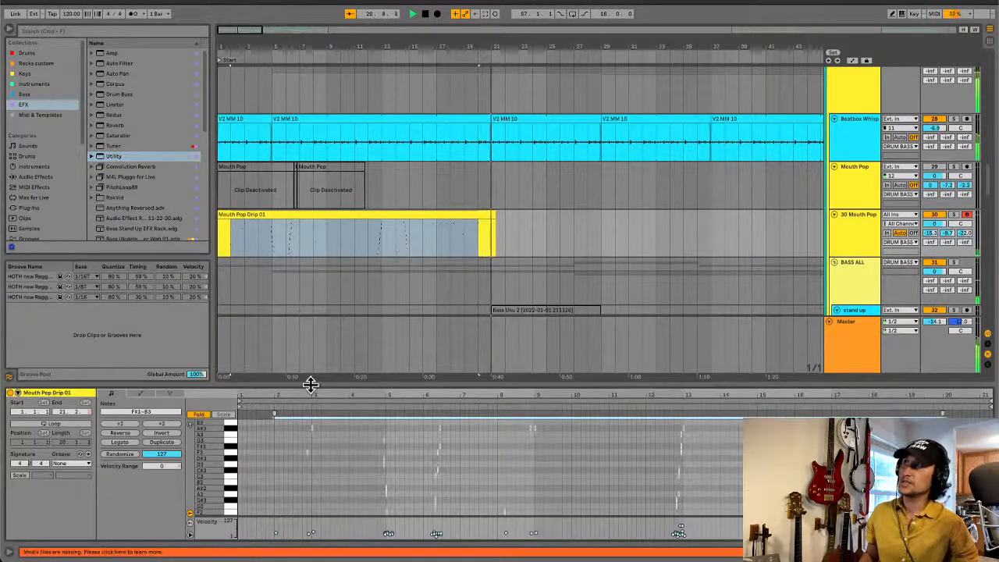
left_click(402, 246)
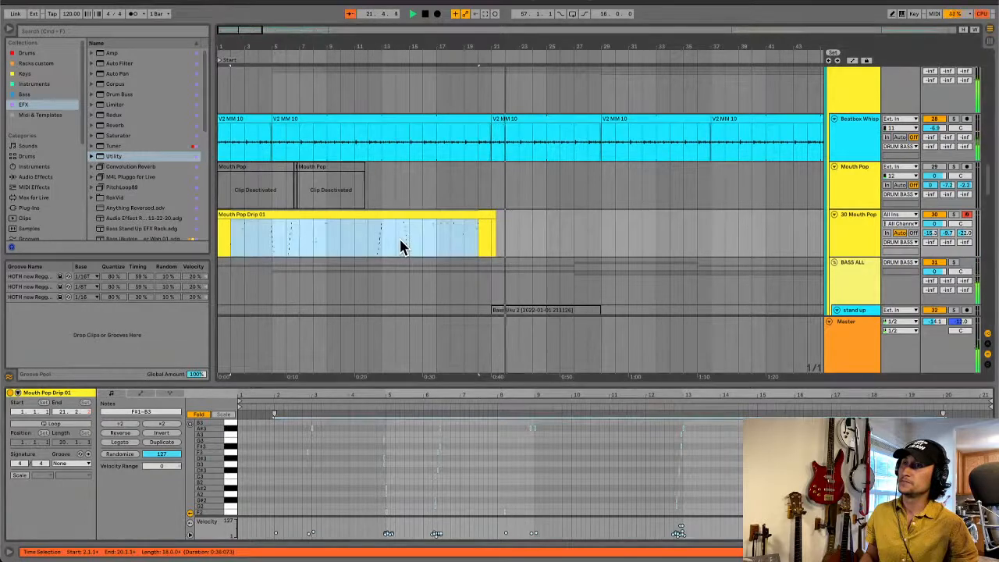
key("Return")
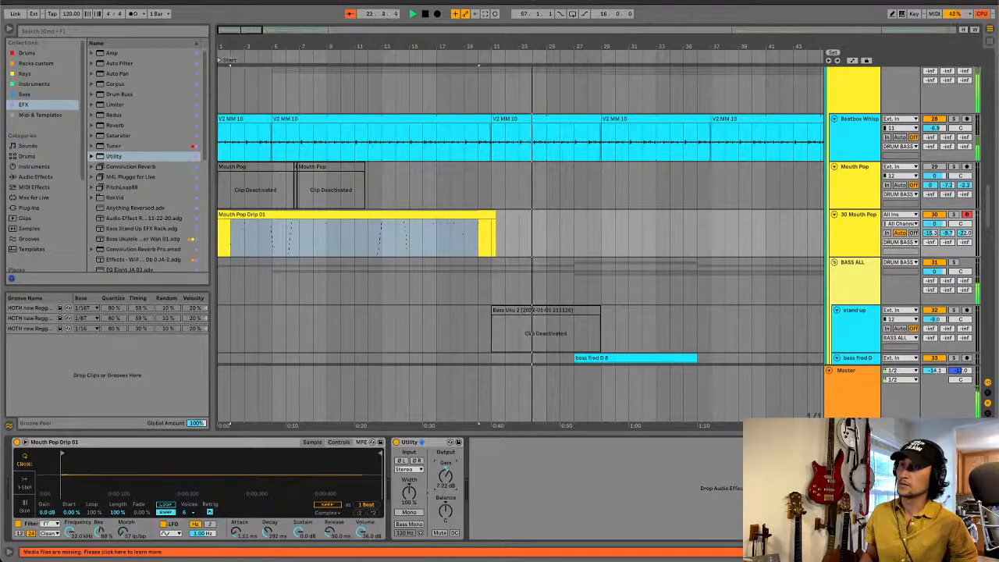
Step: Set the Utility gain on the 30 Mouth Pop track to 1.64 dB during playback and stop at 9.1.1
left_click(369, 250)
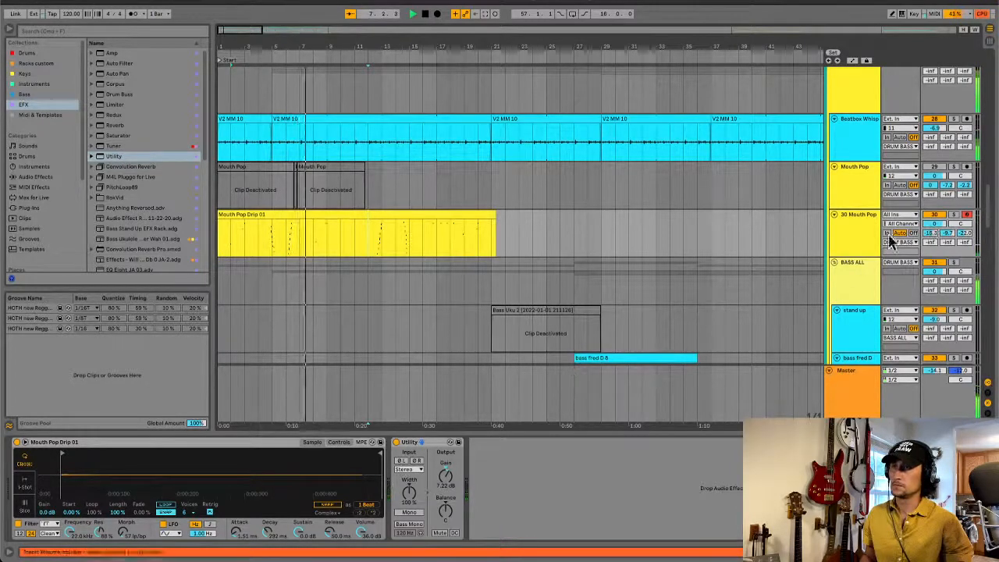
left_click_drag(445, 484, 448, 491)
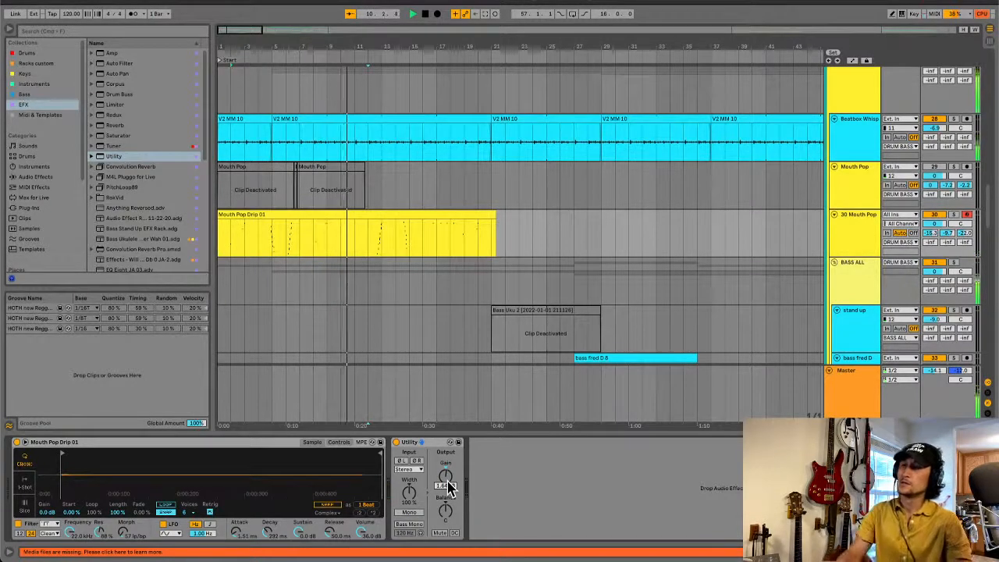
left_click(323, 248)
key("space")
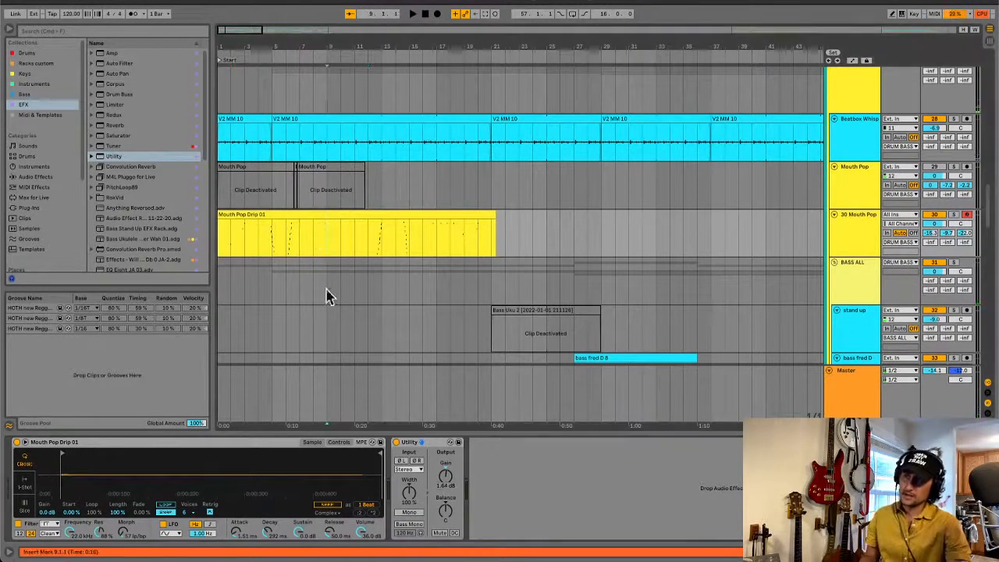
Step: Show the automation lanes and bring up the Pump macro's envelope on the Master track
left_click(328, 394)
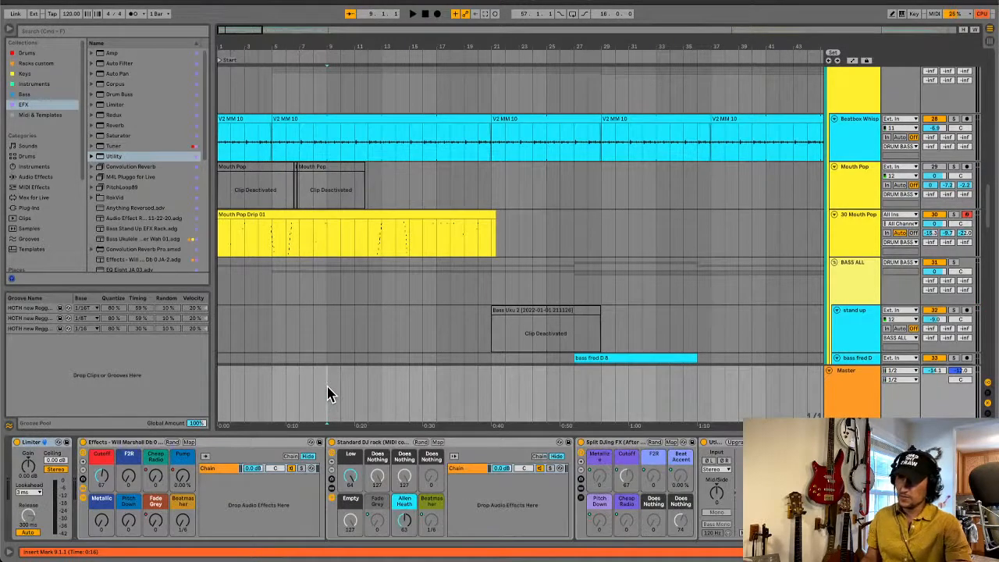
key("space")
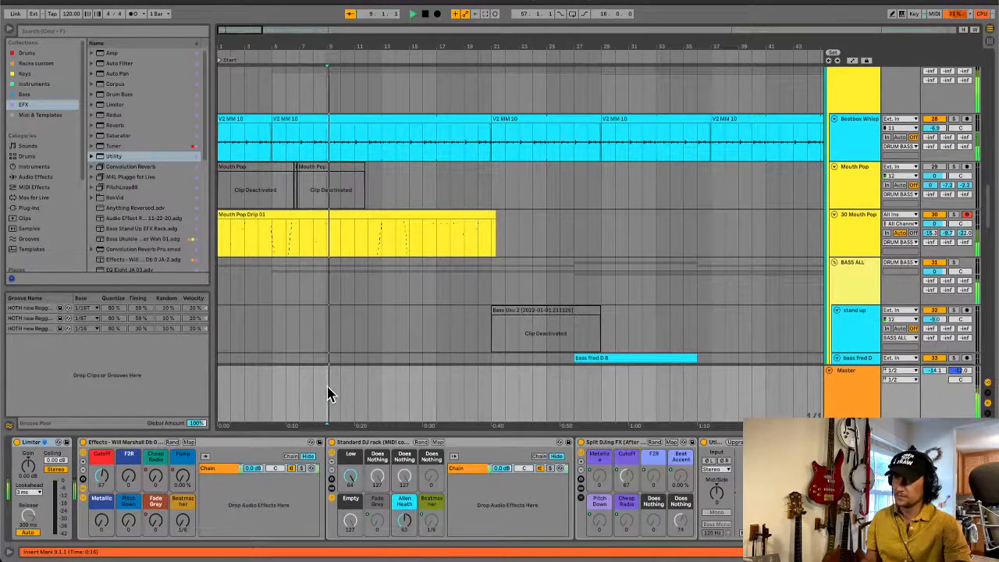
key("a")
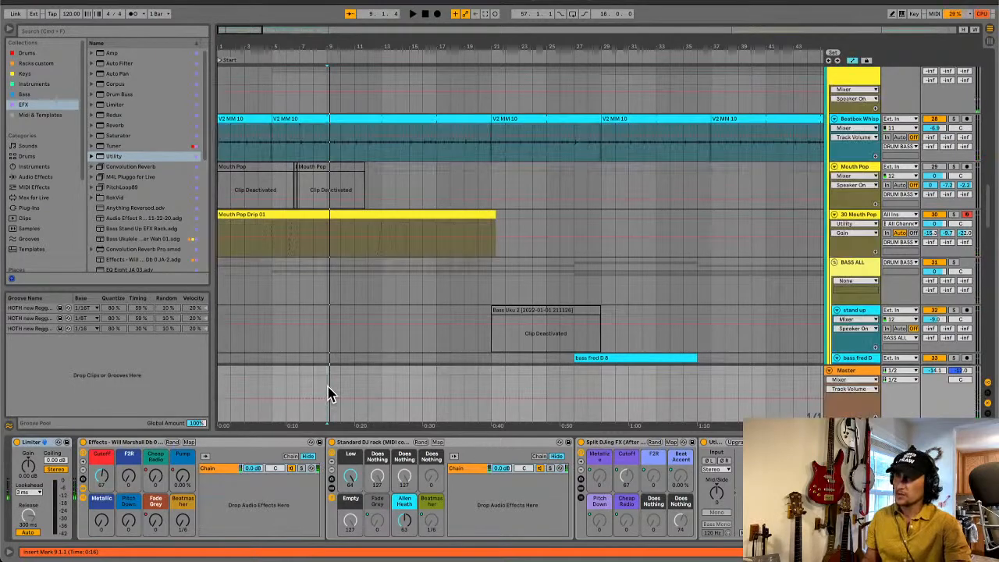
left_click(184, 482)
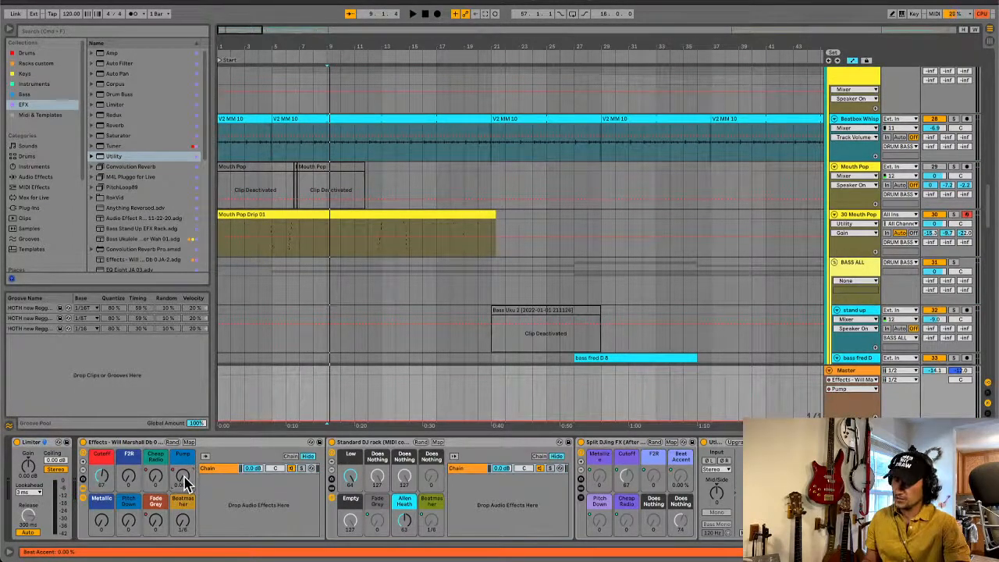
Step: Display the Beatmasher macro's automation on the EFX ALL track and play its peaks from 8.2.1
scroll(361, 351, "down", 10)
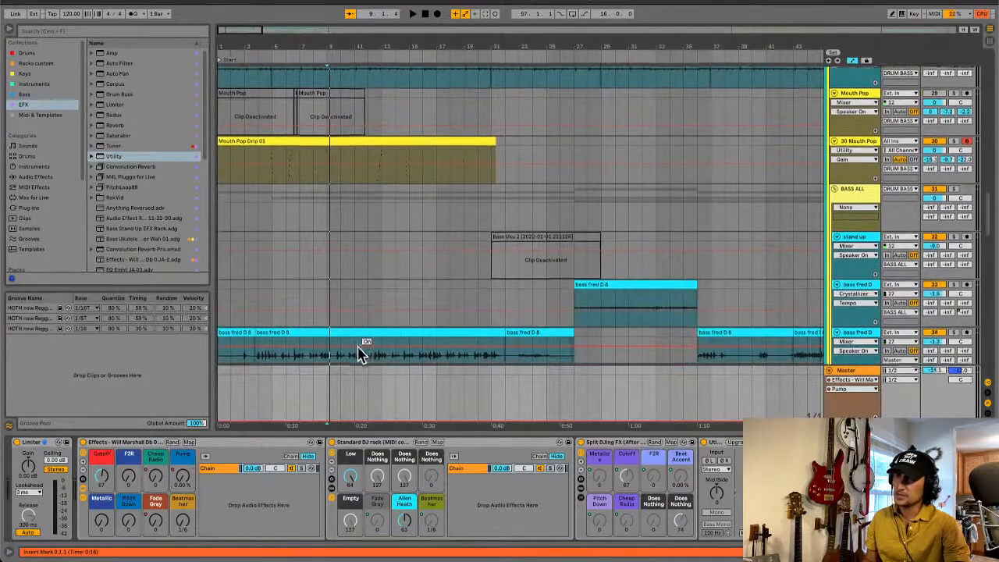
scroll(361, 353, "down", 15)
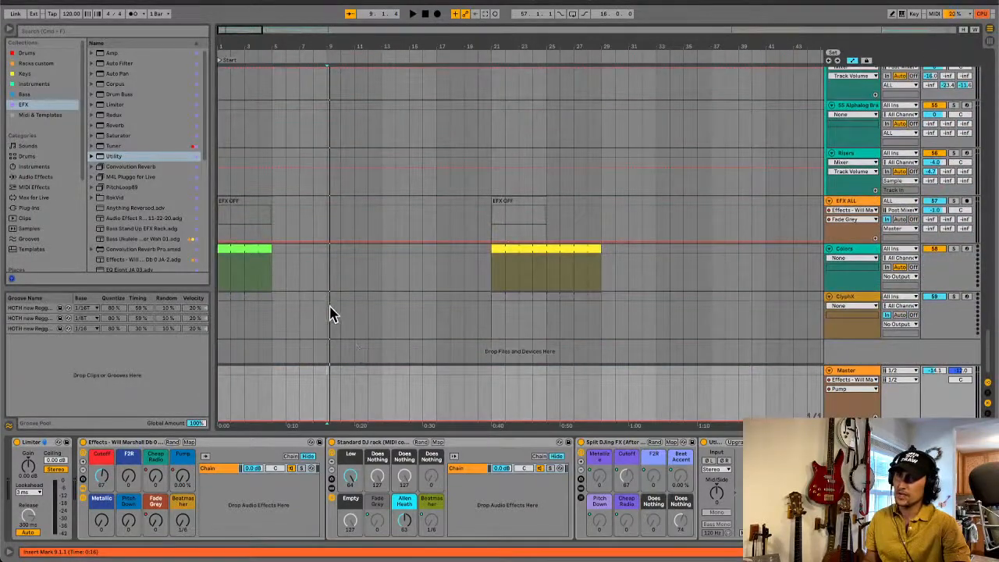
left_click(325, 228)
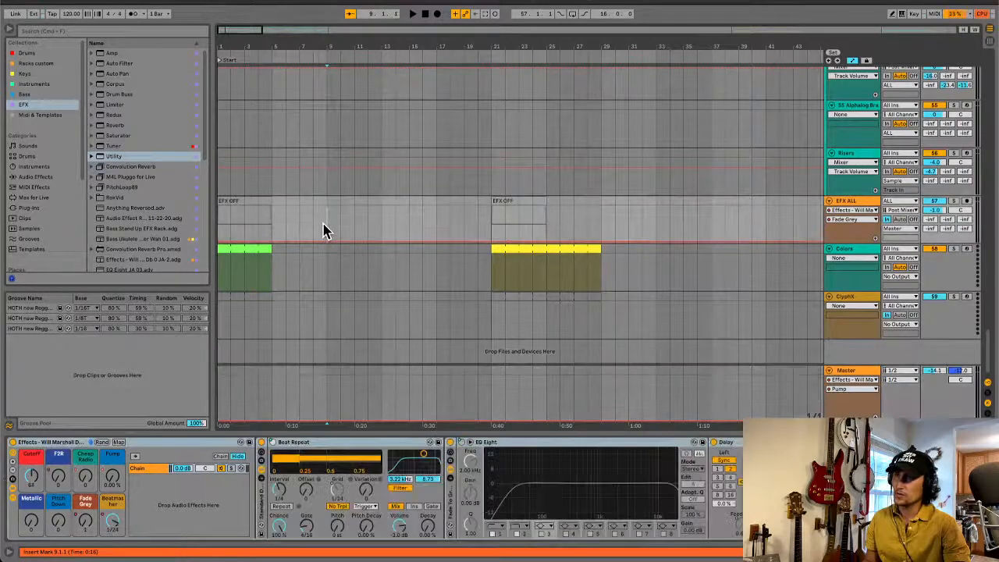
left_click(113, 528)
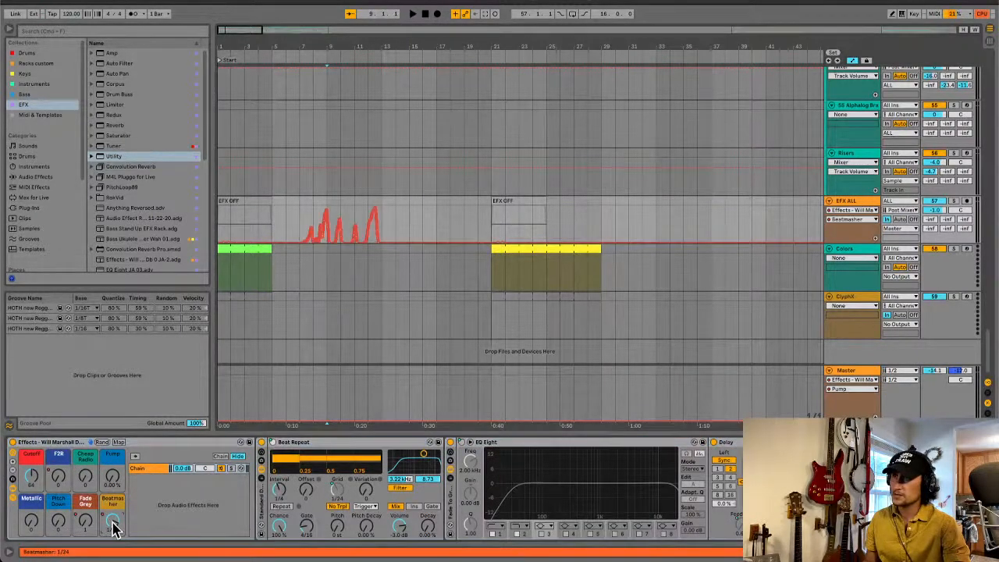
left_click(327, 278)
scroll(328, 278, "up", 5)
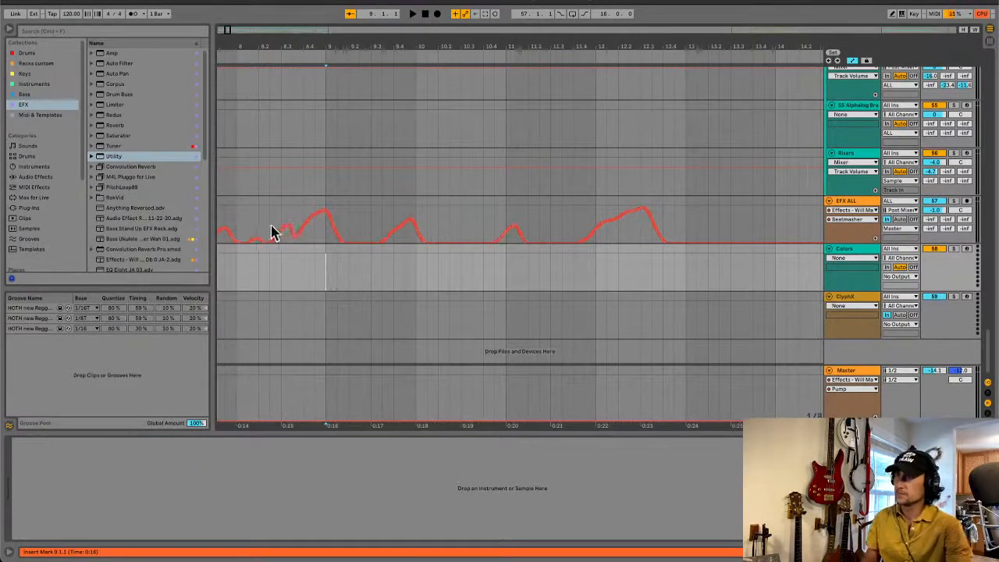
left_click(259, 227)
key("space")
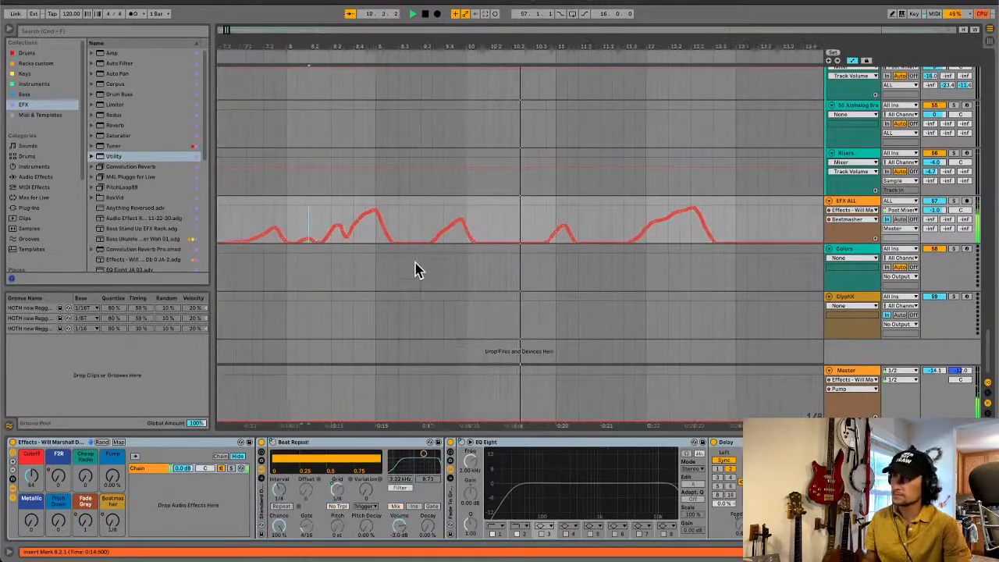
Step: Reshape the fall of the Beatmasher envelope after the bar 9 peak, adjusting 9.1.1 to 9.1.3 and 9.1.3 to 9.2.3
left_click_drag(350, 242, 371, 235)
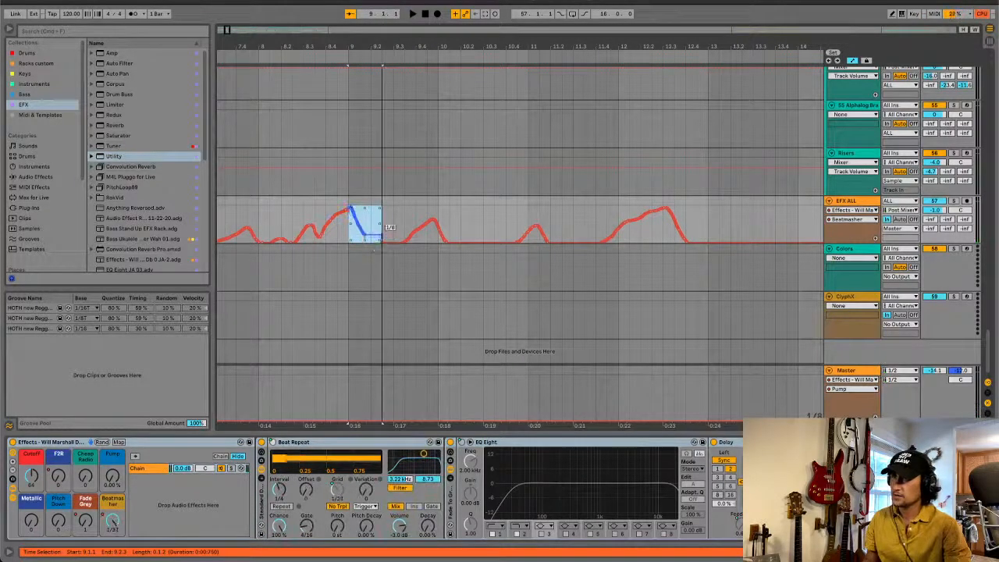
left_click(395, 231)
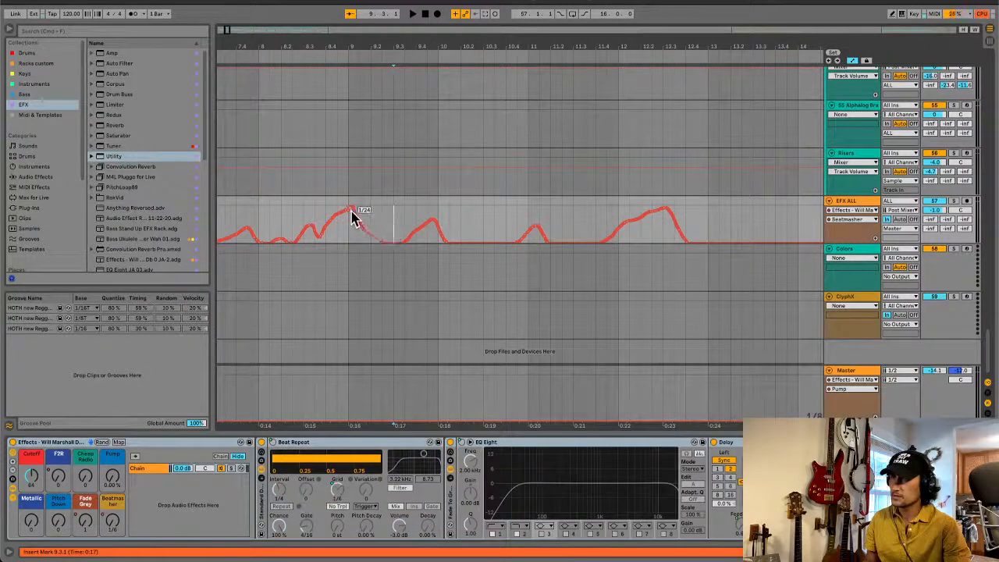
left_click(350, 231)
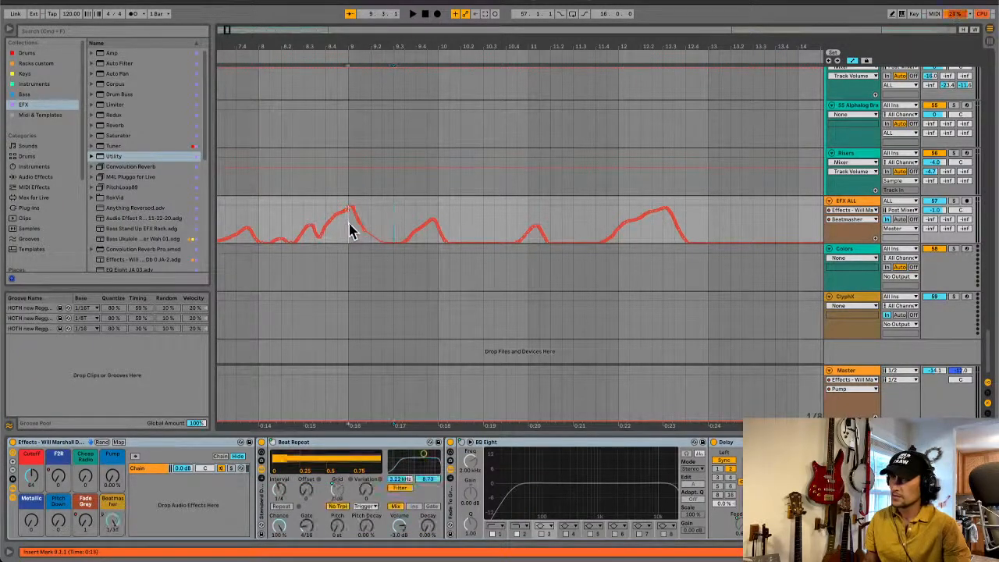
left_click_drag(351, 231, 361, 231)
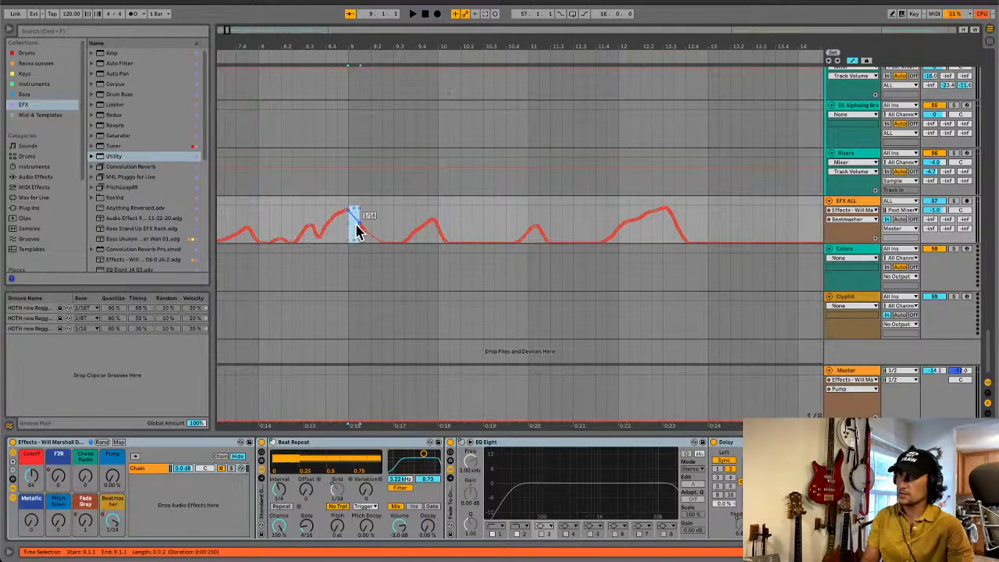
left_click(339, 242)
key("space")
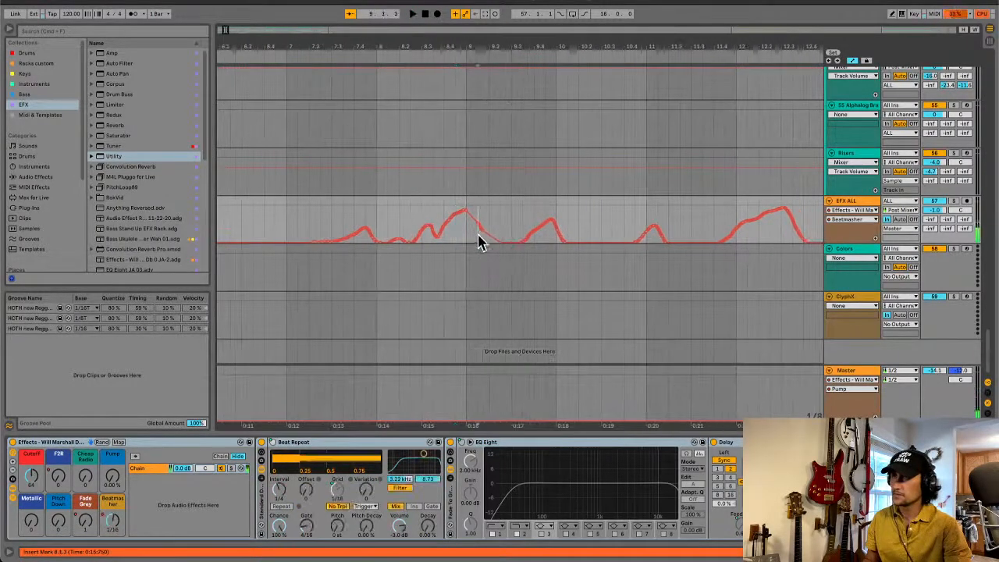
left_click_drag(479, 239, 495, 239)
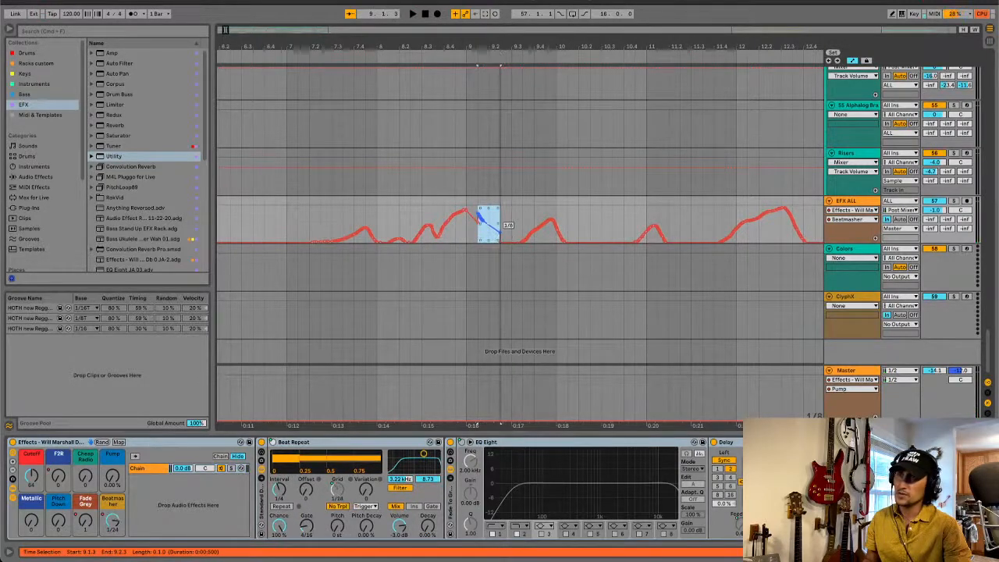
Step: Play the song from 8.4.1 to audition the reshaped bar 9 peak and the Beatmasher peaks that follow
left_click(451, 242)
key("space")
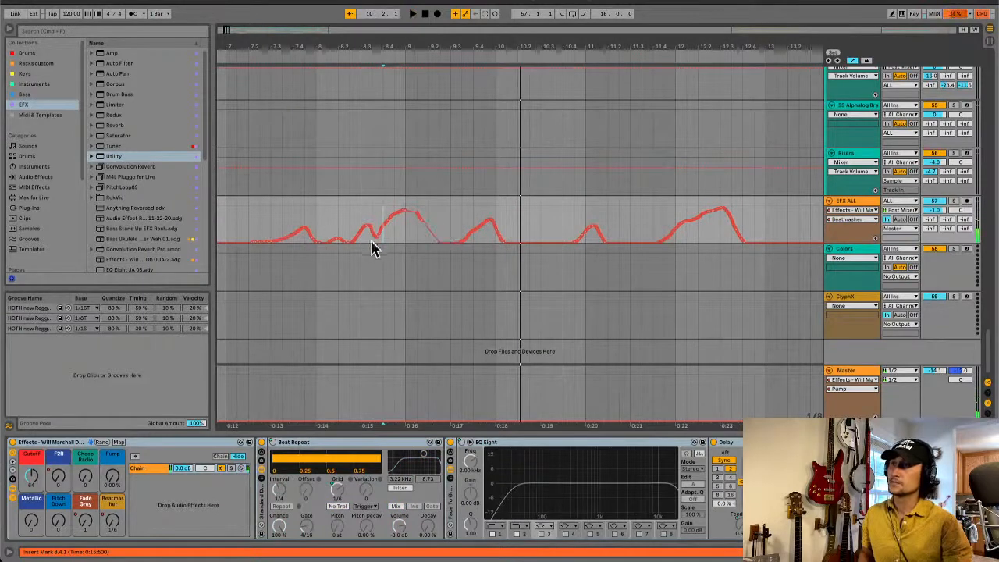
left_click(372, 277)
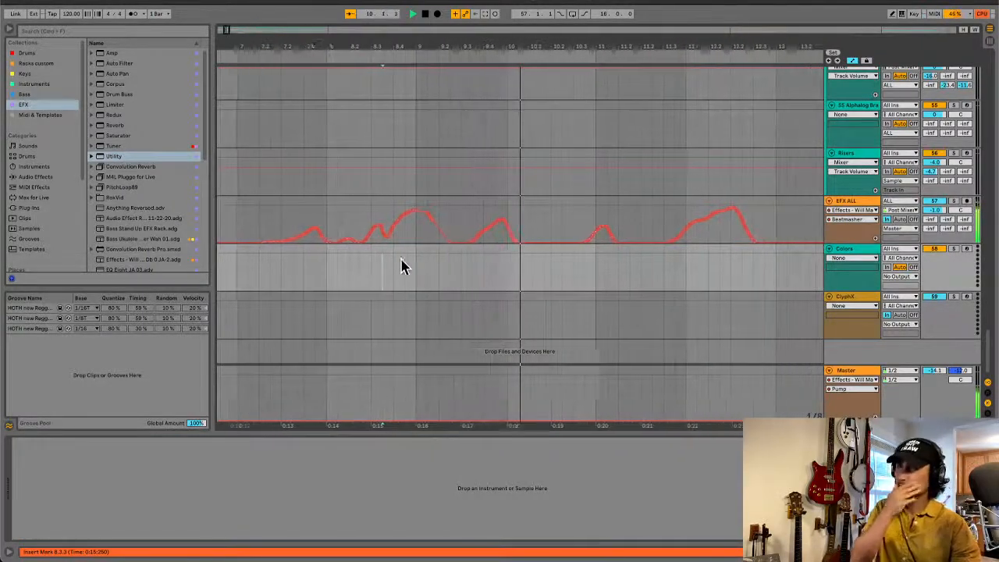
left_click(530, 234)
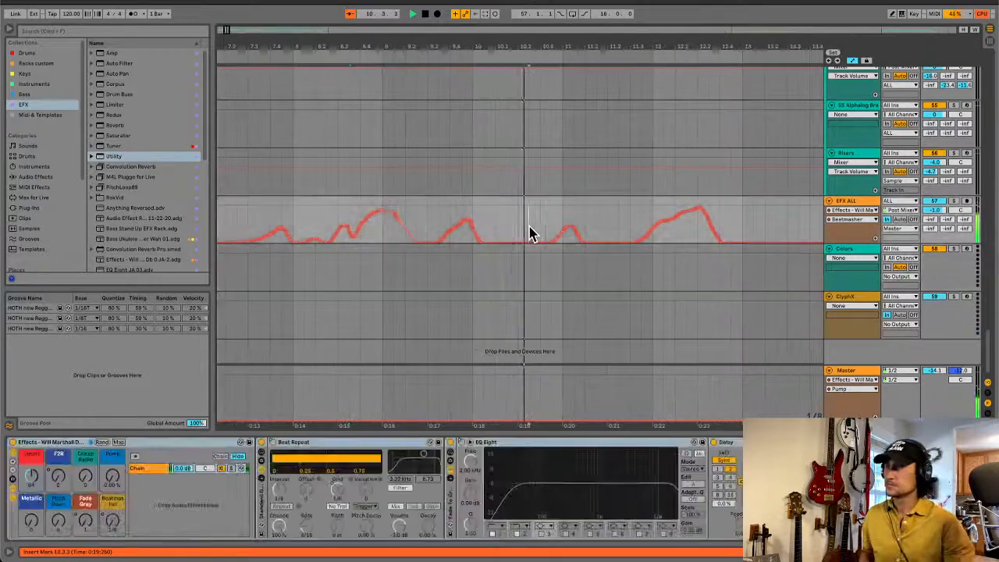
left_click(430, 227)
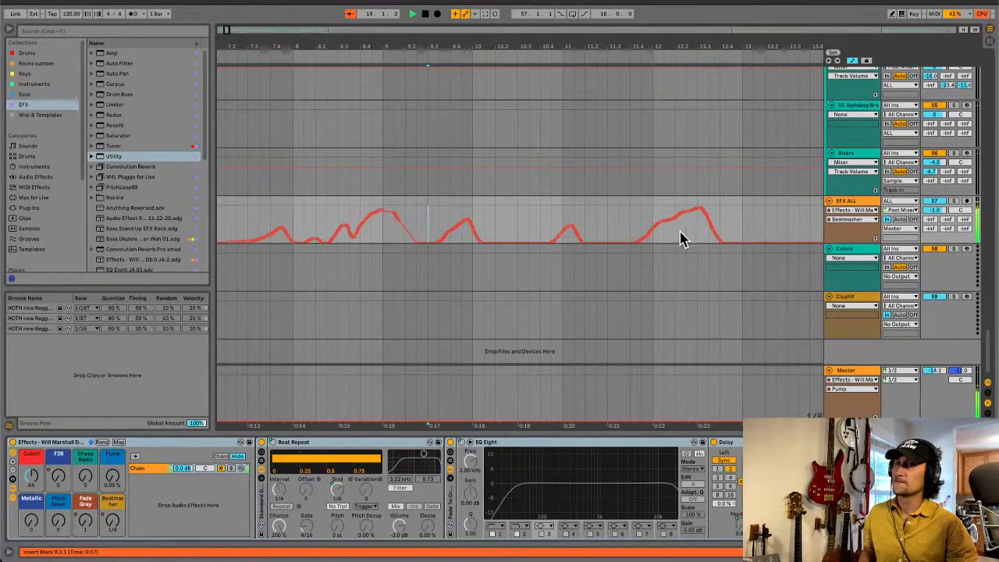
Step: Move the last Beatmasher peak to 13.1.1 and flatten the envelope to its minimum between 12.2.1 and 12.4.1
left_click_drag(676, 239, 747, 226)
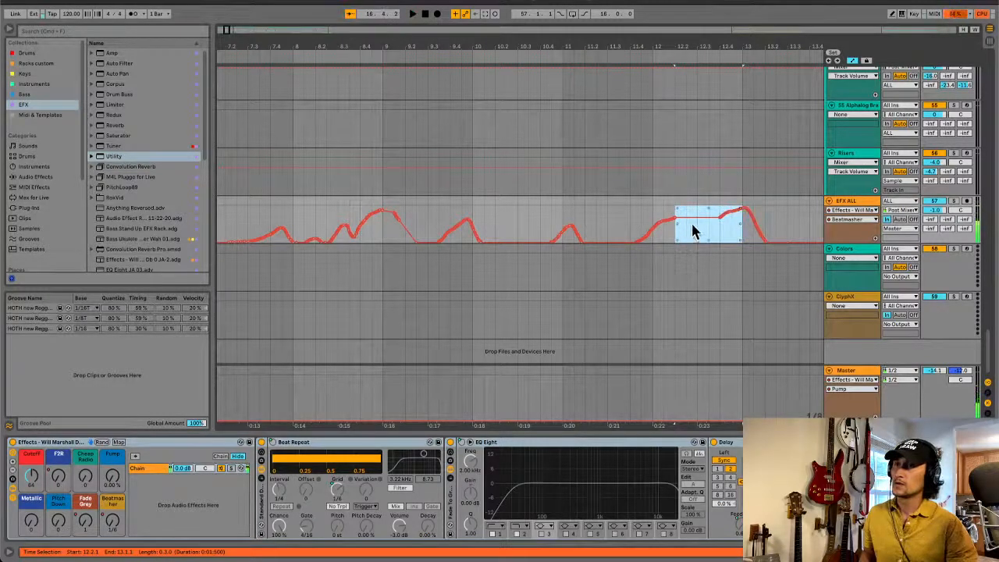
key("Delete")
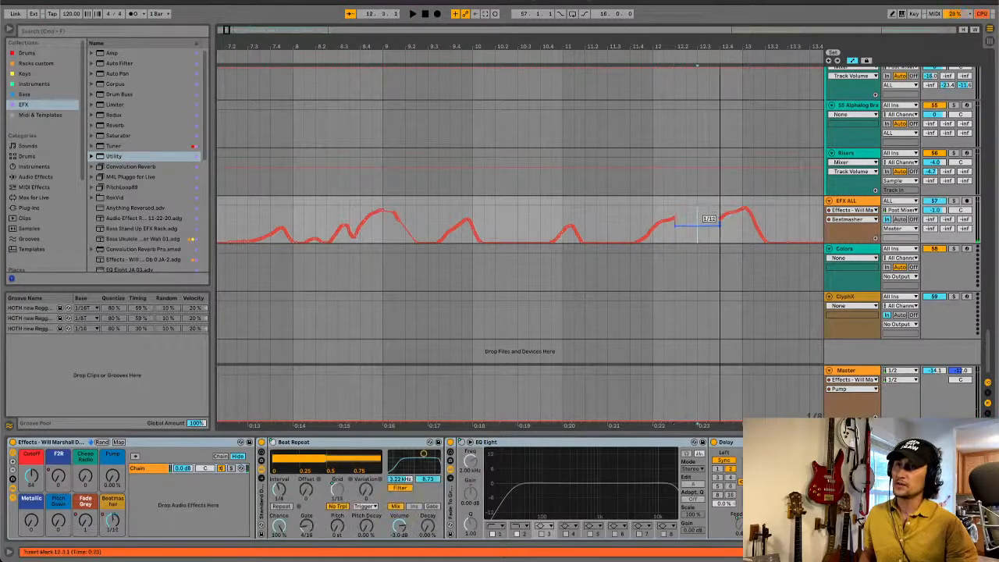
left_click(698, 242)
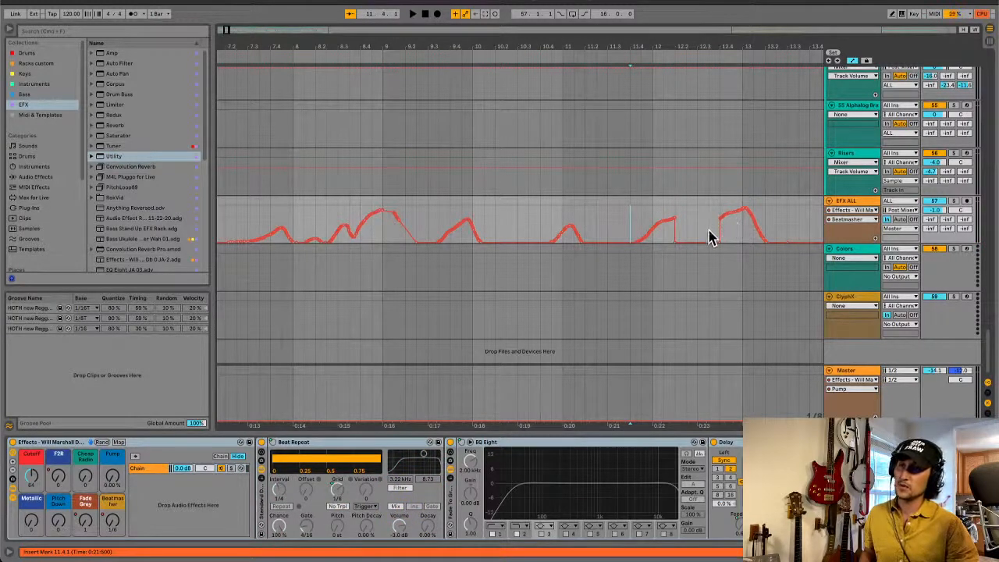
Step: Turn the vertical jump near 12.4.1 in the Beatmasher envelope into a sloped rise and play the passage back
left_click_drag(710, 235, 727, 230)
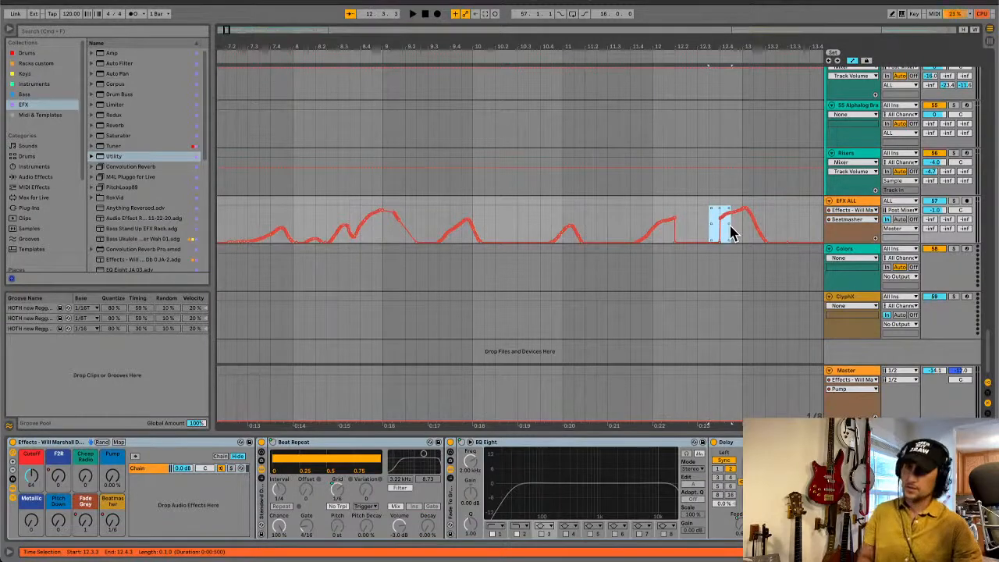
key("Delete")
left_click_drag(718, 221, 719, 242)
key("space")
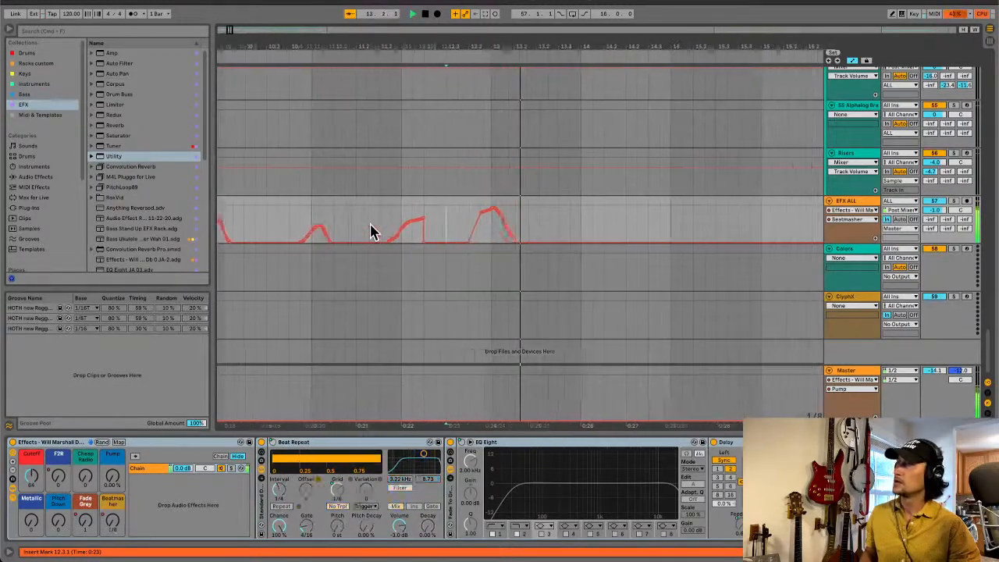
Step: Reshape the fall of the Beatmasher envelope after the bar 13 peak, adjusting 13.1.1 to 13.2.1
left_click_drag(480, 229, 500, 232)
left_click(491, 228)
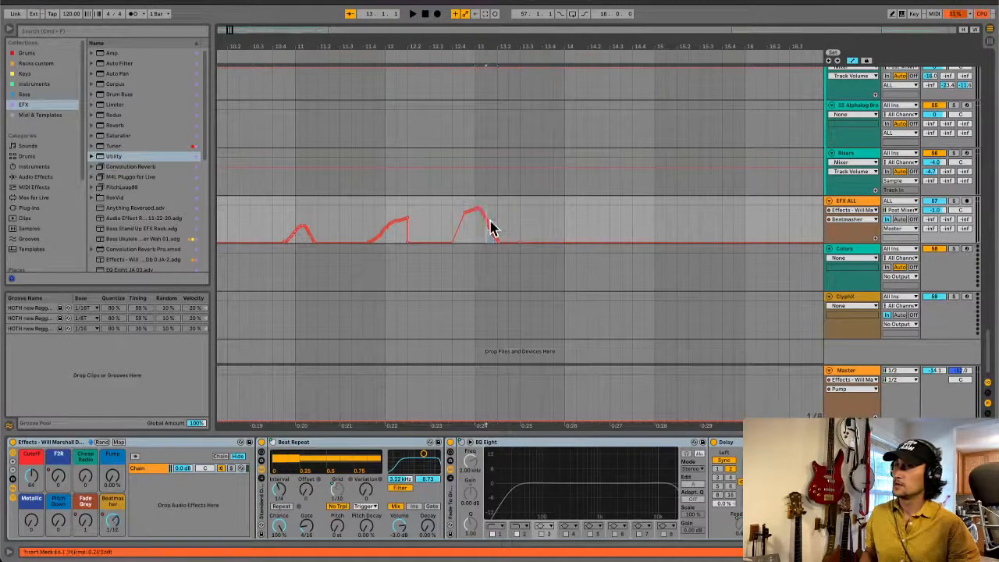
left_click_drag(478, 236, 493, 232)
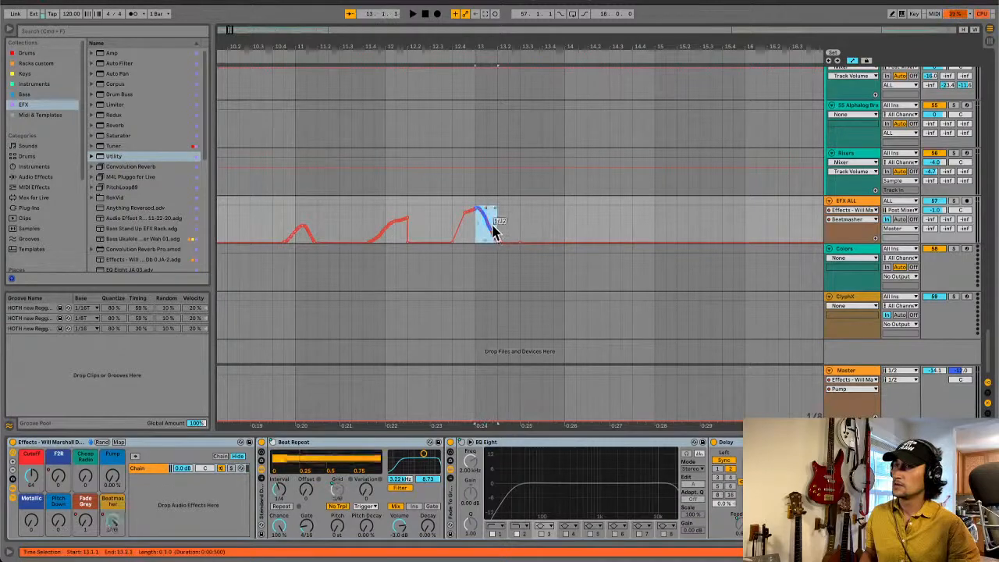
Step: Play the song from 12.2.3 and again from 11.2.1 to audition the reshaped bar 13 peak
left_click(419, 236)
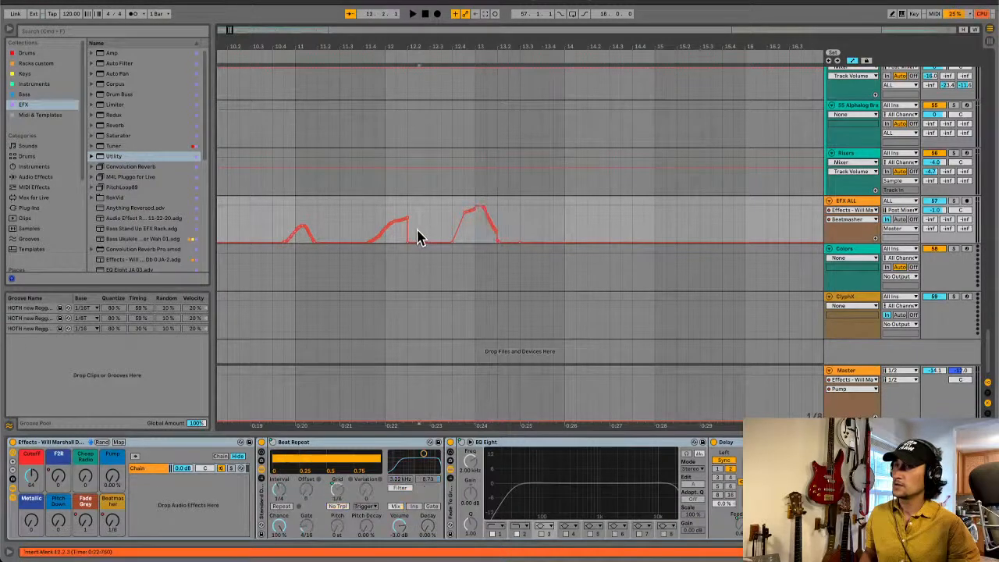
key("space")
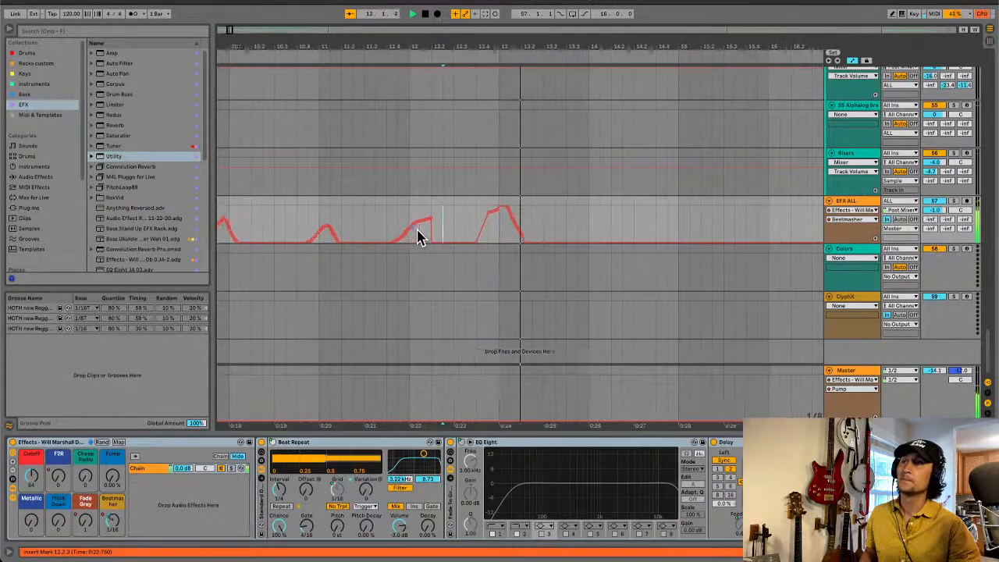
left_click(312, 228)
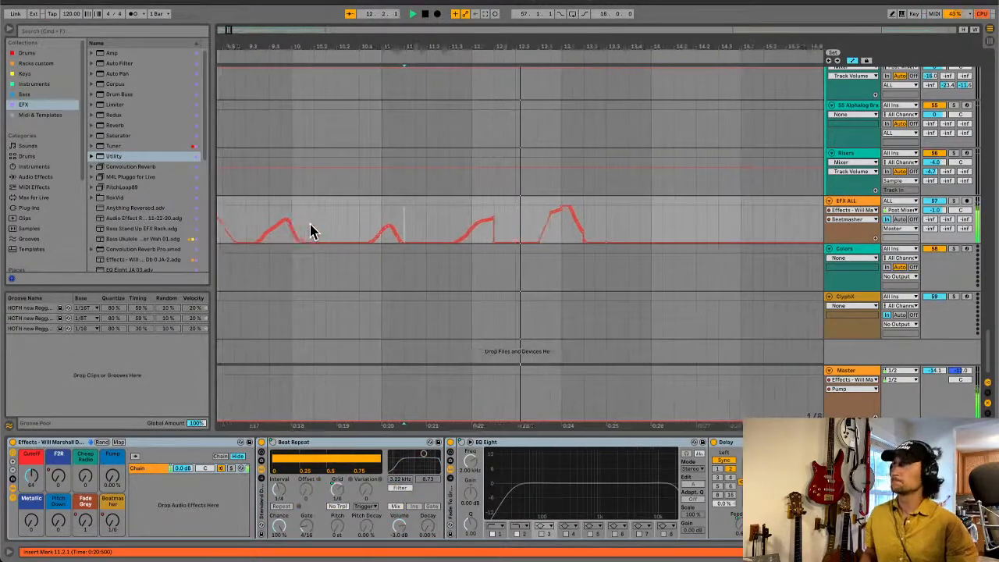
left_click(431, 220)
Step: Review the Beatmasher envelope across the whole song, then look closely again at the peaks around bars 12 and 13
key("minus")
key("minus")
key("minus")
key("minus")
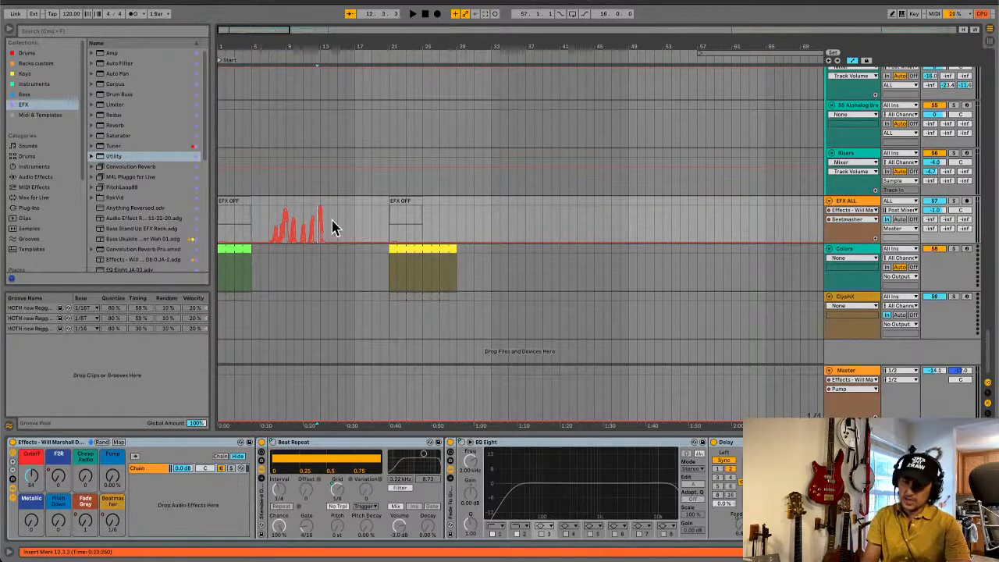
key("plus")
key("plus")
key("plus")
key("plus")
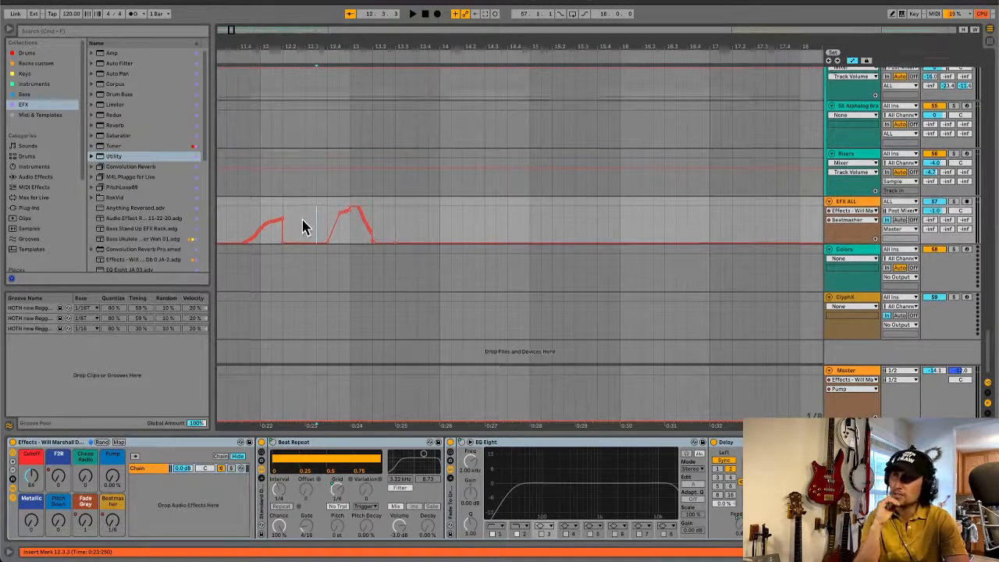
Step: Hide the automation lanes in the arrangement and place the insert marker at 12.2.3 on the Son Montuno percussion track
scroll(303, 227, "up", 3)
scroll(303, 227, "up", 8)
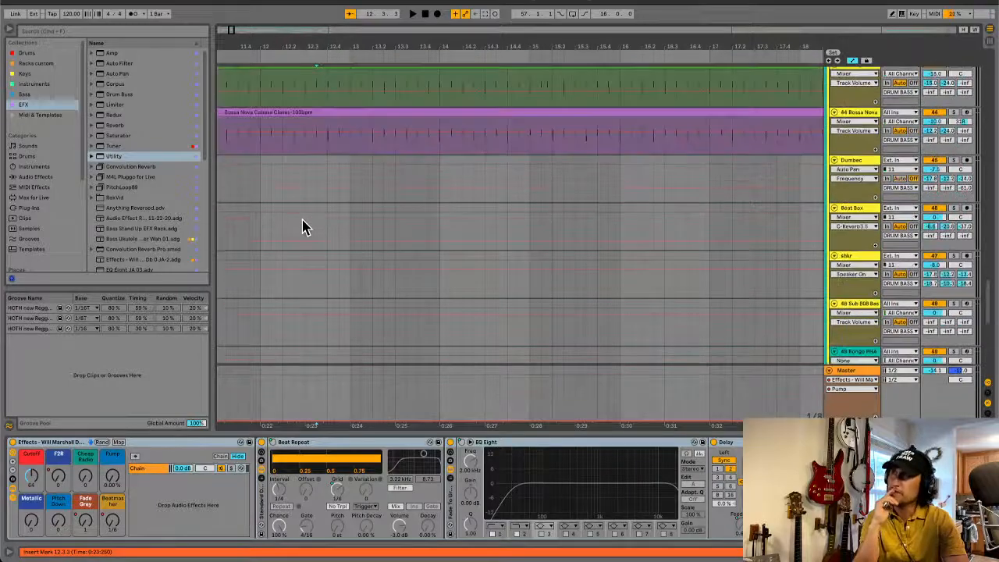
scroll(303, 226, "up", 5)
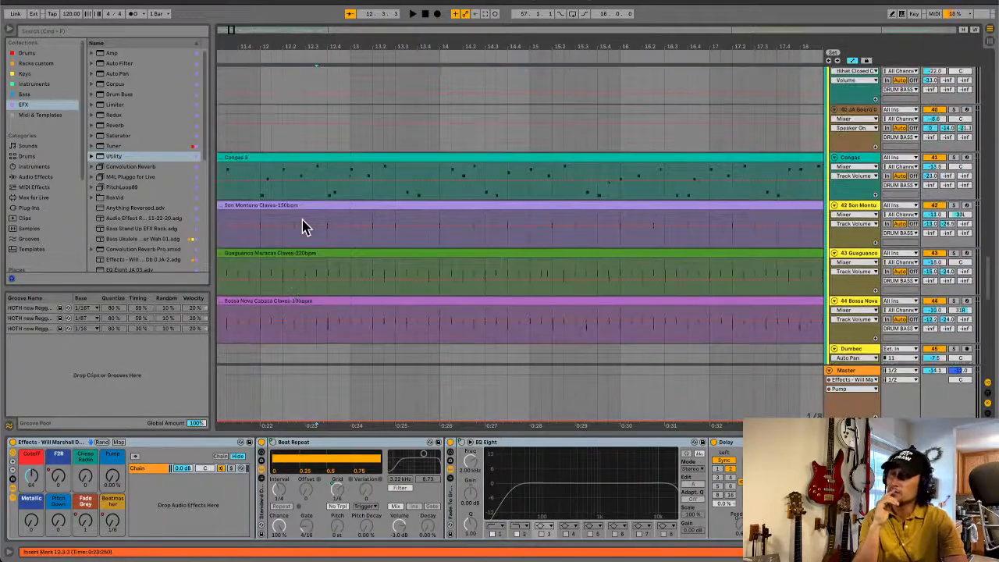
key("a")
left_click(300, 234)
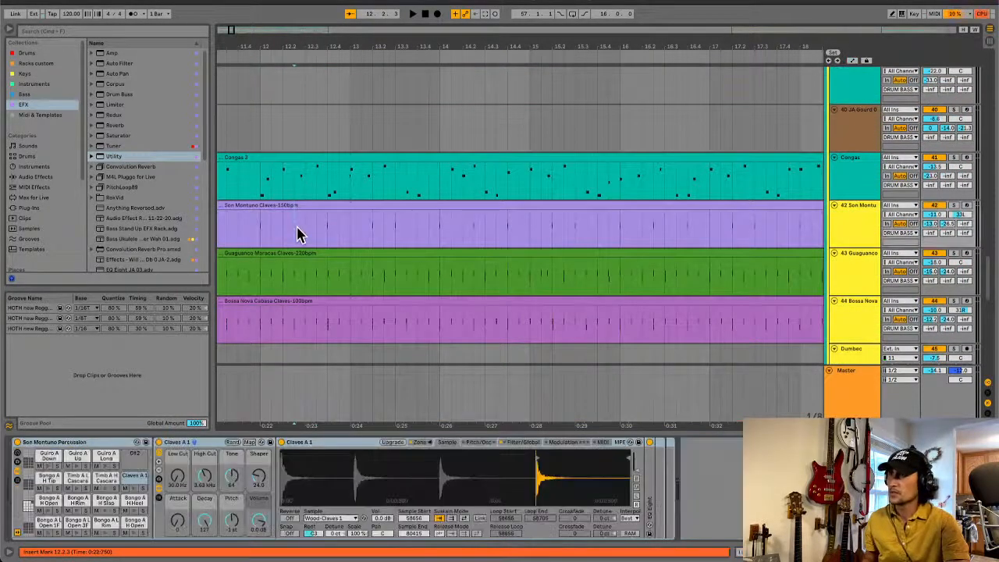
Step: Look over the full song's clips from the percussion tracks down to the effects tracks and up to the Beatbox Whisper track
key("minus")
key("minus")
key("minus")
key("minus")
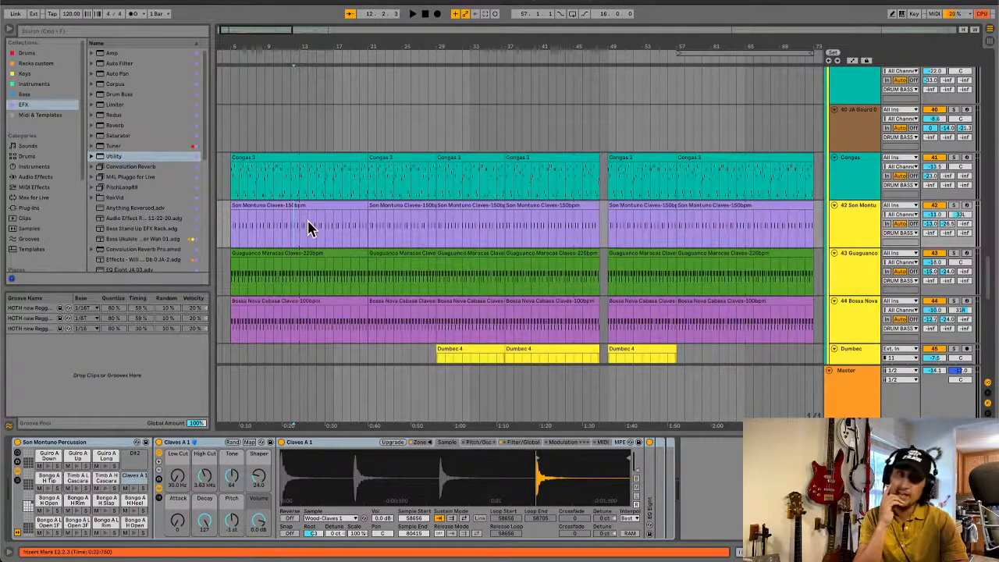
scroll(308, 227, "down", 5)
scroll(308, 227, "down", 2)
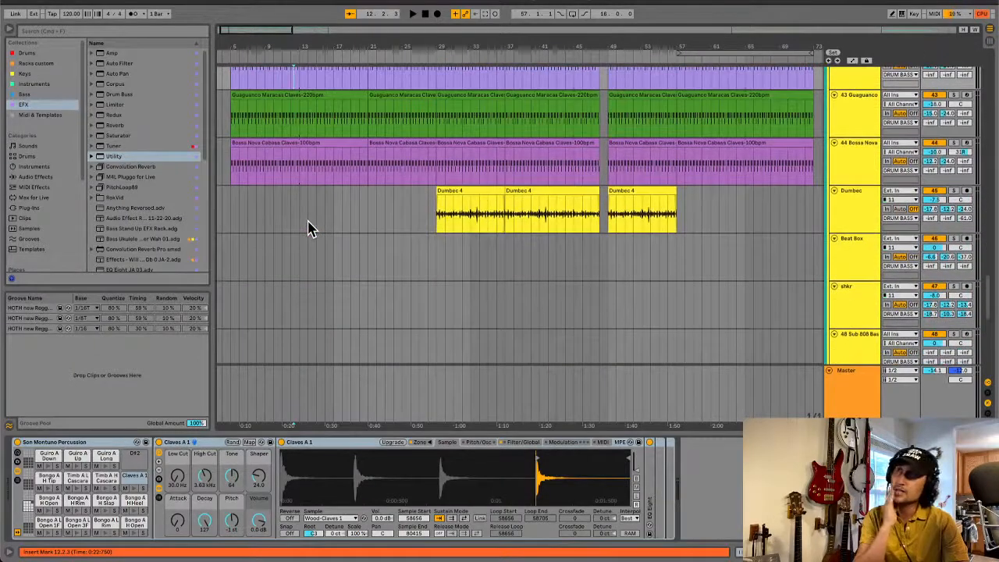
scroll(310, 228, "down", 3)
scroll(310, 228, "down", 5)
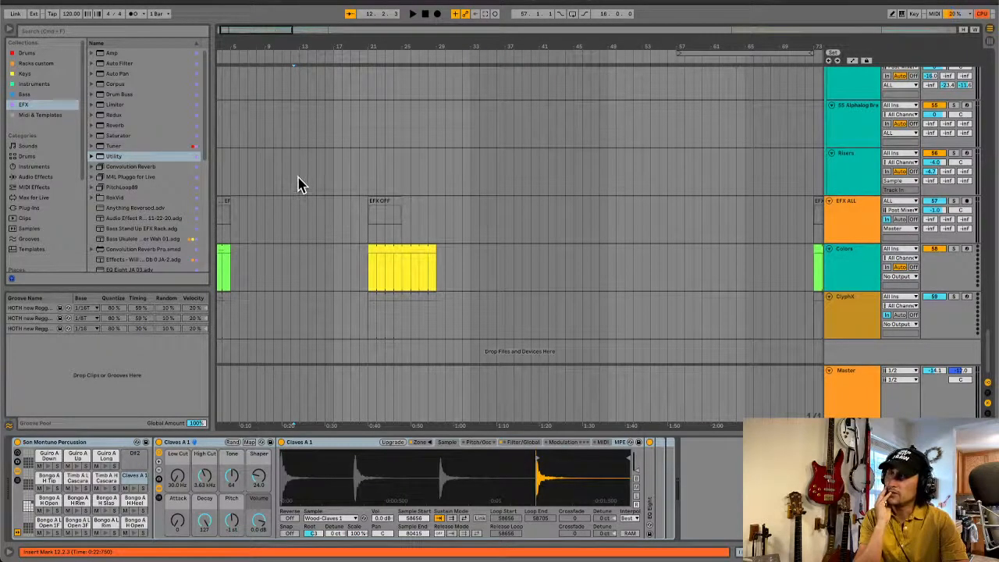
scroll(300, 185, "up", 8)
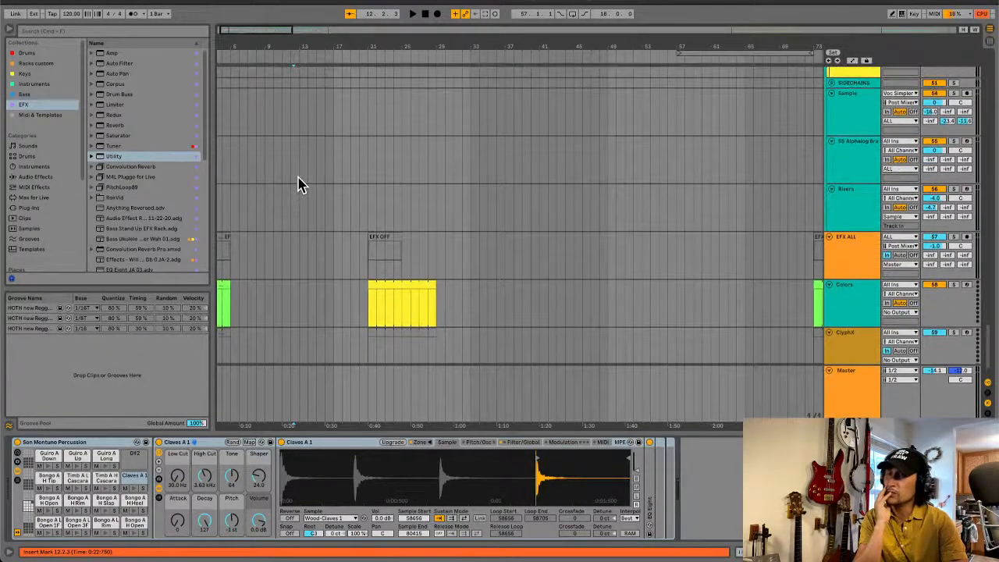
scroll(301, 185, "up", 10)
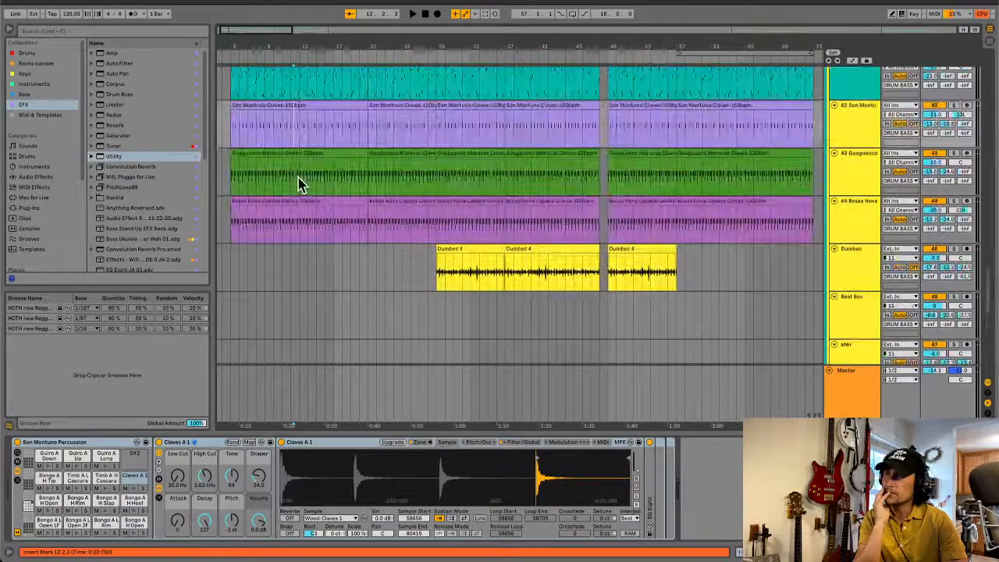
scroll(301, 185, "up", 10)
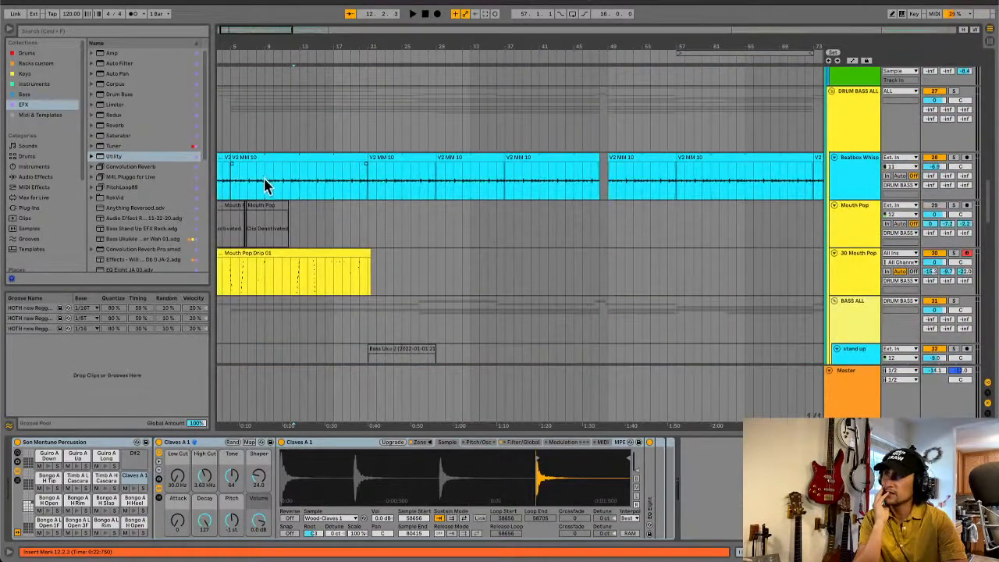
Step: Split the Beatbox Whisper clip at 9.1.1 and 13.1.1 to isolate a four-bar section
left_click_drag(266, 188, 296, 193)
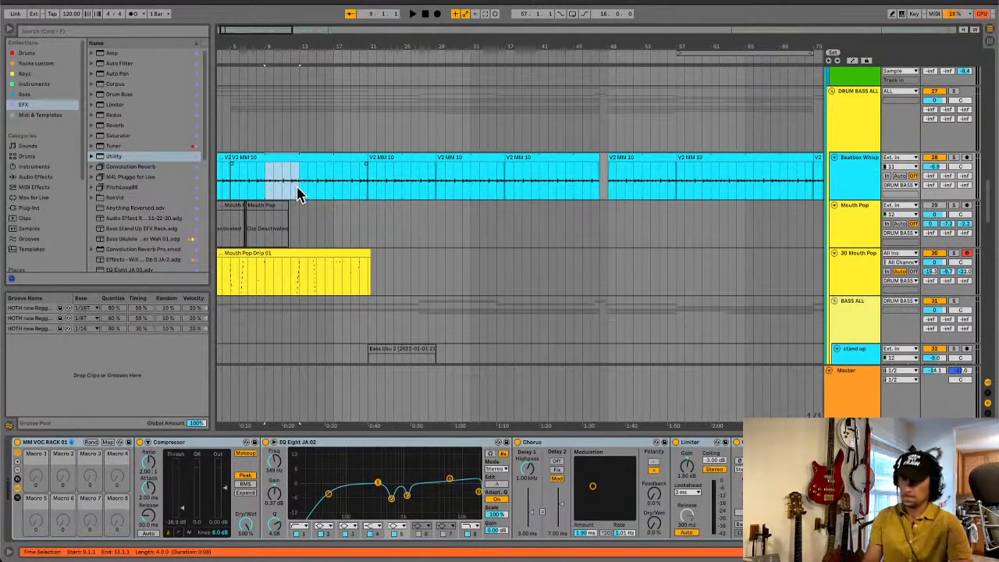
scroll(297, 187, "up", 8)
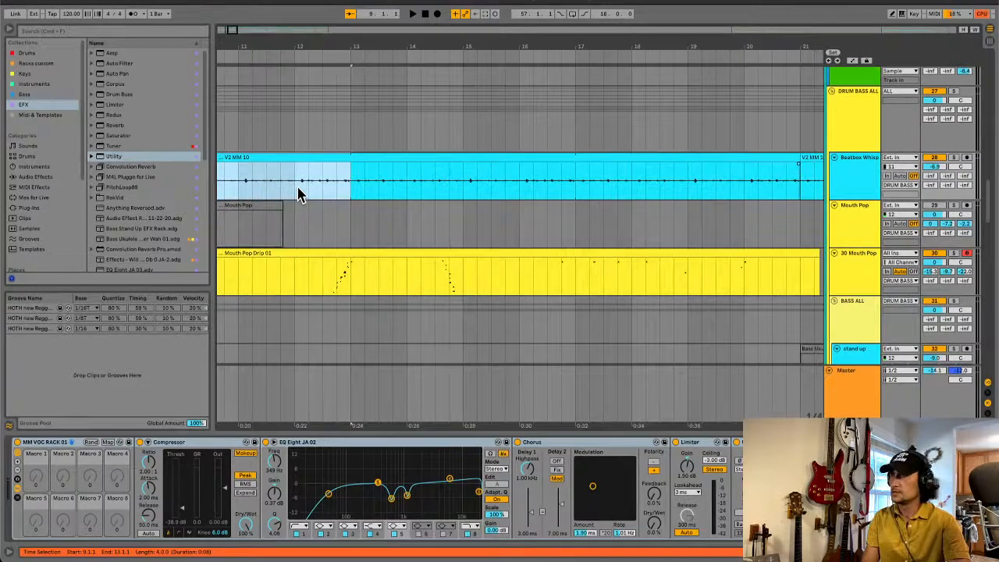
scroll(297, 194, "down", 6)
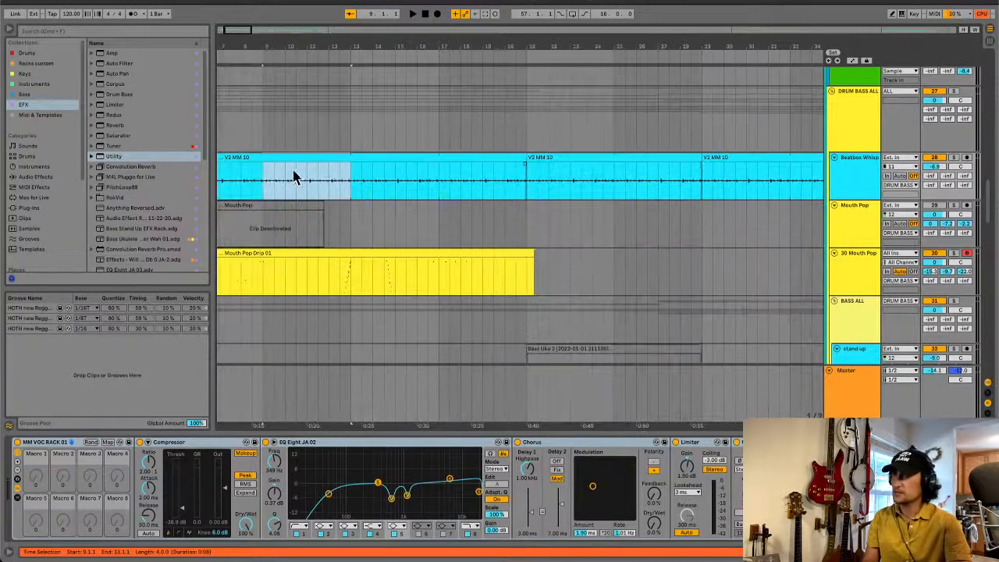
key("super+e")
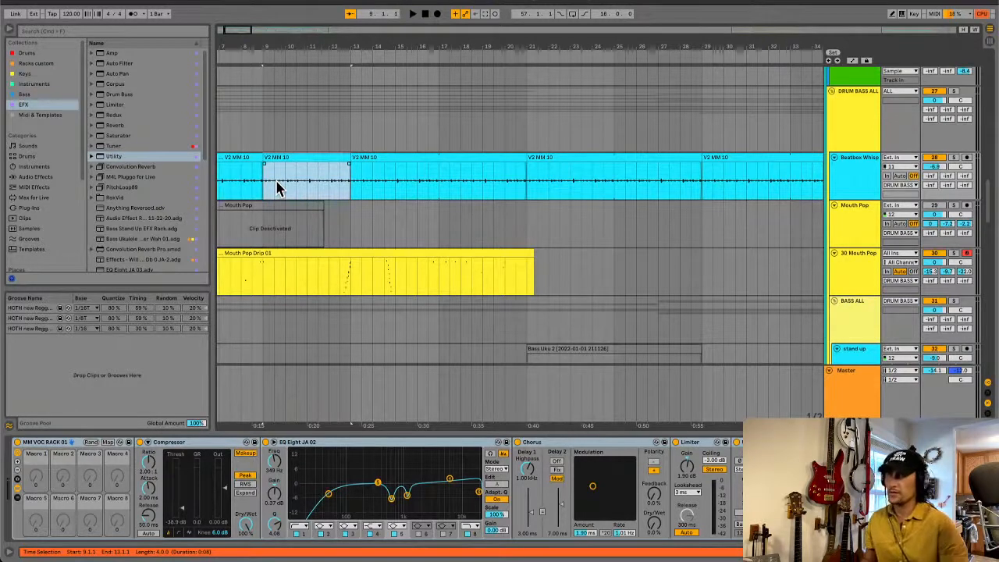
Step: Solo the Beatbox Whisper track, set its volume to 0 dB and play the four-bar clip from 9.1.1
left_click(953, 157)
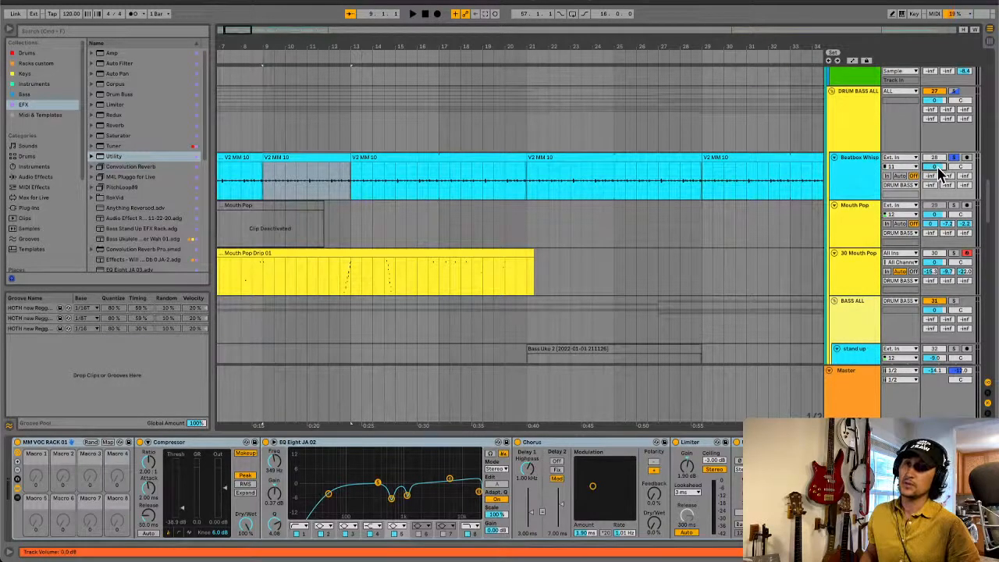
left_click(305, 159)
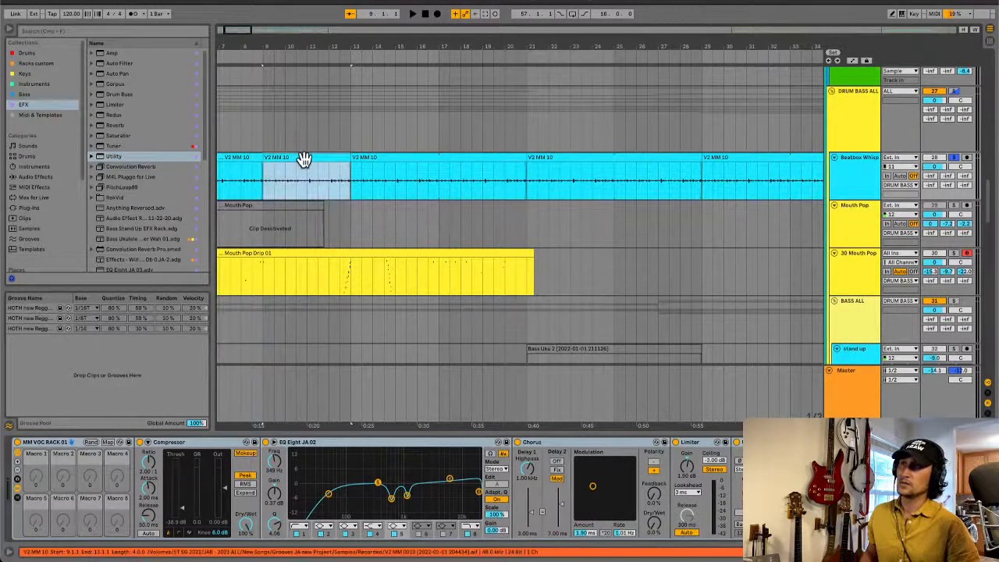
key("space")
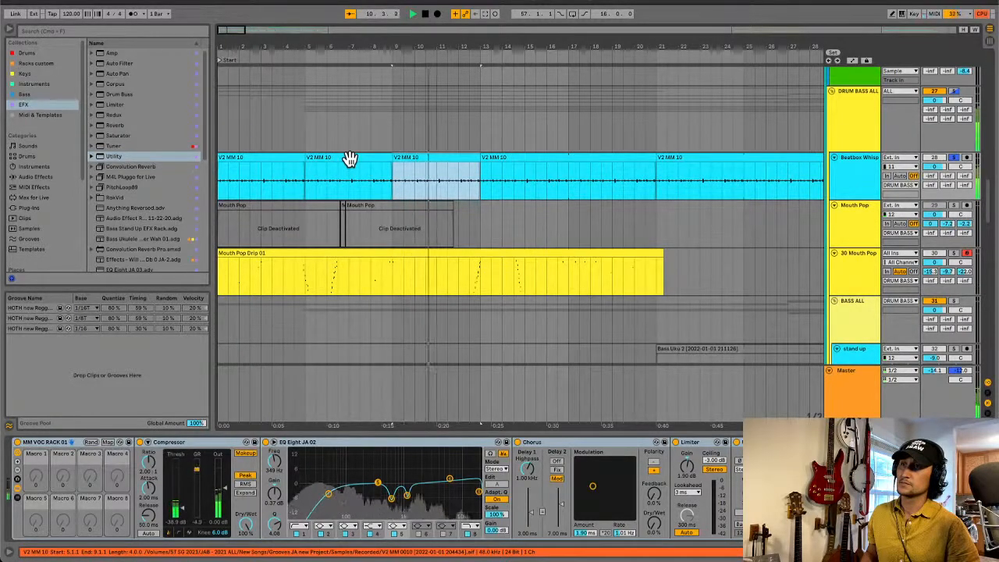
Step: Export the four-bar Beatbox Whisper clip from 9.1.1 as a 24-bit WAV and name the file Beatbox Whisper 01
left_click(434, 160)
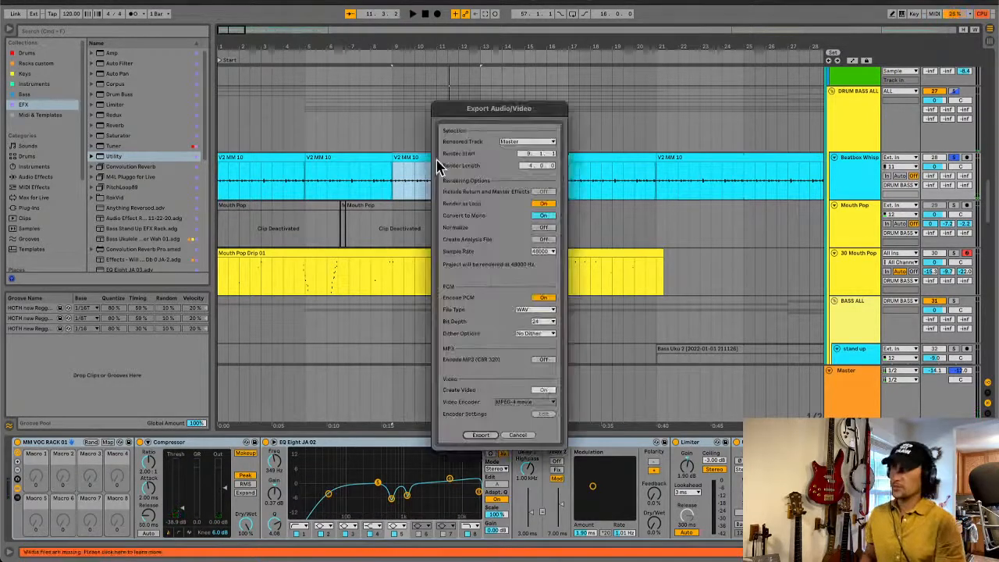
key("ctrl+shift+r")
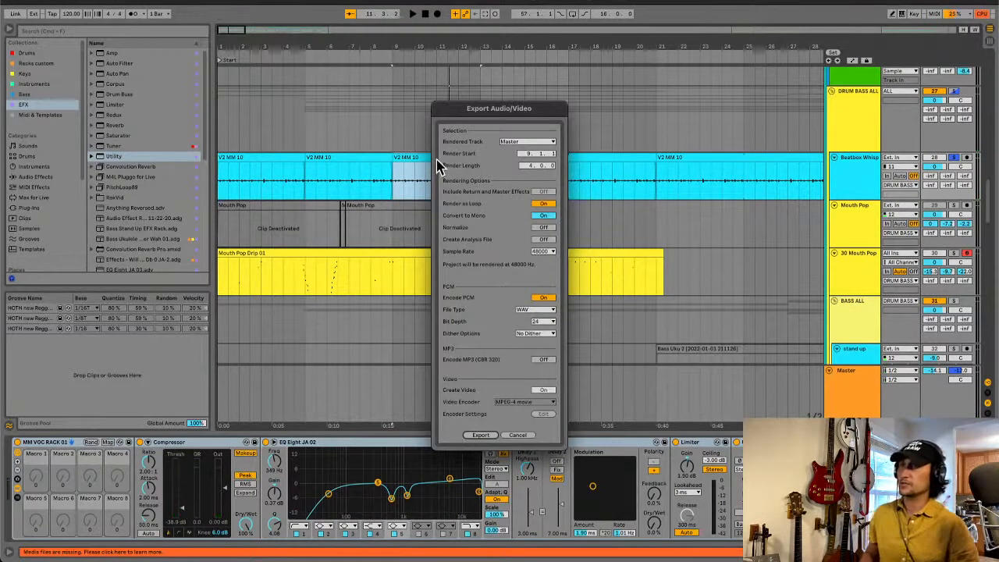
left_click(486, 439)
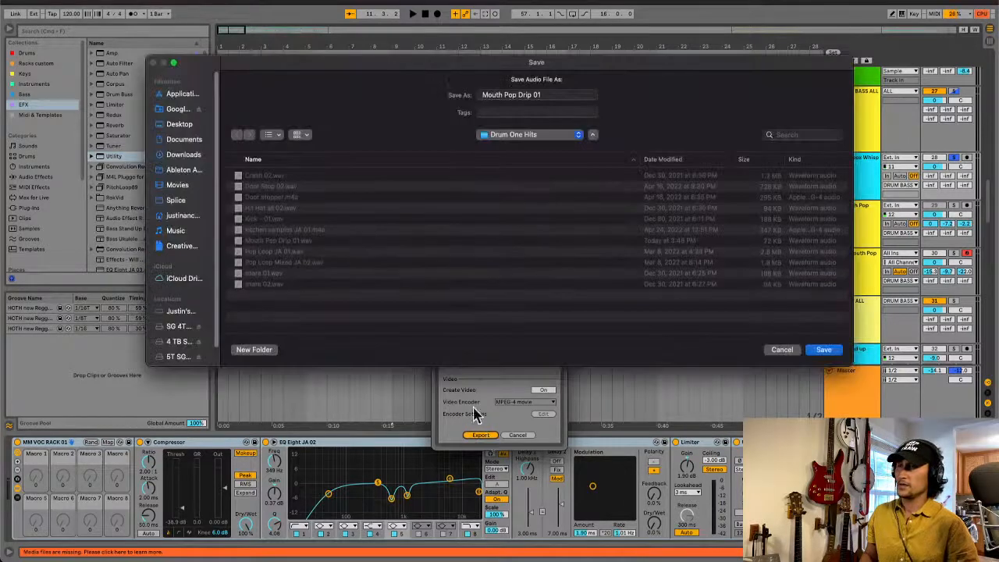
left_click(546, 94)
key("super+a")
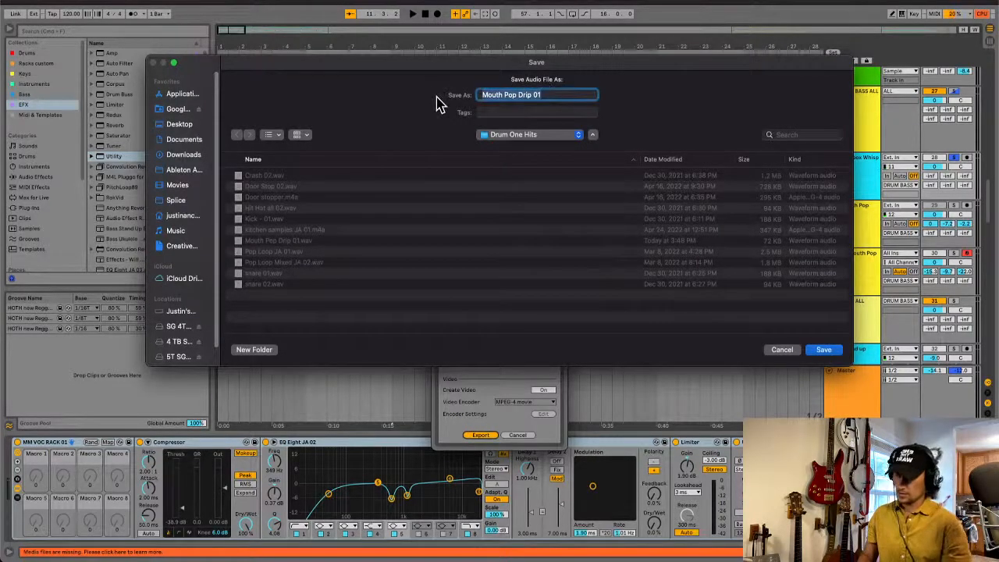
type("Beatbox")
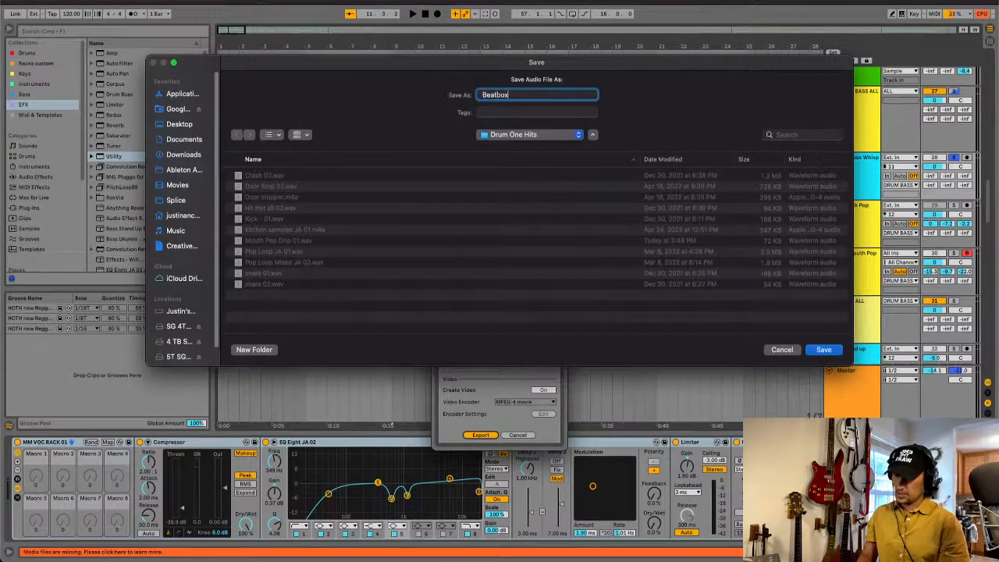
type(" Whisper 01")
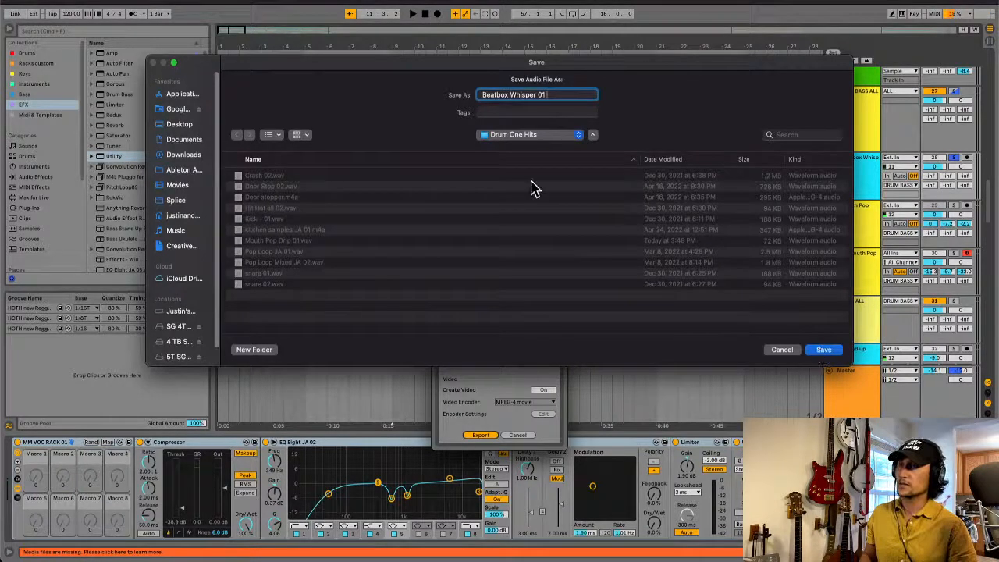
Step: Choose the Beats folder as the export destination and extend the file name to Beatbox Whisper 01 120 BPM
left_click(527, 141)
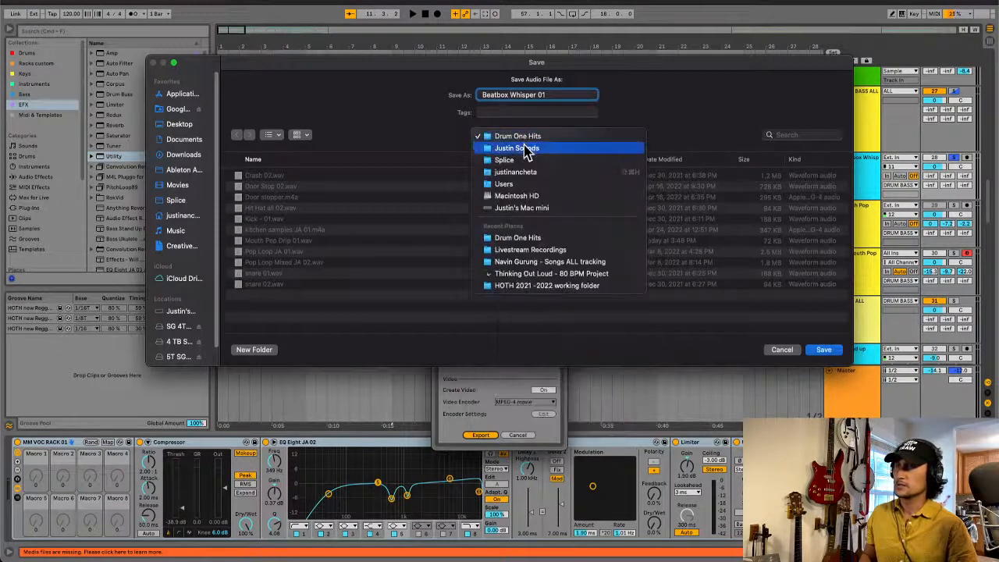
left_click(527, 149)
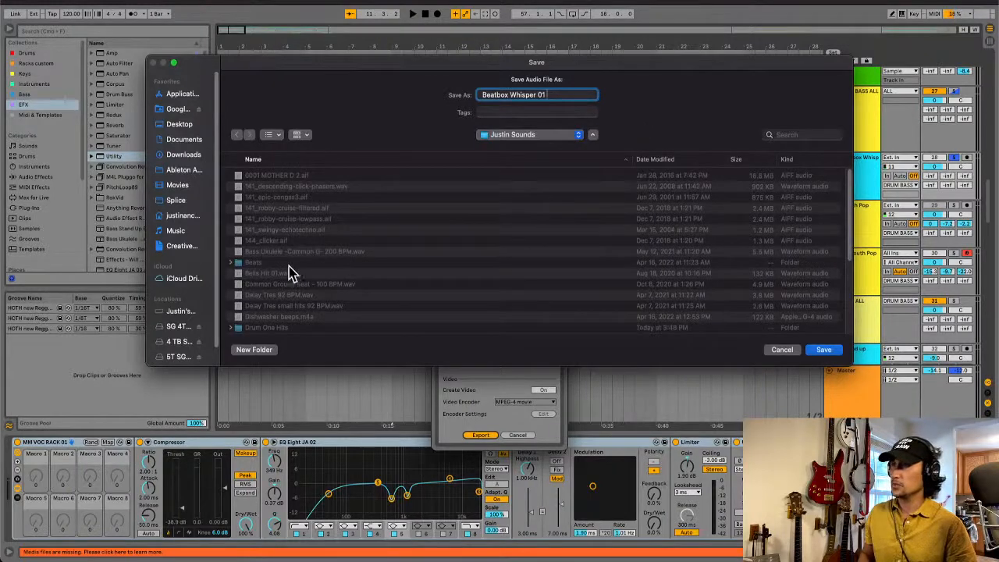
scroll(260, 271, "down", 5)
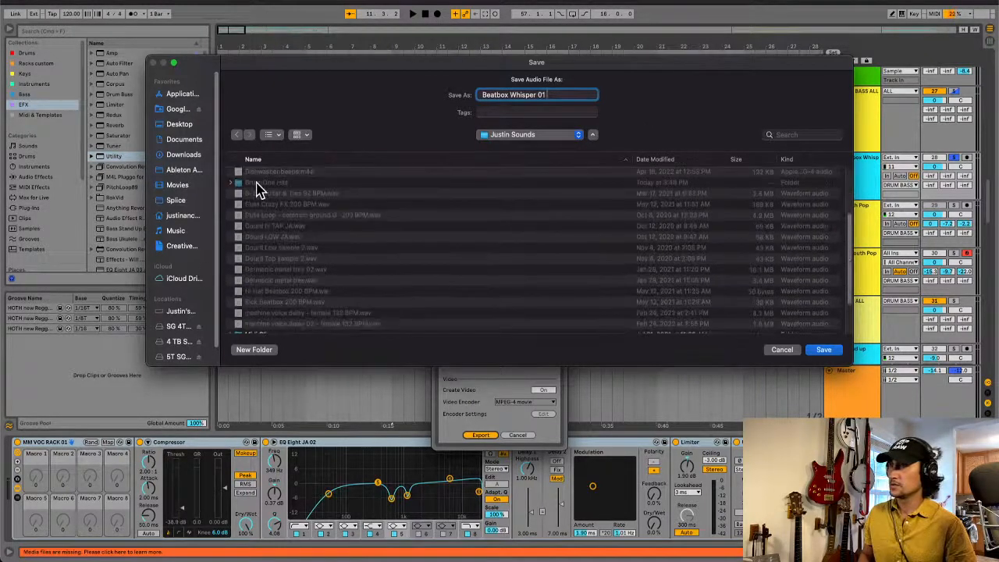
scroll(260, 275, "down", 3)
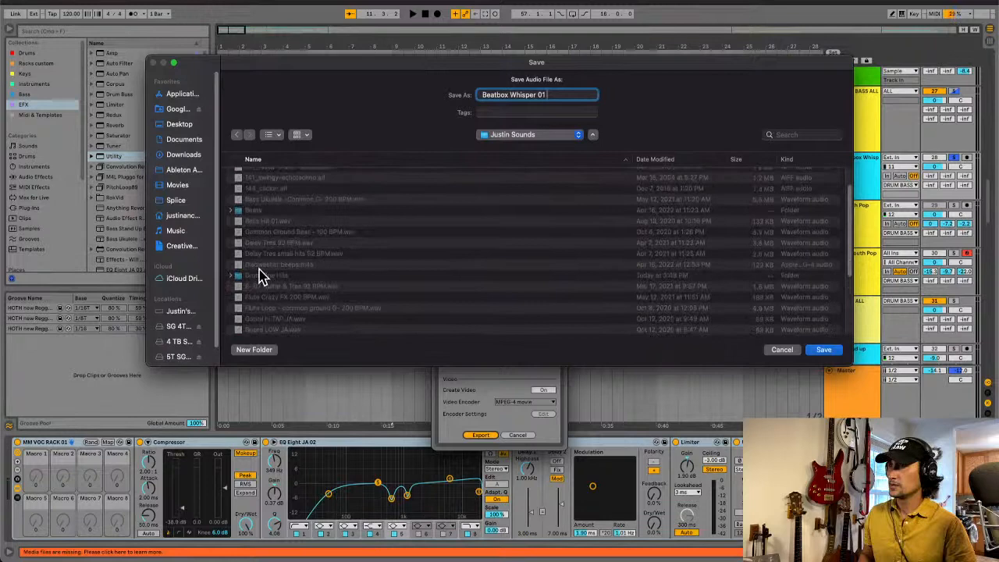
double_click(257, 212)
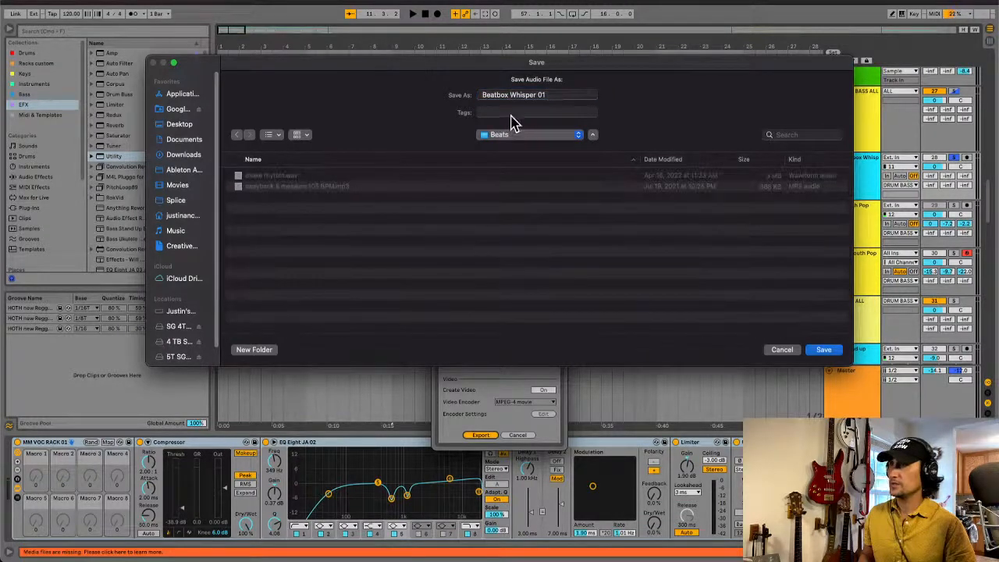
left_click(571, 95)
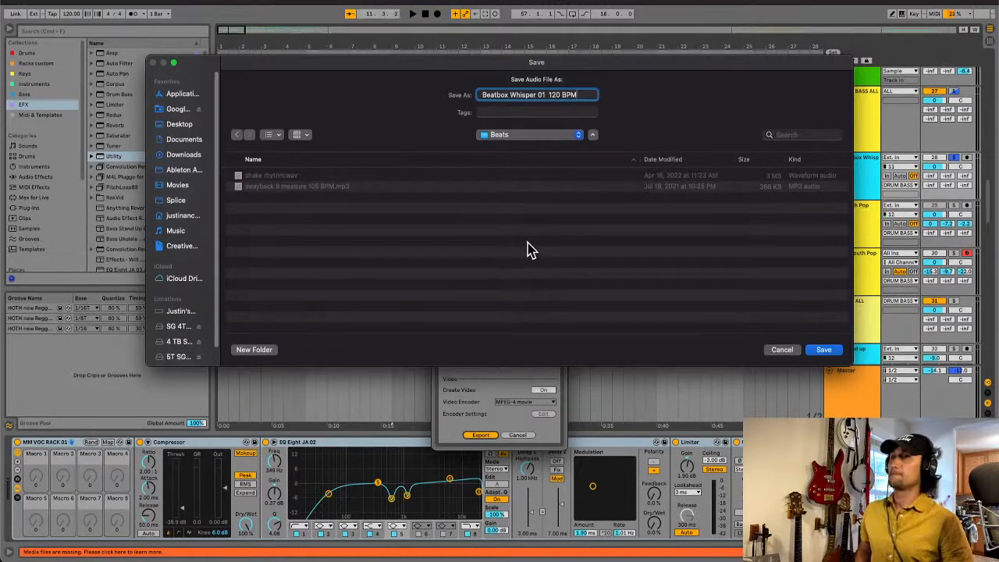
Step: Save the exported Beatbox Whisper loop in the Beats folder and insert a MIDI track below the Beatbox Whisper track
left_click(825, 351)
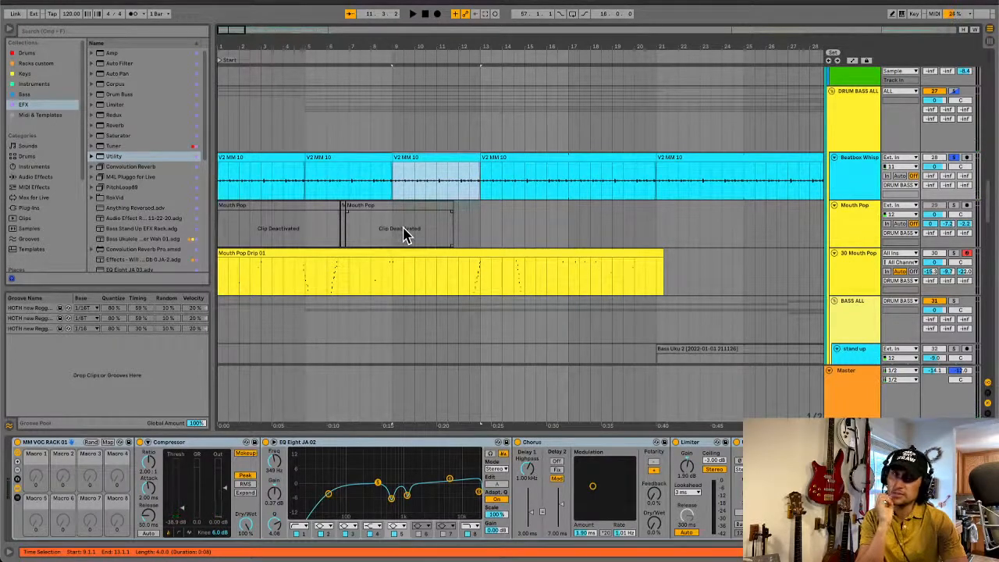
left_click(429, 158)
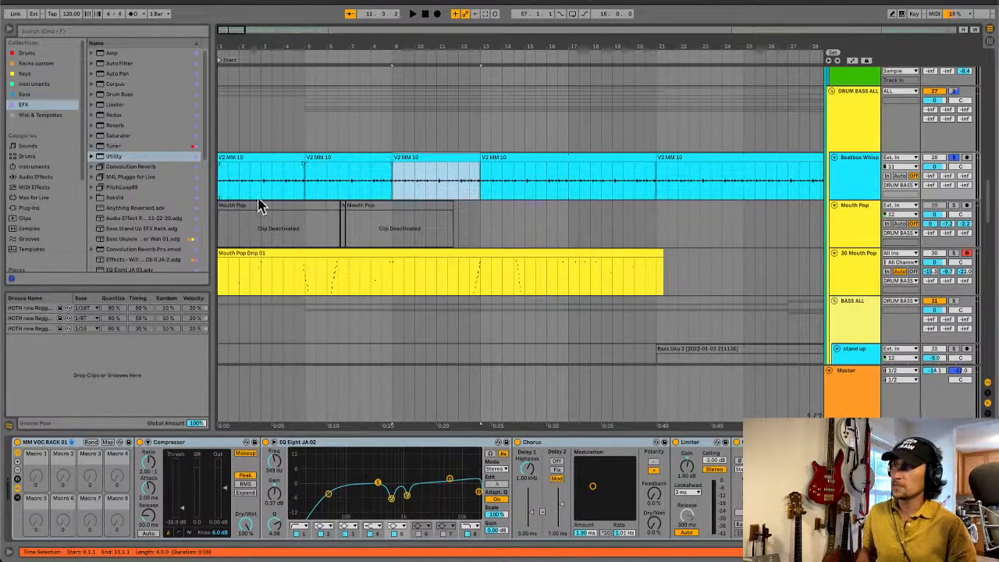
left_click(856, 176)
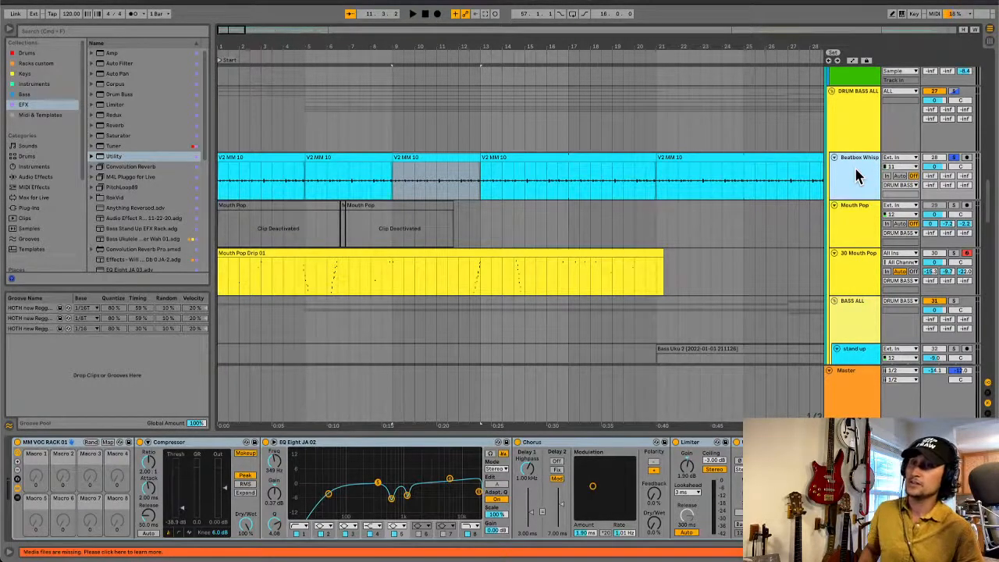
key("super+shift+t")
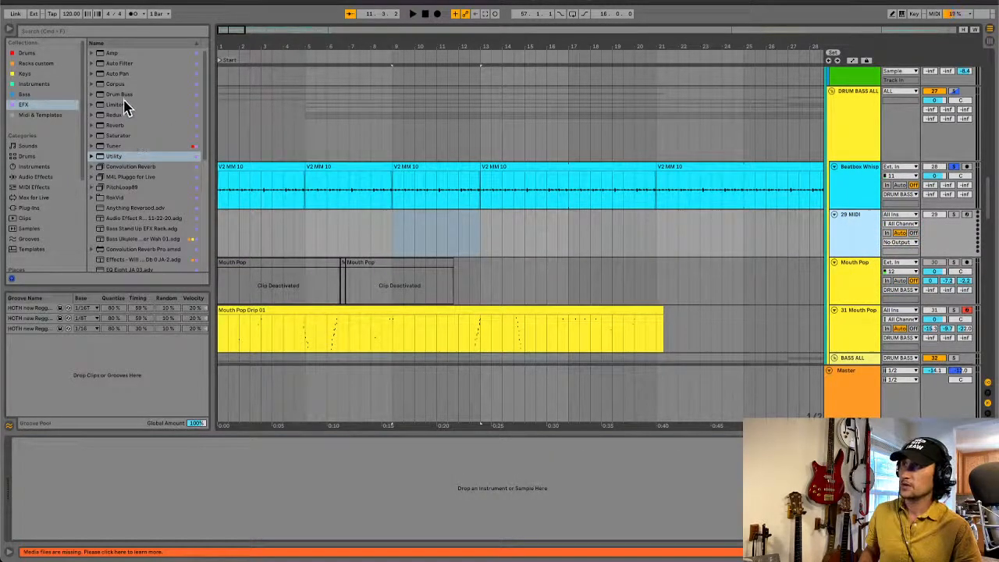
Step: Browse the instrument, effect and drum collections and load 707 Cannibals Kit.adg onto the new MIDI track
left_click(30, 85)
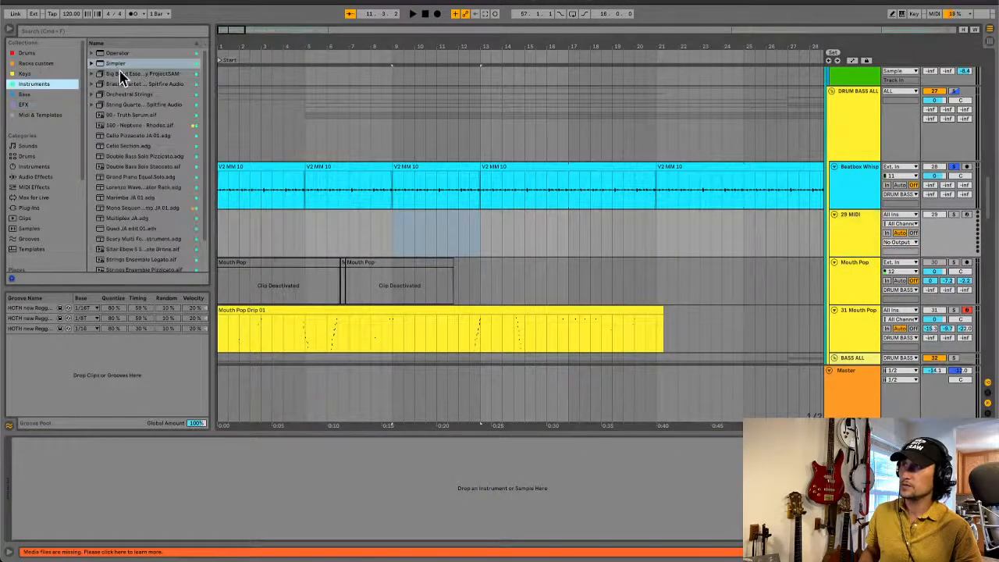
left_click(30, 52)
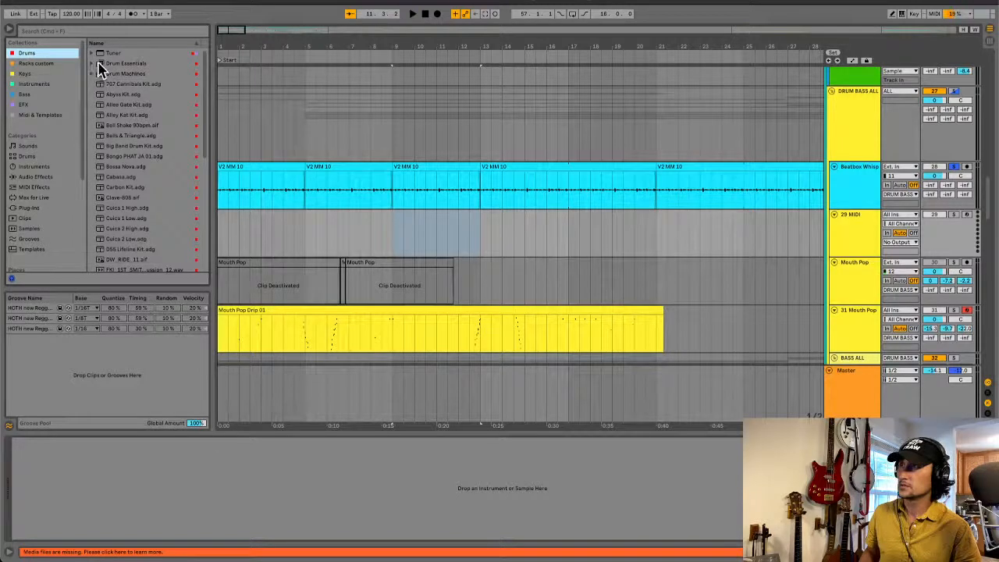
left_click(92, 64)
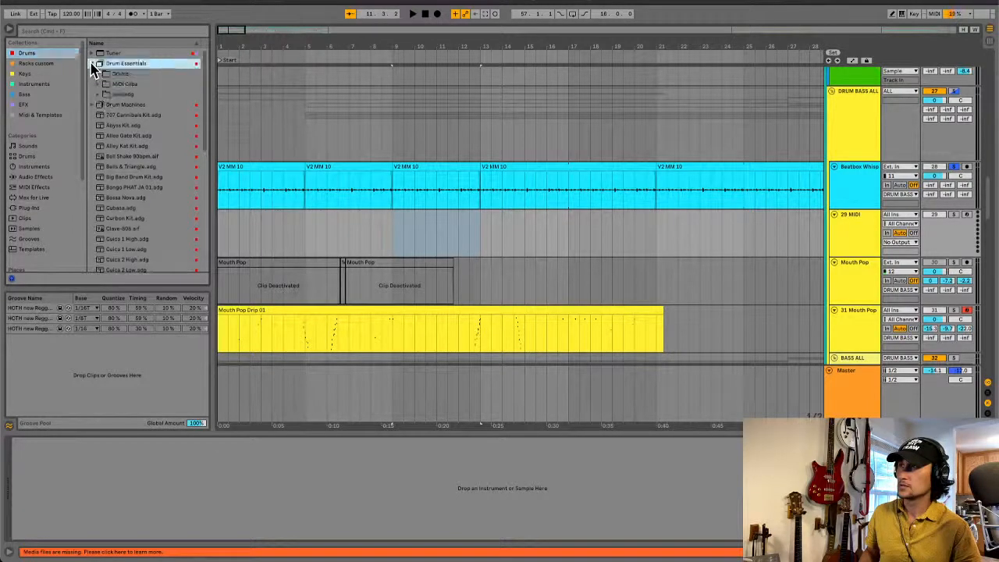
left_click(99, 75)
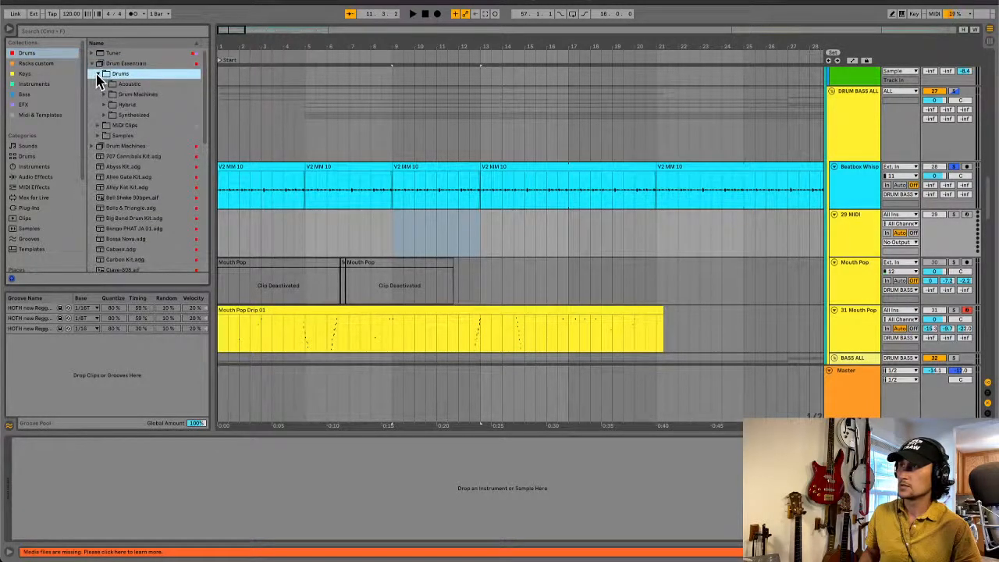
left_click(97, 74)
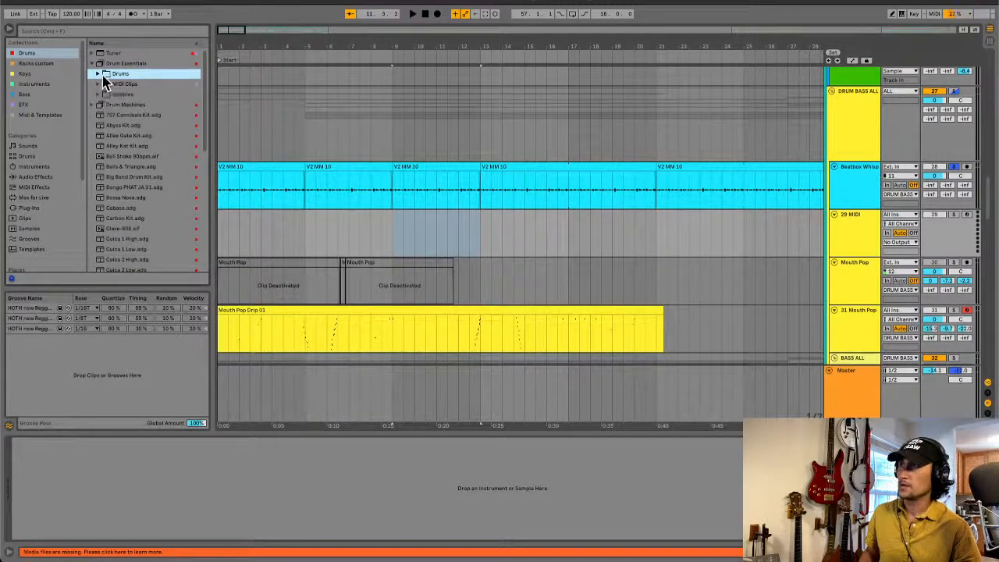
left_click(30, 85)
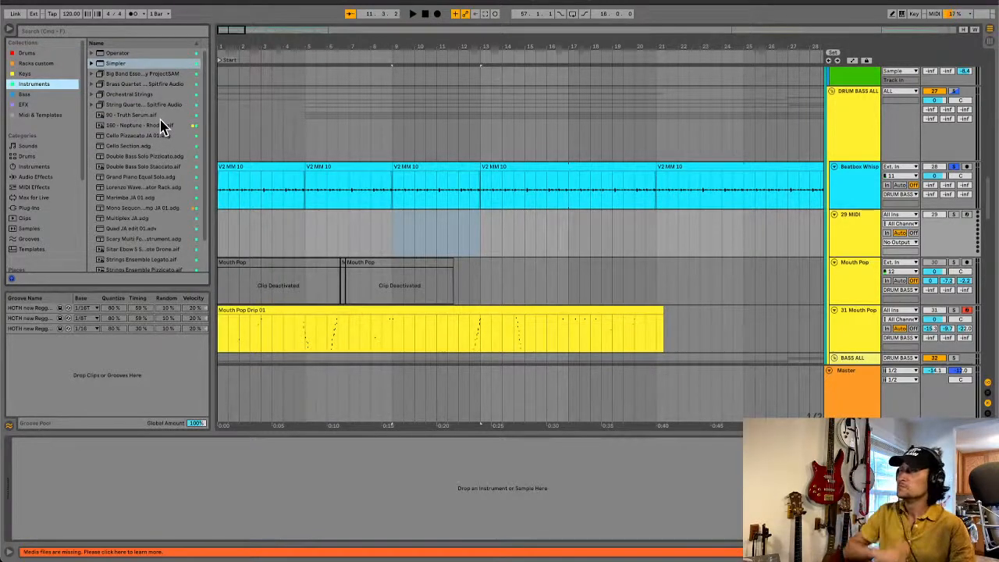
left_click(35, 105)
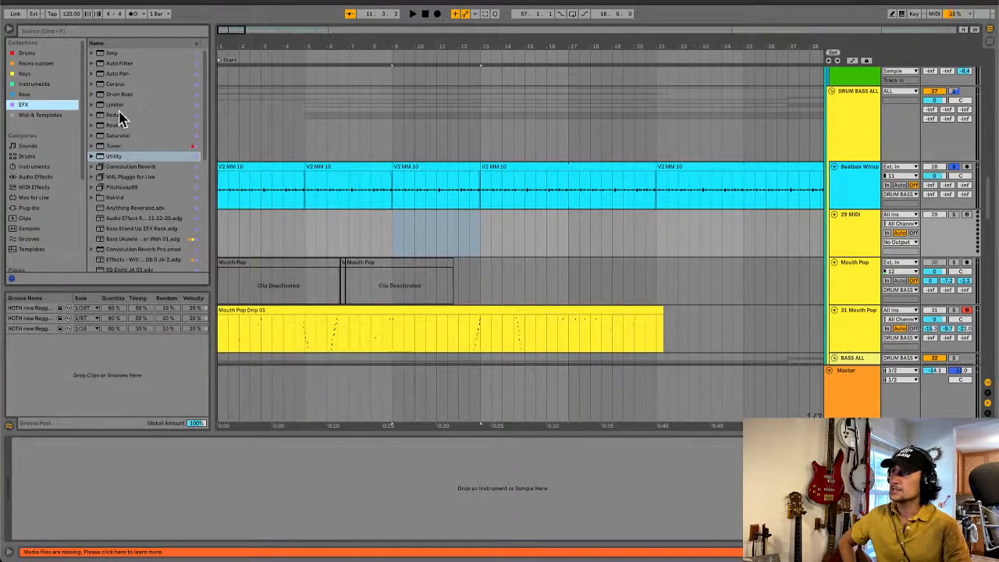
left_click(33, 74)
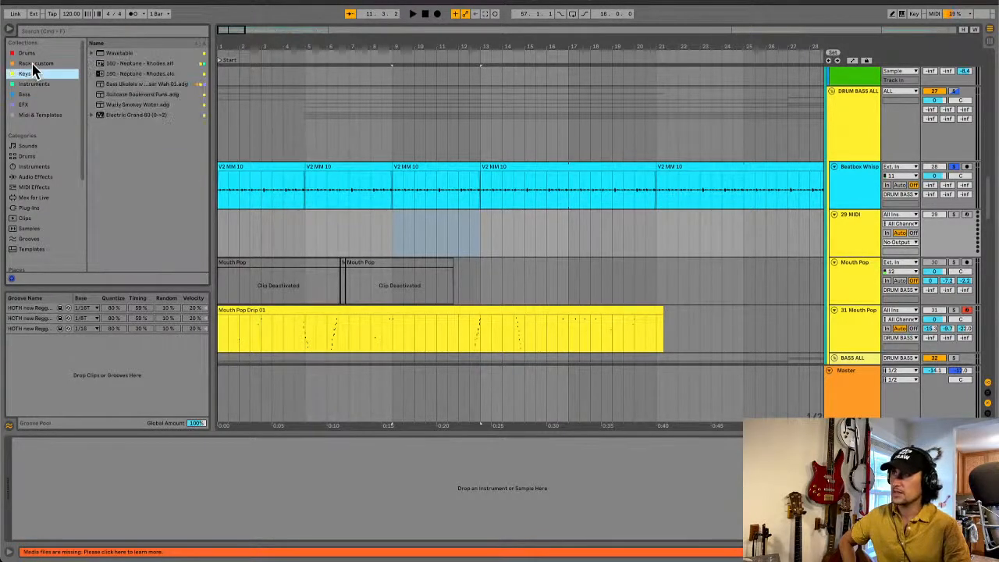
left_click(34, 64)
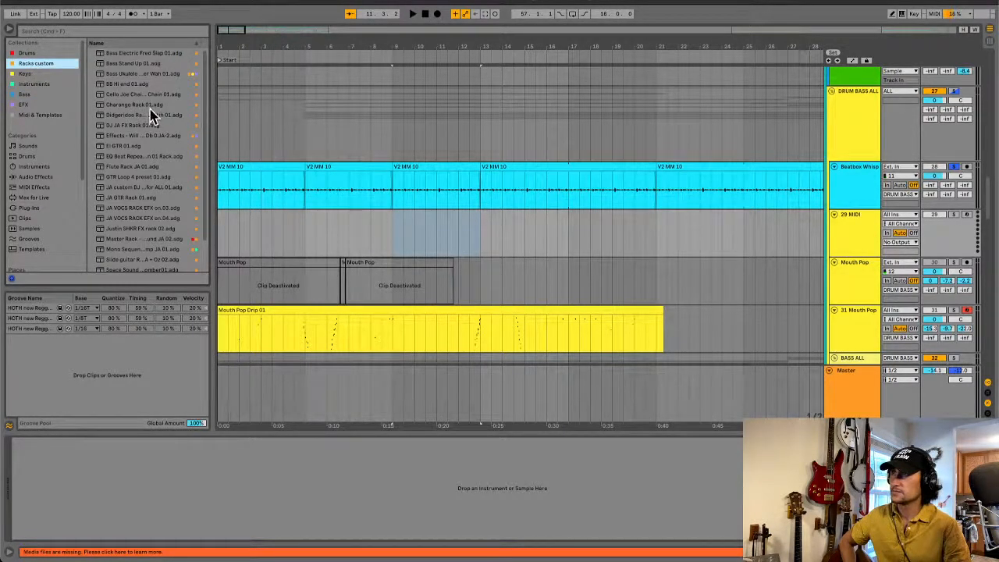
left_click(32, 83)
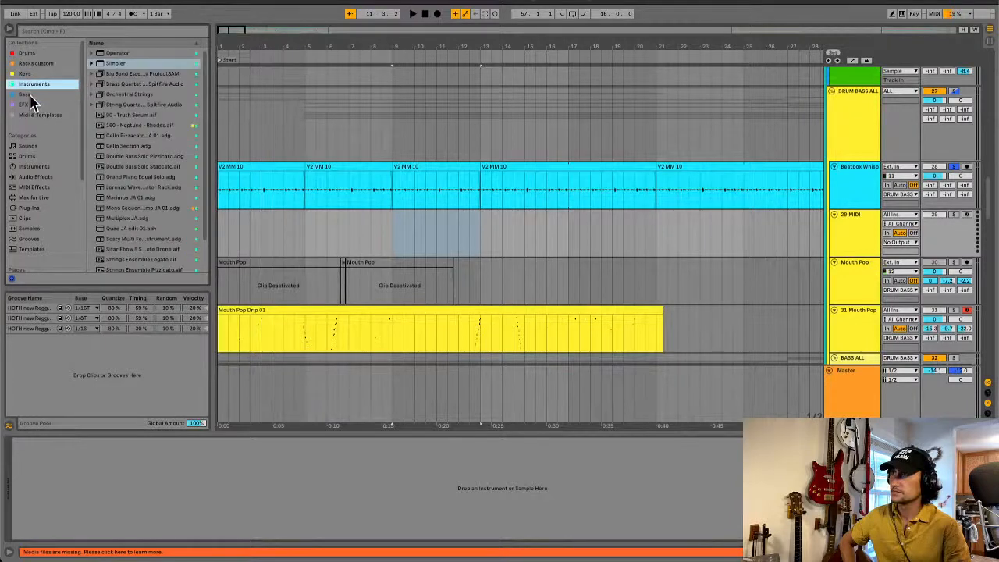
left_click(26, 53)
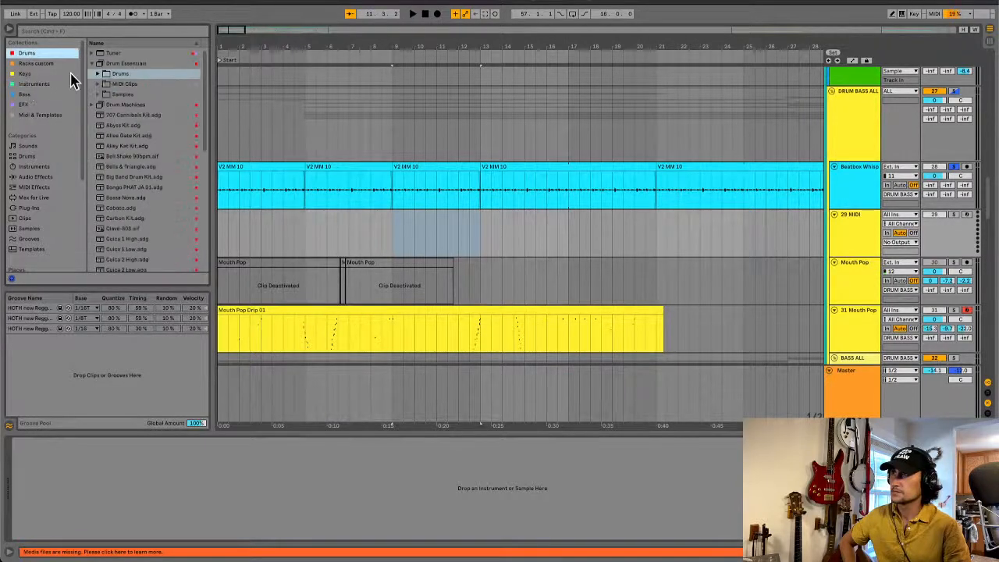
left_click(114, 116)
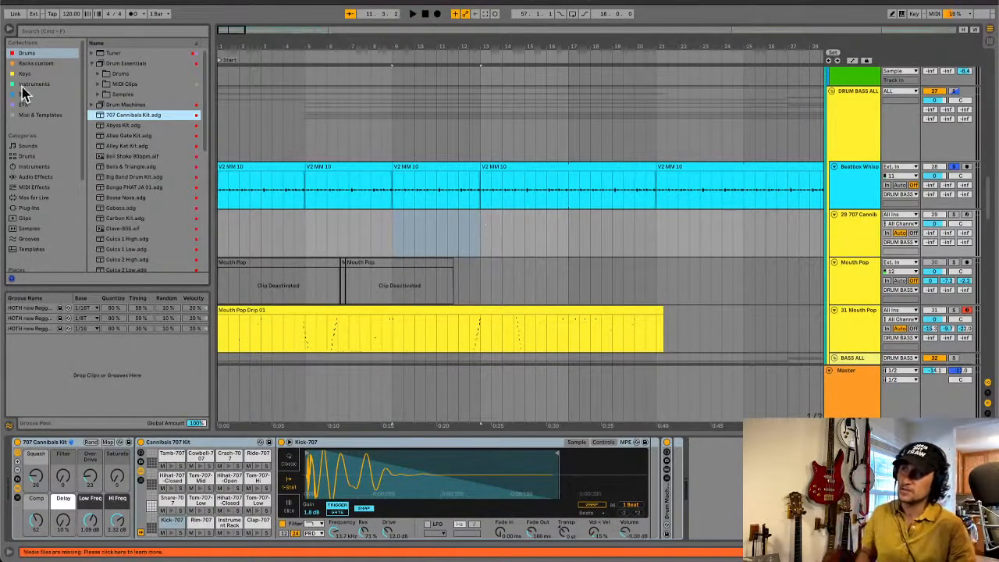
Step: Inspect the Tomb-707, Clap-707 and Kick-707 pads of the Cannibals 707 Kit
left_click(303, 238)
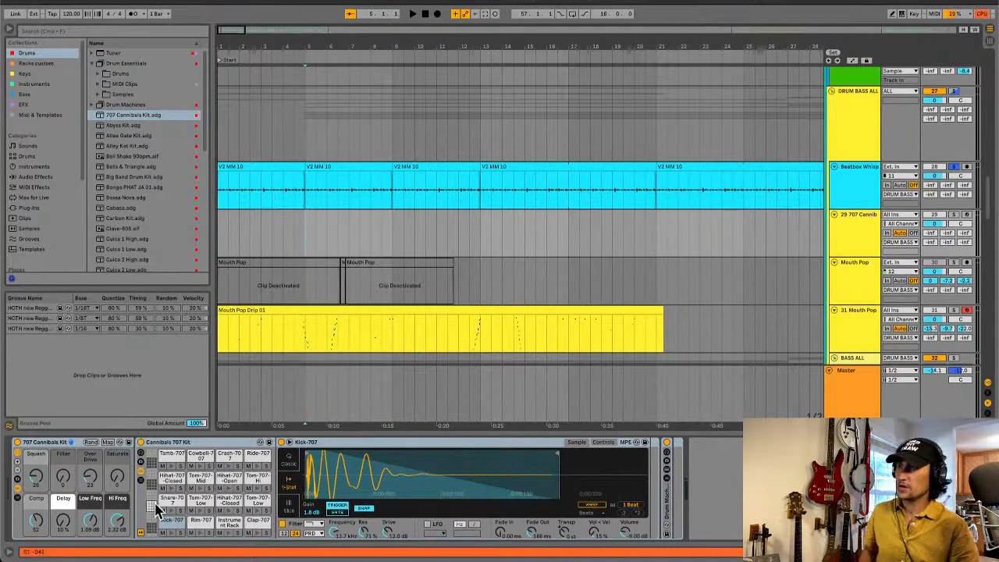
left_click(170, 461)
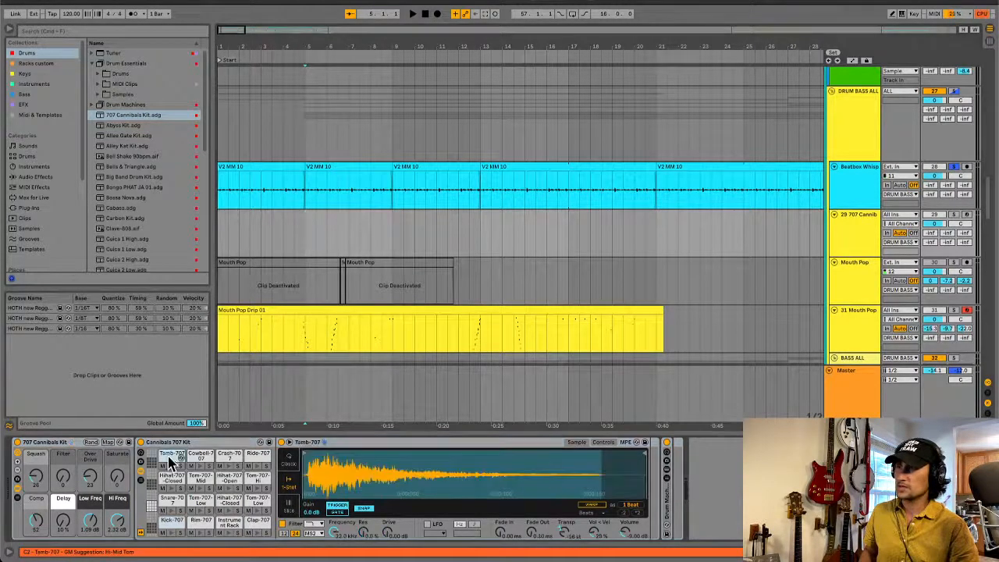
left_click(258, 527)
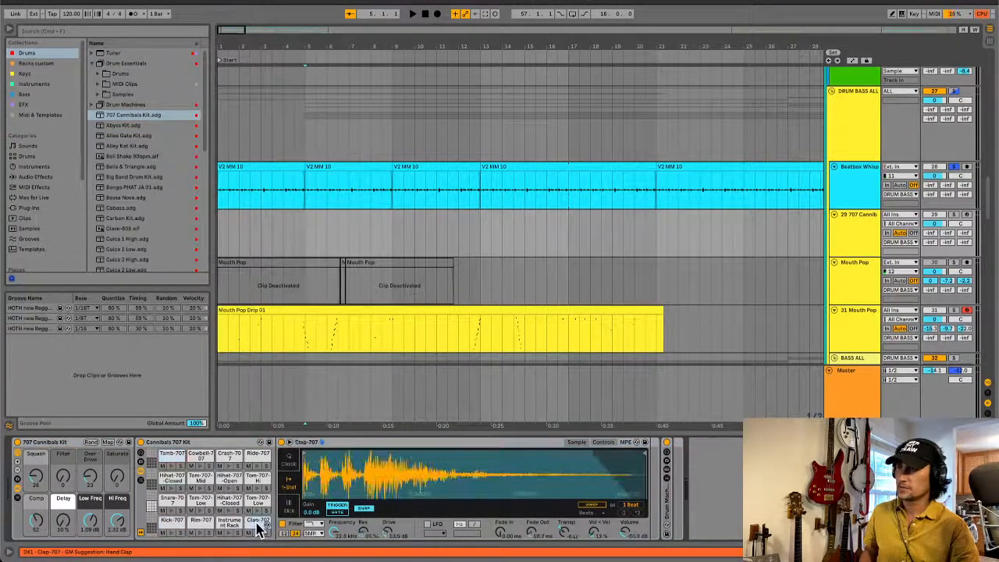
left_click(173, 528)
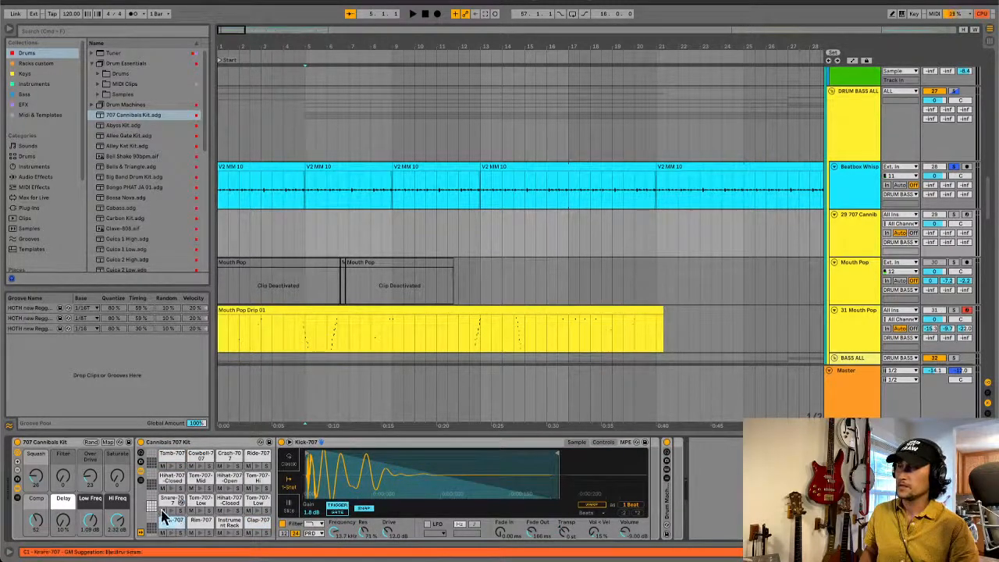
Step: Load Beatbox Whisper 01 120 BPM.wav from the Beats folder in Finder onto the empty drum rack pads E3, F3 and F#3
left_click(153, 503)
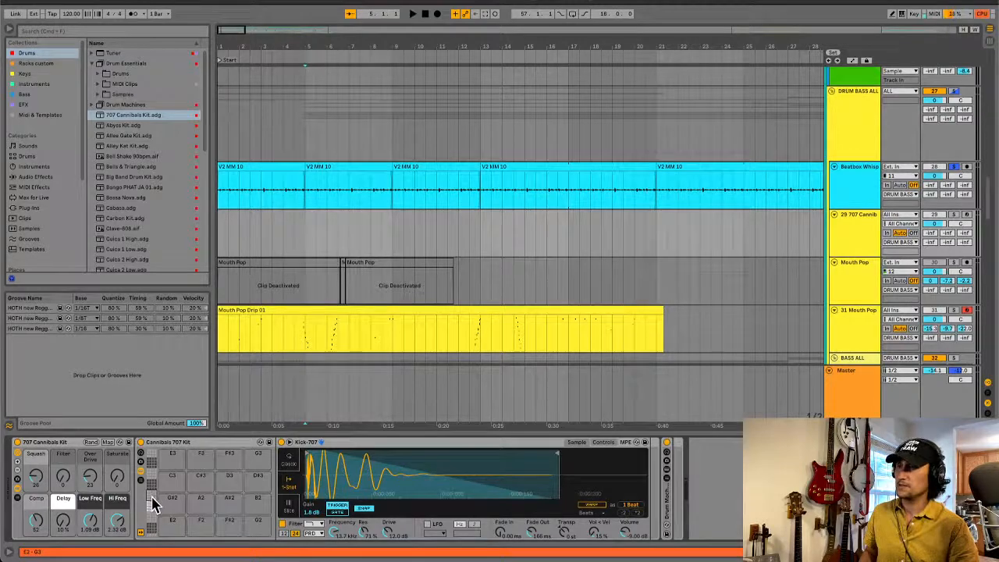
key("super+Tab")
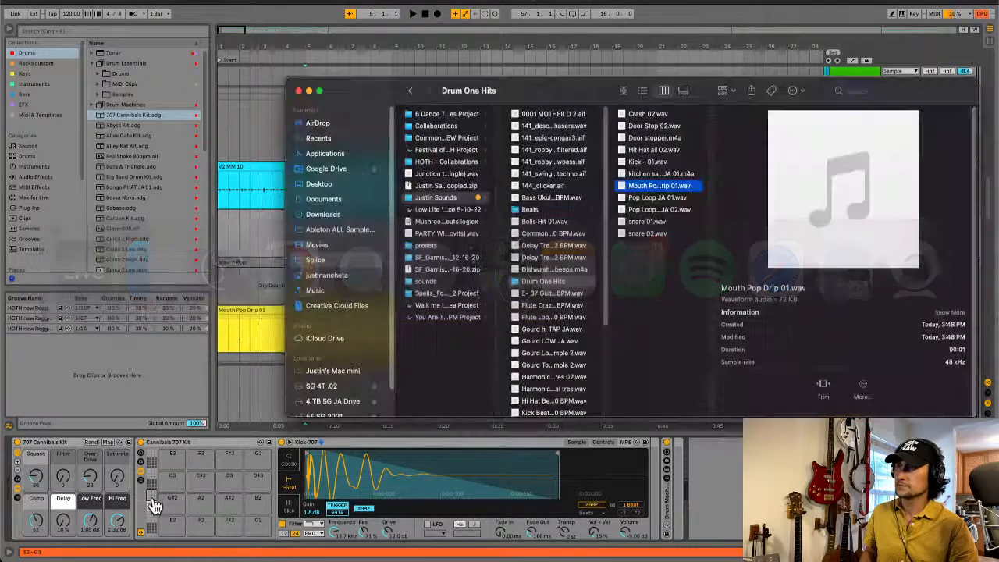
left_click(540, 210)
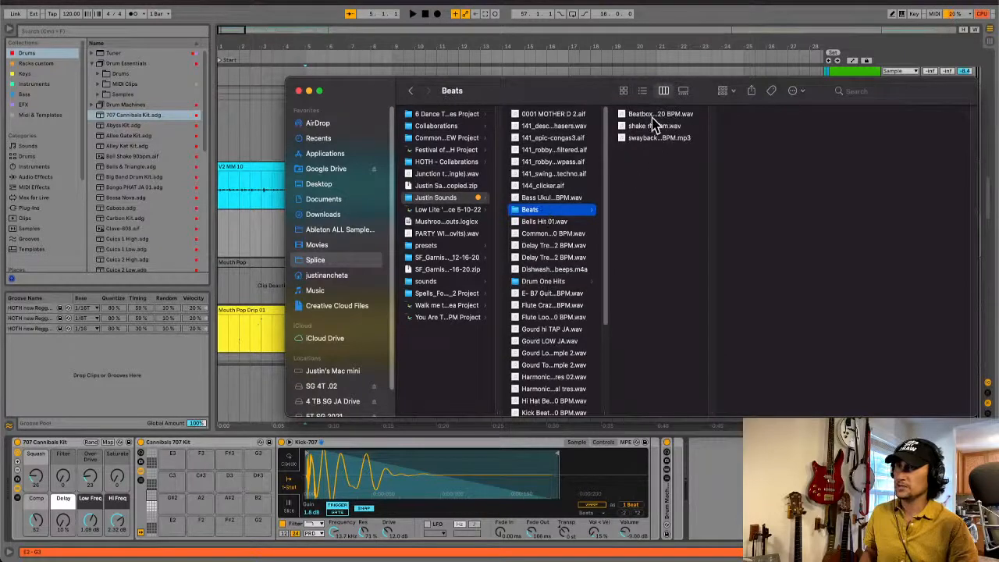
left_click(654, 116)
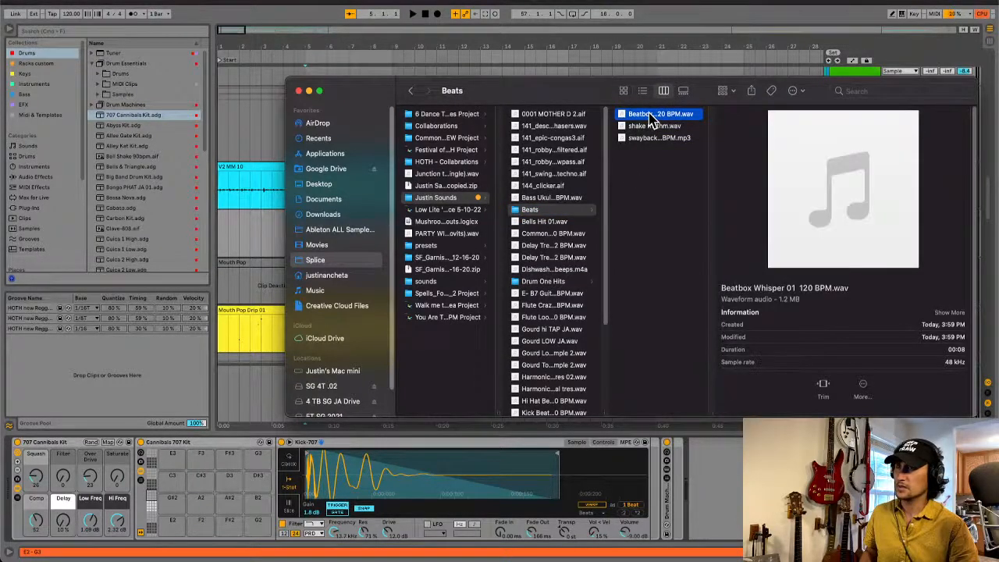
left_click_drag(652, 117, 172, 462)
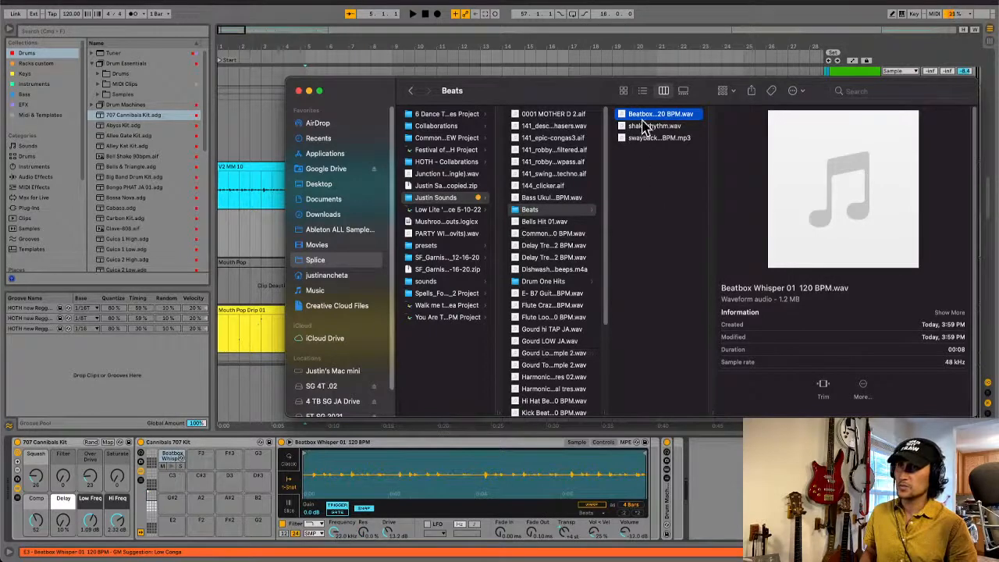
left_click_drag(642, 116, 200, 461)
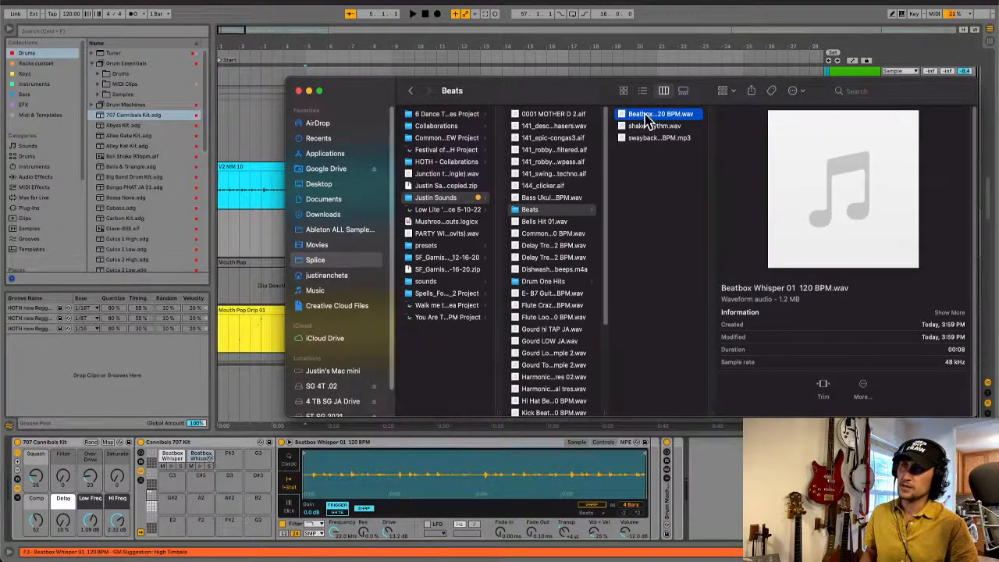
left_click_drag(645, 121, 232, 464)
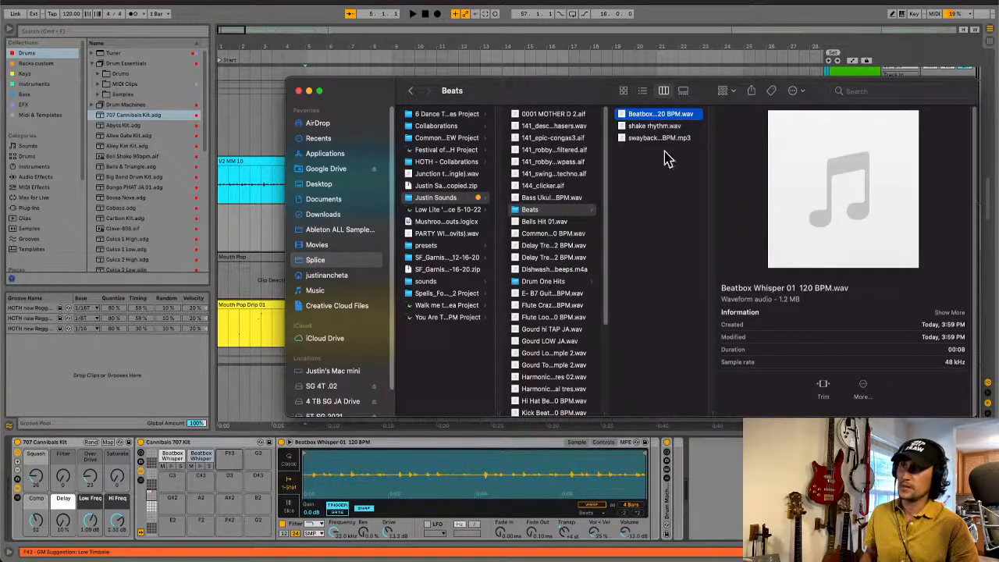
left_click_drag(653, 121, 232, 459)
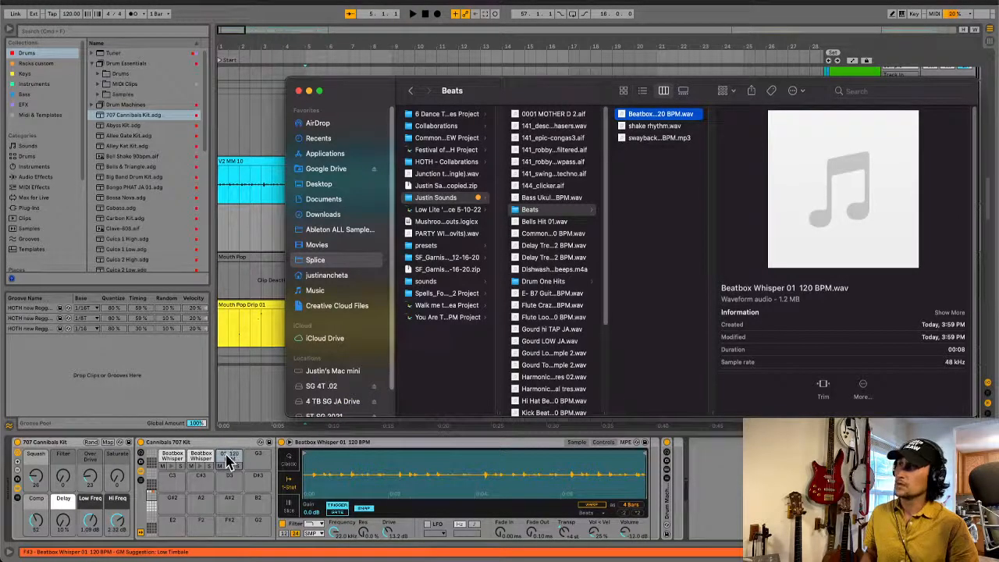
Step: Arm the 707 Cannibals Kit track for recording and rename it Beatbox Whisper Mid
left_click(171, 467)
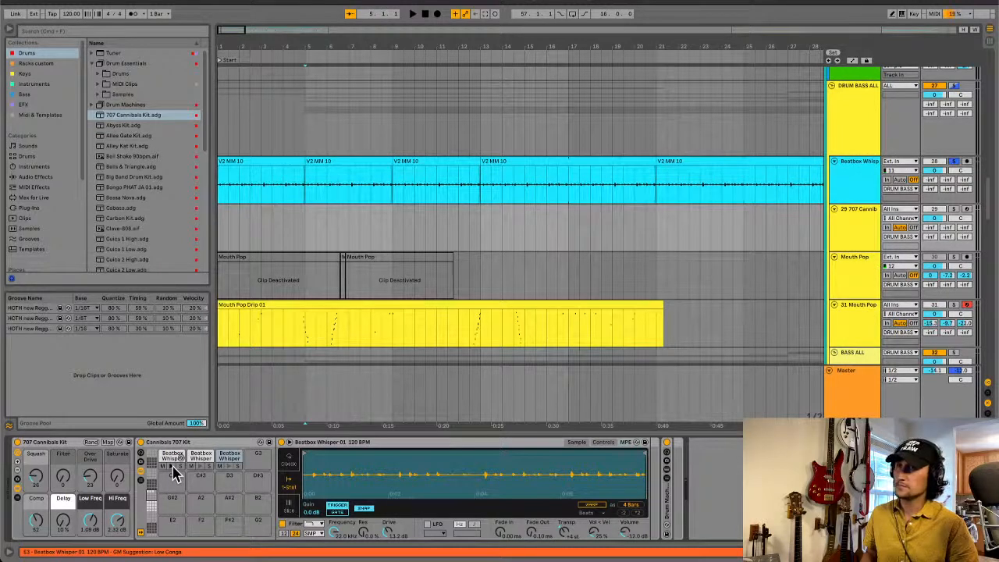
left_click(966, 209)
left_click(871, 219)
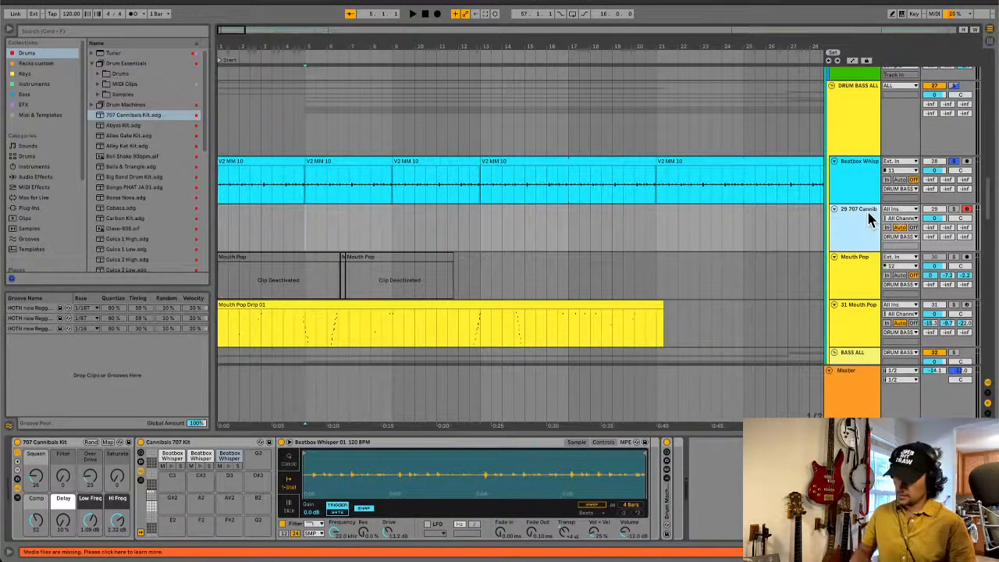
key("super+r")
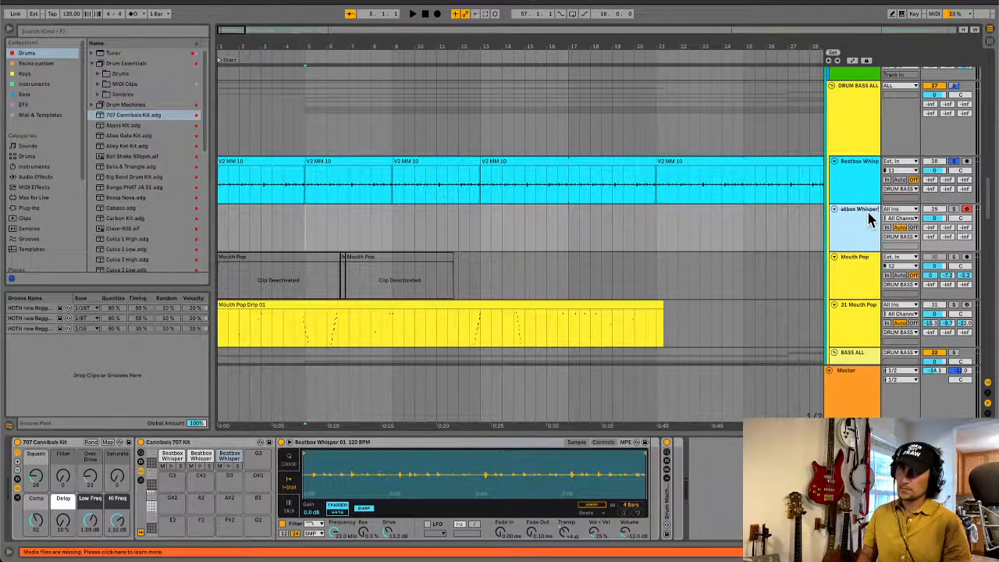
type("Beatbox Whisper Mid")
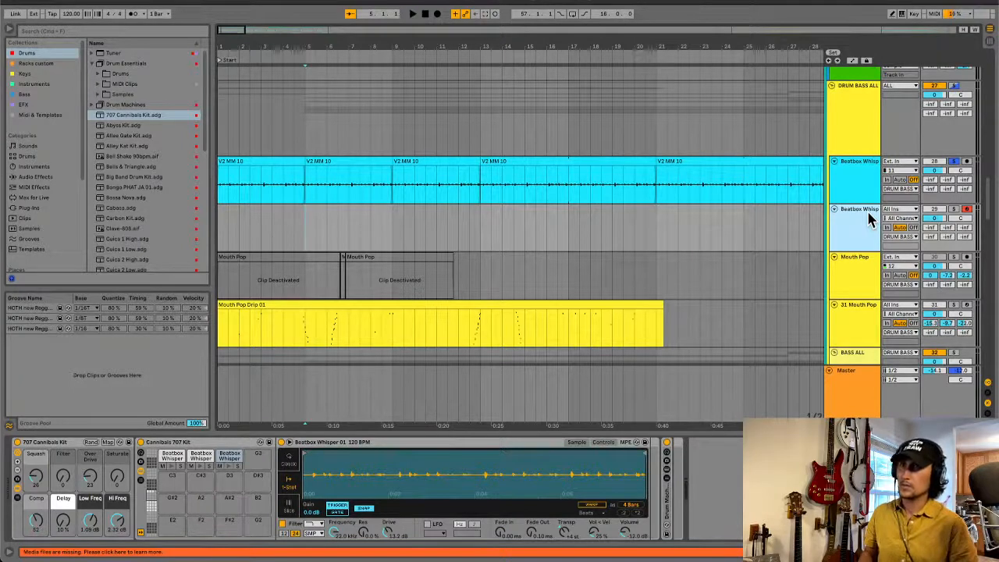
Step: Solo the renamed drum rack track and play from 10.1.1 to test the beatbox sample pads
left_click(414, 226)
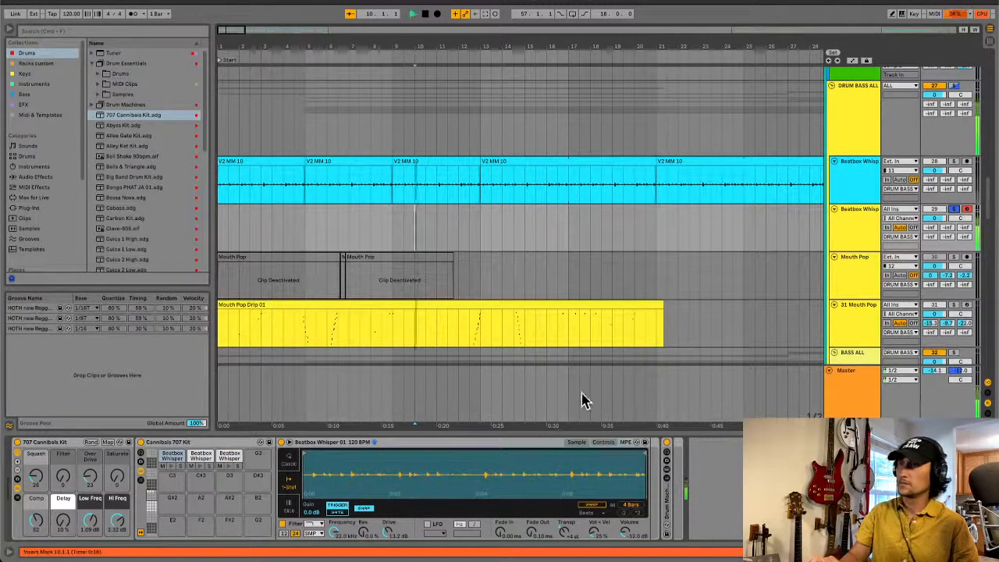
key("space")
key("space")
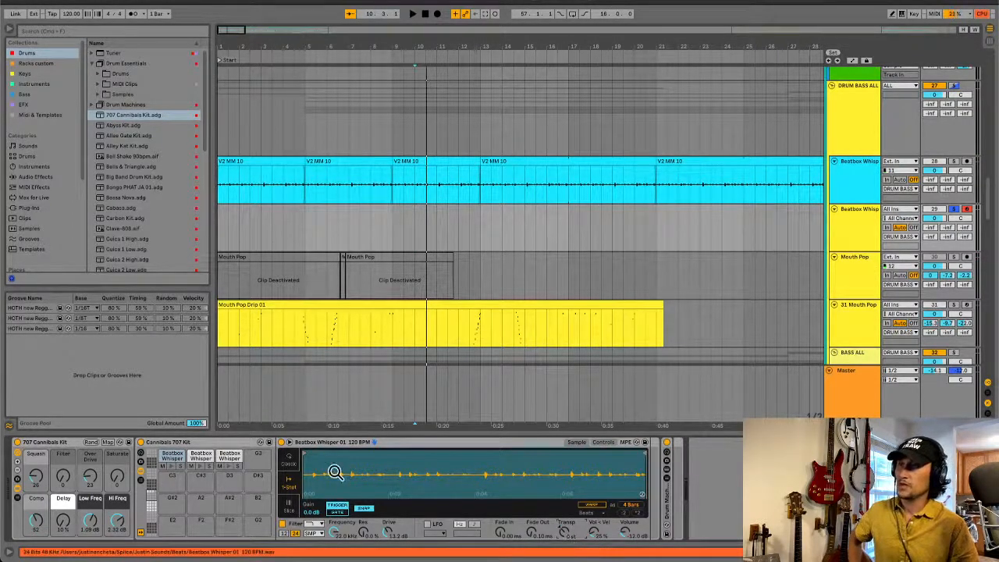
Step: Trim the E3 pad's beatbox sample to its first hit, with a 141 ms fade-out and a volume of -5.71 dB
left_click_drag(307, 453, 316, 453)
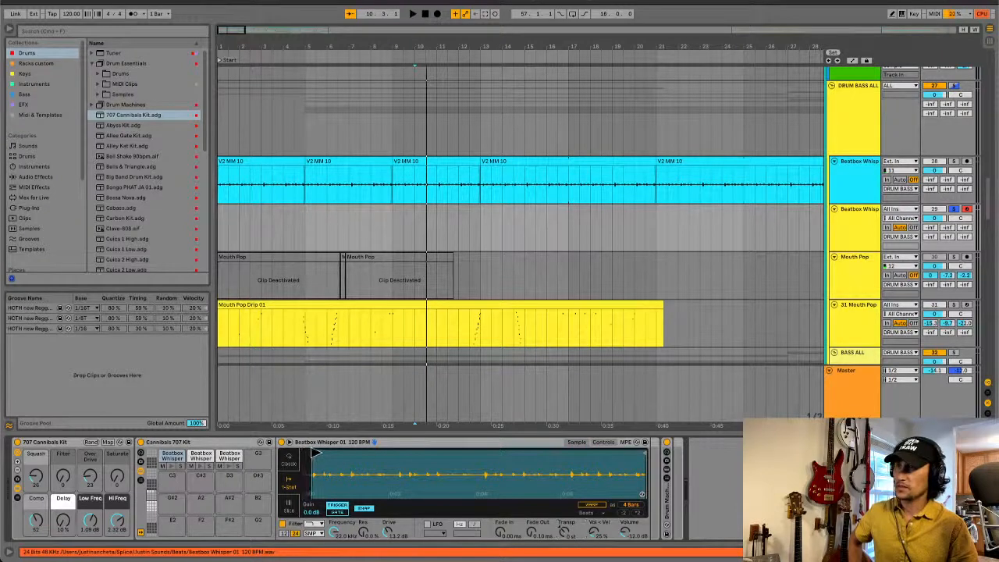
mouse_move(642, 452)
left_mouse_down()
mouse_move(315, 459)
mouse_move(320, 478)
mouse_move(398, 502)
left_mouse_up()
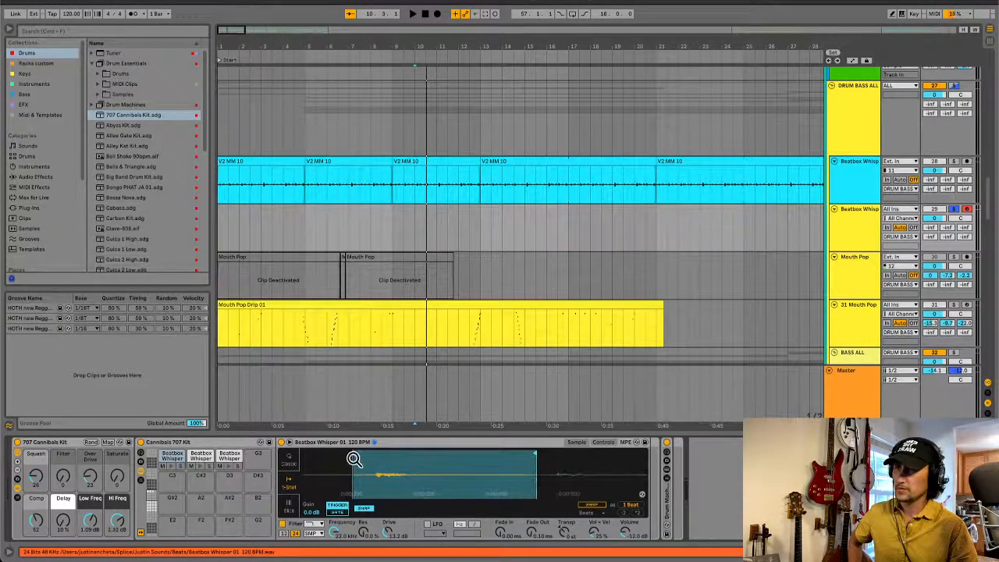
left_click_drag(357, 453, 380, 454)
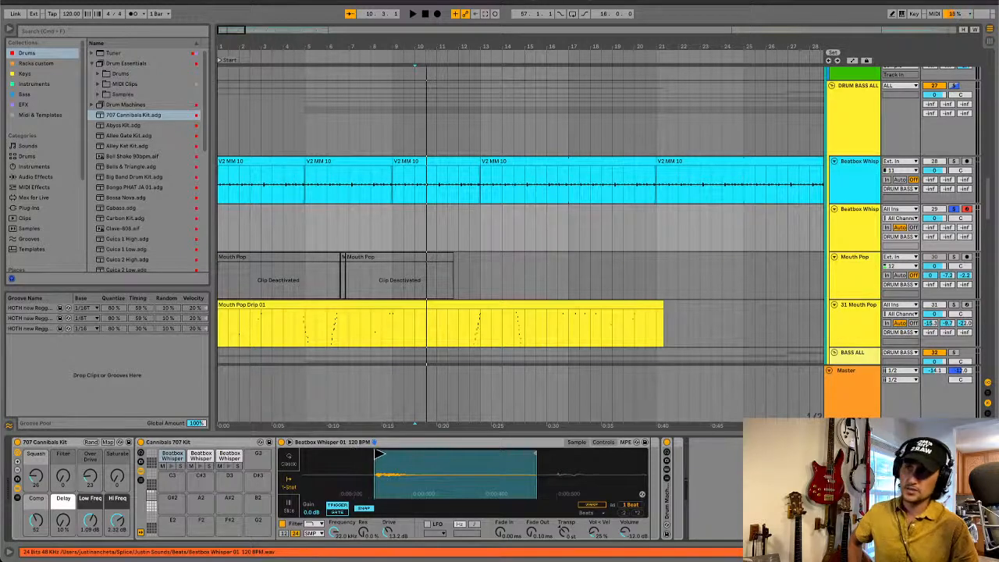
left_click_drag(534, 453, 551, 453)
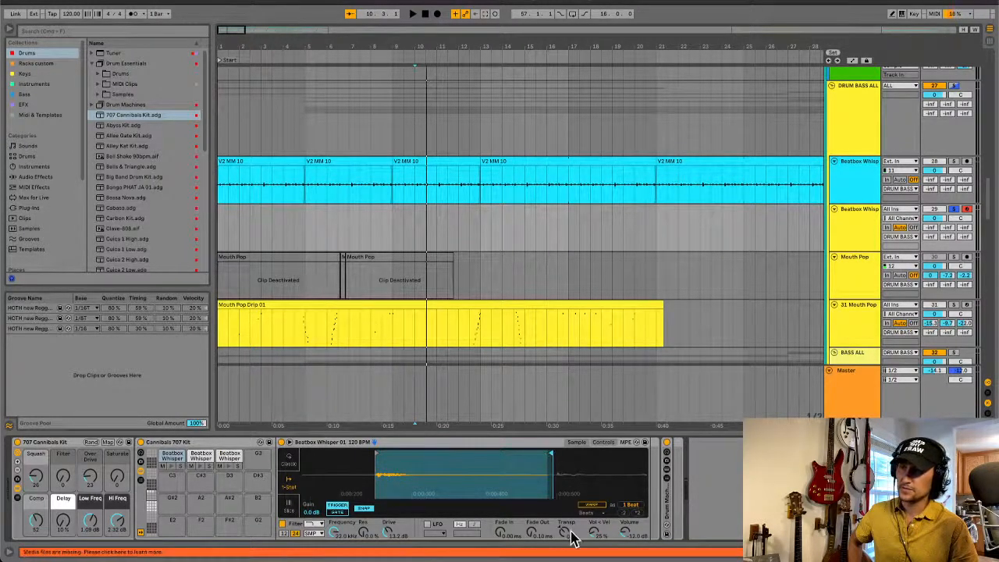
left_click_drag(532, 532, 531, 540)
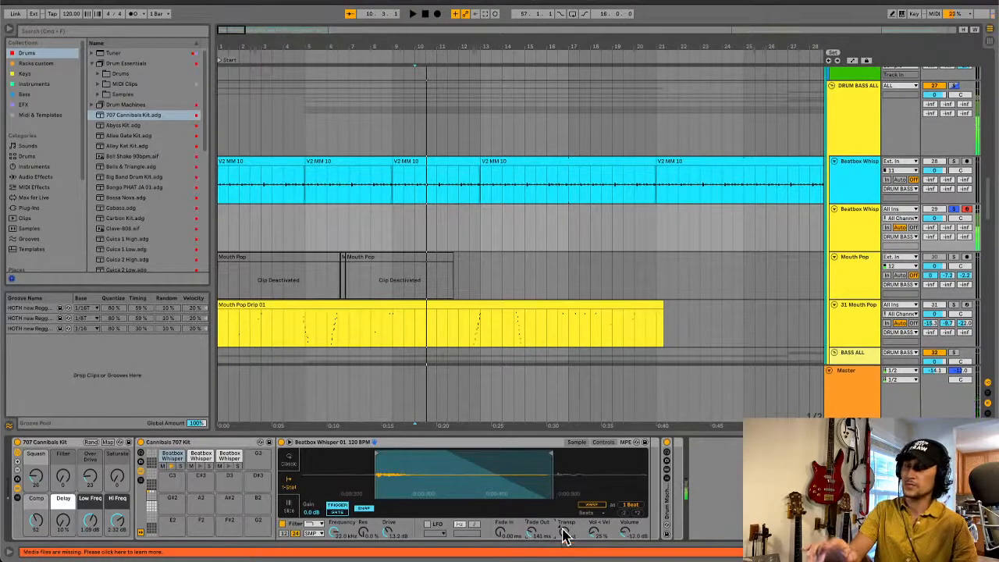
left_click_drag(652, 537, 651, 515)
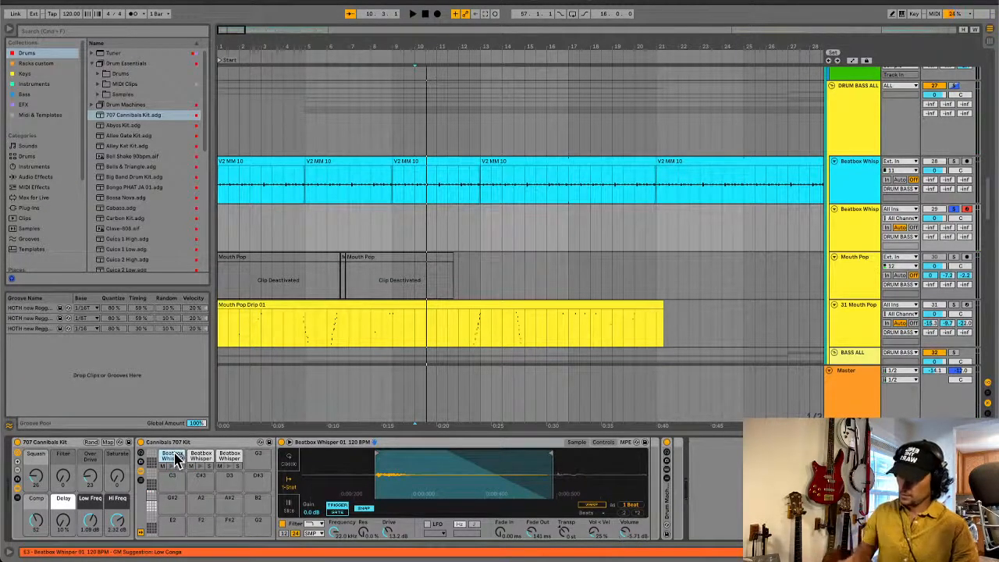
Step: Rename the E3 drum rack pad as Beat Hit 01
left_click(173, 457)
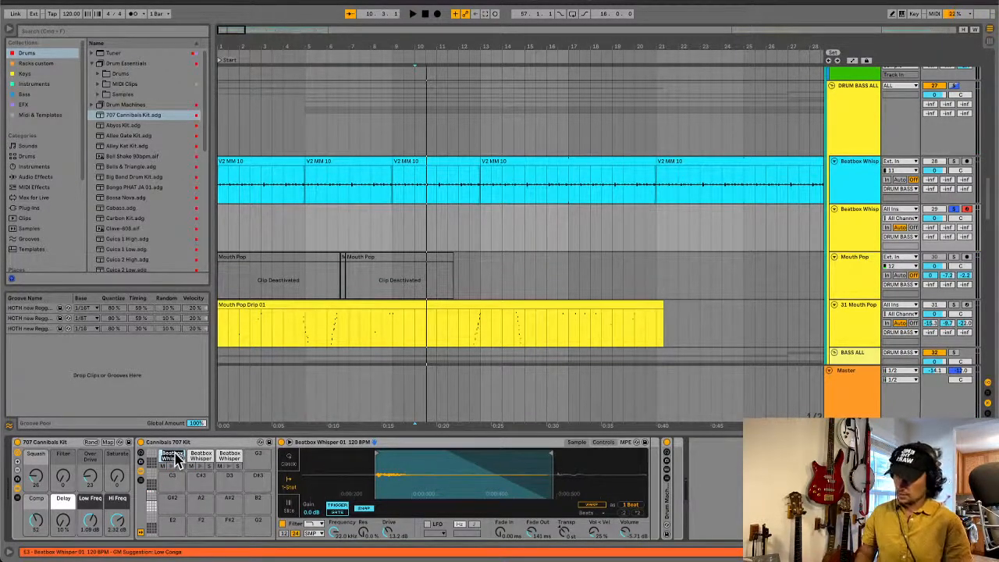
left_click(173, 457)
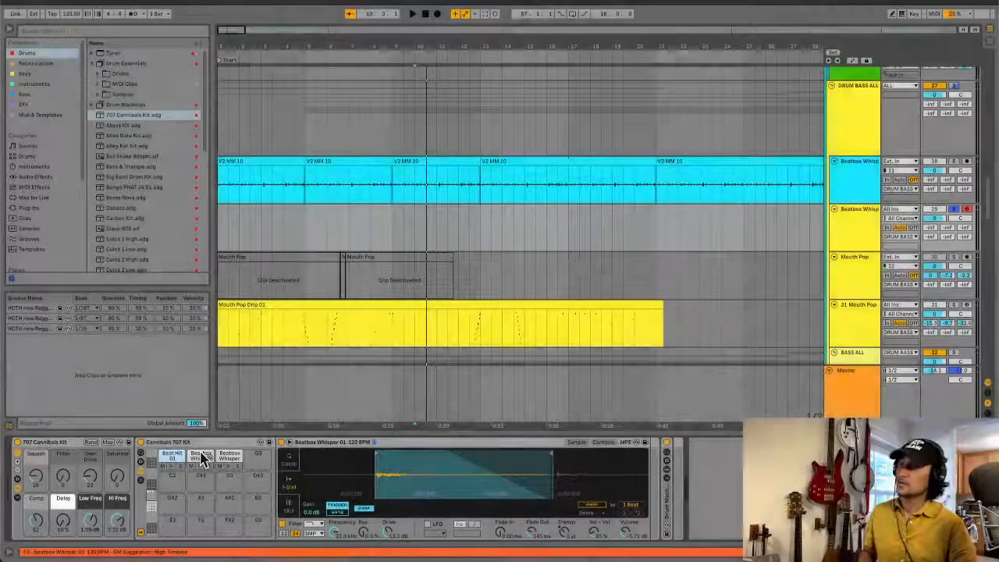
Step: Trim the F3 pad's beatbox sample to the single hit around 0.5 seconds
left_click(201, 459)
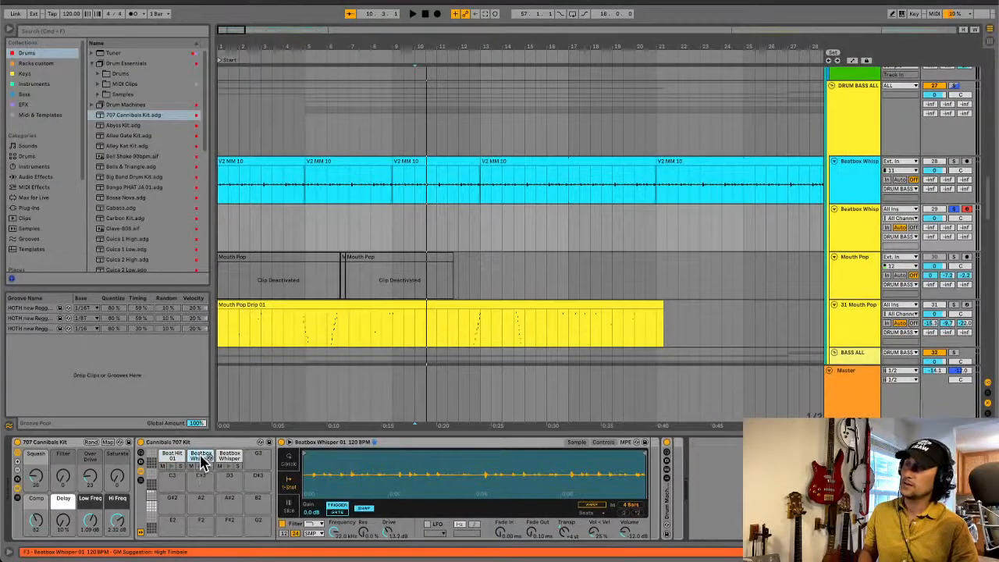
left_click(201, 460)
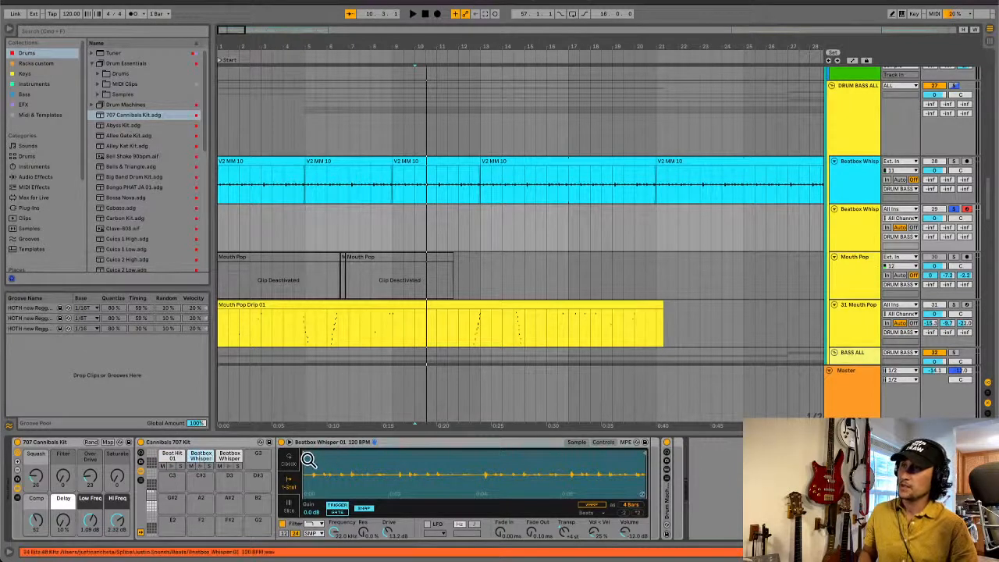
left_click_drag(312, 455, 324, 454)
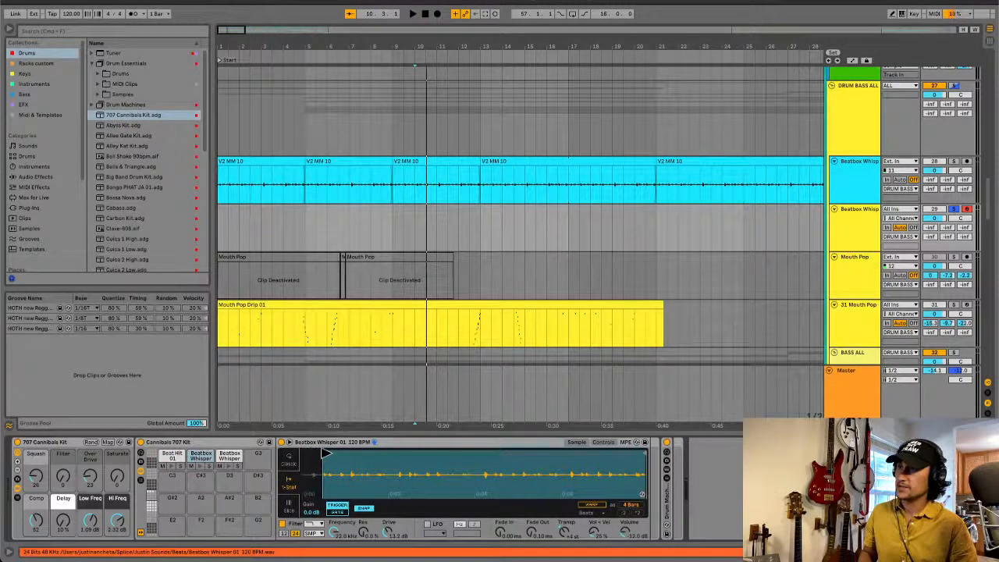
mouse_move(648, 461)
left_mouse_down()
mouse_move(324, 455)
mouse_move(325, 493)
mouse_move(305, 507)
mouse_move(367, 515)
mouse_move(647, 472)
left_mouse_up()
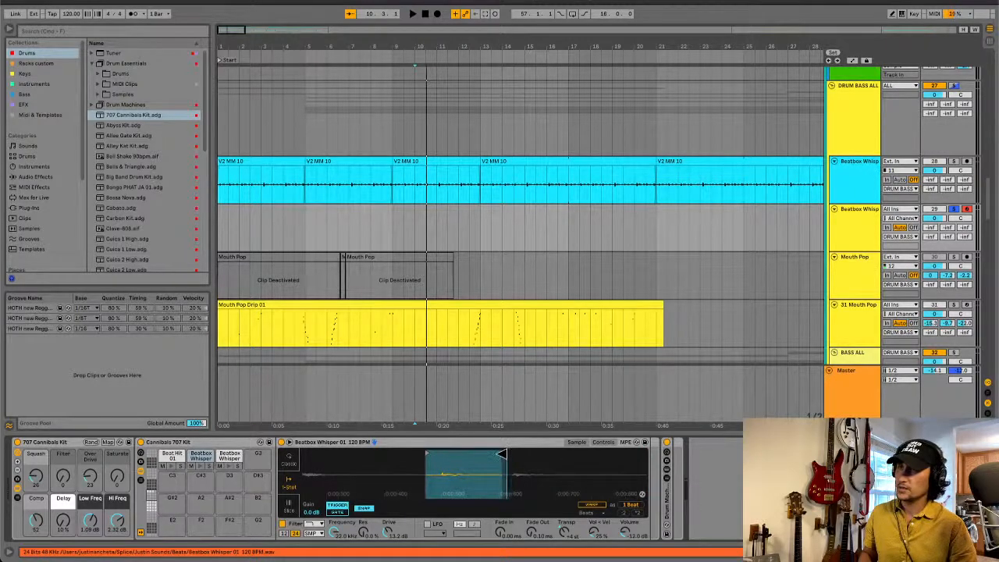
left_click_drag(428, 453, 436, 453)
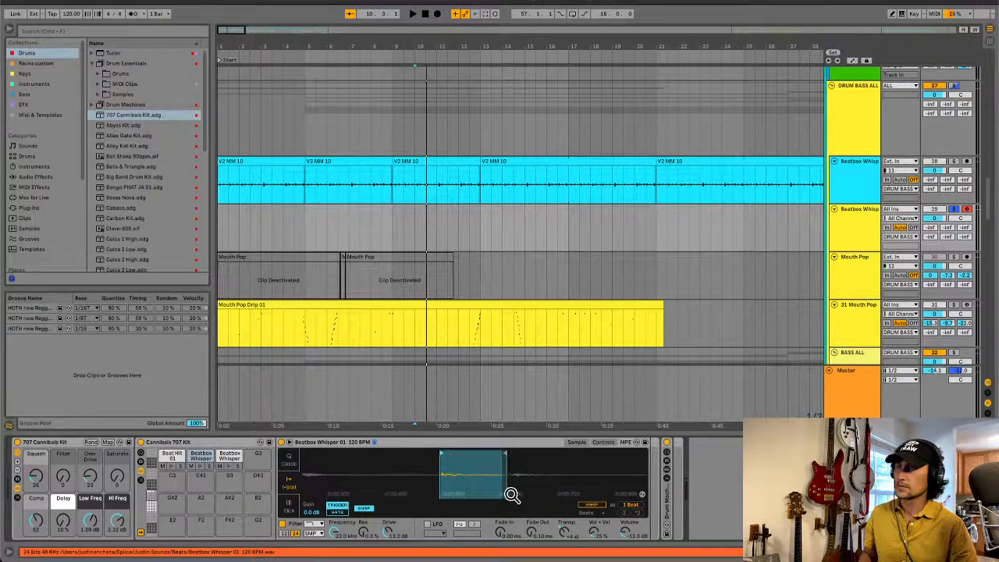
Step: Set the F3 pad's fade-in to 6.54 ms, fade-out to 68.9 ms and volume to -5.14 dB, tightening its start point
left_click_drag(531, 533, 600, 534)
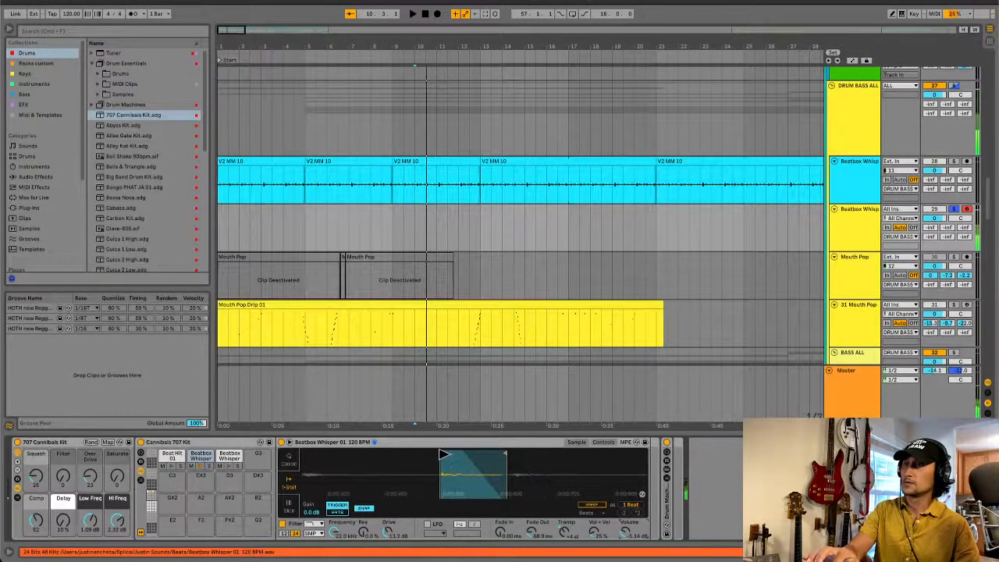
mouse_move(442, 454)
left_mouse_down()
mouse_move(428, 455)
mouse_move(444, 455)
left_mouse_up()
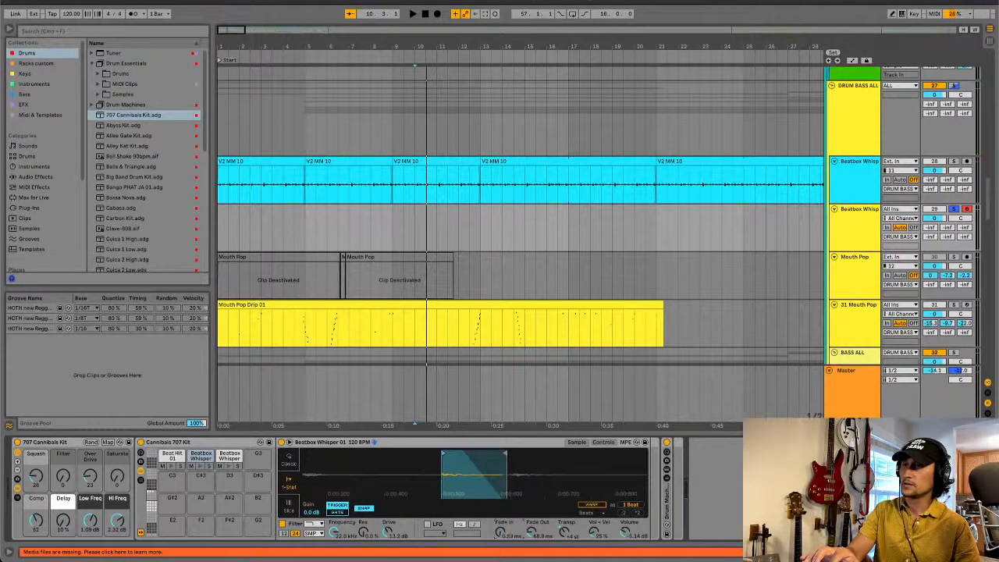
left_click_drag(501, 534, 501, 500)
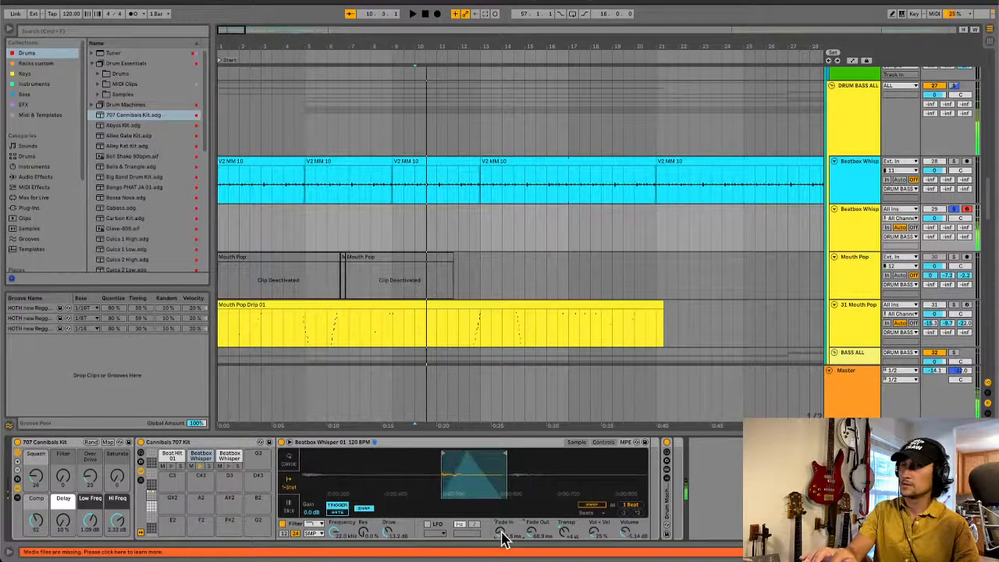
left_click_drag(503, 538, 503, 523)
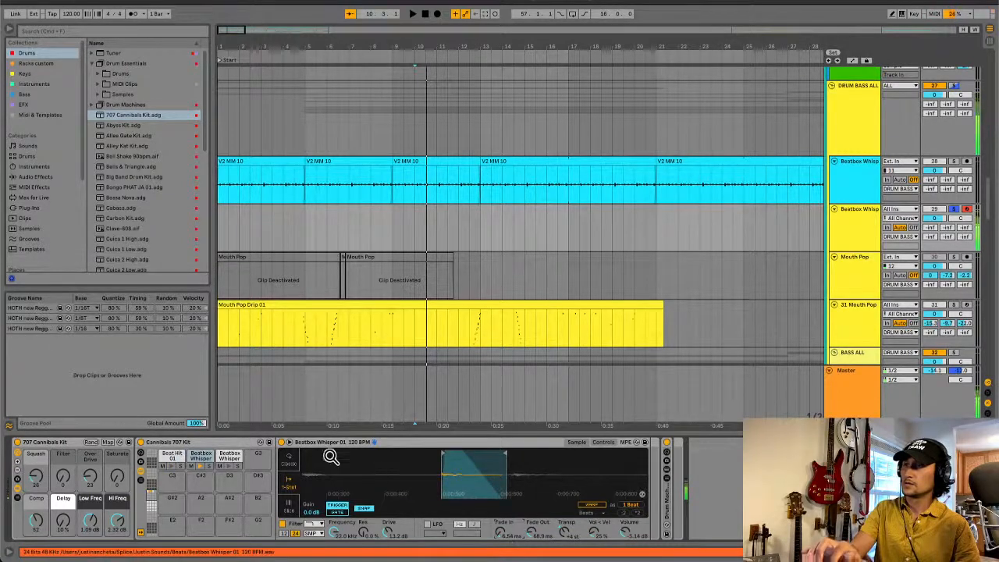
Step: Trim the F#3 pad's beatbox sample to the single hit around 0.7 seconds and give it a 149 ms fade-out
left_click(227, 454)
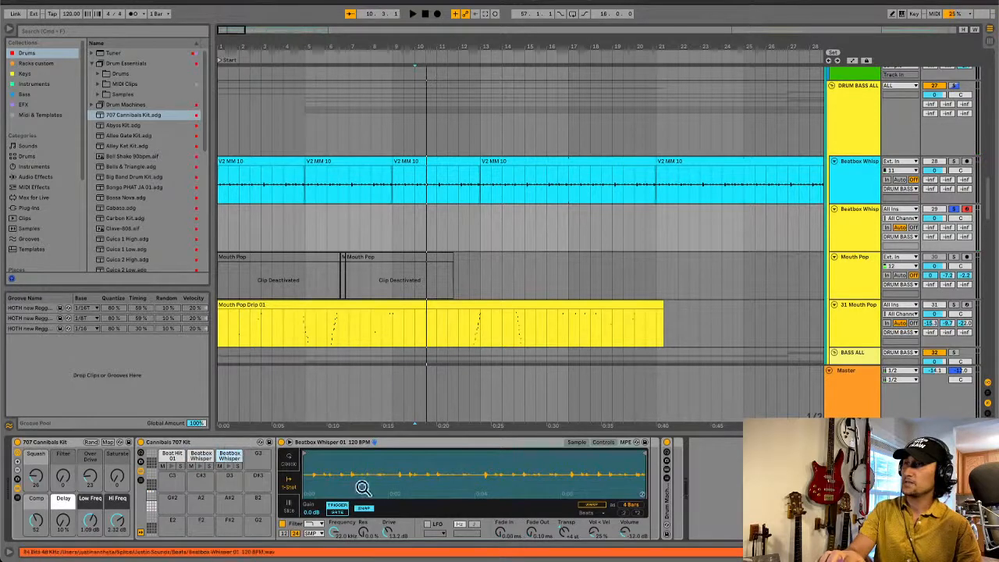
left_click_drag(309, 451, 334, 453)
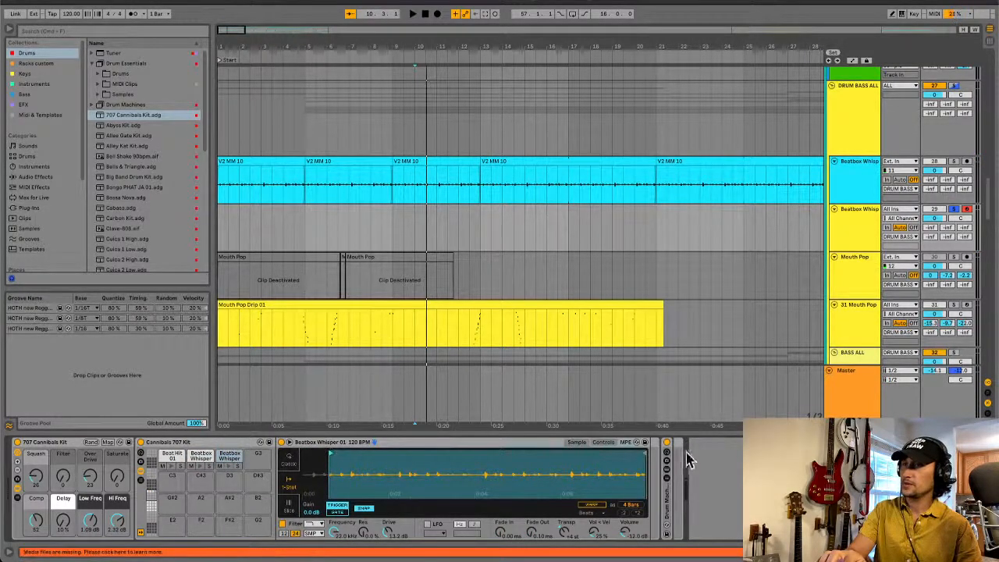
mouse_move(633, 453)
left_mouse_down()
mouse_move(340, 461)
mouse_move(341, 521)
left_mouse_up()
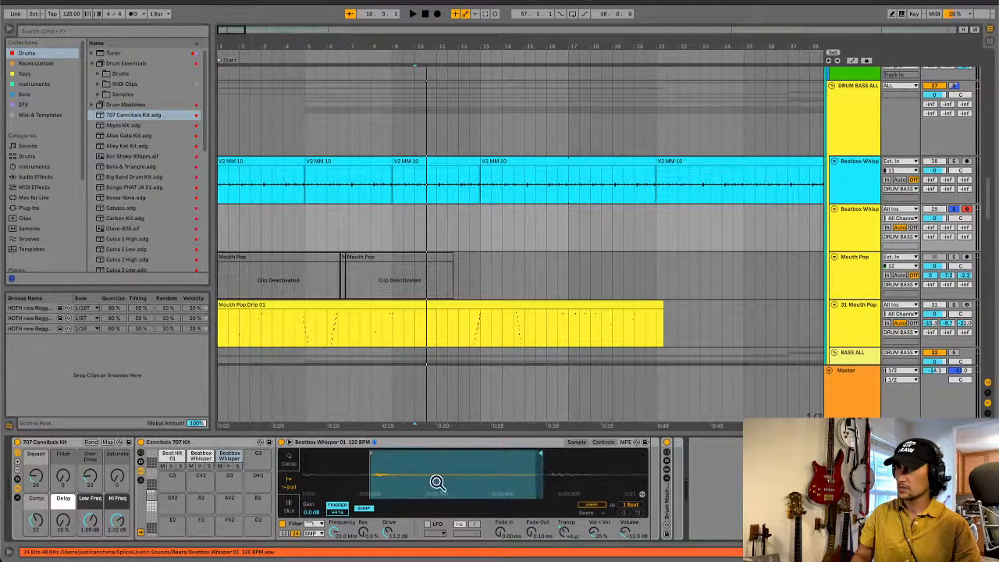
mouse_move(531, 536)
left_mouse_down()
mouse_move(532, 520)
mouse_move(532, 531)
left_mouse_up()
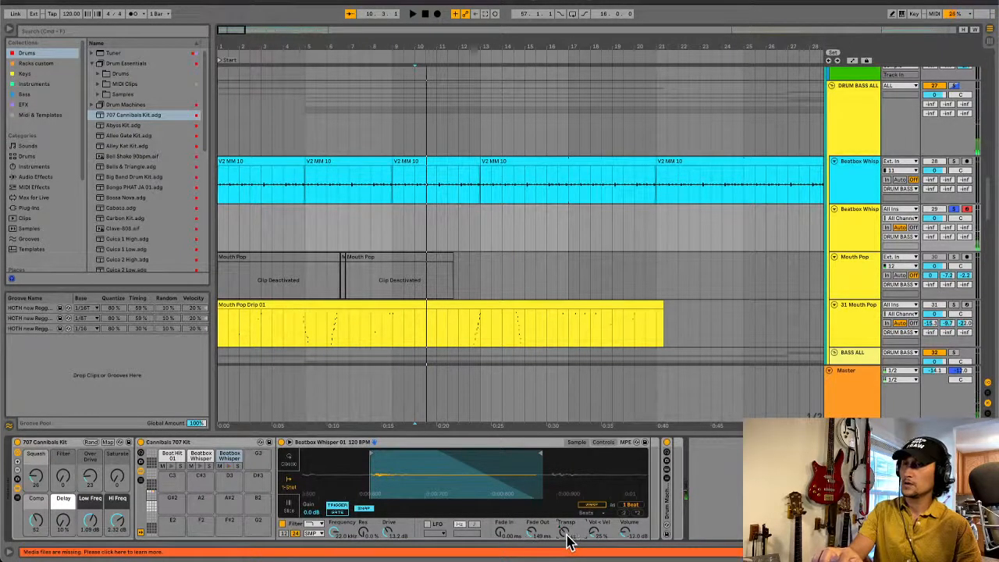
left_click(203, 457)
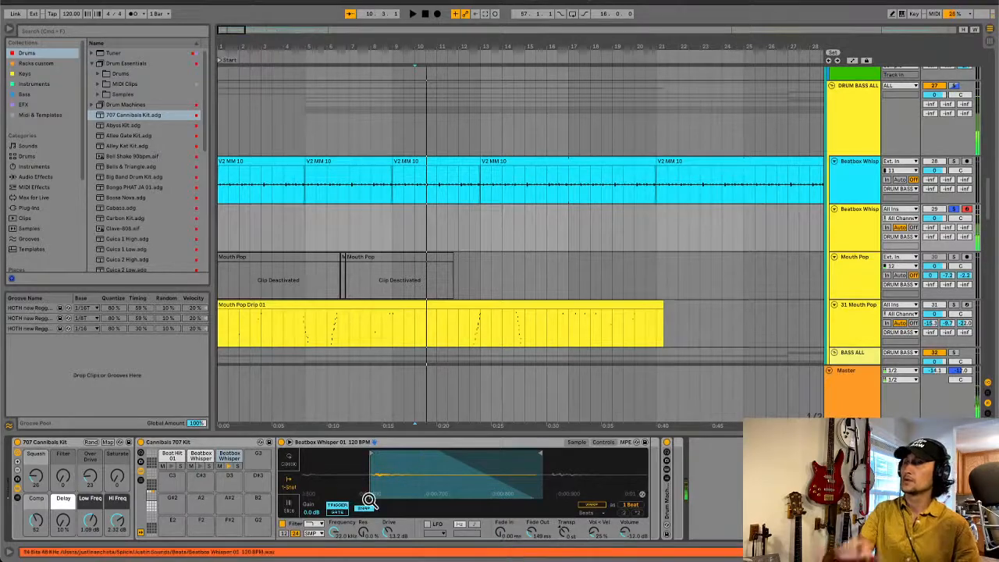
Step: Load Beatbox Whisper 01 120 BPM.wav from the Beats folder in Finder onto the empty G3 pad
key("super+Tab")
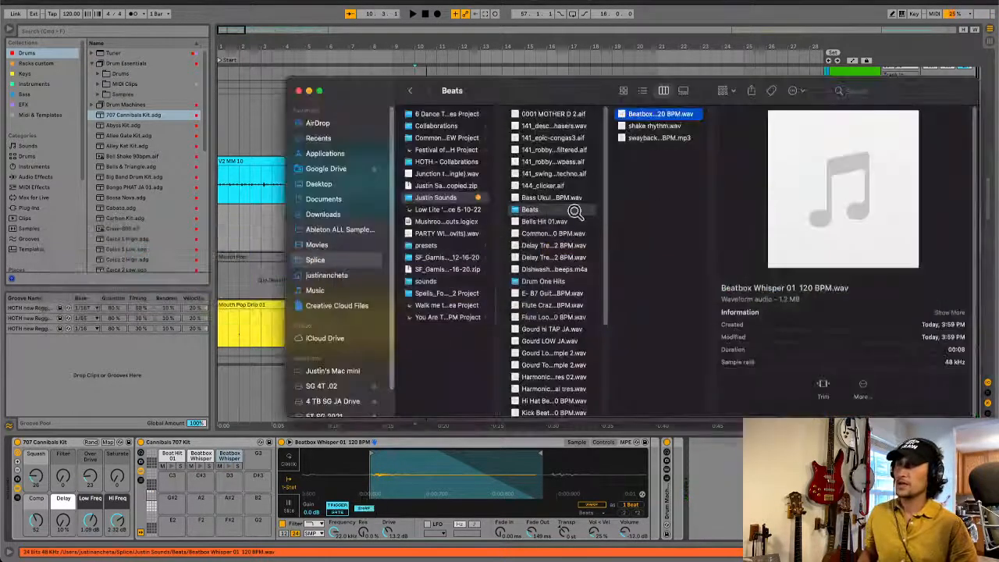
left_click(661, 116)
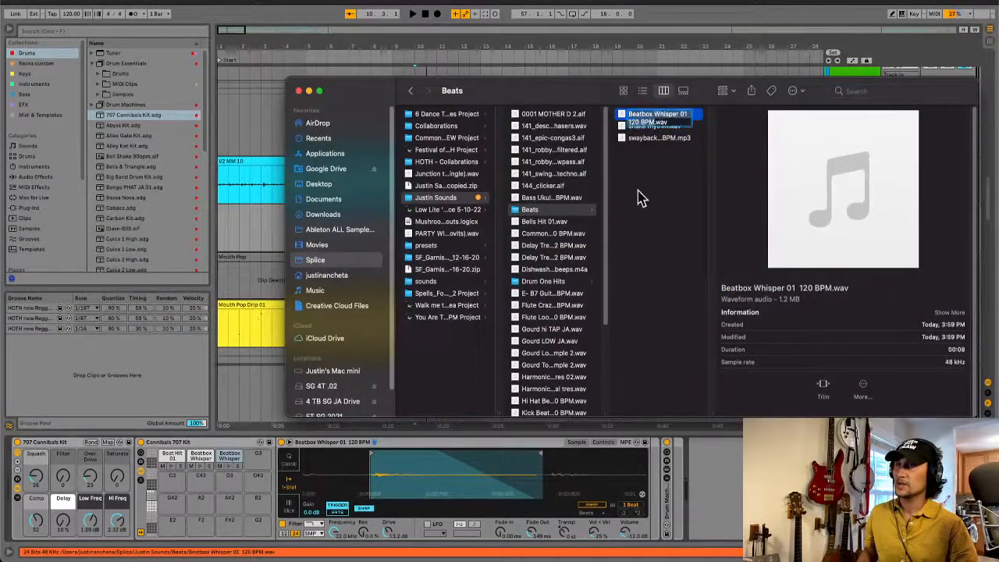
left_click(633, 138)
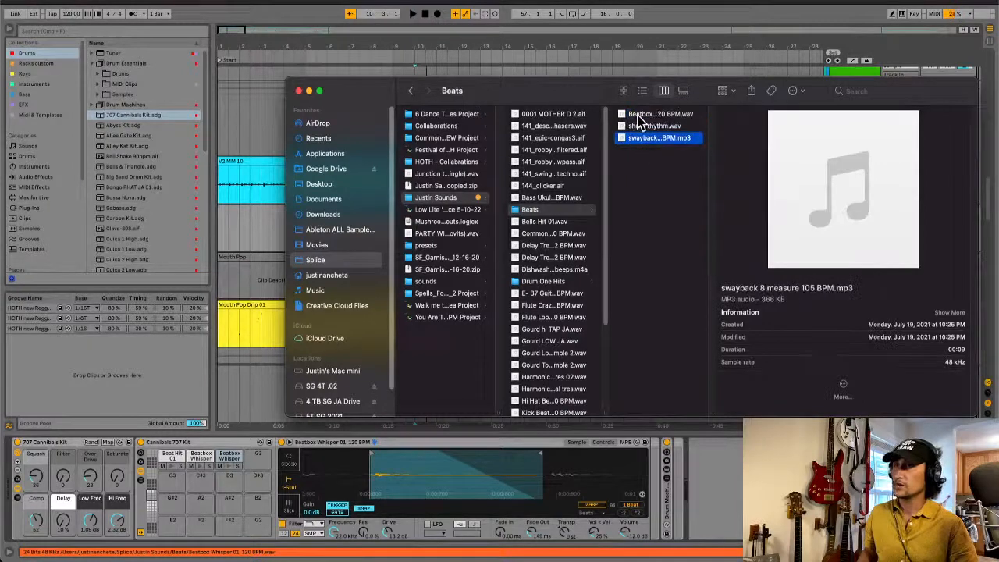
left_click_drag(637, 117, 262, 468)
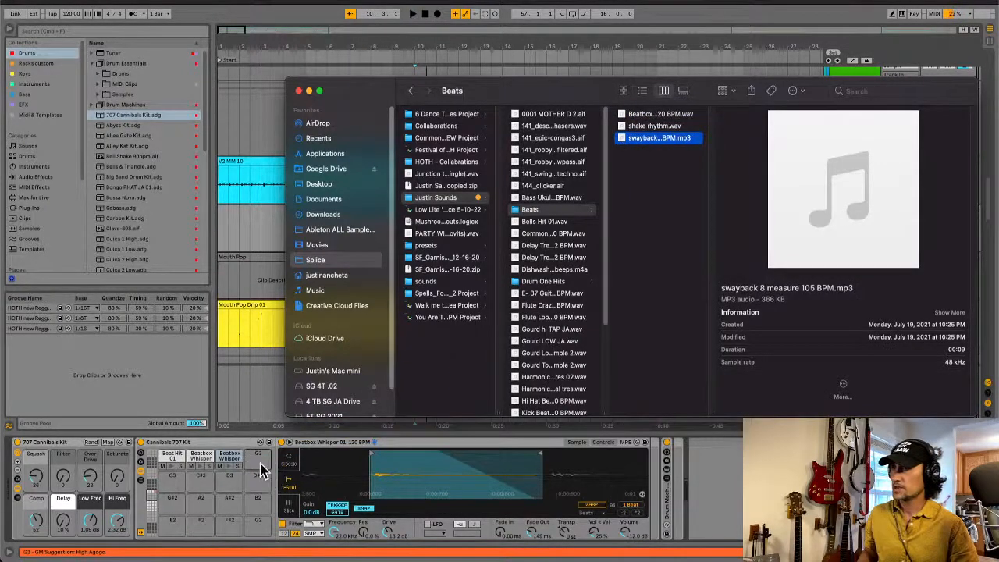
left_click(640, 115)
left_click_drag(644, 117, 253, 461)
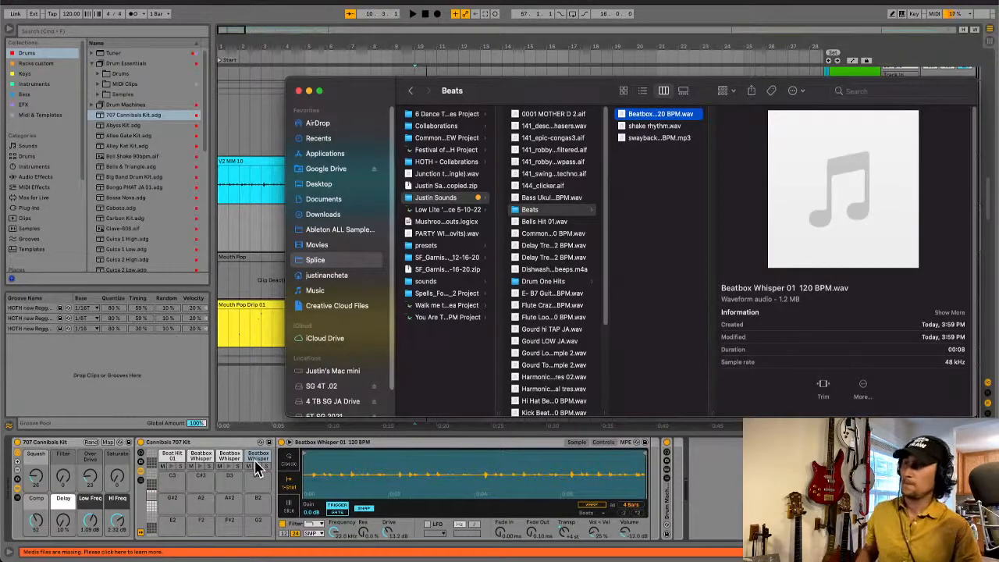
left_click(257, 467)
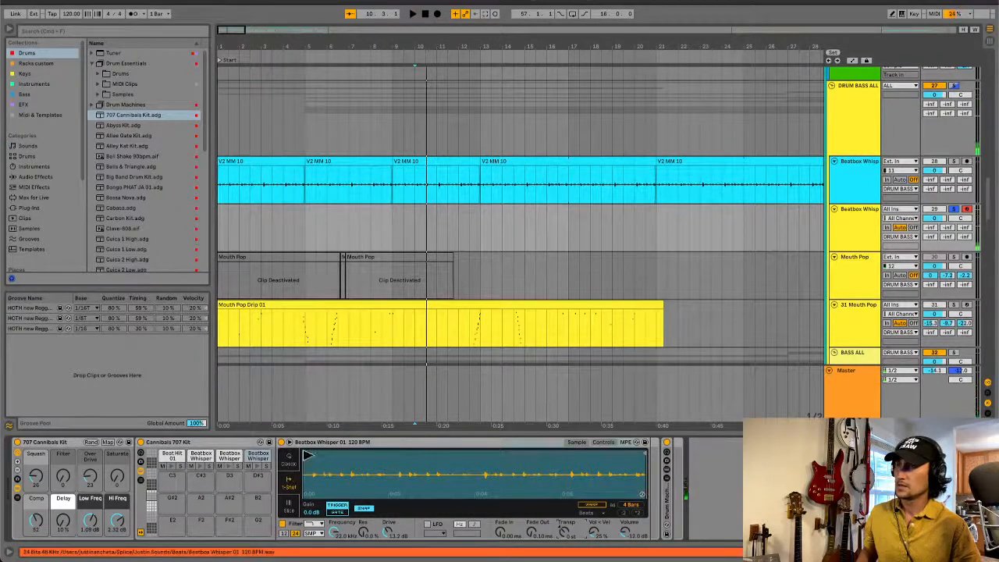
Step: Start and stop playback briefly to audition the sample on the G3 pad
left_click(187, 472)
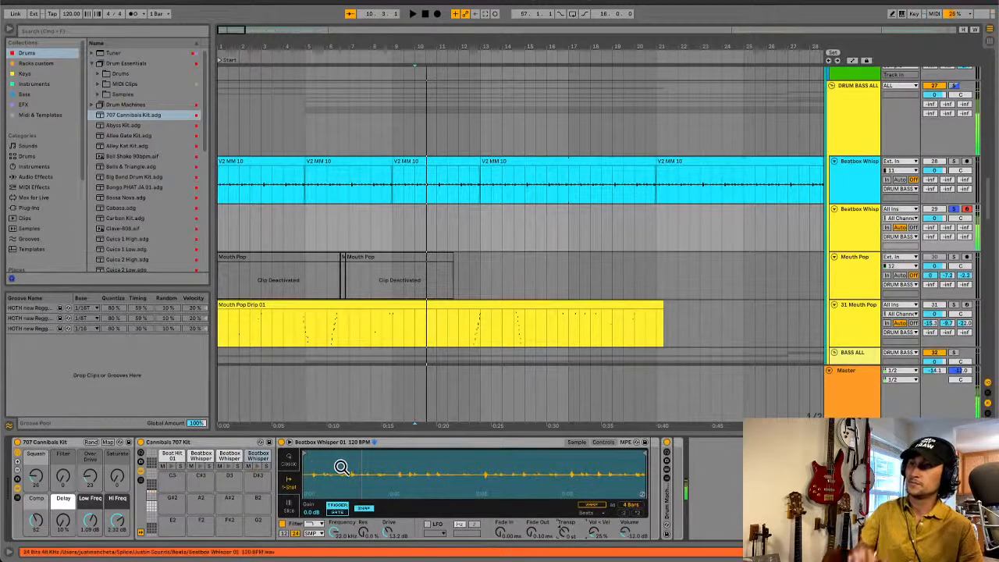
key("space")
key("space")
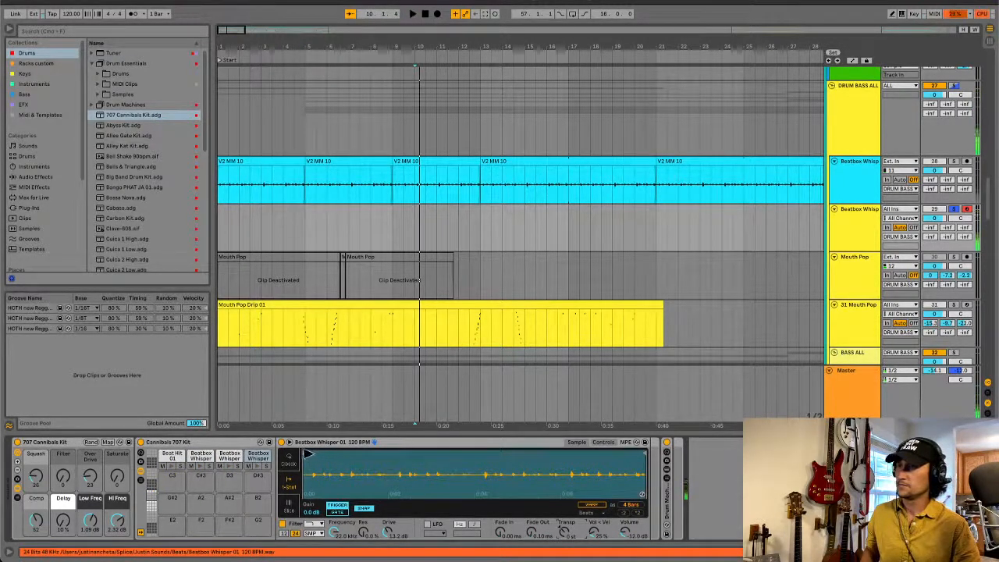
Step: Trim the G3 pad's beatbox sample to the single hit around the one-second mark and add a fade-out
left_click_drag(316, 454, 333, 457)
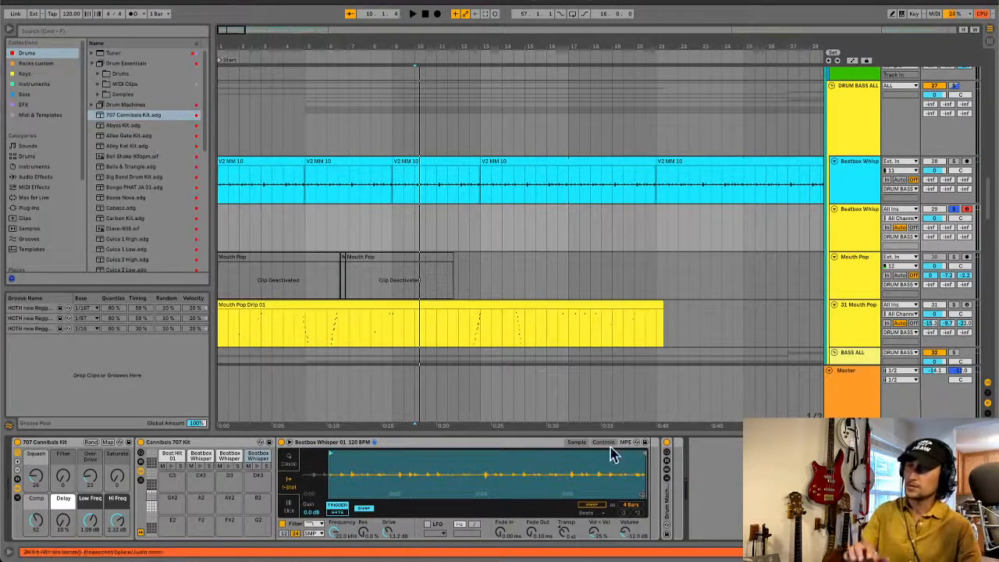
mouse_move(638, 454)
left_mouse_down()
mouse_move(376, 469)
mouse_move(334, 454)
mouse_move(355, 455)
mouse_move(344, 457)
left_mouse_up()
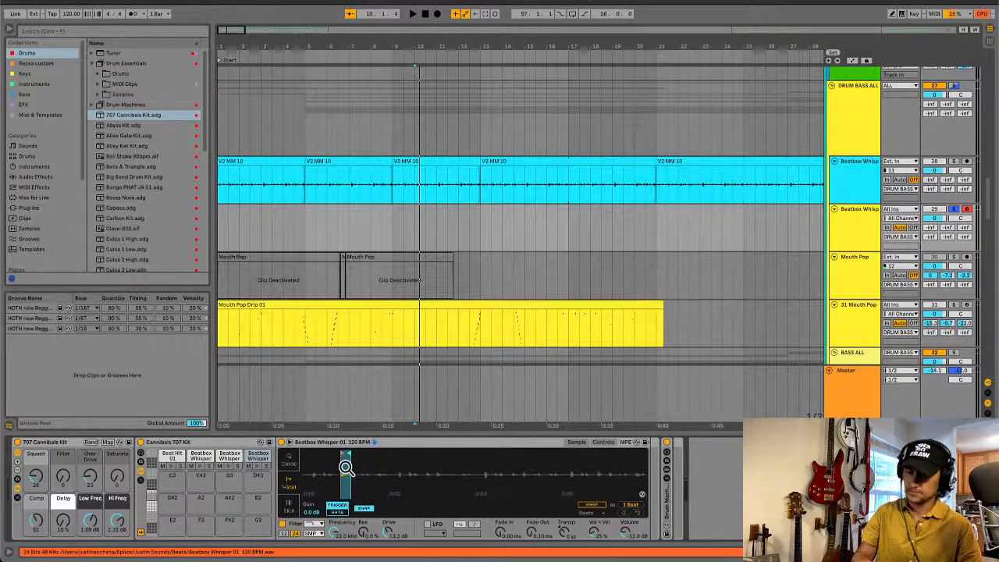
scroll(359, 473, "up", 5)
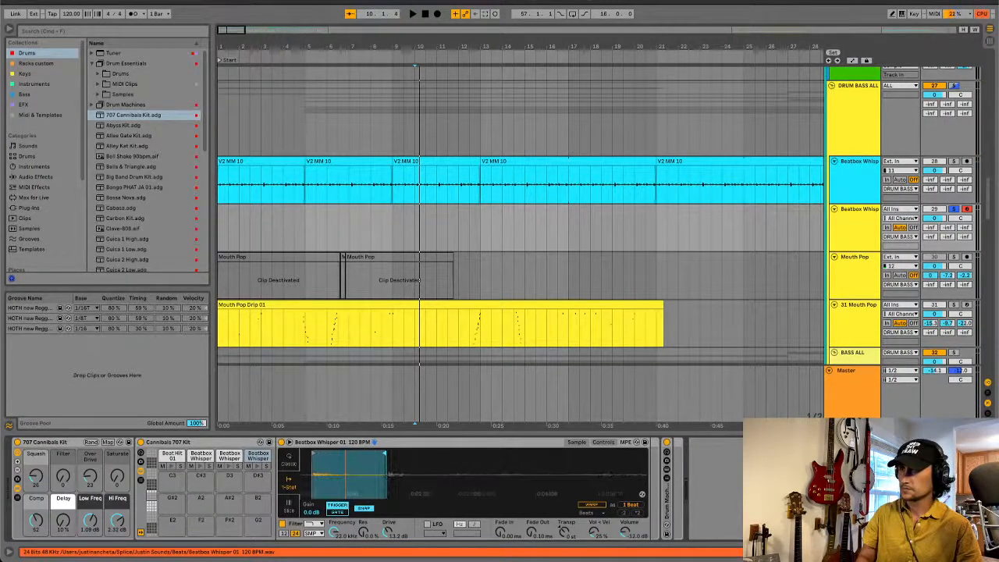
left_click_drag(339, 468, 413, 469)
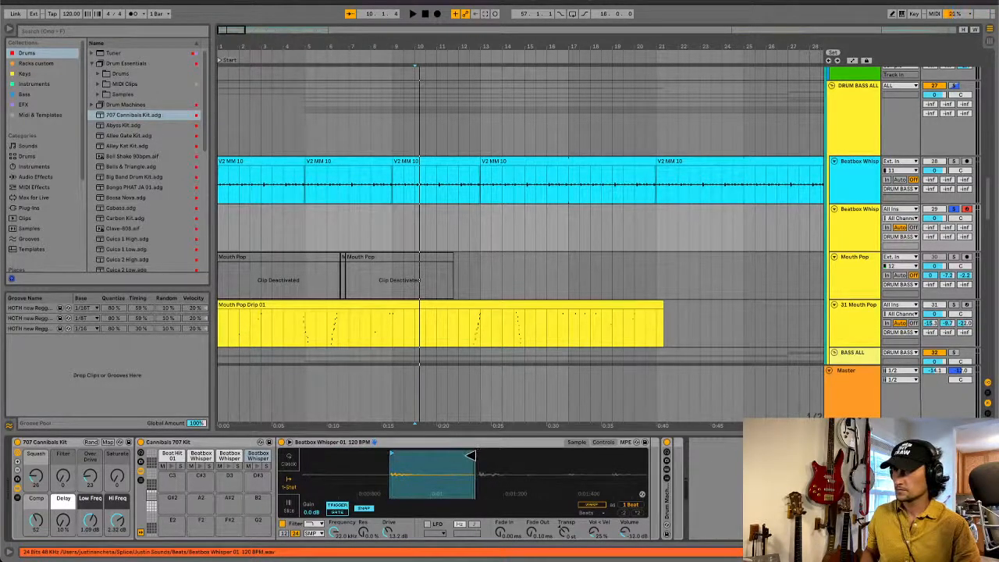
left_click_drag(531, 534, 531, 519)
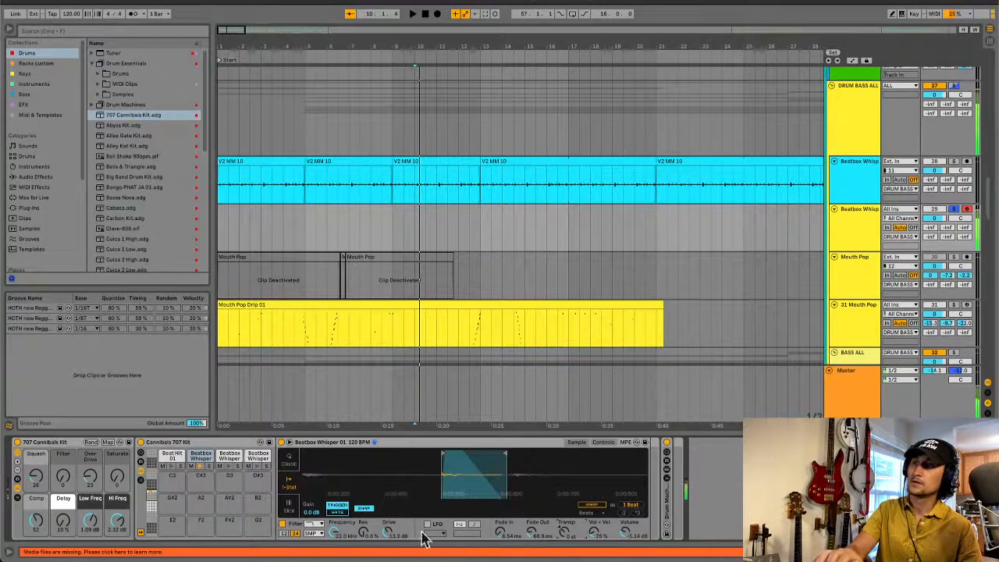
Step: Move the F3 pad's sample region to a different single hit near the end of the beatbox loop
left_click(199, 461)
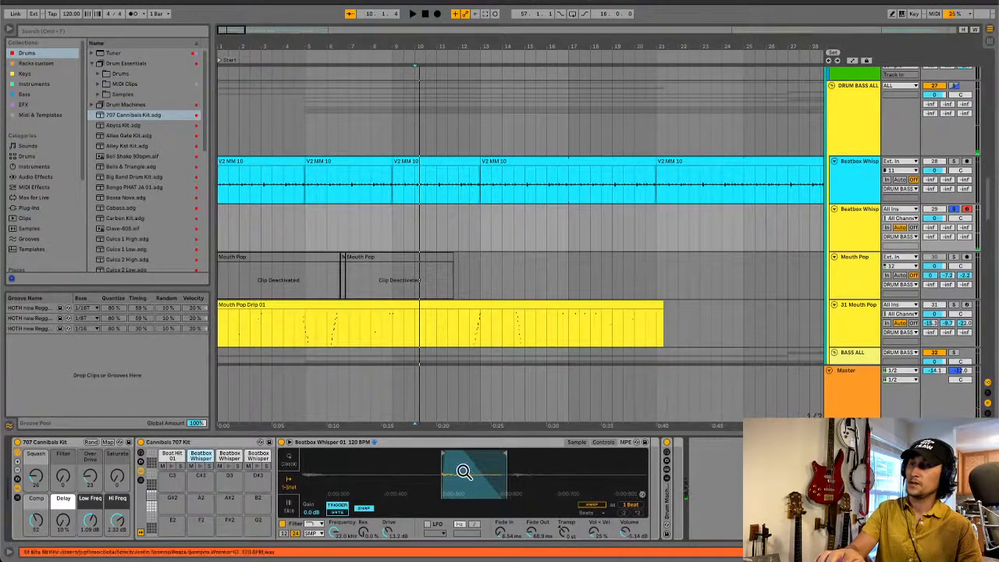
mouse_move(475, 474)
left_mouse_down()
mouse_move(361, 474)
mouse_move(468, 450)
mouse_move(598, 445)
mouse_move(576, 453)
left_mouse_up()
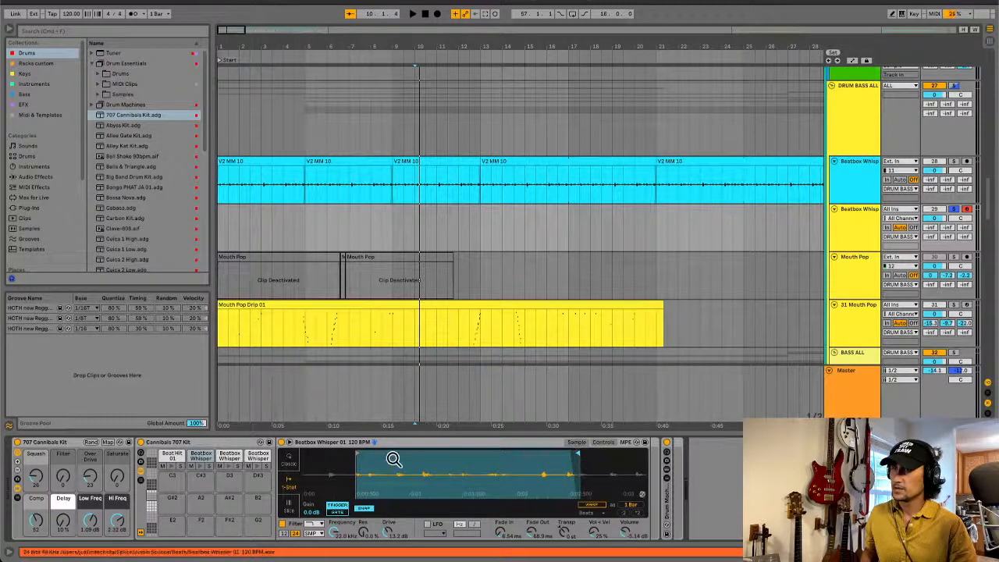
left_click_drag(356, 452, 570, 452)
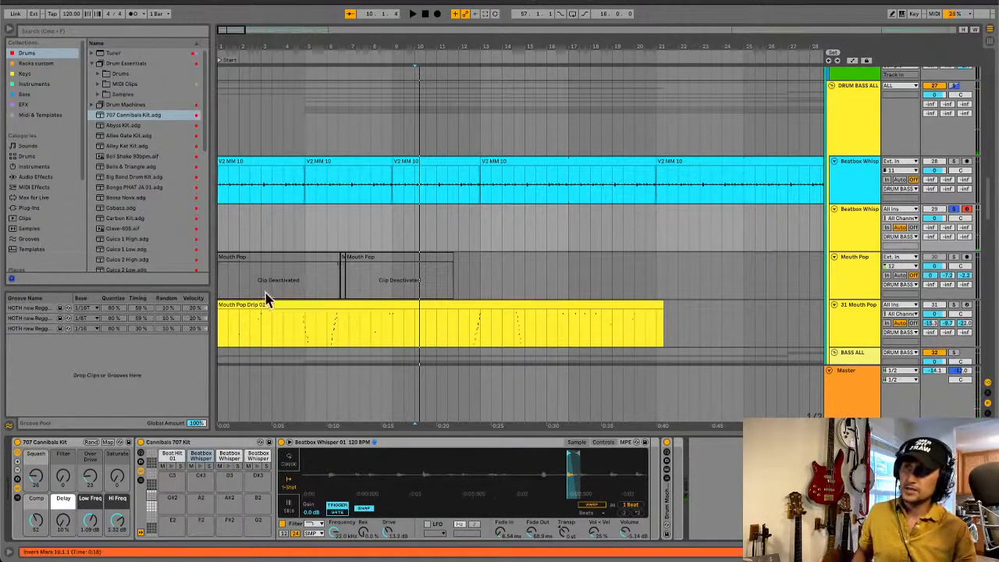
Step: Unsolo the Beatbox Whisper MIDI track and record a pad performance on it from bar 1 to about bar 22
left_click(221, 234)
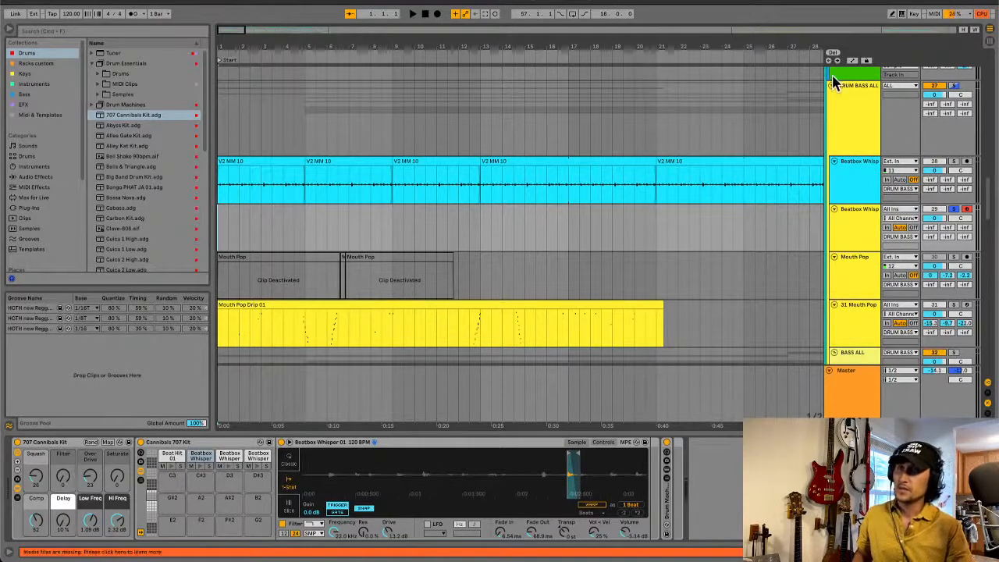
left_click(955, 209)
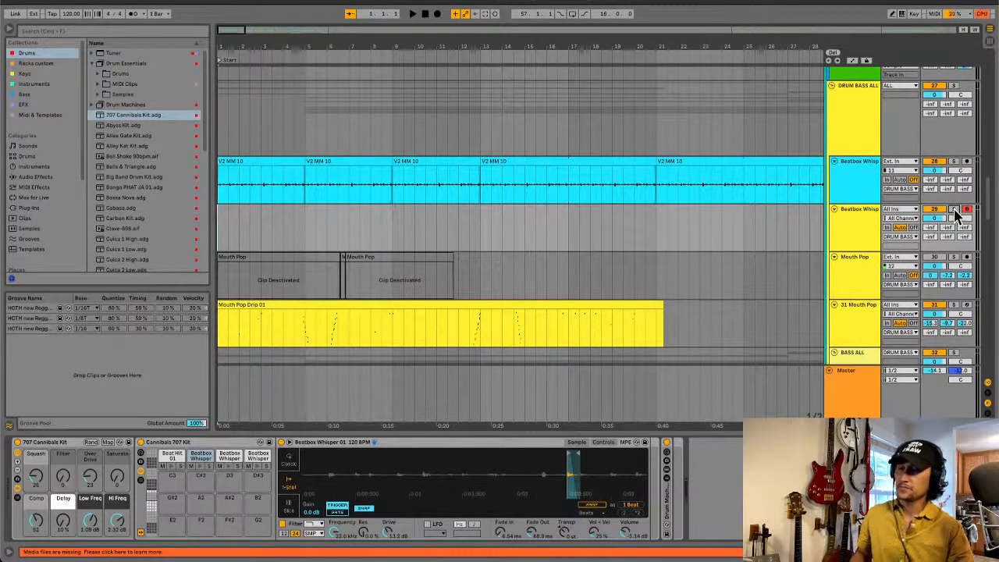
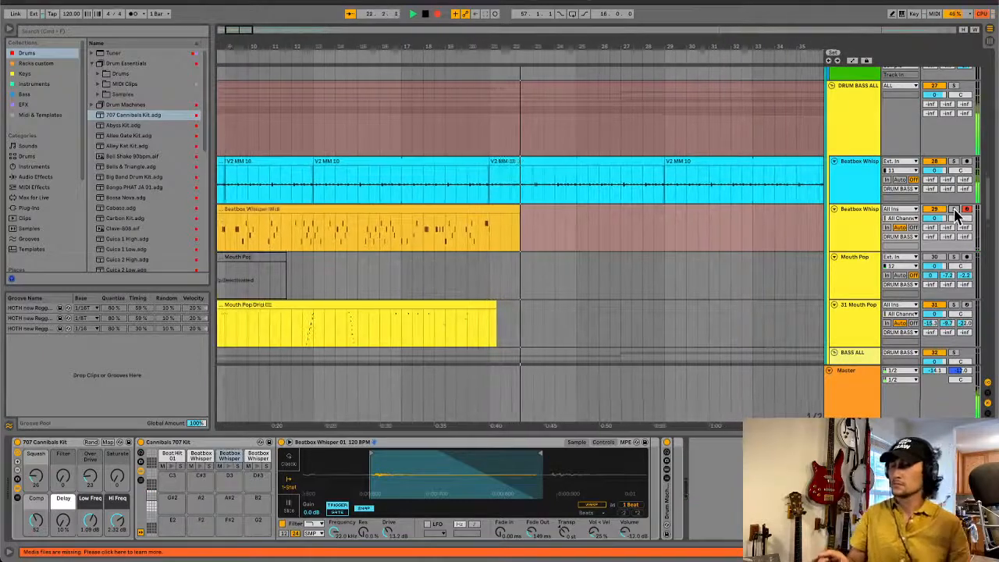
key("space")
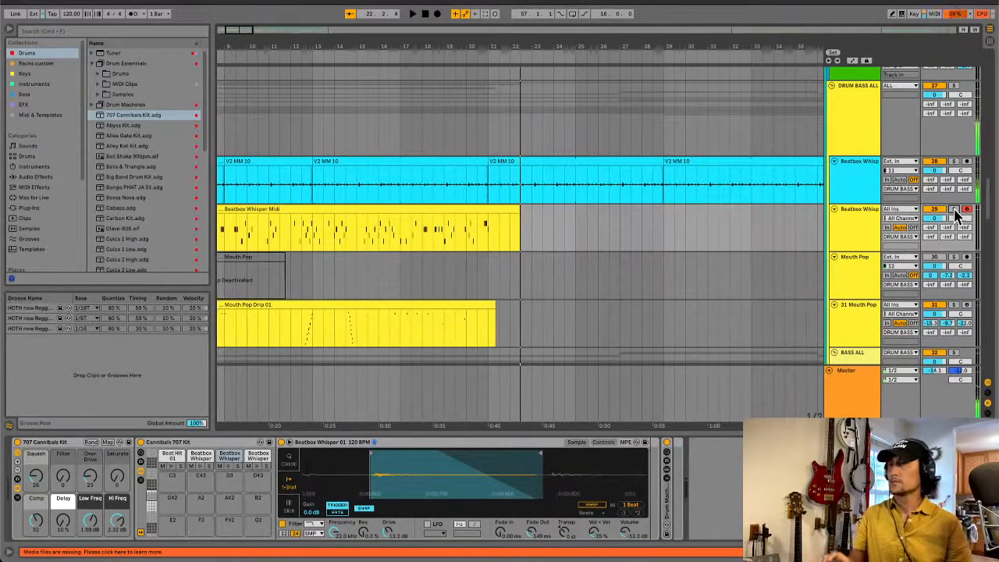
Step: Delete the opening of the recorded Beatbox Whisper Midi clip so that it starts at bar 4
left_click(286, 209)
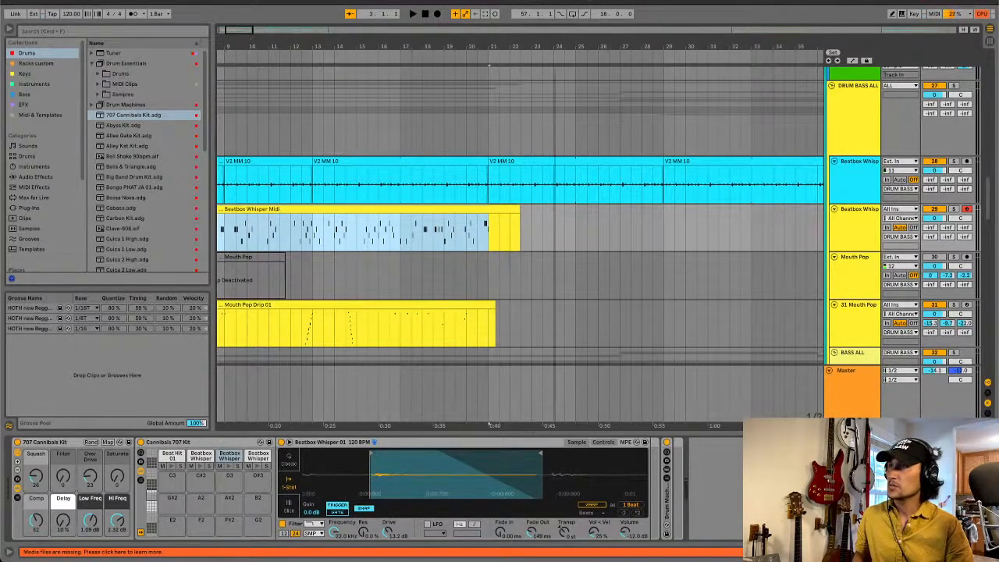
scroll(520, 234, "left", 5)
left_click(250, 243)
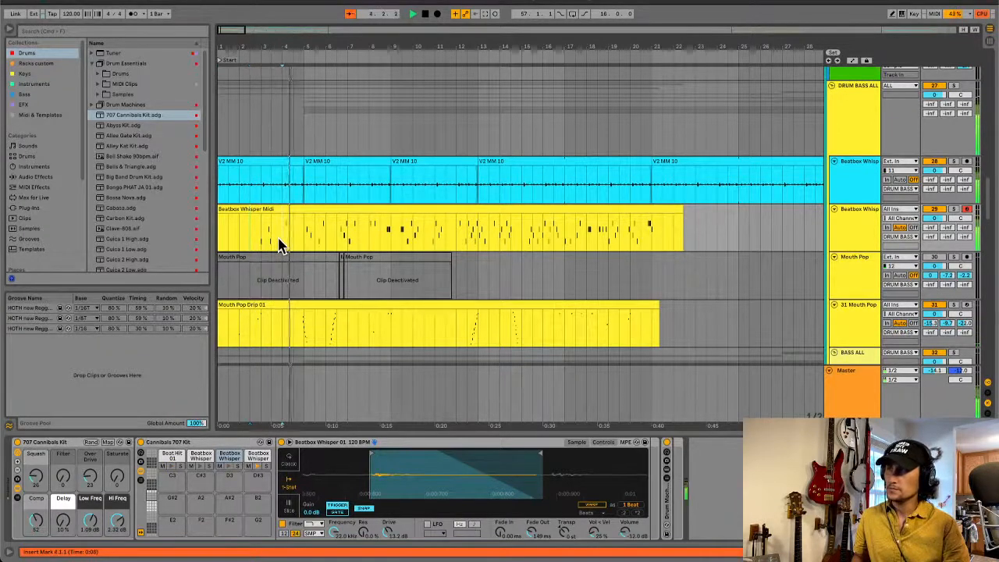
left_click_drag(278, 242, 234, 243)
key("Delete")
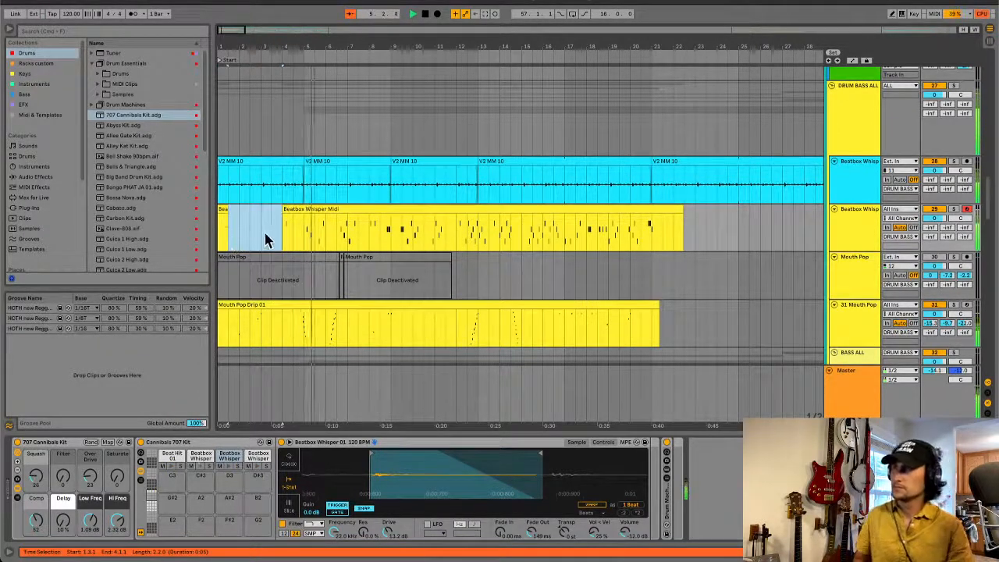
left_click(344, 211)
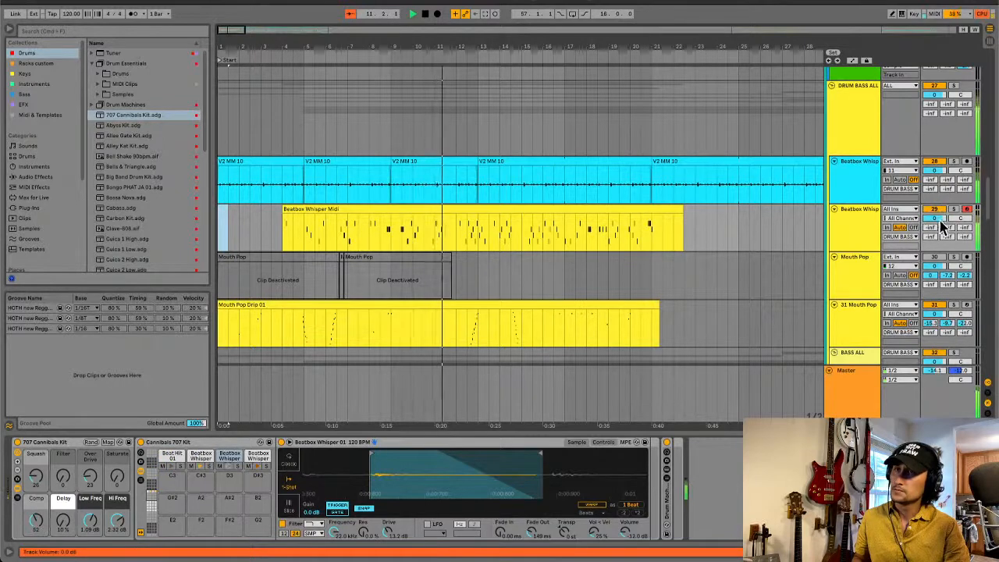
Step: Set the beatbox MIDI track to -7.5 dB with sends at -8.0 and -10.0, and the beatbox audio track to -7.0 dB
left_click_drag(931, 226, 931, 215)
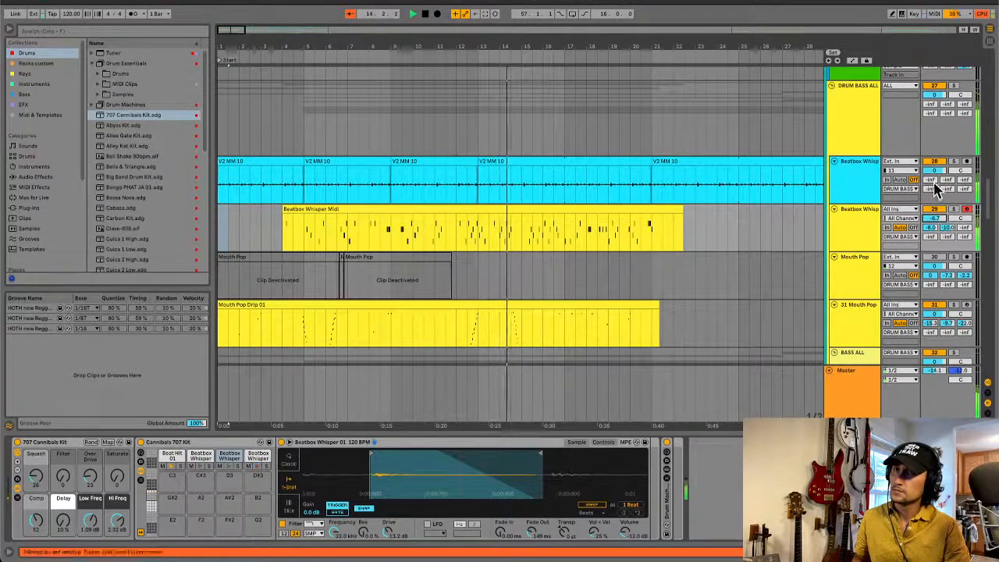
left_click_drag(935, 170, 938, 221)
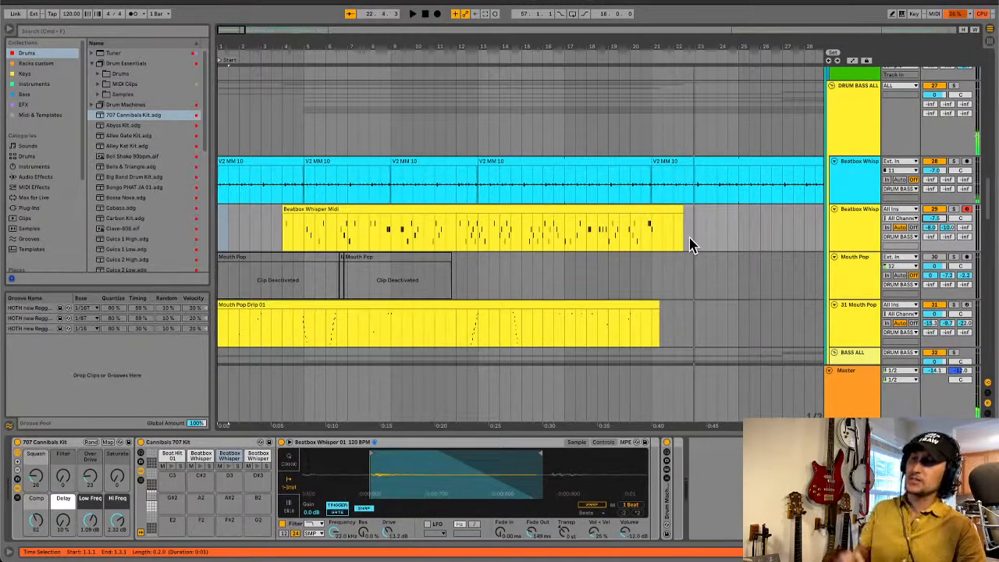
Step: Automate the beatbox audio track's panning to 50R up to bar 21 and pan the beatbox MIDI track to 50L
right_click(965, 177)
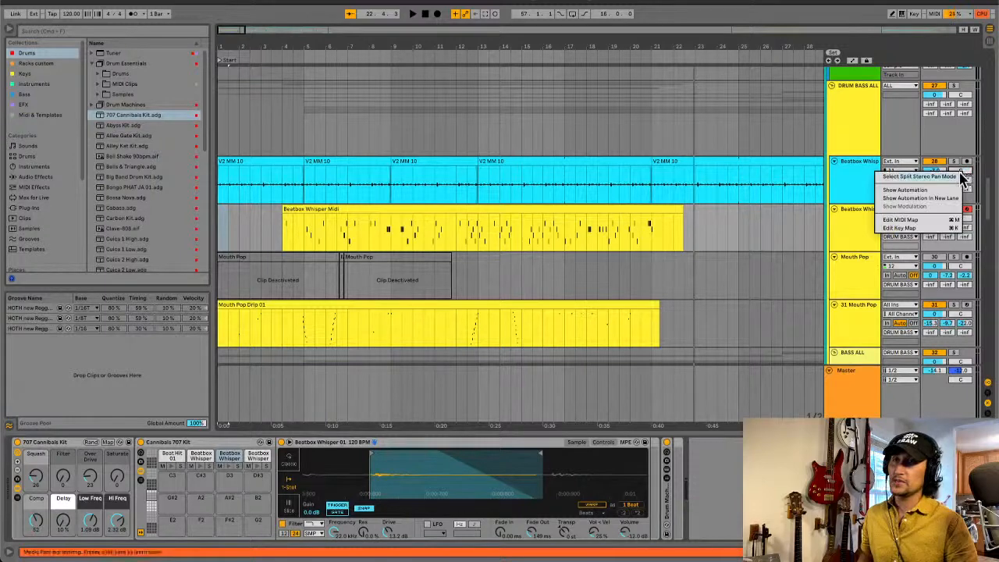
left_click(906, 191)
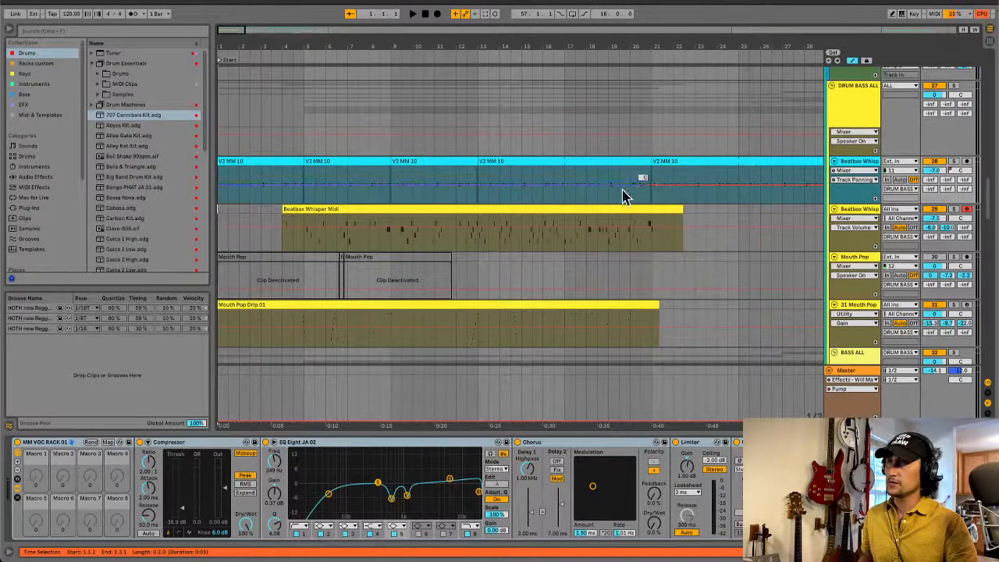
left_click_drag(621, 194, 620, 181)
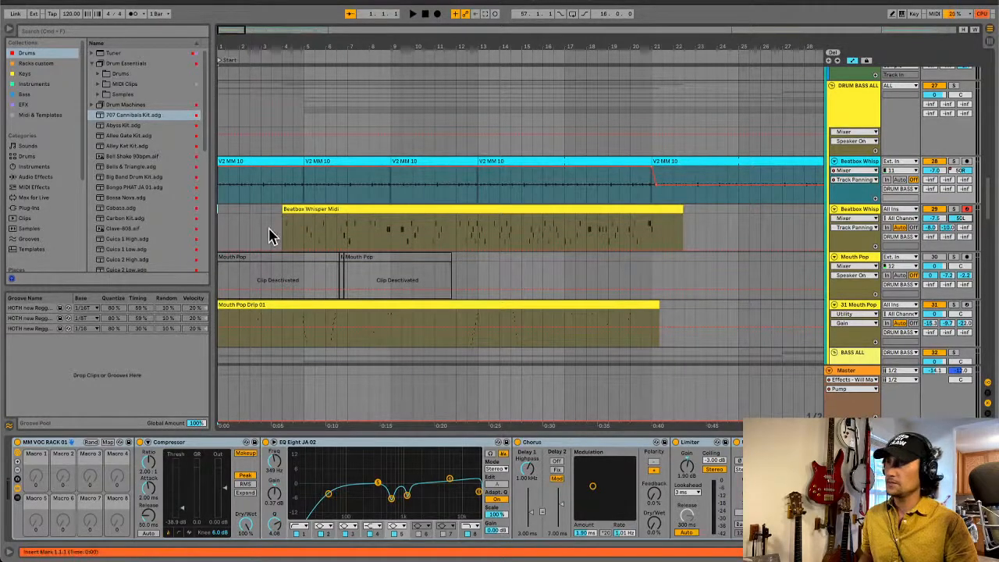
Step: Play the mix from bar 4, lower the beatbox MIDI track's volume to -10.5 dB, and hide the automation lanes
left_click(285, 240)
key("space")
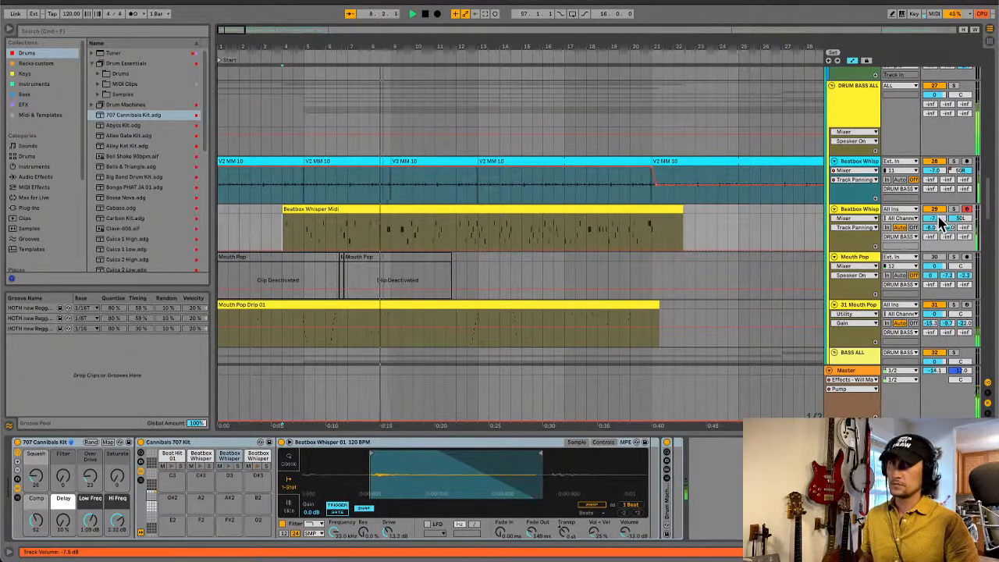
left_click_drag(941, 223, 940, 240)
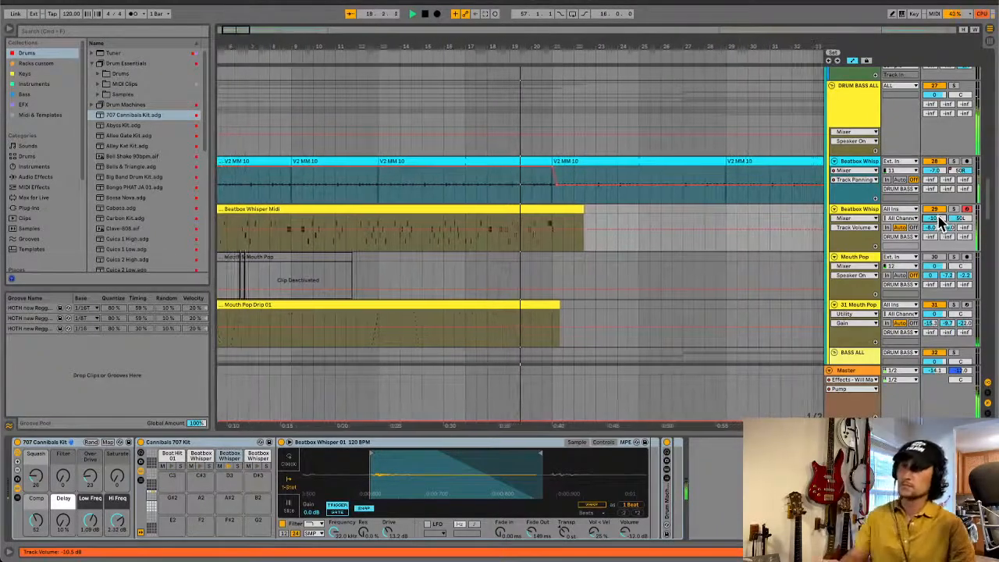
key("a")
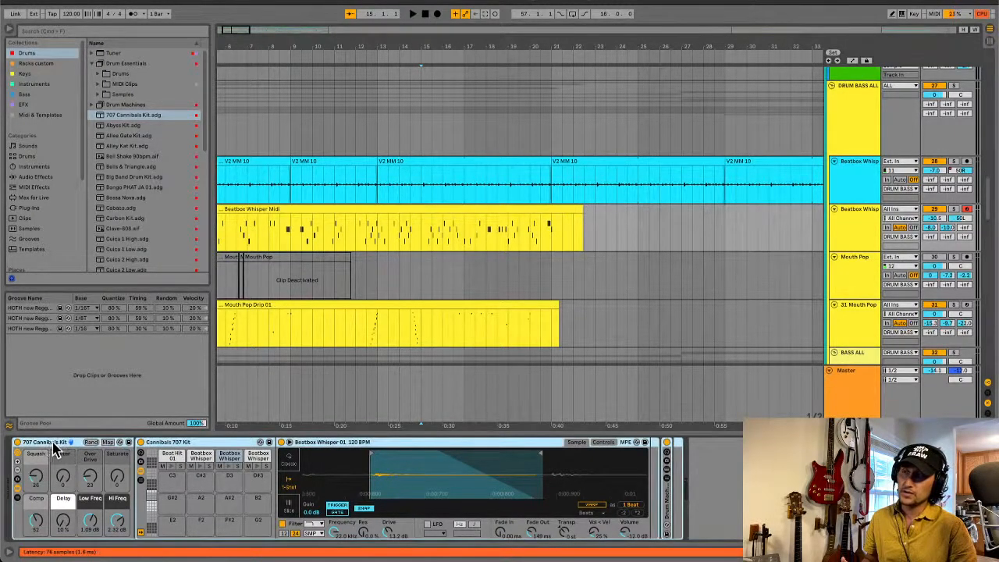
Step: Save the 707 Cannibals Kit rack to the User Library as a preset named BeatBox Whisper 015
left_click(129, 442)
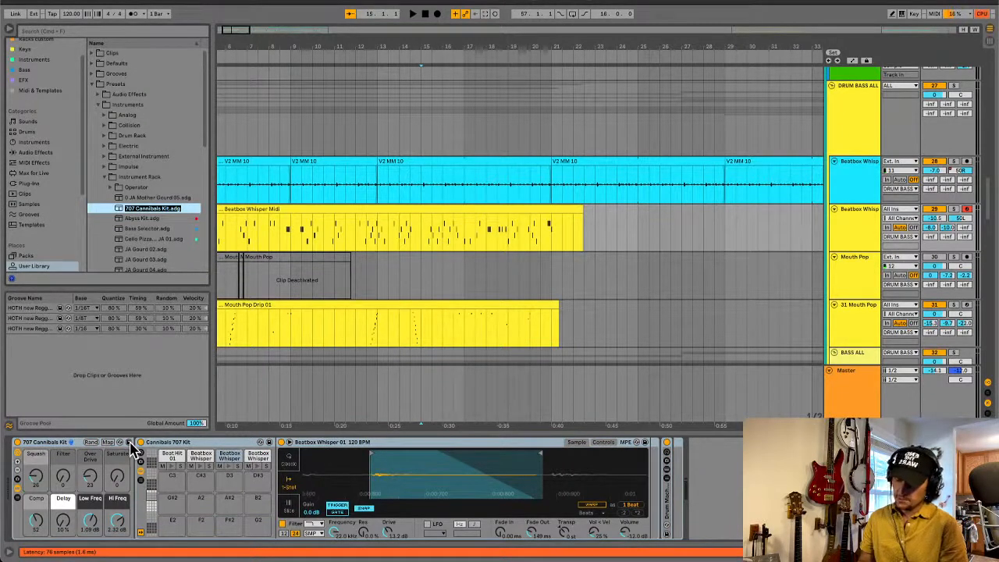
key("super+r")
type("8")
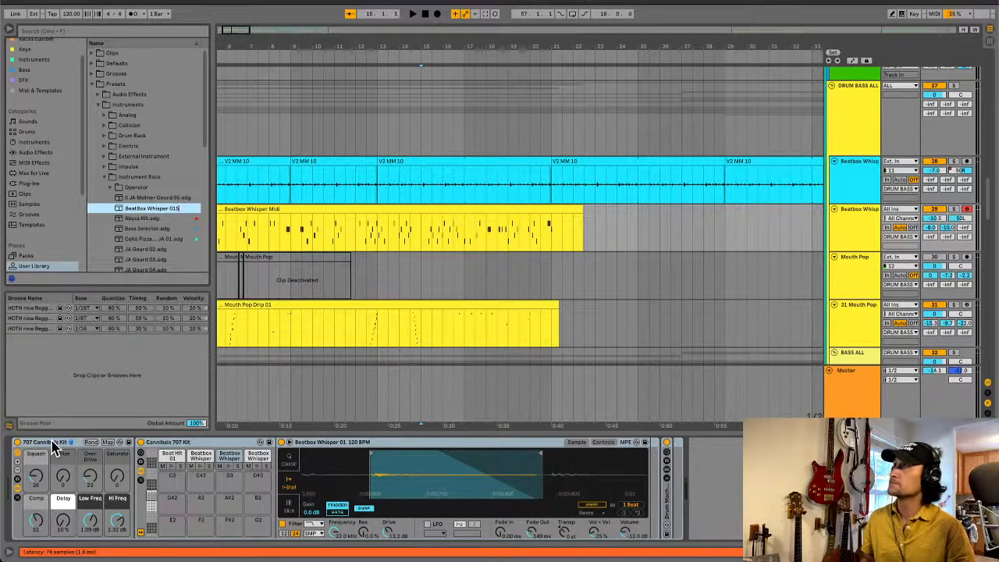
left_click(109, 444)
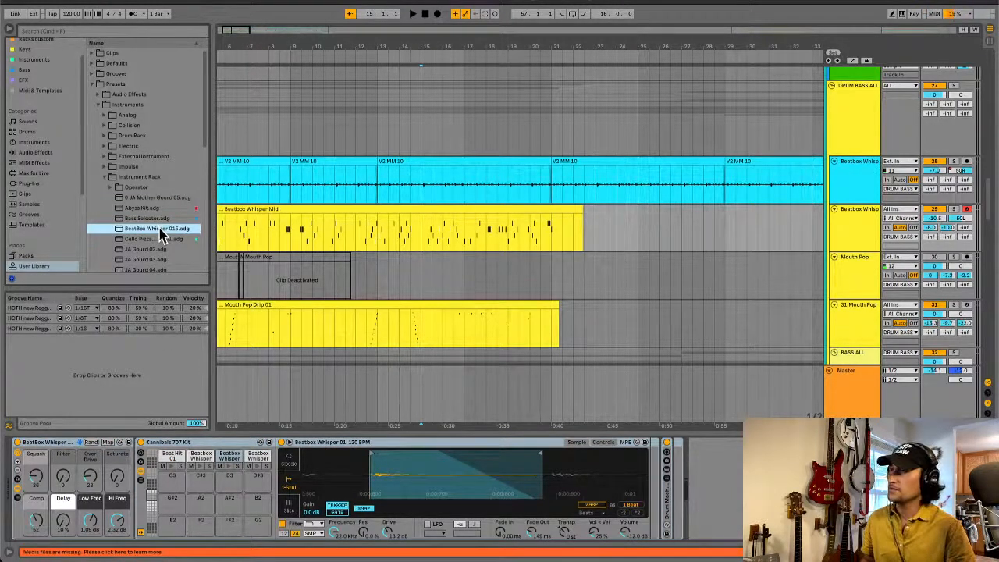
Step: Assign the BeatBox Whisper 015 preset to the Drums collection
right_click(162, 234)
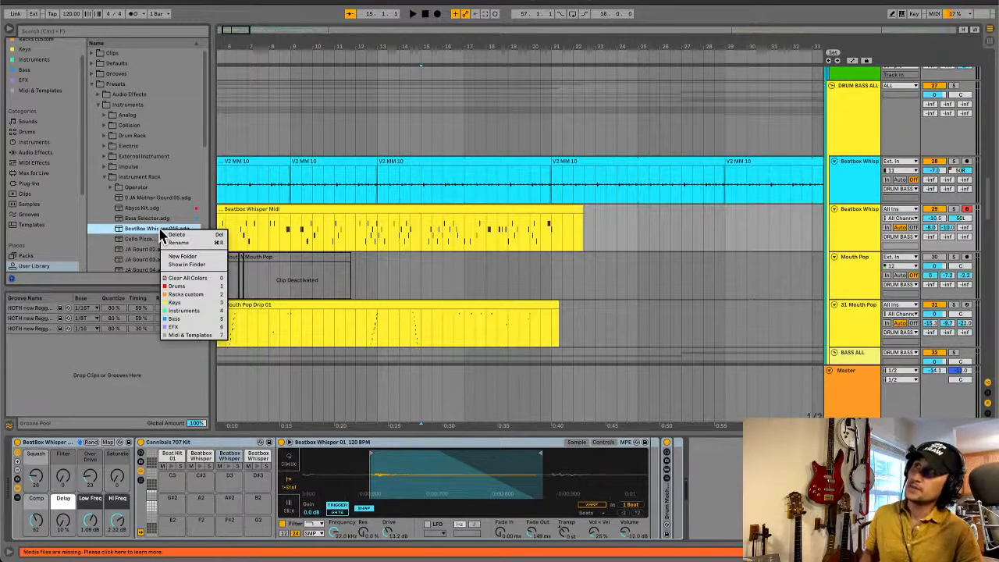
left_click(186, 286)
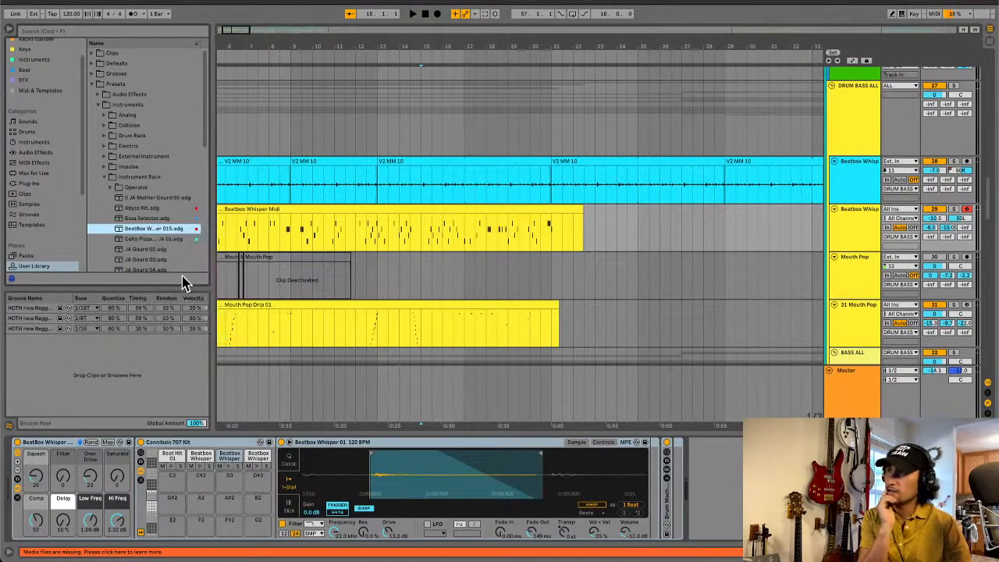
right_click(165, 228)
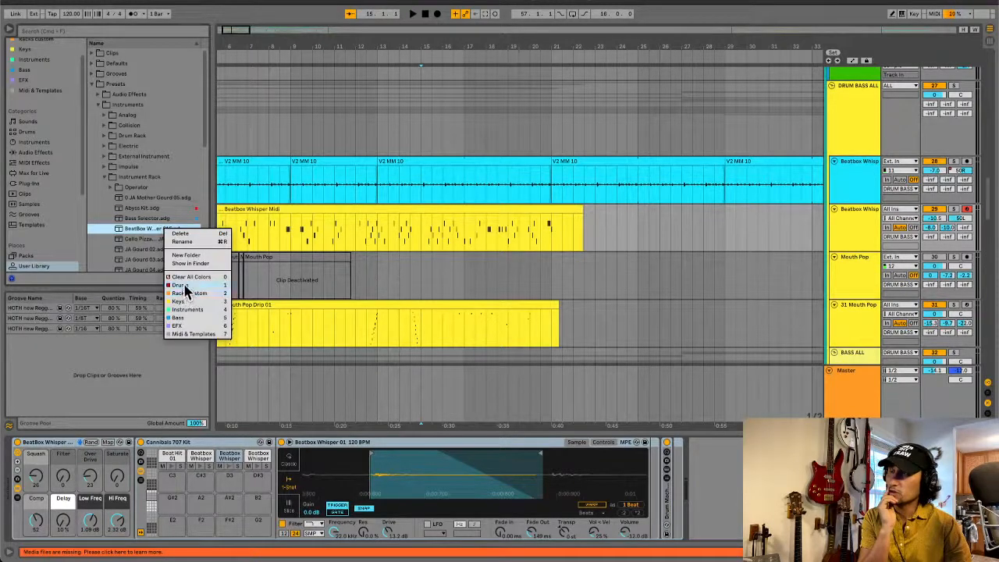
left_click(139, 233)
Step: Open the Drums collection and select the BeatBox Whisper 015 preset in it
scroll(27, 78, "up", 2)
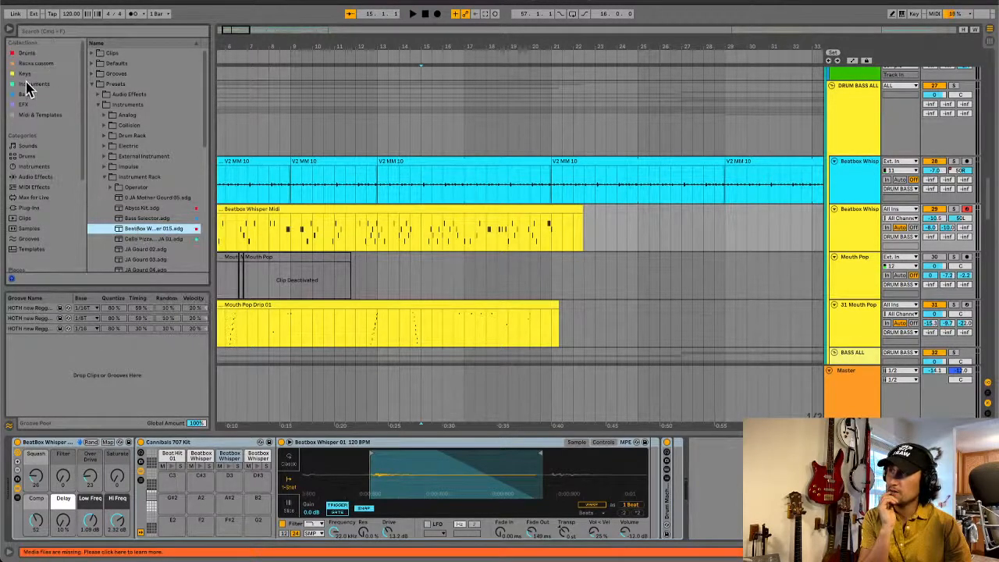
left_click(23, 63)
left_click(25, 53)
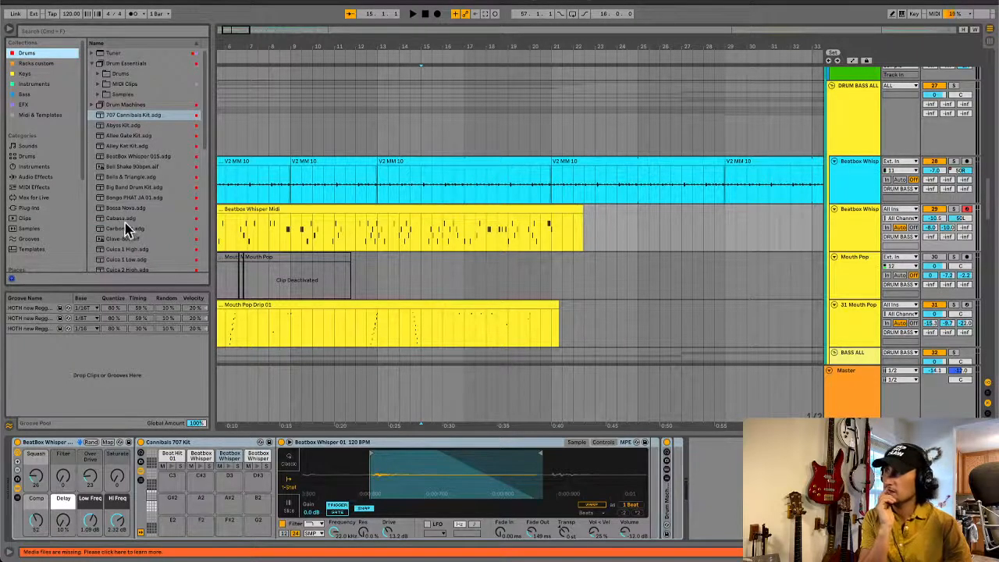
left_click(121, 157)
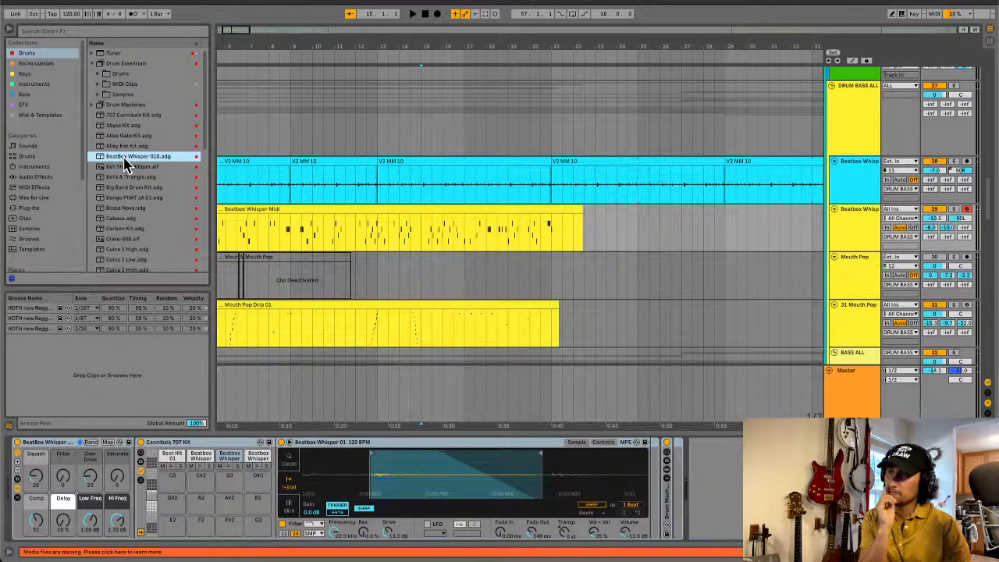
Step: Compare the rack's original 707 kit pads with the beatbox pads by switching between the two pad banks
left_click(152, 518)
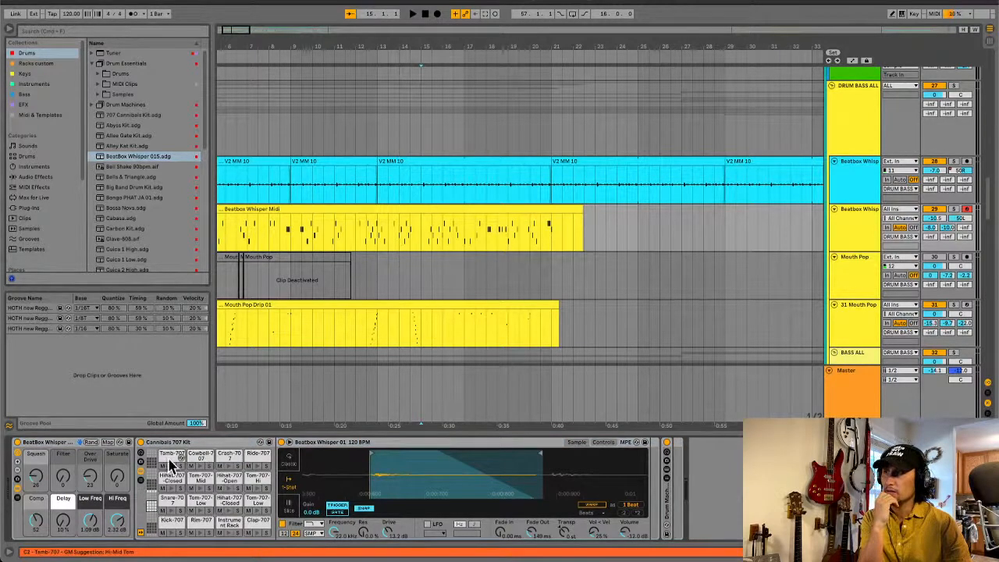
left_click(153, 502)
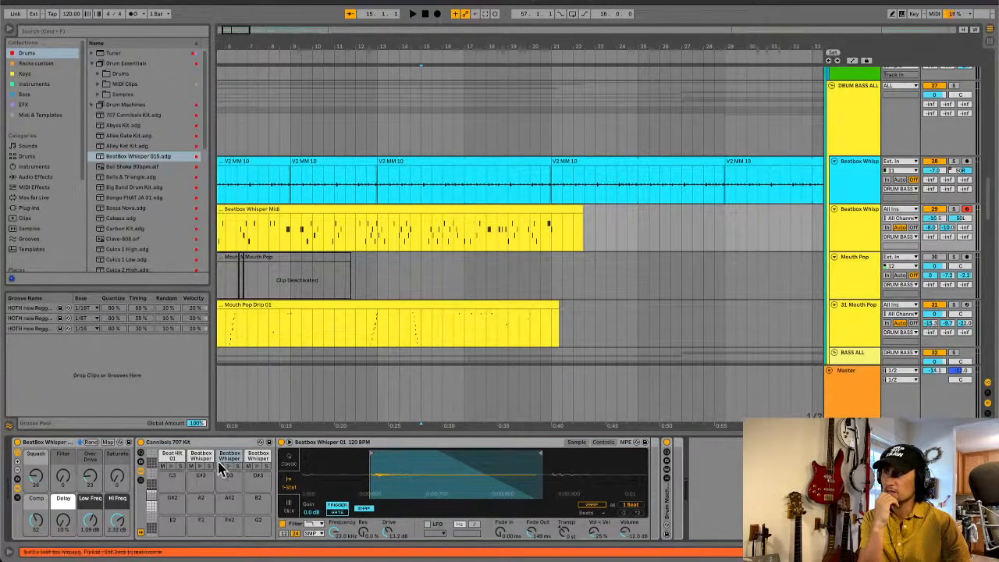
left_click(152, 519)
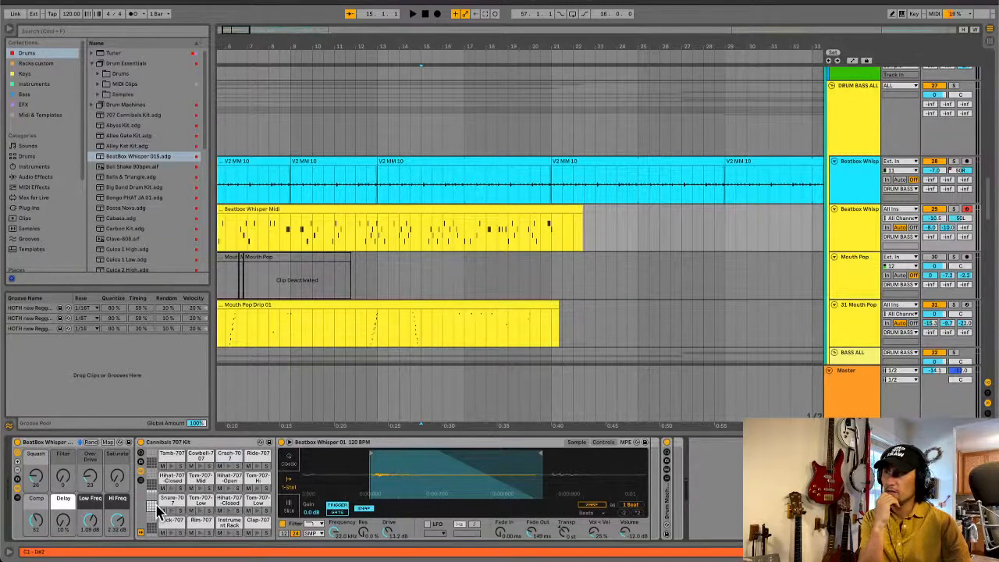
left_click(258, 534)
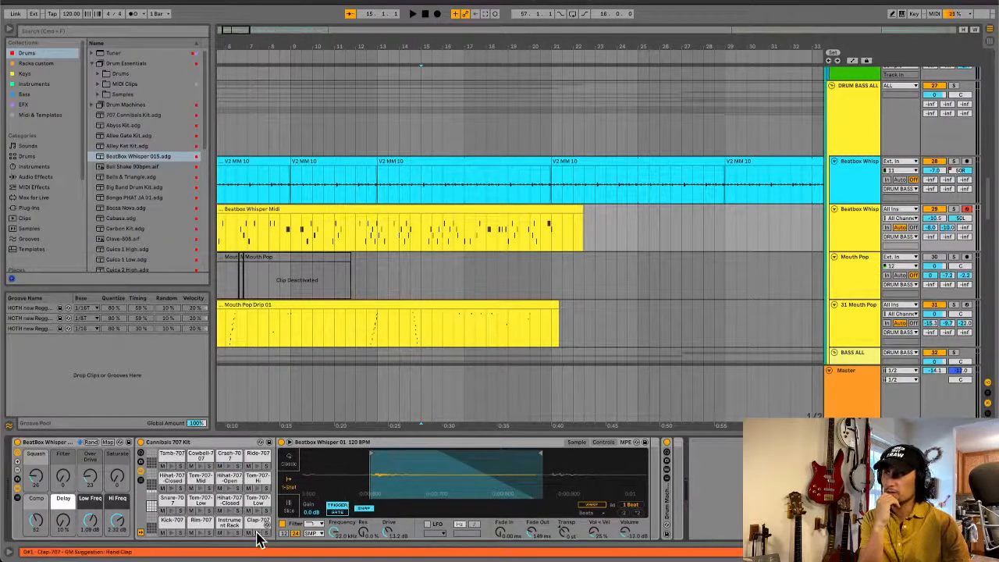
left_click(153, 497)
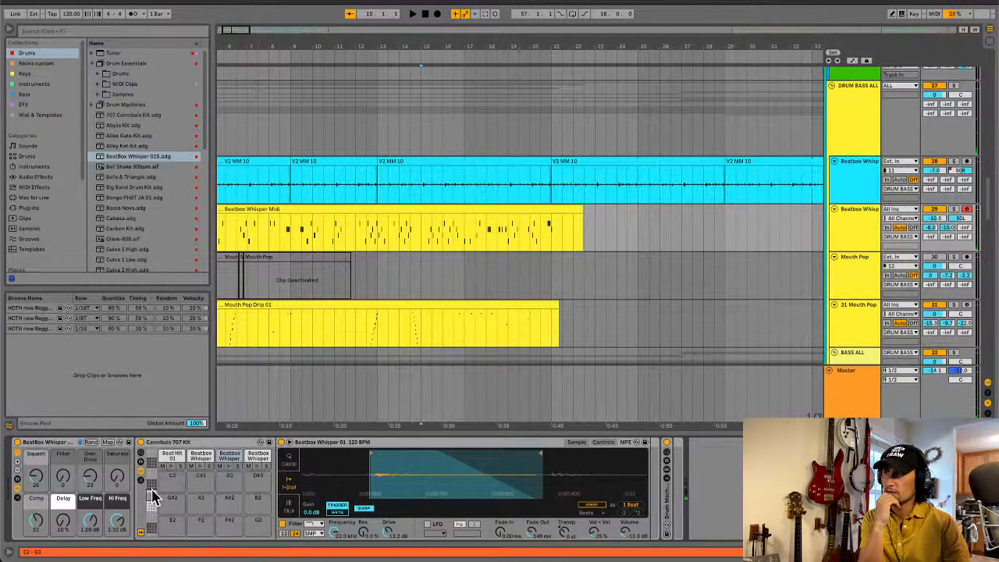
left_click(153, 518)
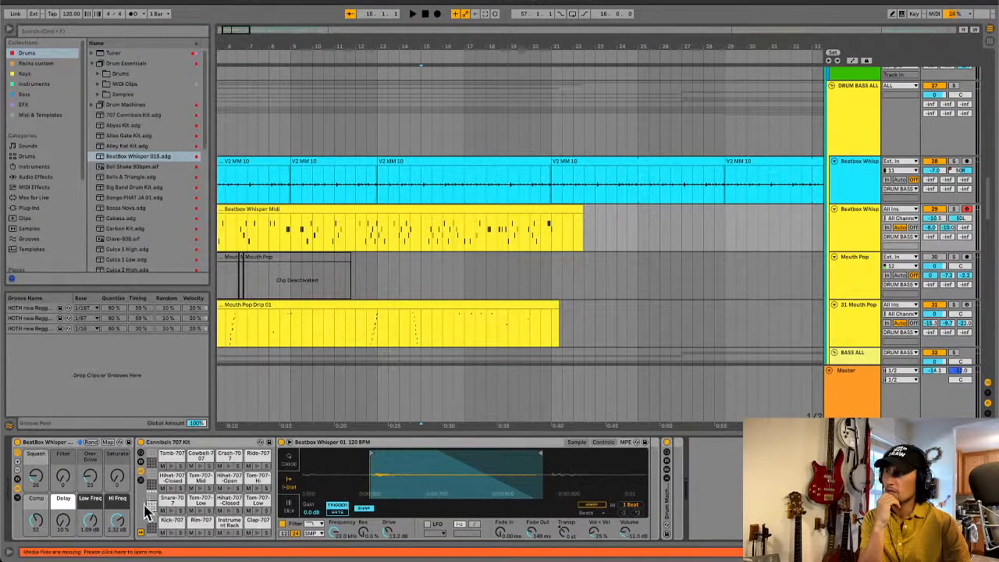
left_click(154, 498)
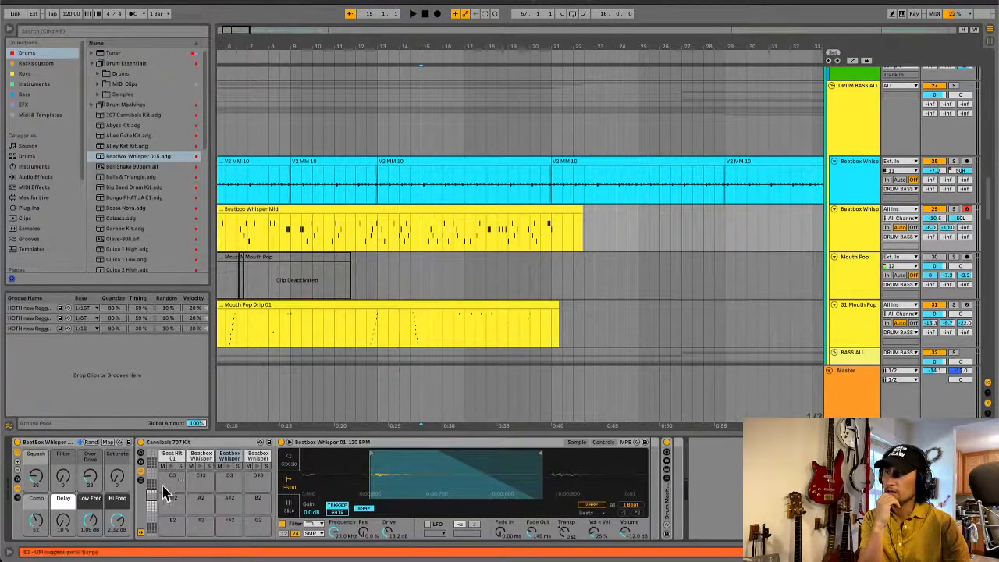
Step: Open the Instruments collection, expand Operator's Ambient & Evolving folder, and select the Andromeda Space Pad preset
left_click(398, 284)
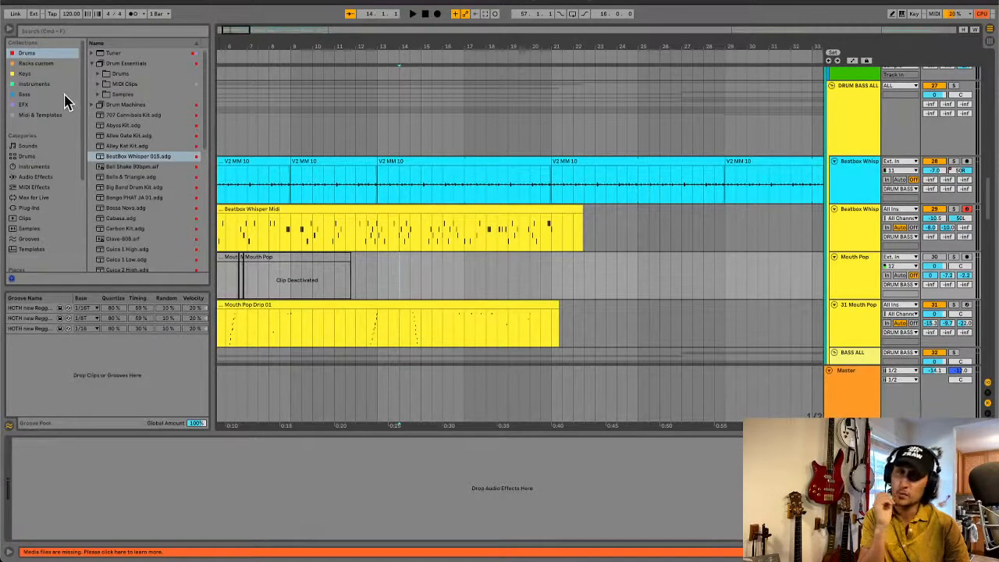
left_click(26, 104)
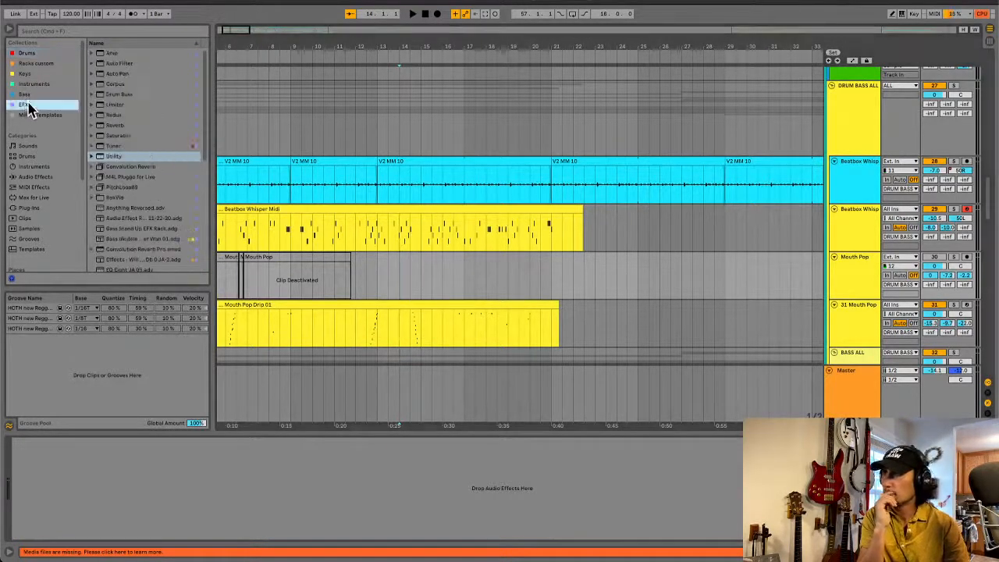
left_click(34, 84)
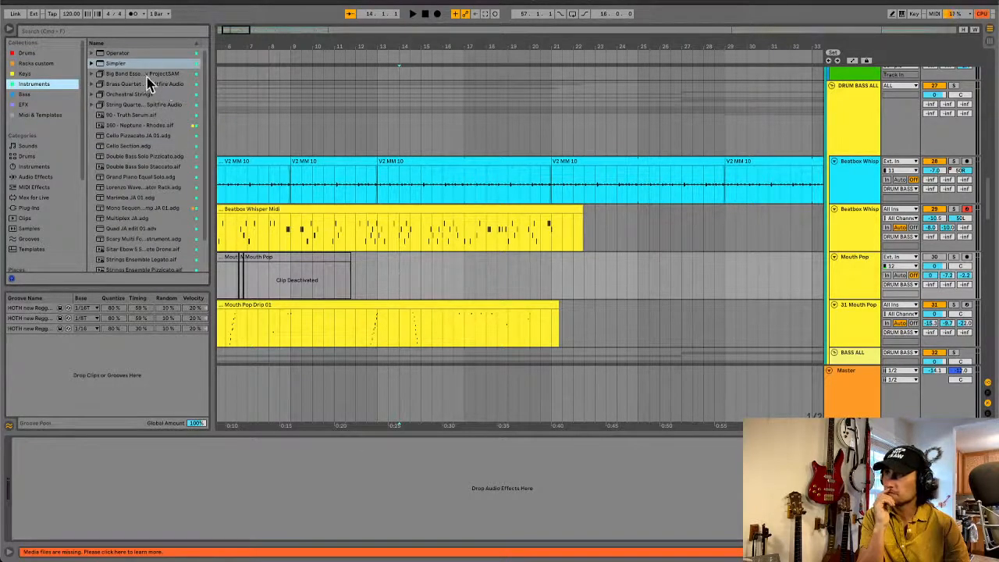
left_click(92, 54)
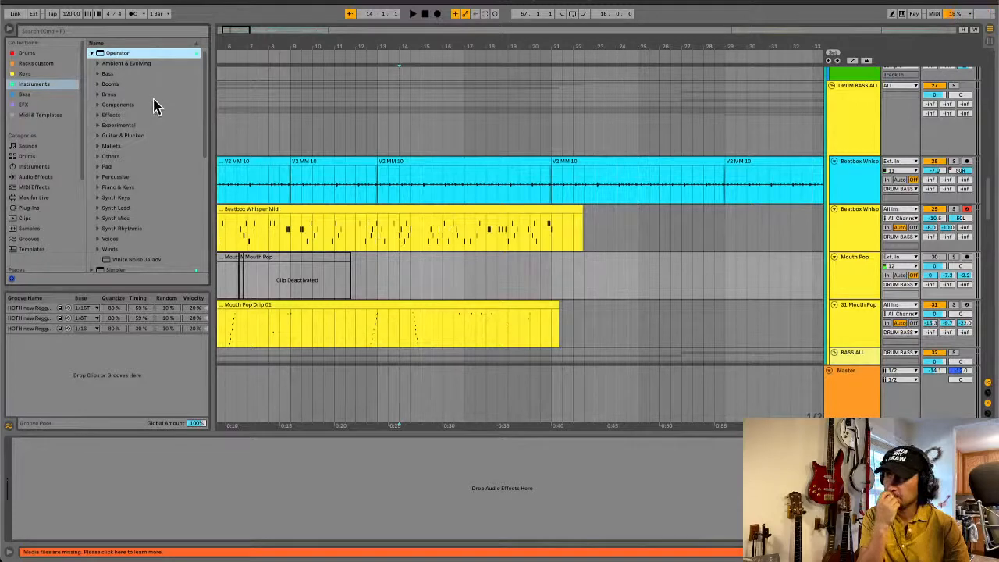
left_click(98, 64)
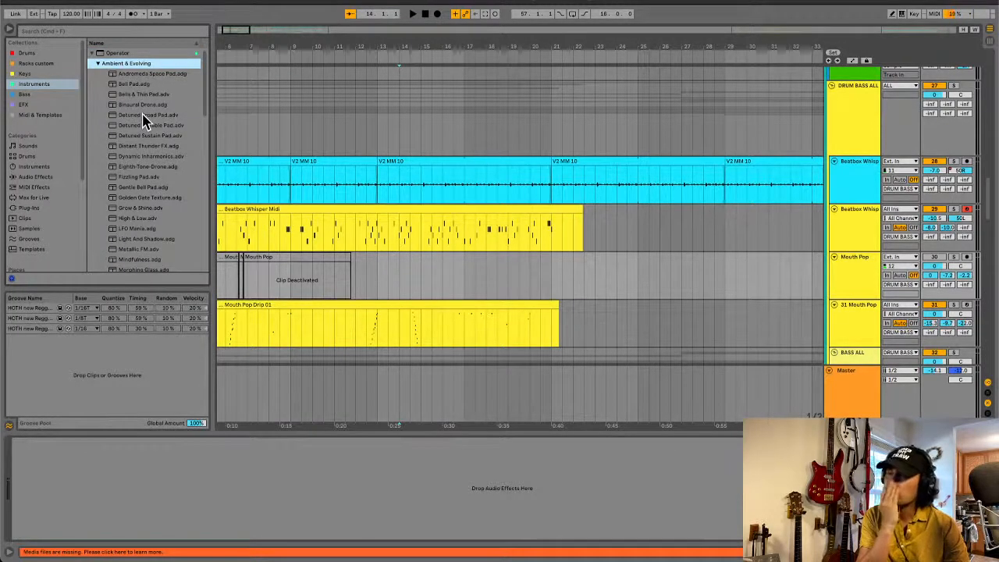
left_click(143, 73)
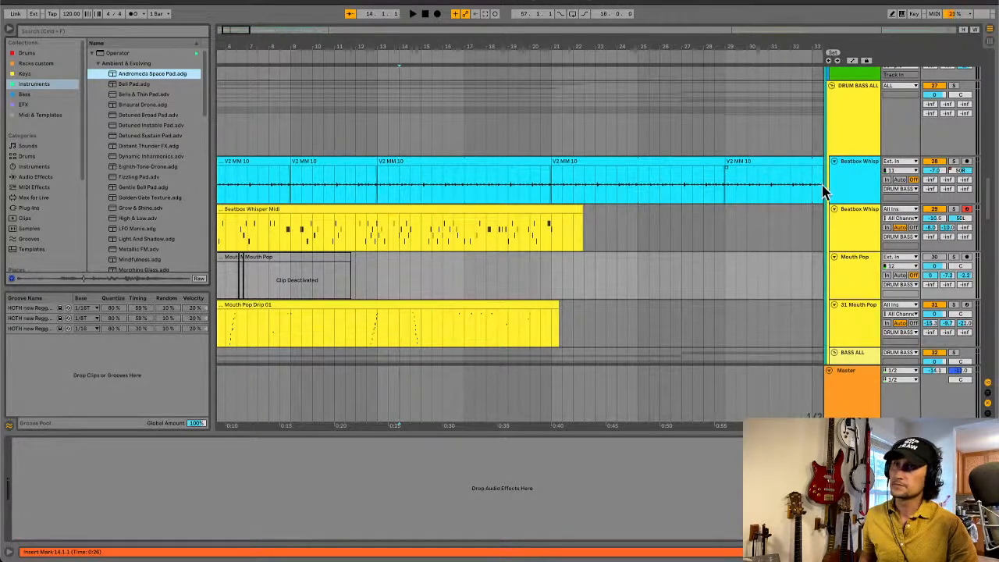
Step: Insert a MIDI track below the Beatbox Whisper MIDI track and load Andromeda Space Pad onto it
left_click(858, 223)
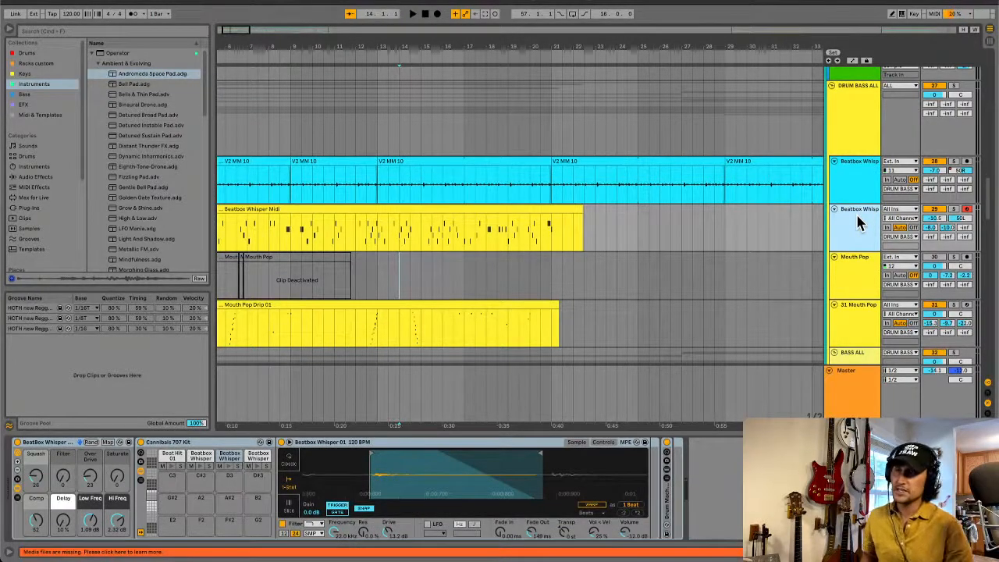
key("ctrl+shift+t")
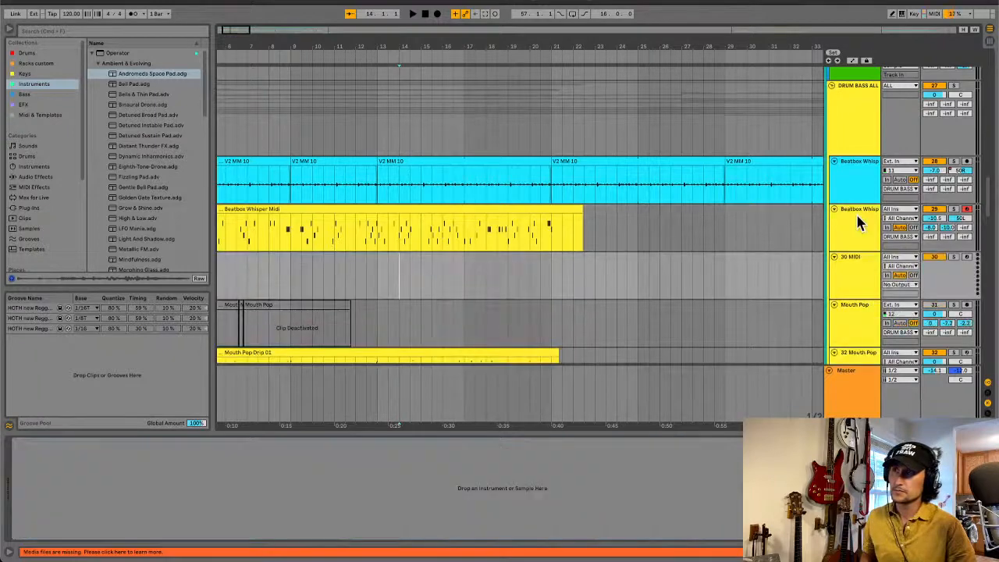
left_click_drag(148, 73, 352, 270)
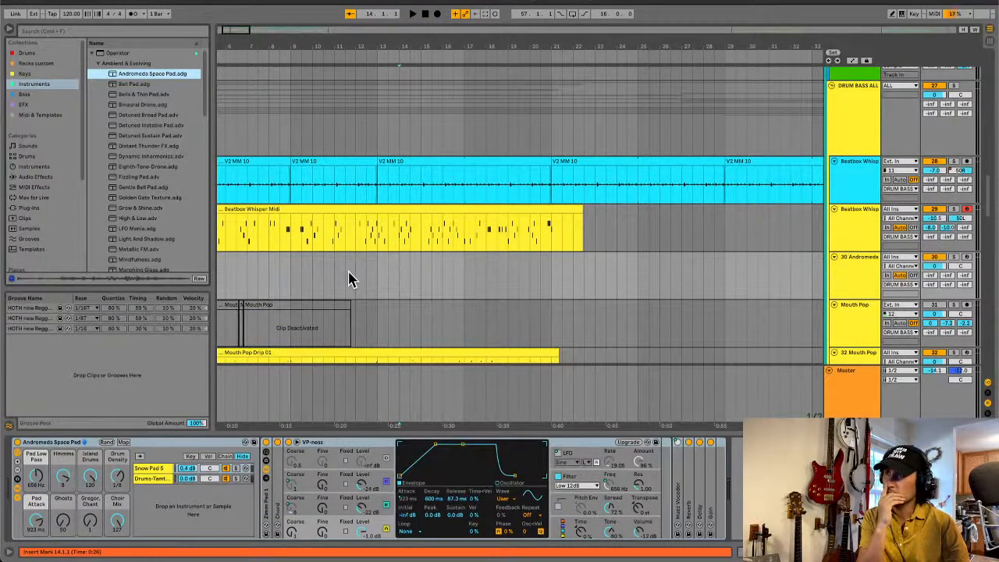
Step: Place the insert marker at bar 1 on the Andromeda track and arm that track for recording
left_click_drag(480, 49, 580, 49)
left_click(223, 284)
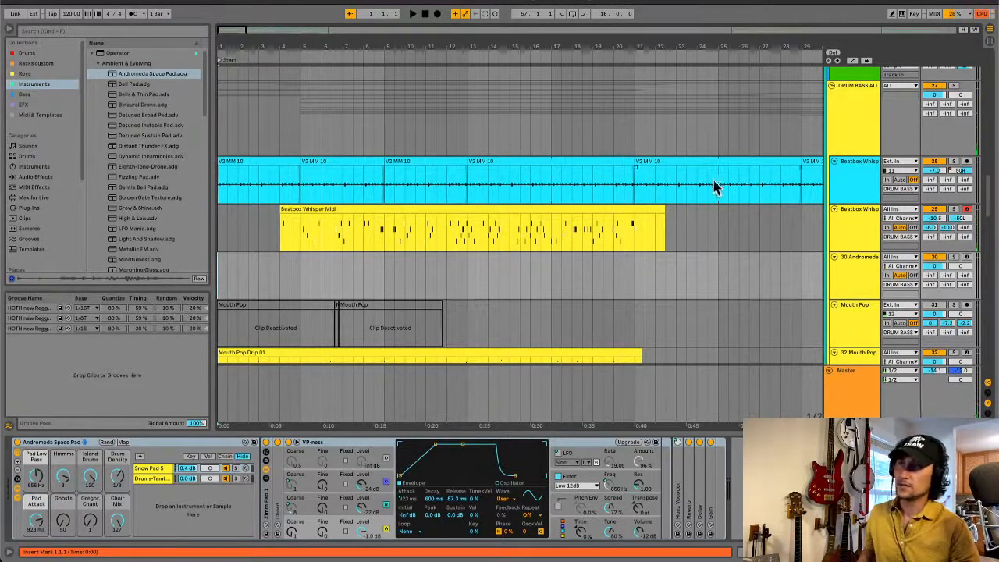
left_click(966, 256)
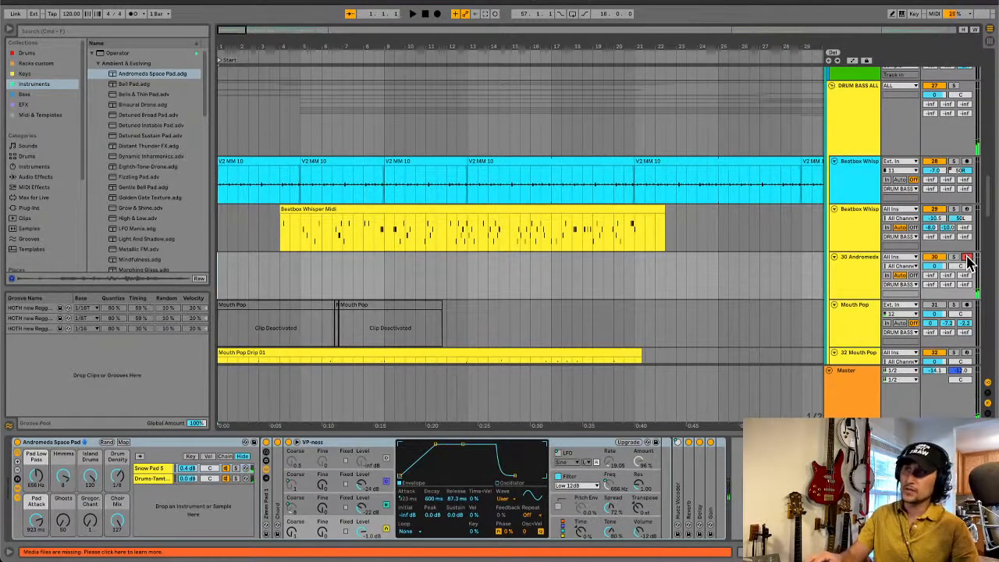
Step: Record an Andromeda Space Pad part while setting Pad Low Pass to 18.5 kHz and Pad Attack to 0.00 ms
key("F9")
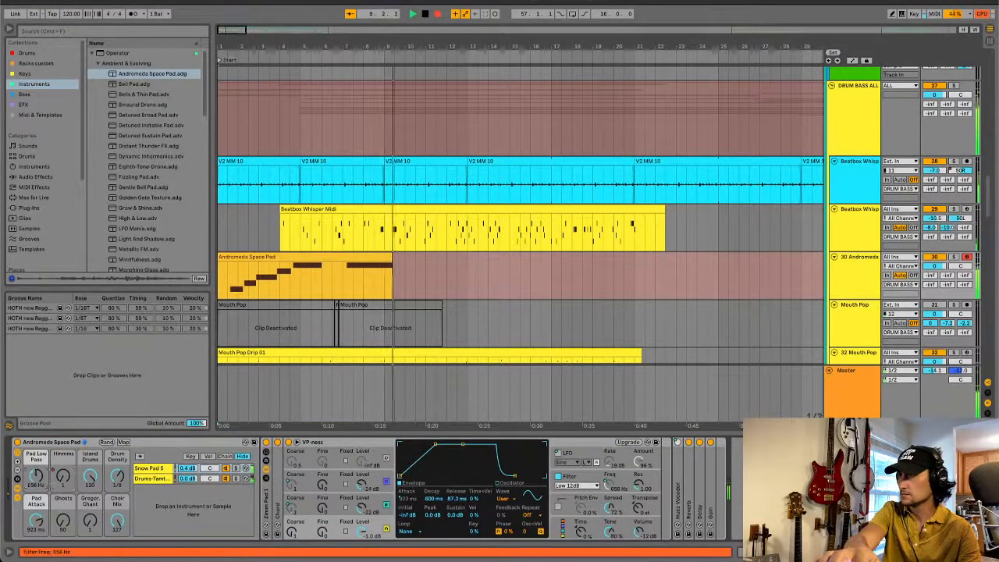
mouse_move(36, 476)
left_mouse_down()
mouse_move(36, 507)
mouse_move(38, 453)
mouse_move(41, 484)
left_mouse_up()
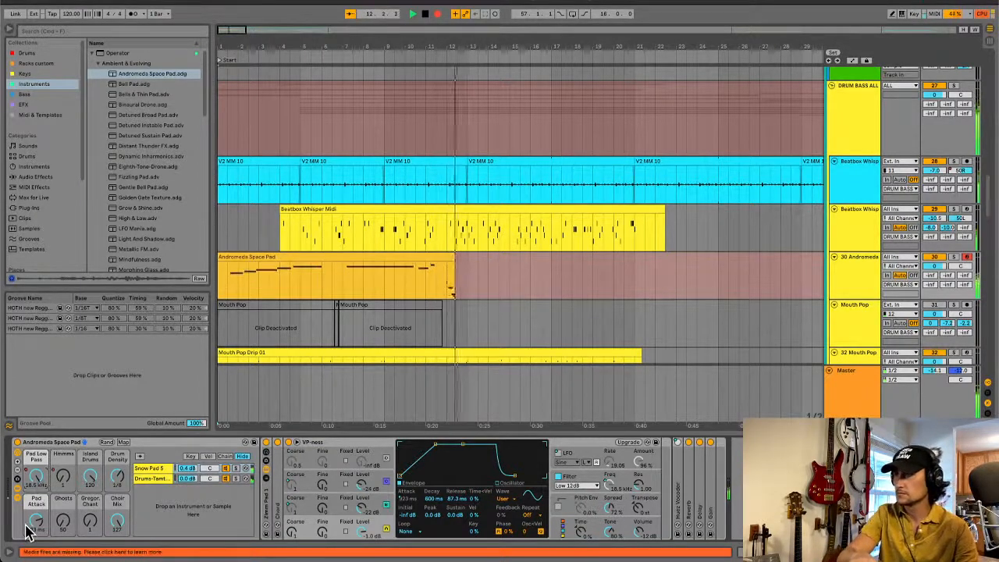
mouse_move(62, 523)
left_mouse_down()
mouse_move(63, 492)
mouse_move(62, 522)
left_mouse_up()
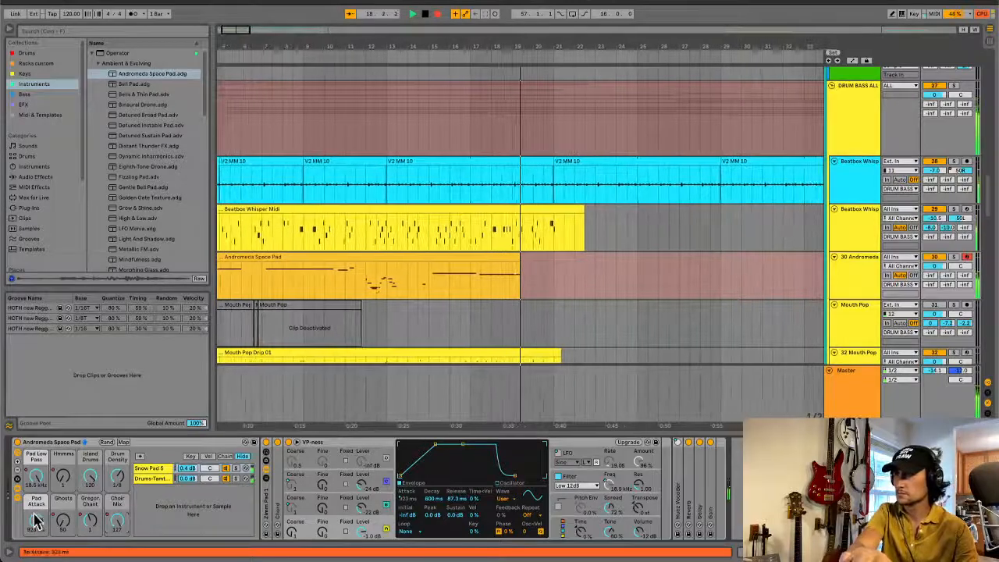
left_click_drag(35, 522, 35, 524)
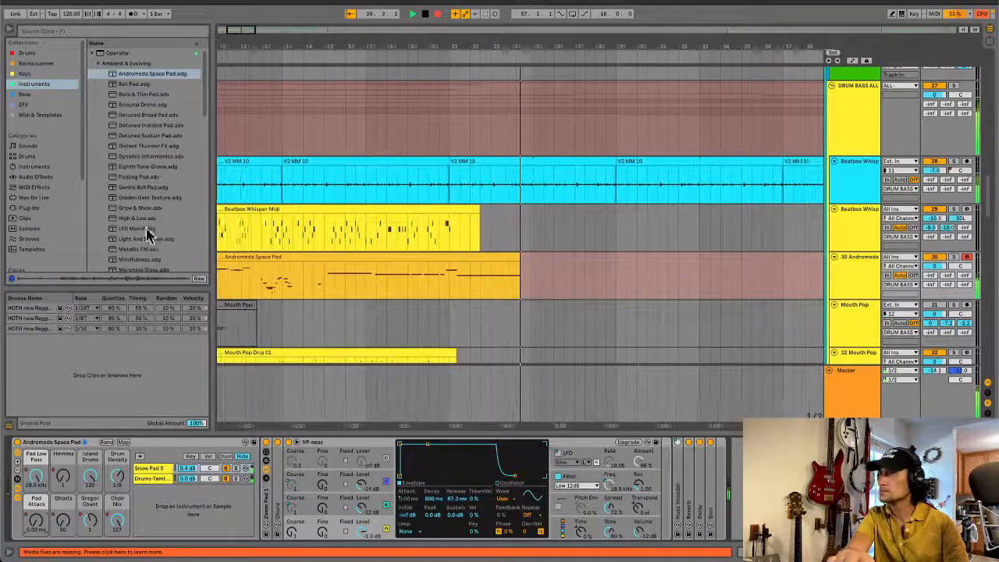
key("space")
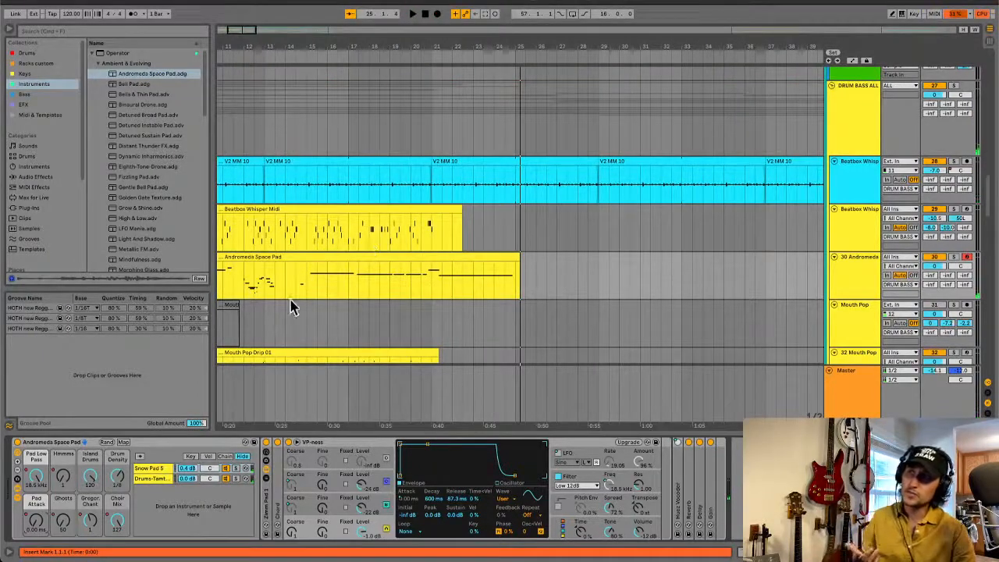
Step: Select the entire recorded Andromeda Space Pad clip and delete it
left_click(242, 295)
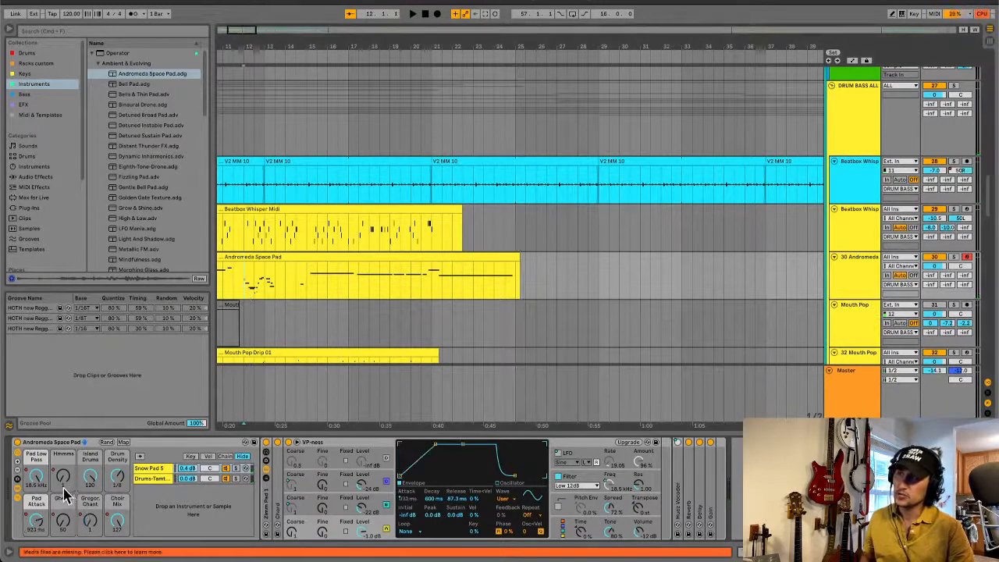
left_click_drag(254, 291, 344, 287)
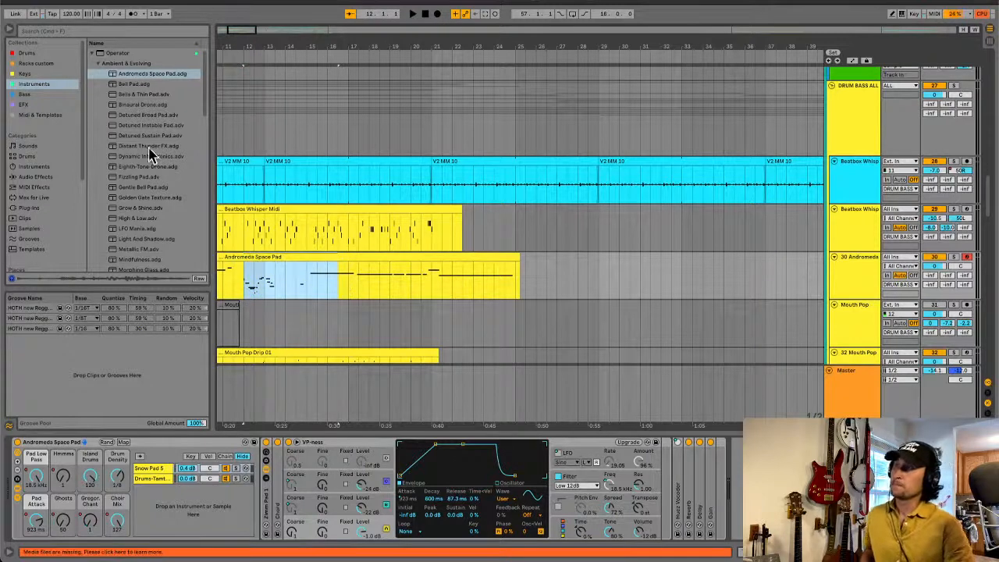
scroll(144, 142, "down", 3)
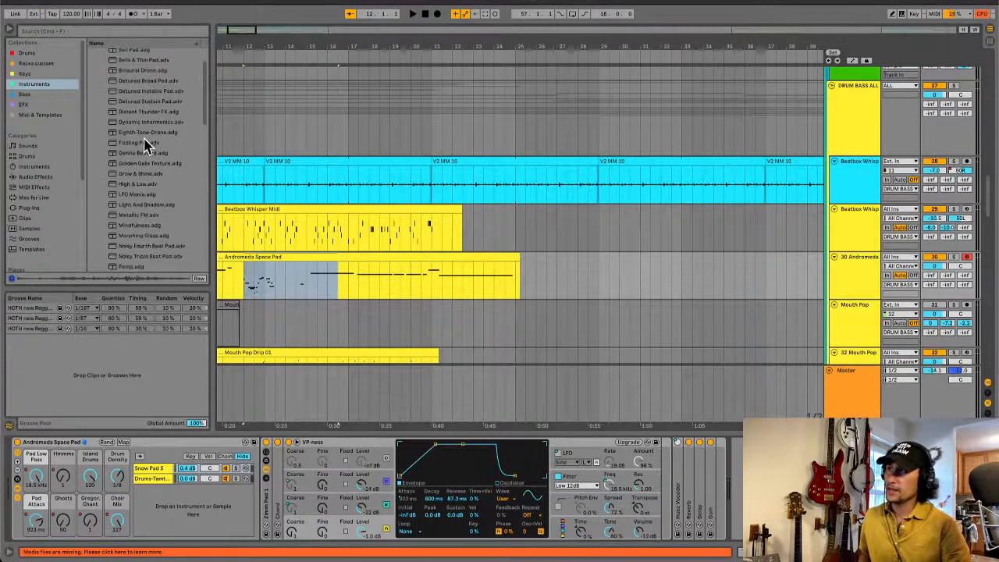
left_click(379, 287)
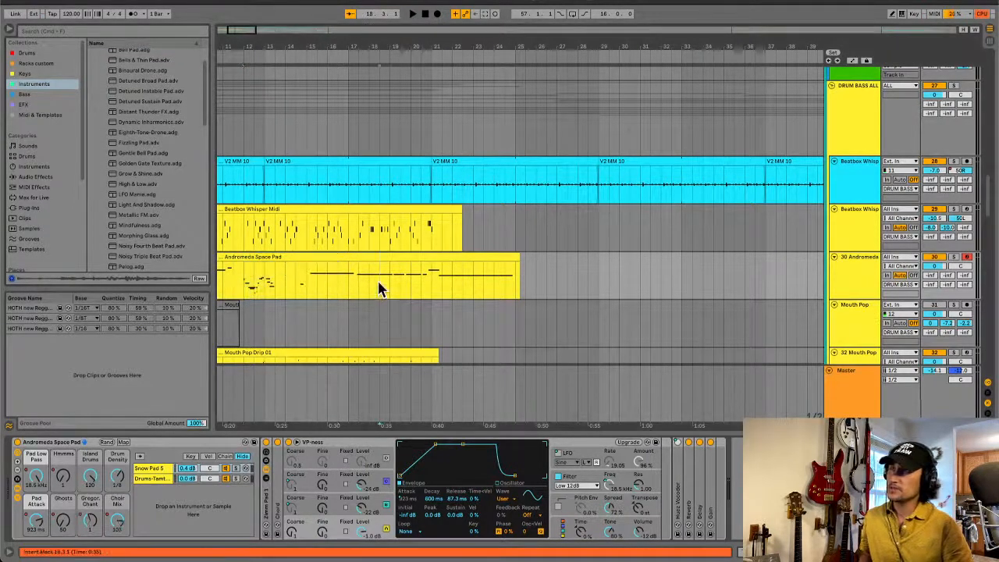
left_click(488, 257)
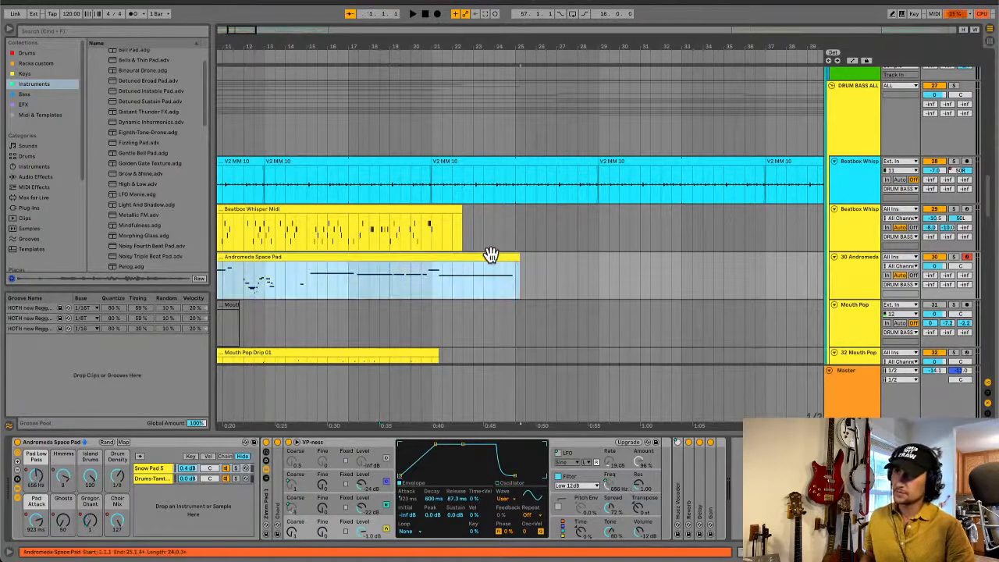
Step: Audition Ambient & Evolving presets such as LFO Mania, Light And Shadow and Solfeggio Mirror Gongs, and load X3RKABA onto the armed track
left_click(140, 185)
left_click(142, 195)
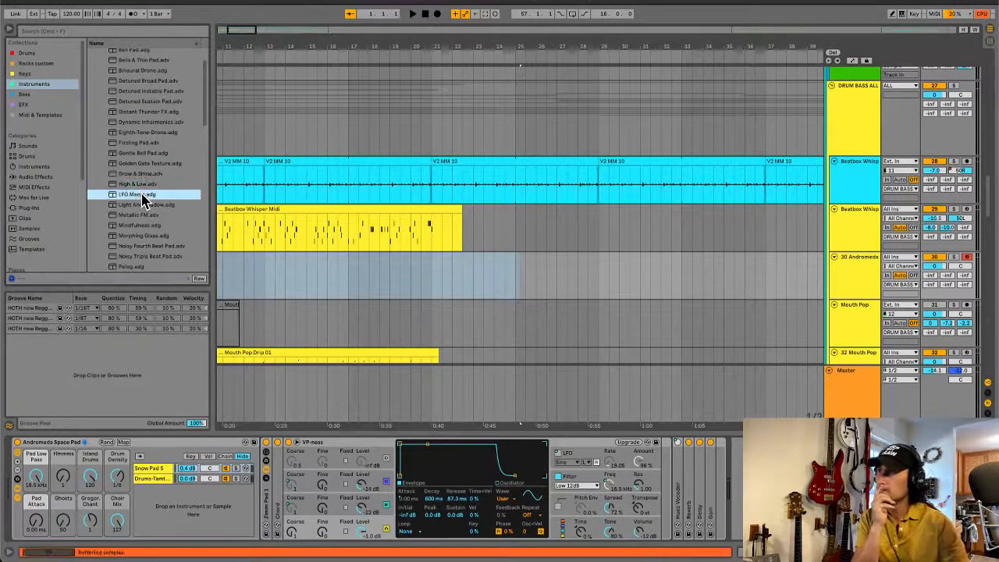
left_click(144, 206)
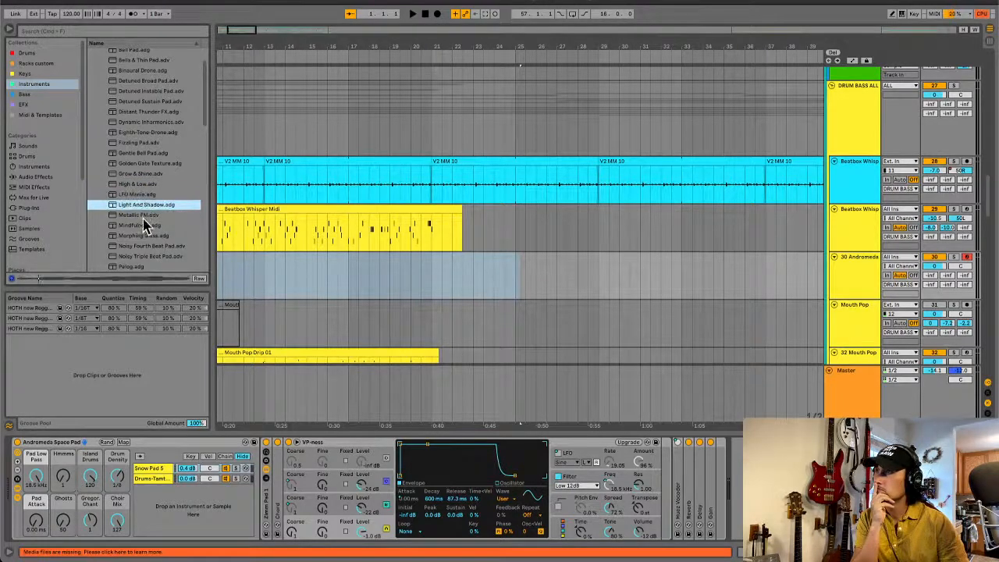
left_click(144, 258)
scroll(144, 260, "down", 3)
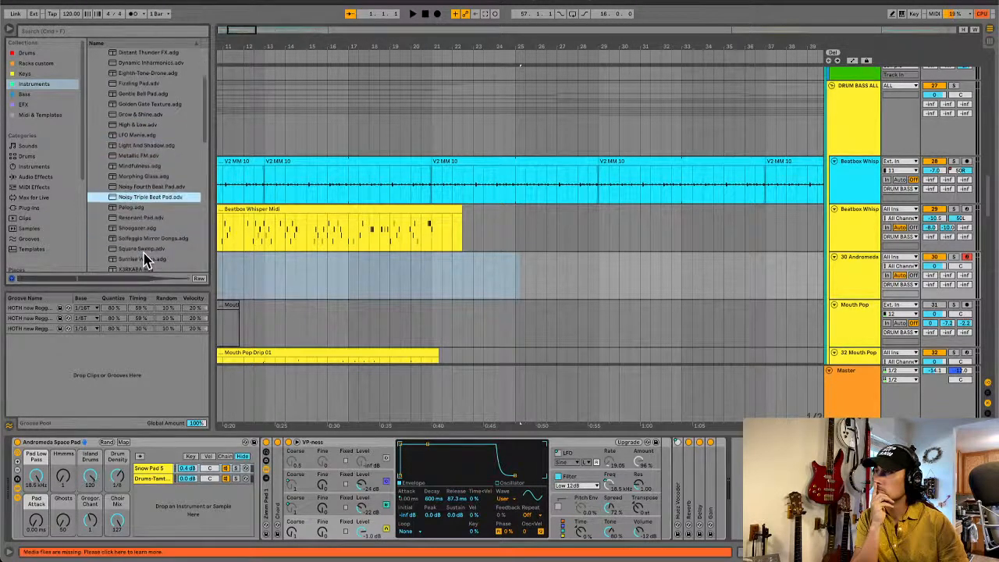
left_click(144, 241)
scroll(145, 246, "down", 1)
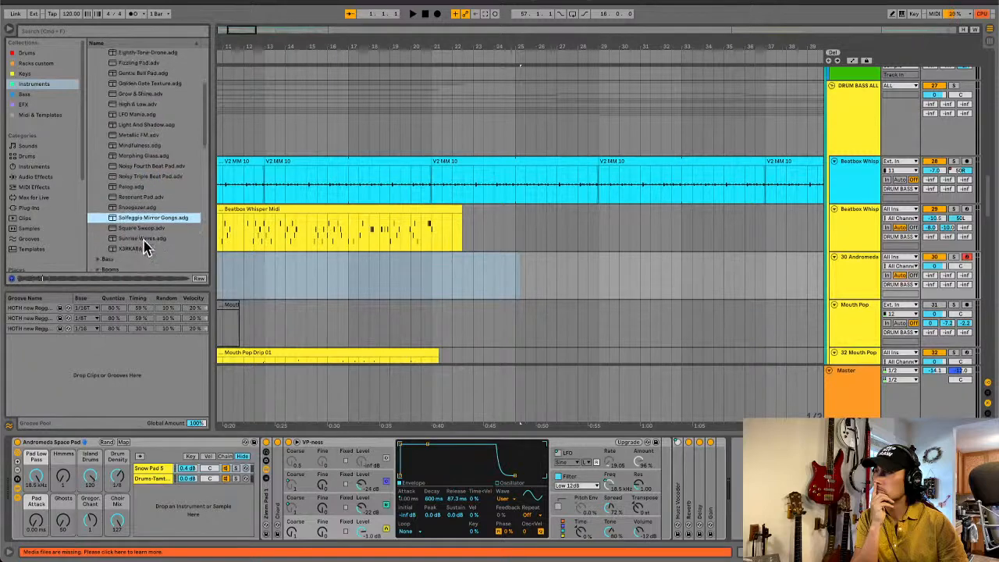
left_click(141, 251)
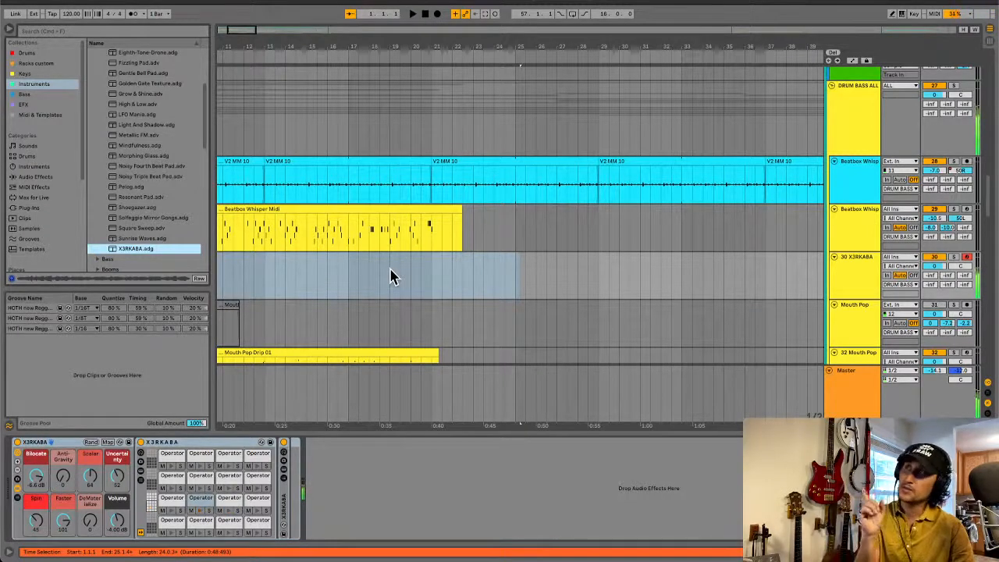
Step: Select individual Operator pads in the X3RKABA rack to inspect their device chains
left_click(170, 528)
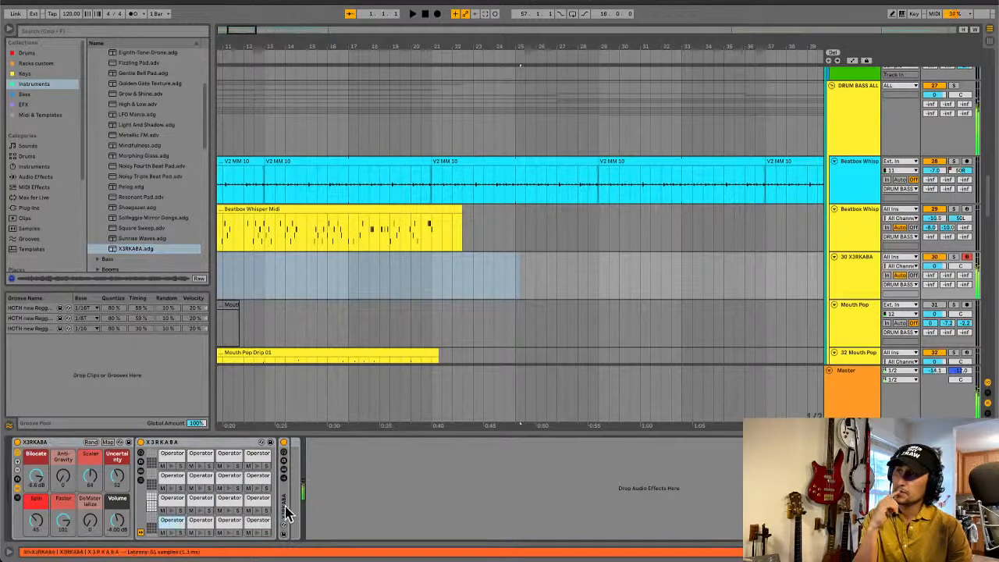
left_click(172, 503)
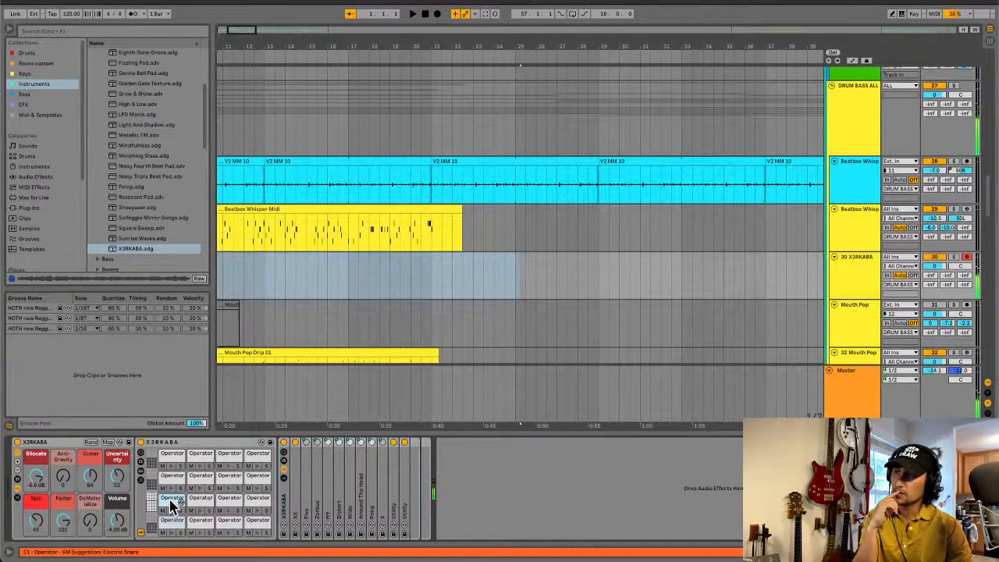
left_click(173, 528)
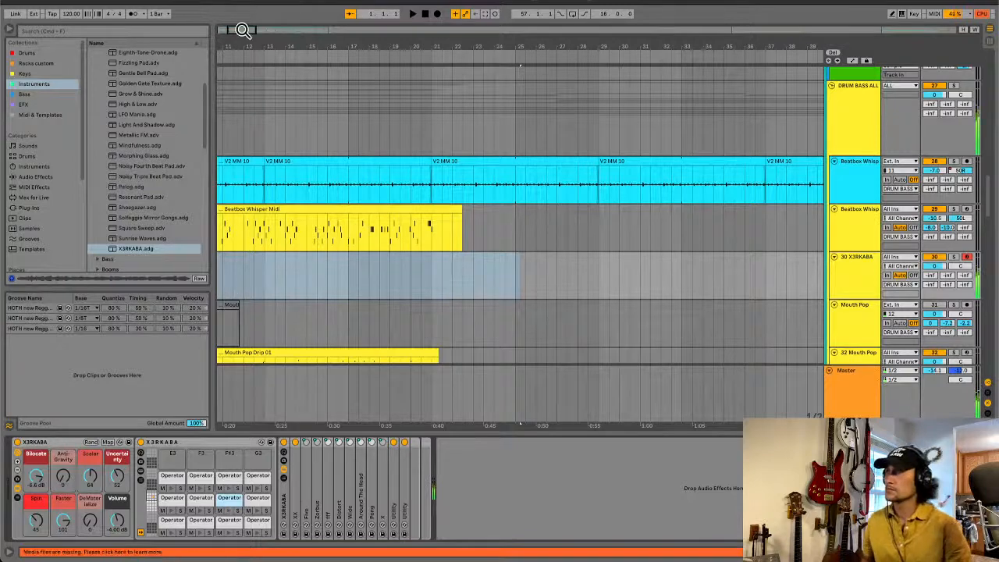
Step: Record a MIDI part with X3RKABA on its track from bar 1 to about bar 36
left_click_drag(241, 28, 232, 30)
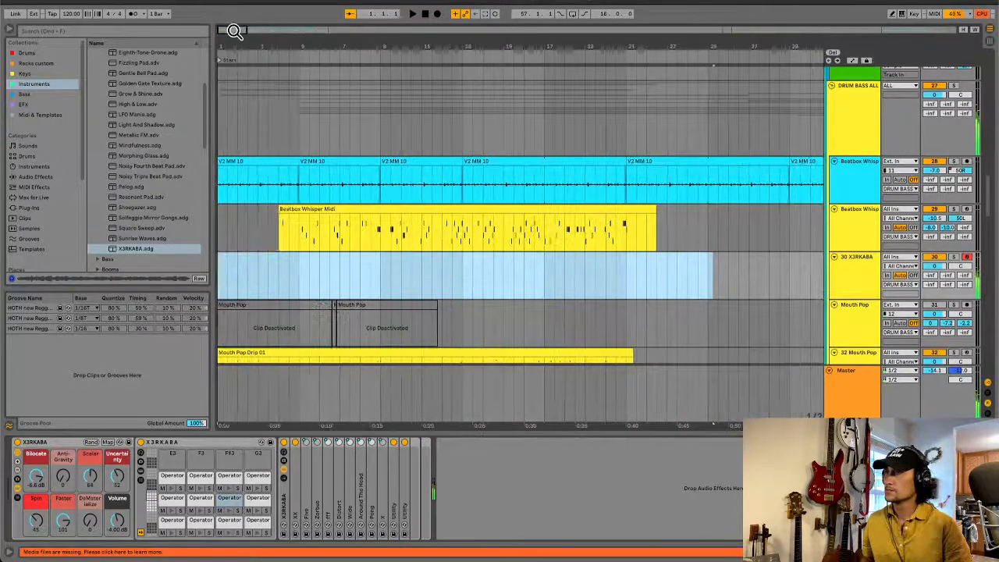
left_click(221, 286)
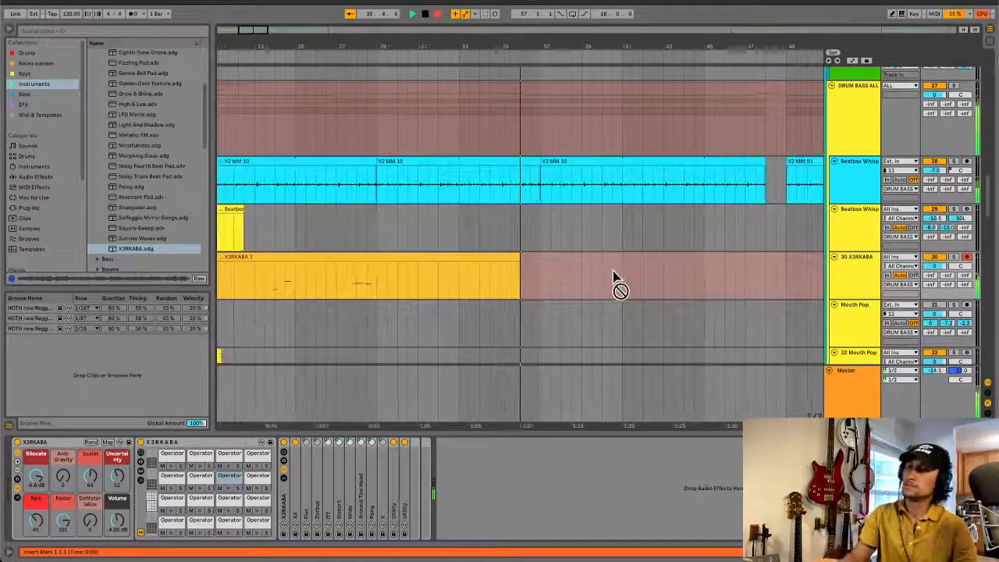
key("space")
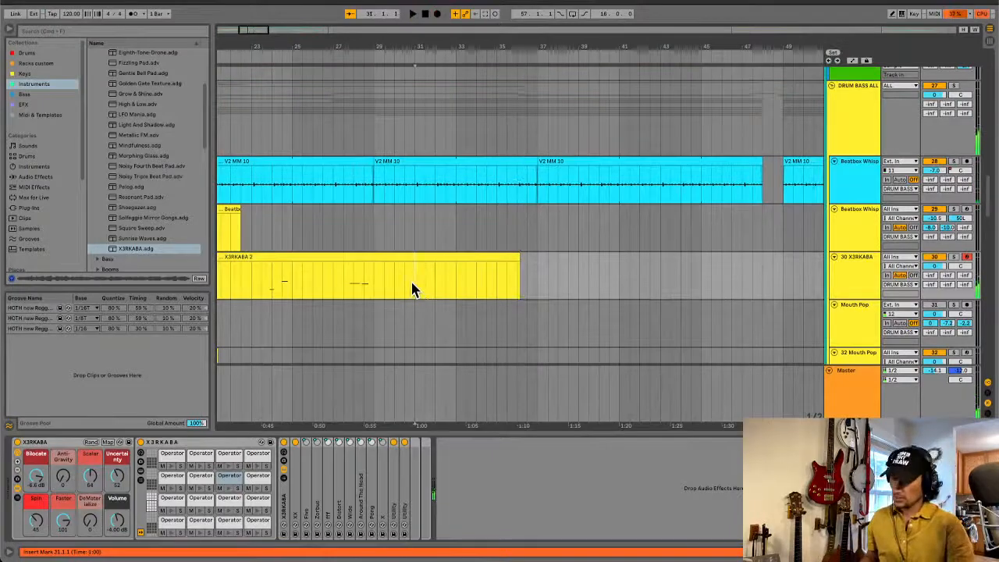
Step: Set the audio buffer size to 1024 samples in the preferences
key("super+comma")
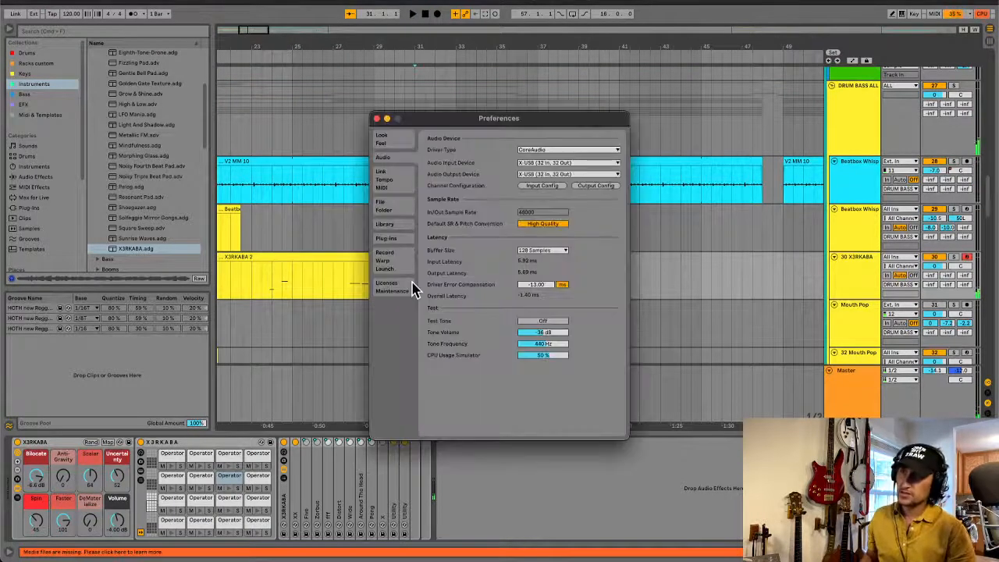
left_click(558, 250)
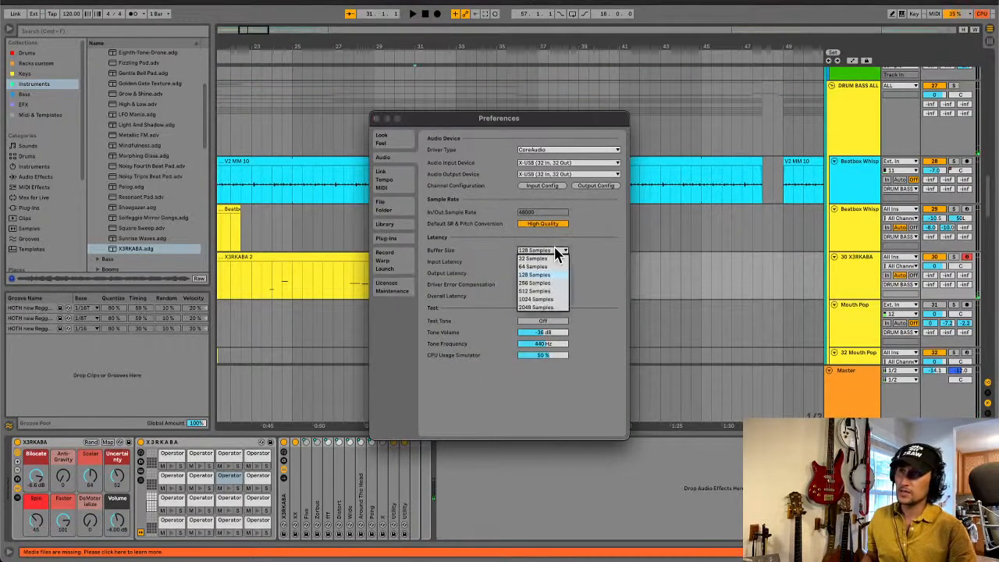
left_click(538, 299)
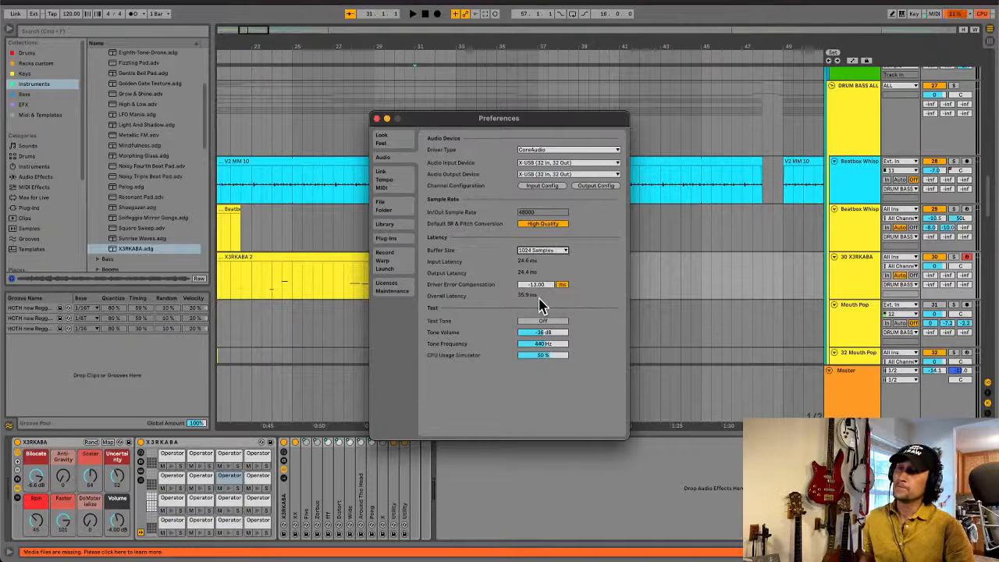
Step: Close the preferences and move the recorded X3RKABA clip along its track so it starts at about bar 39
left_click(378, 121)
mouse_move(260, 29)
left_mouse_down()
mouse_move(258, 6)
mouse_move(246, 29)
left_mouse_up()
left_click(281, 296)
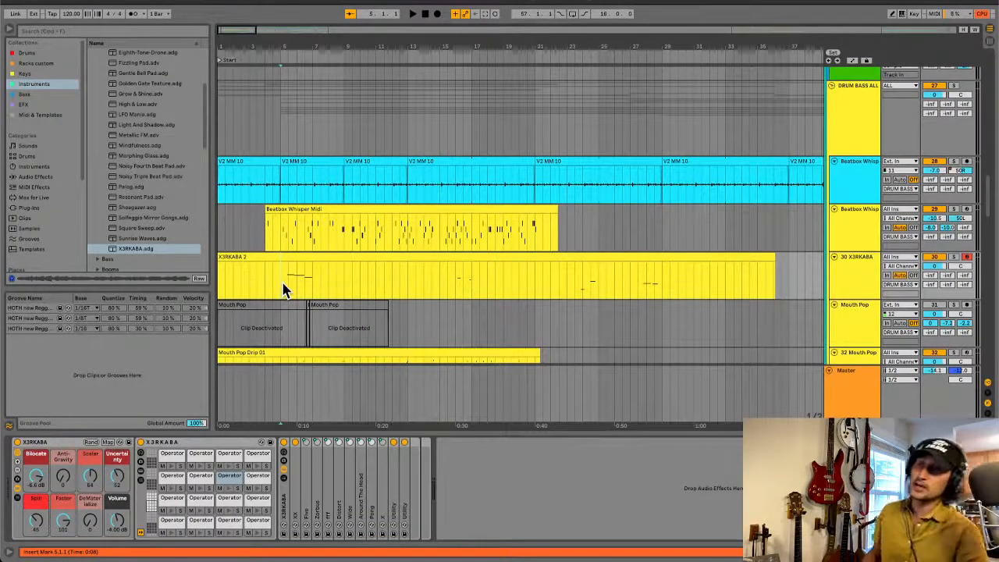
left_click(294, 255)
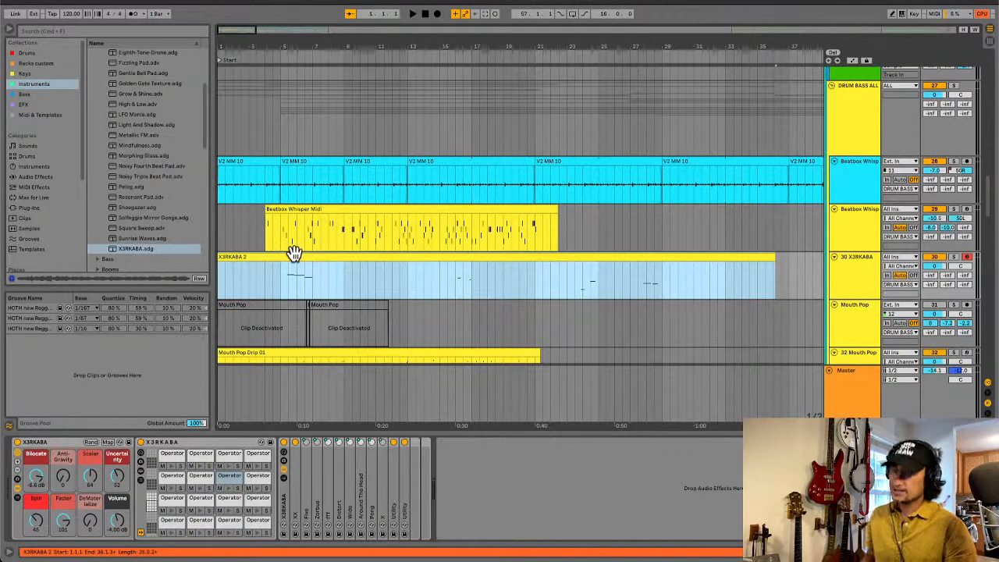
key("minus")
key("minus")
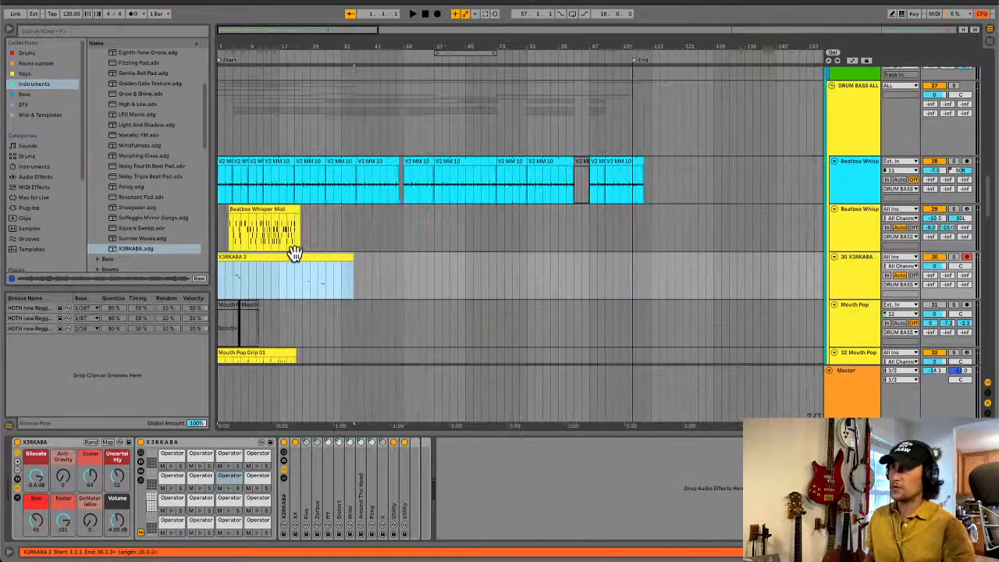
left_click_drag(282, 258, 419, 268)
Step: Play the arrangement from bar 41 and set the X3RKABA track volume to -7.5 dB
left_click(374, 284)
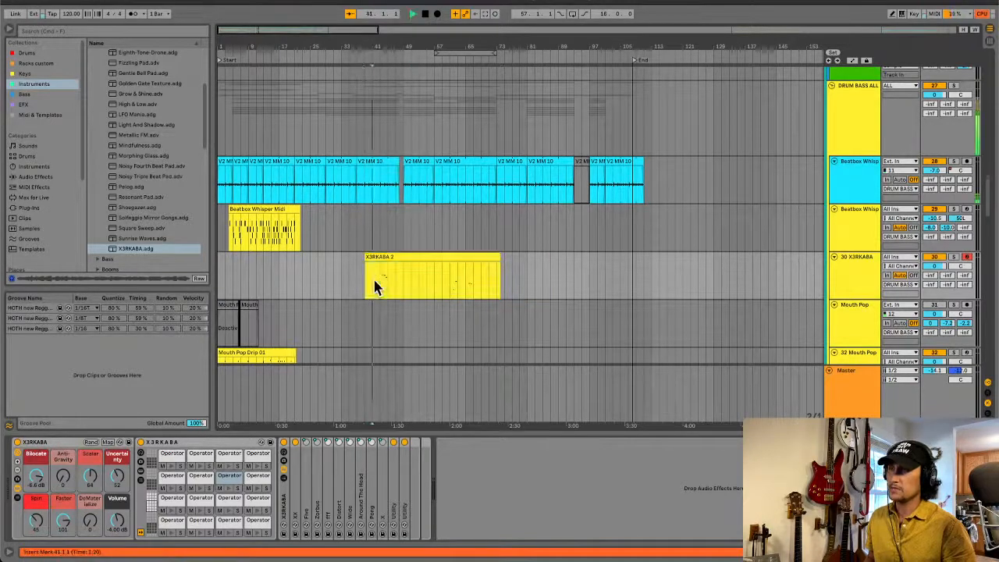
key("space")
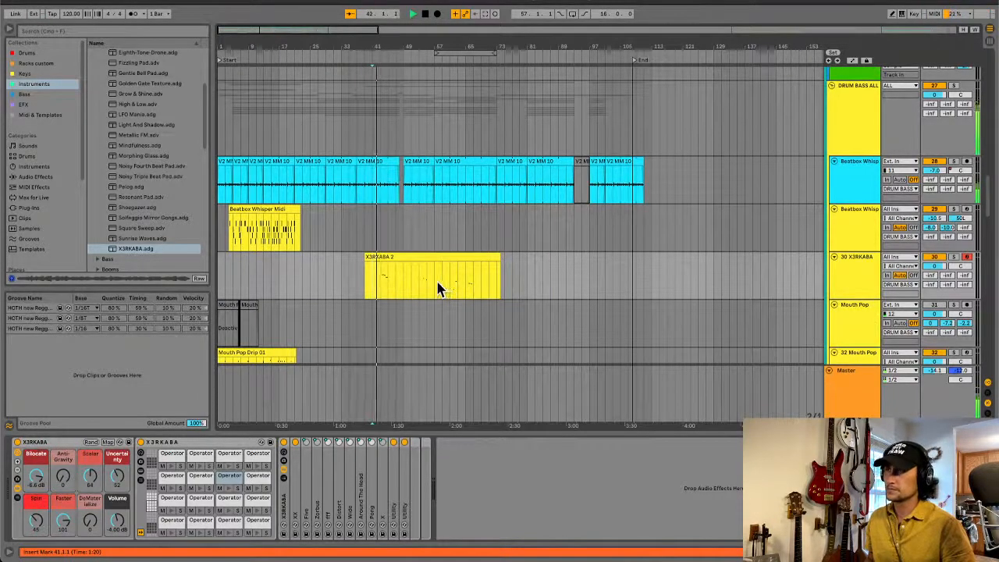
left_click_drag(936, 260, 937, 265)
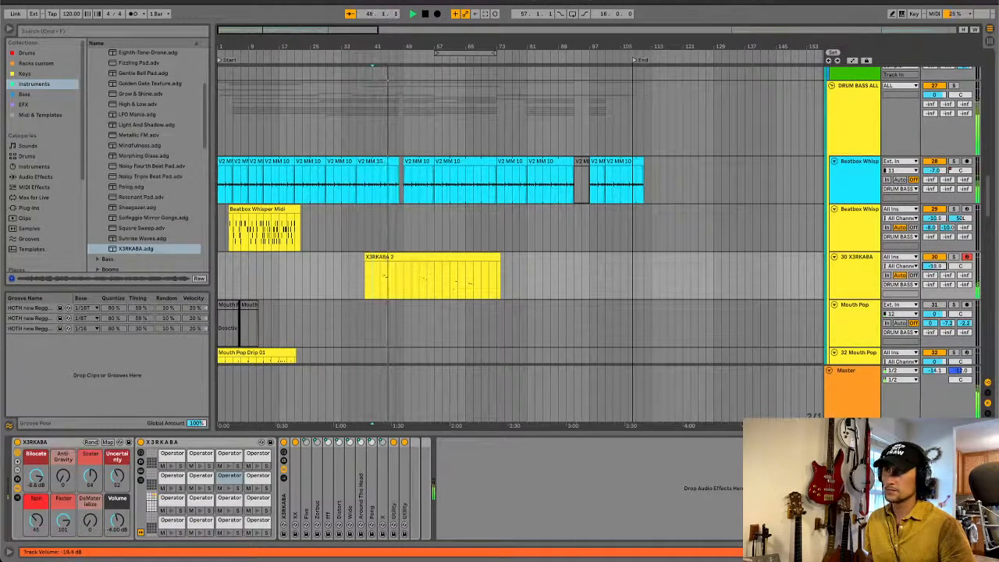
left_click_drag(937, 269, 937, 250)
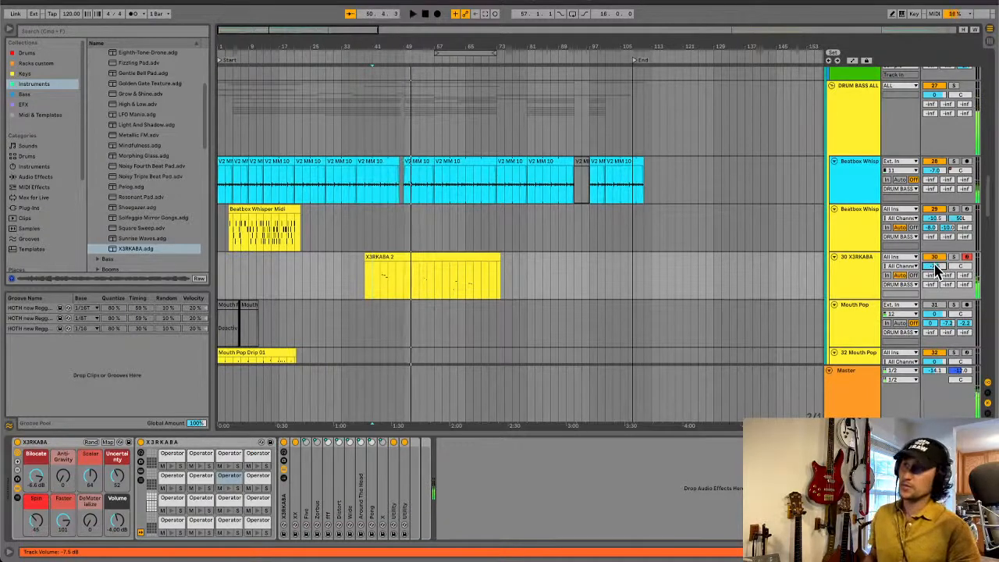
left_click(24, 107)
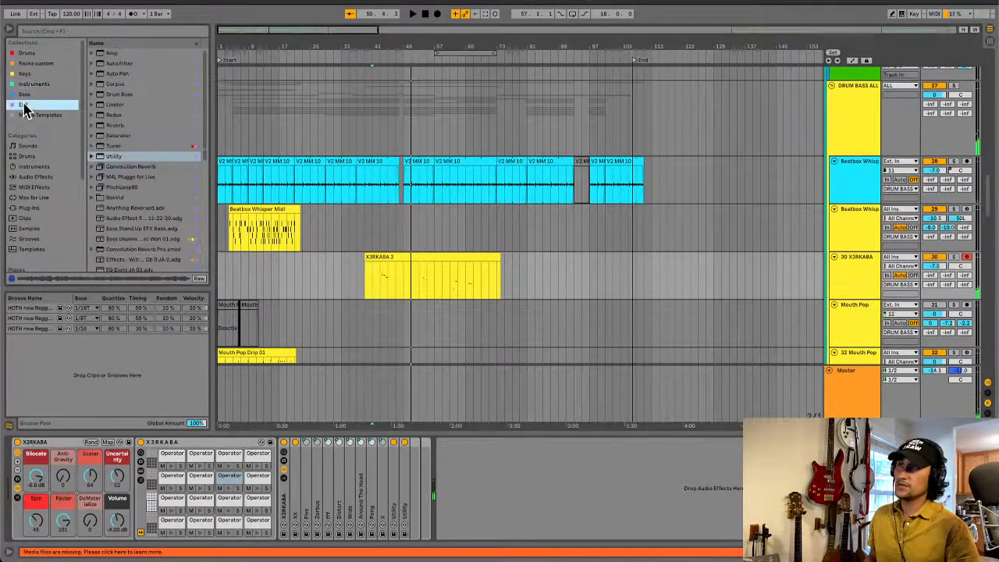
left_click(118, 146)
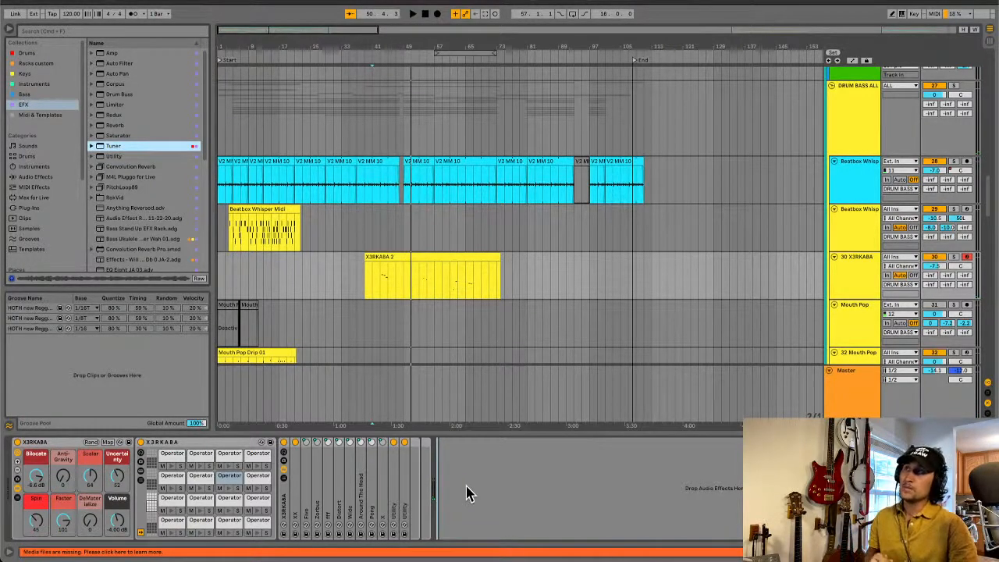
left_click_drag(466, 493, 466, 494)
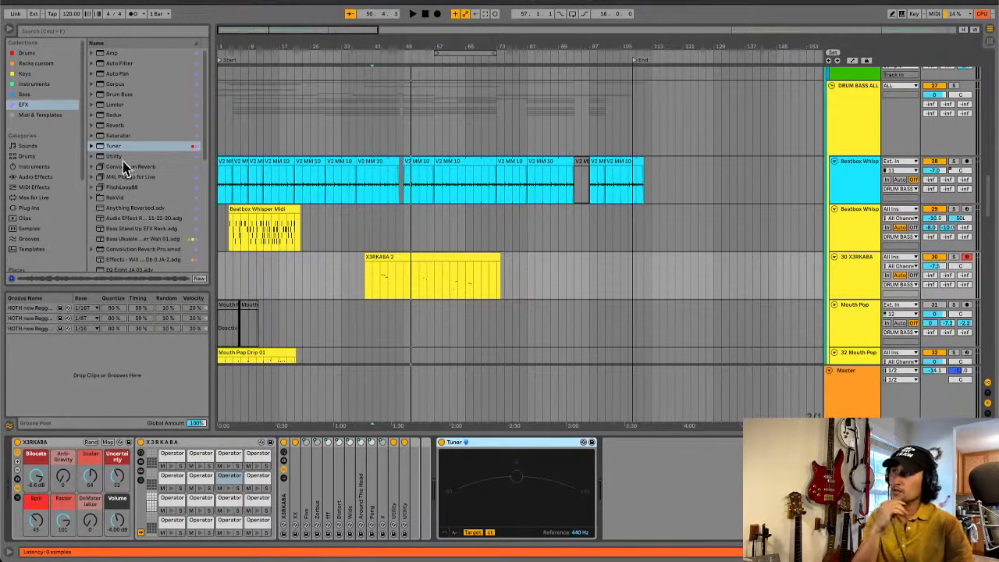
key("Delete")
Step: Add a Utility effect from the EFX collection after the X3RKABA rack and show its Gain automation on the track
left_click_drag(114, 159, 154, 211)
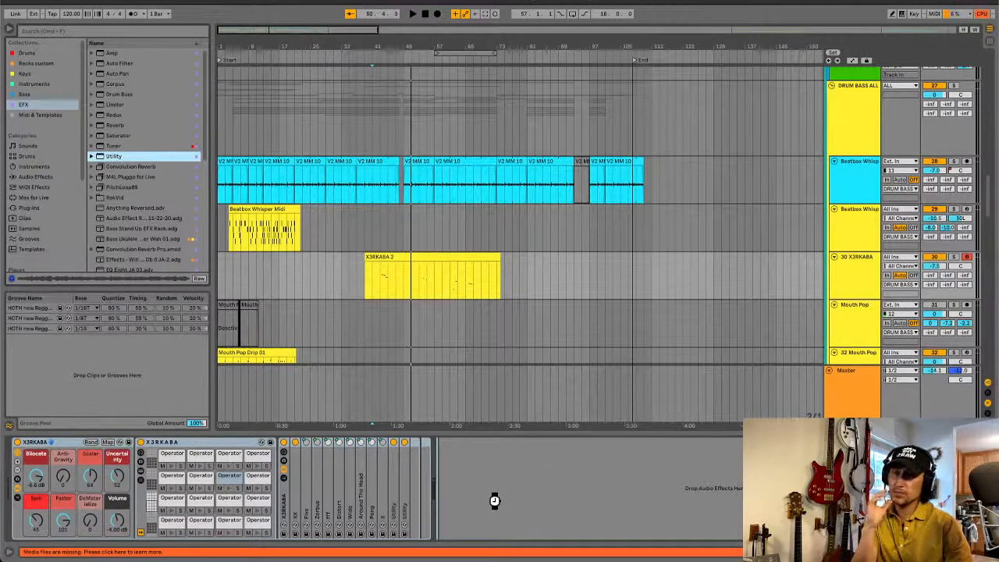
left_click_drag(494, 500, 497, 507)
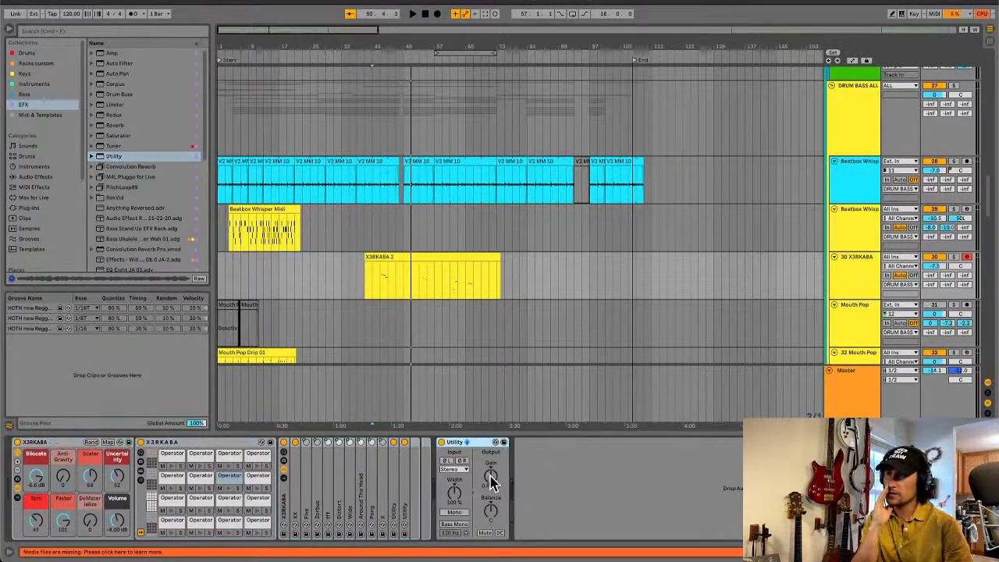
right_click(492, 484)
left_click(502, 490)
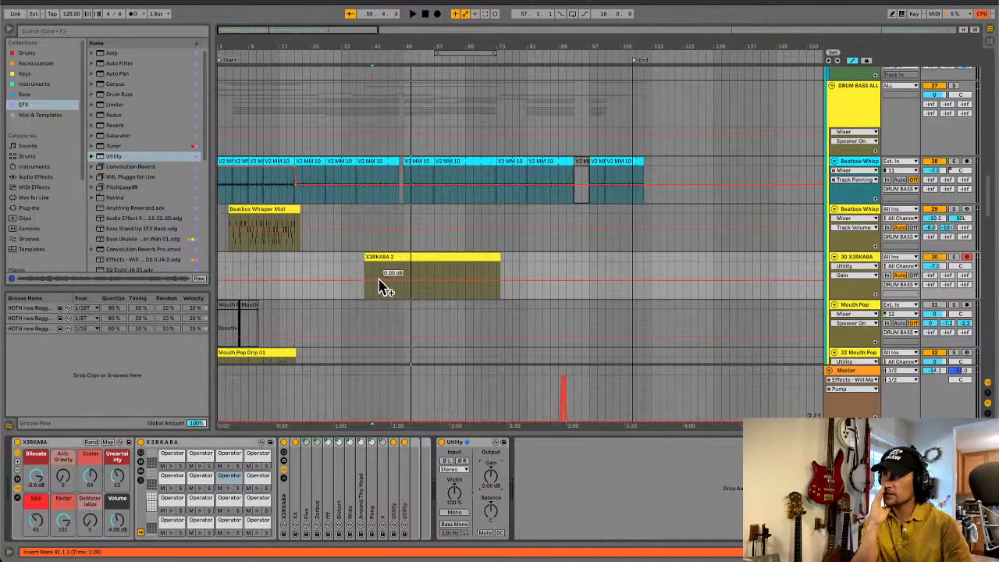
Step: Draw a Utility Gain automation swell over the X3RKABA clip, peaking near bar 49 and falling to about -24.1 dB by bar 51
mouse_move(382, 287)
left_mouse_down()
mouse_move(382, 298)
mouse_move(396, 273)
left_mouse_up()
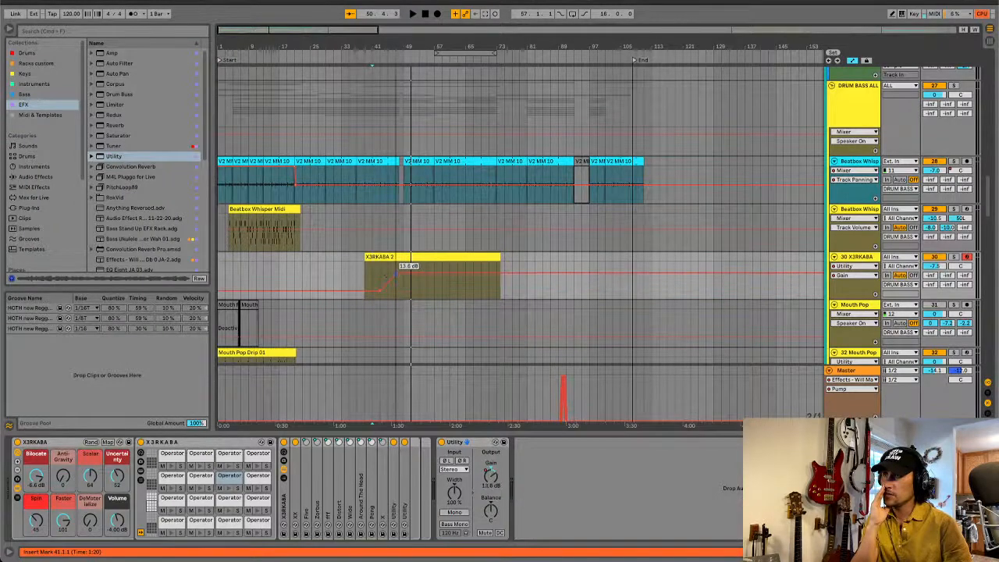
key("plus")
key("plus")
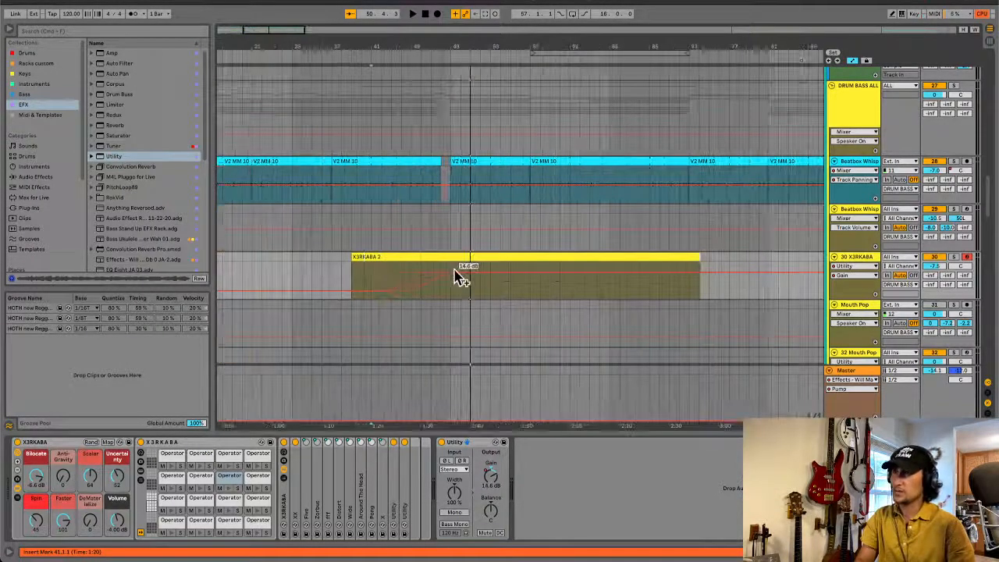
left_click_drag(435, 279, 471, 297)
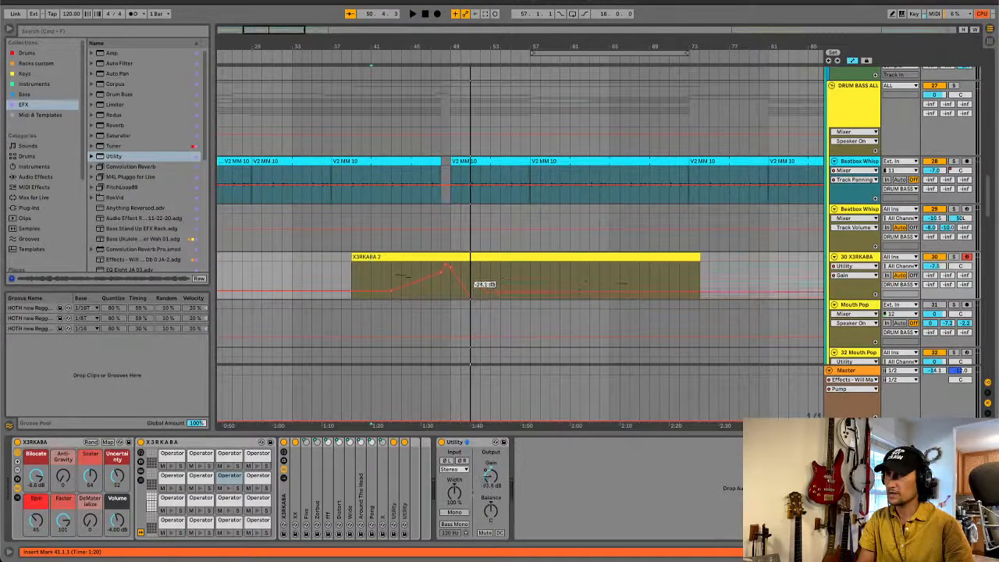
Step: Play back the X3RKABA clip and shape its Gain automation to about 4.2 dB near bar 58 and -16.7 dB near bar 62
key("space")
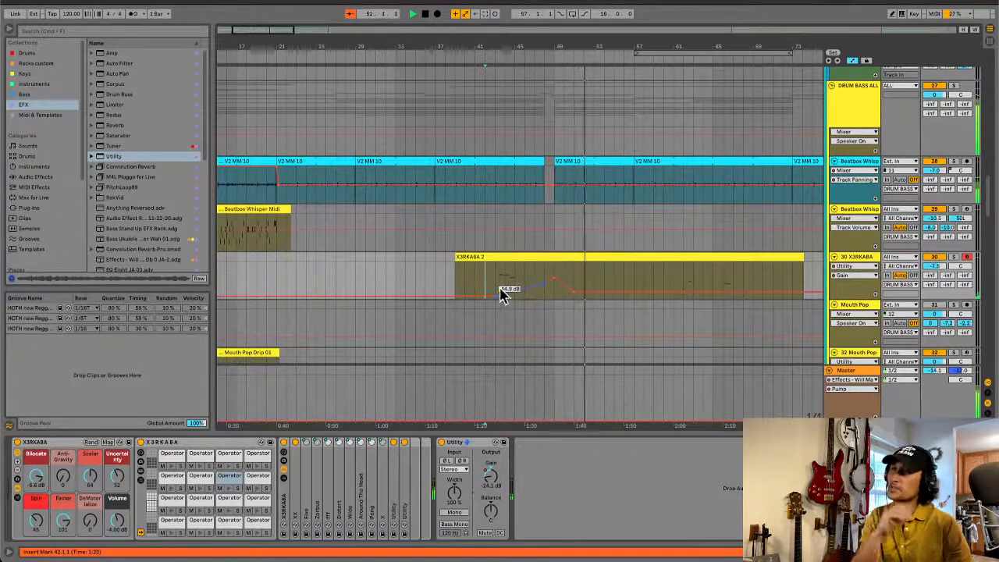
key("space")
key("space")
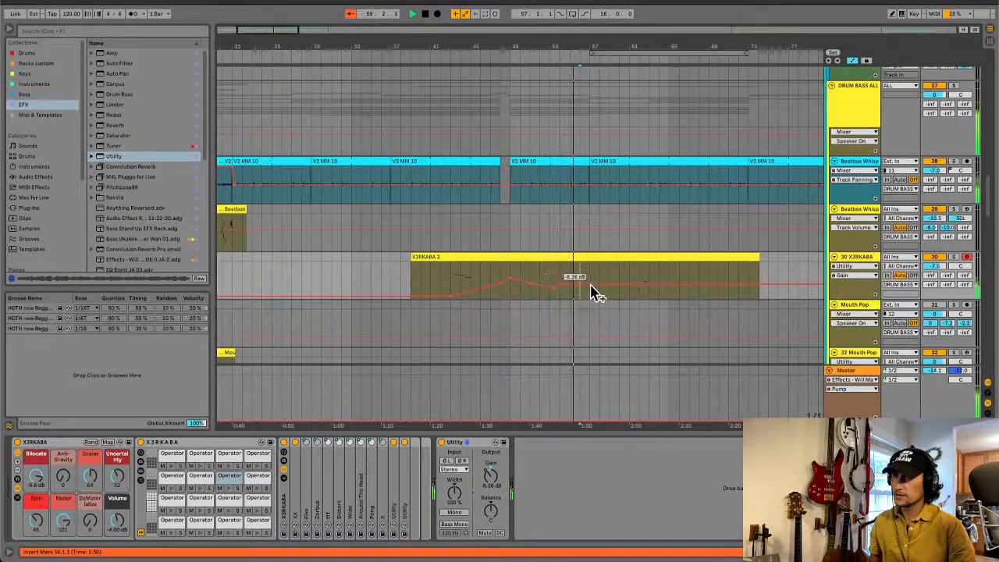
left_click_drag(591, 288, 584, 278)
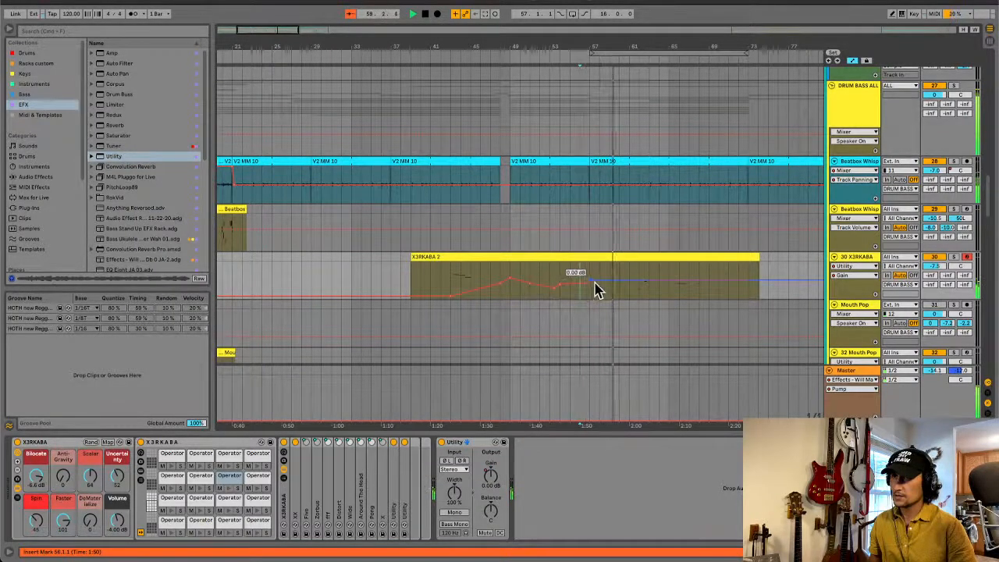
left_click_drag(597, 278, 598, 286)
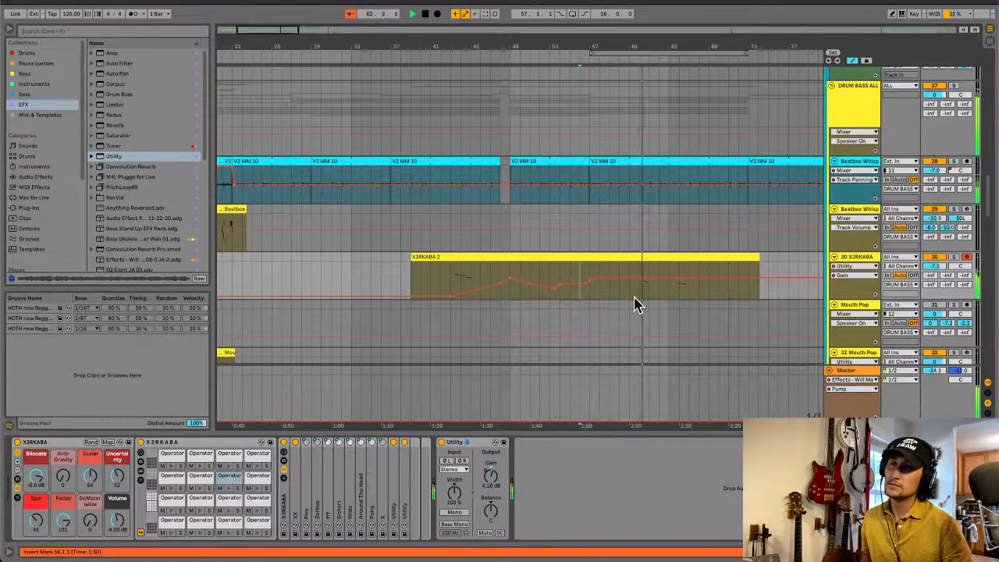
left_click_drag(635, 286, 640, 289)
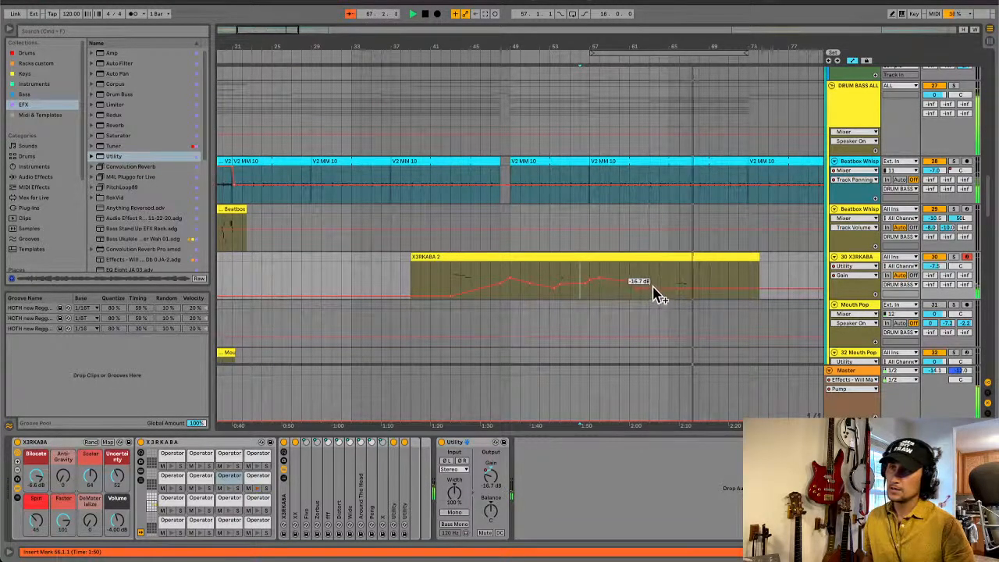
Step: Extend the Gain automation past the clip, rising to about 29 dB near bar 80, dropping to -inf at bar 81 and recovering by about bar 84
left_click_drag(658, 290, 761, 284)
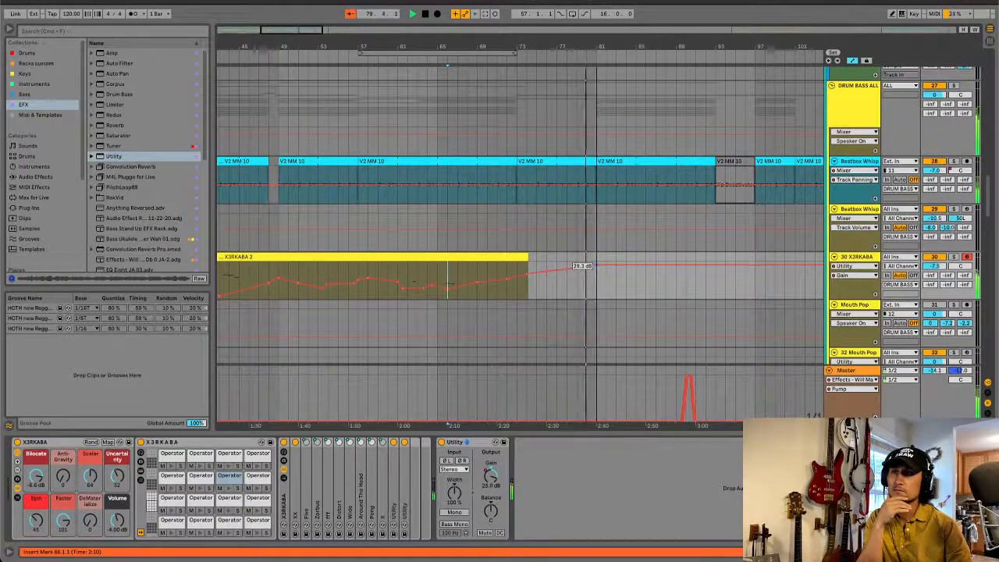
left_click_drag(591, 268, 587, 295)
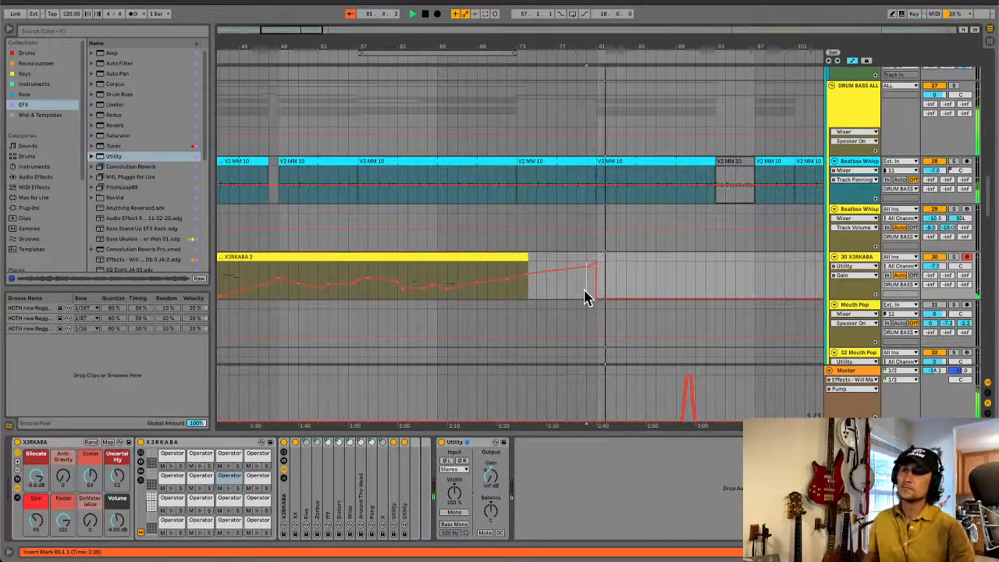
left_click(441, 299)
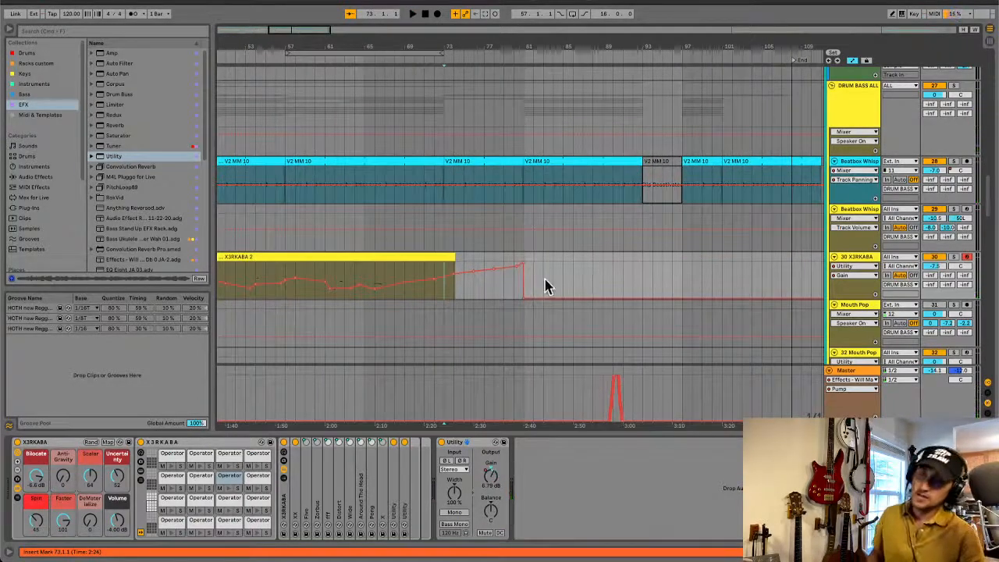
left_click_drag(549, 303, 549, 277)
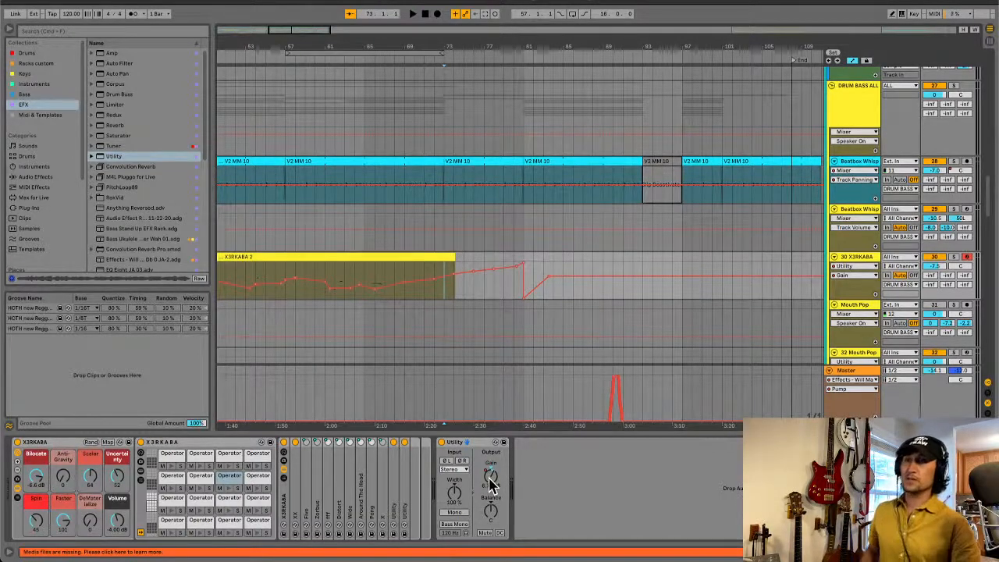
left_click(571, 287)
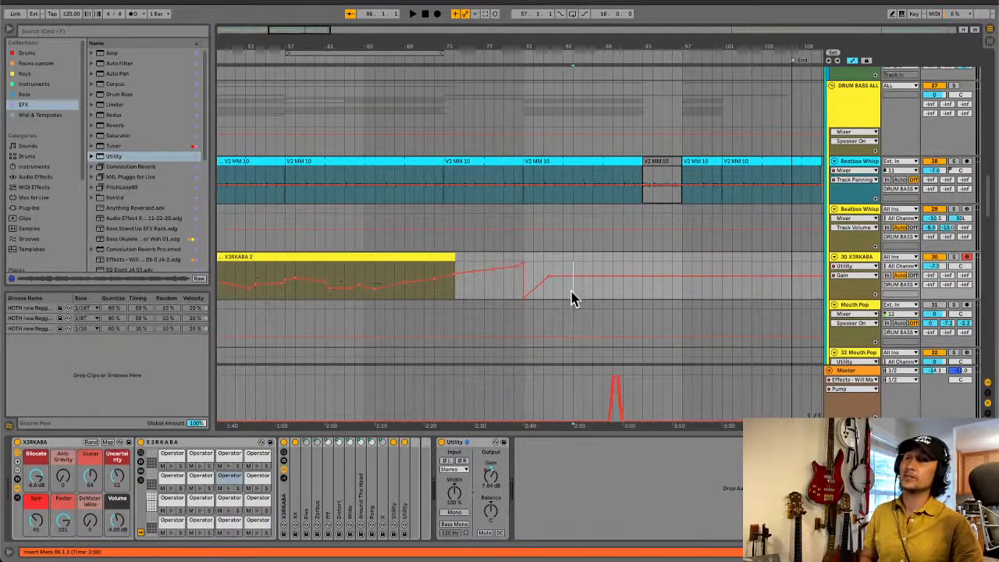
key("minus")
key("minus")
key("minus")
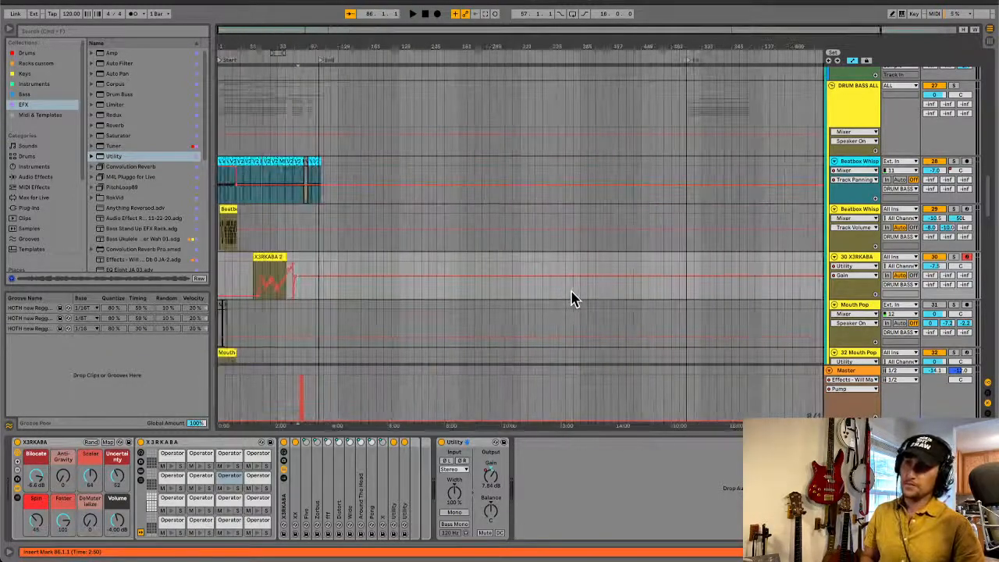
mouse_move(236, 31)
left_mouse_down()
mouse_move(245, 147)
mouse_move(235, 155)
mouse_move(223, 32)
left_mouse_up()
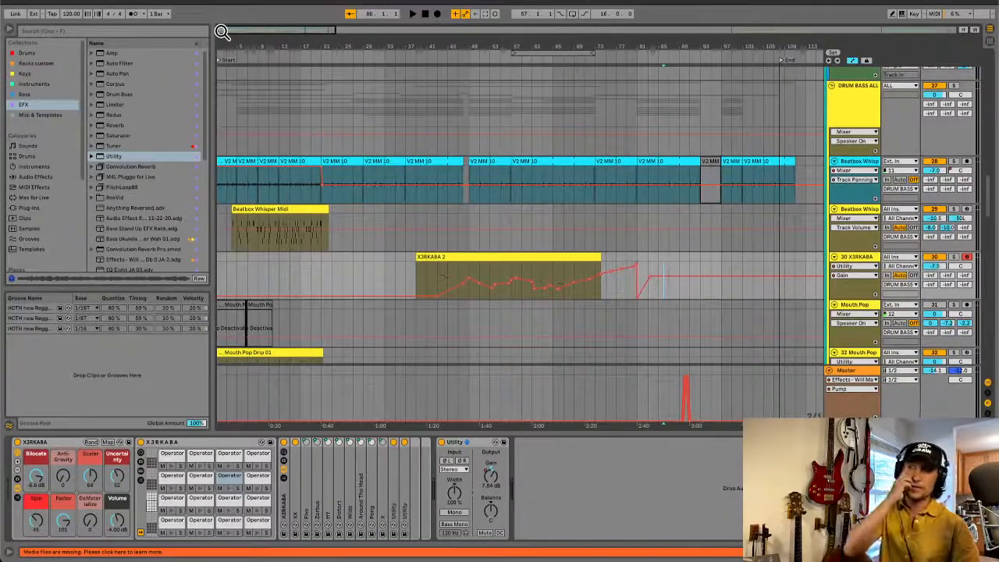